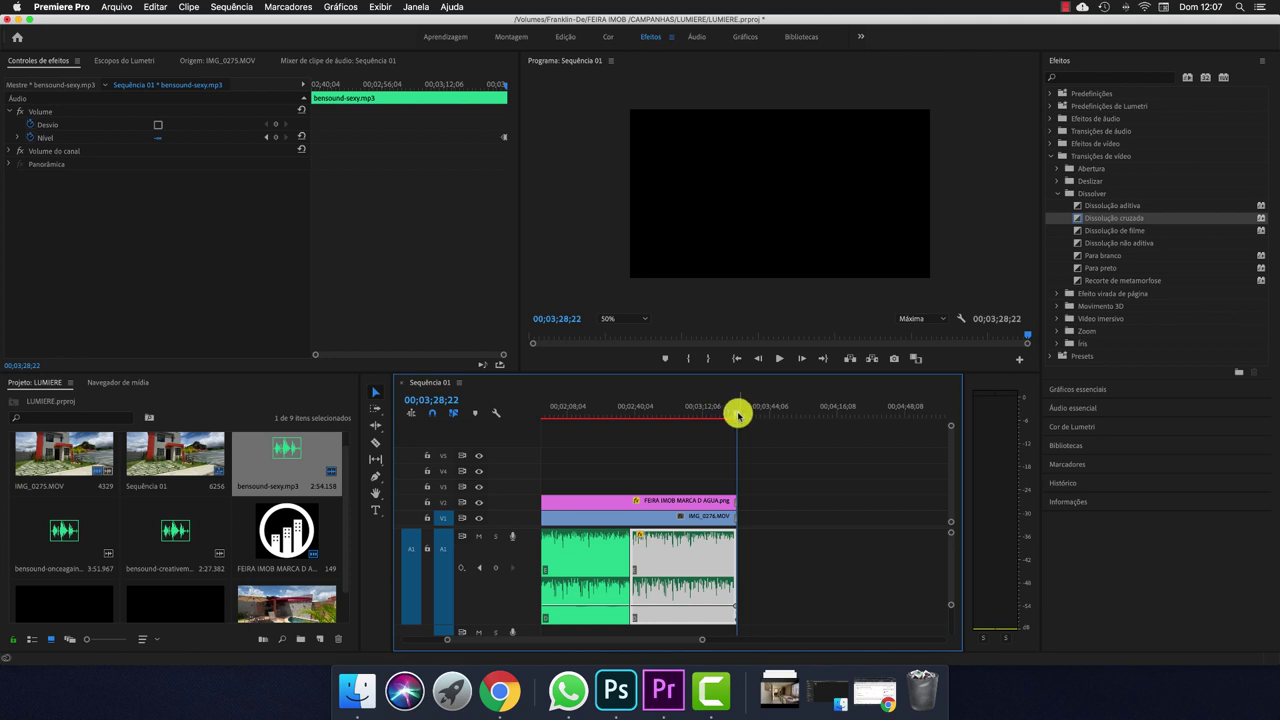
Review the list of available workspaces after moving the playhead back to the staircase scene
left_click_drag(737, 414, 594, 414)
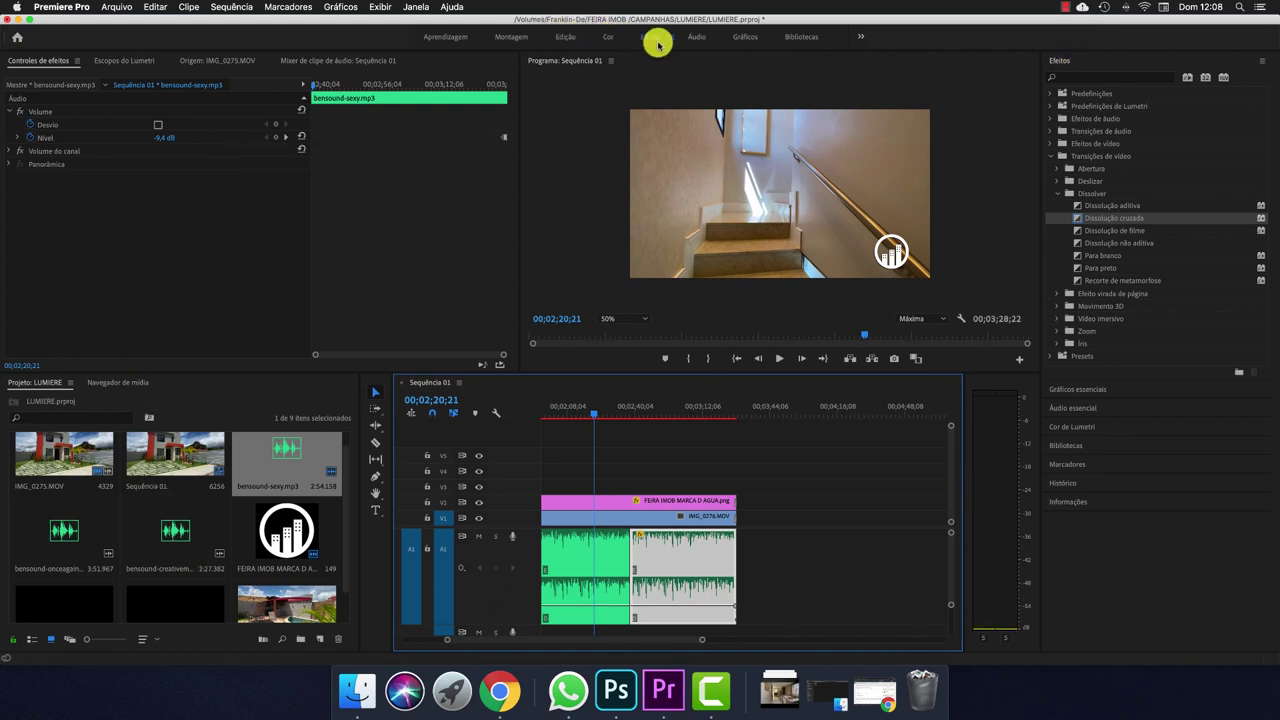
left_click(419, 8)
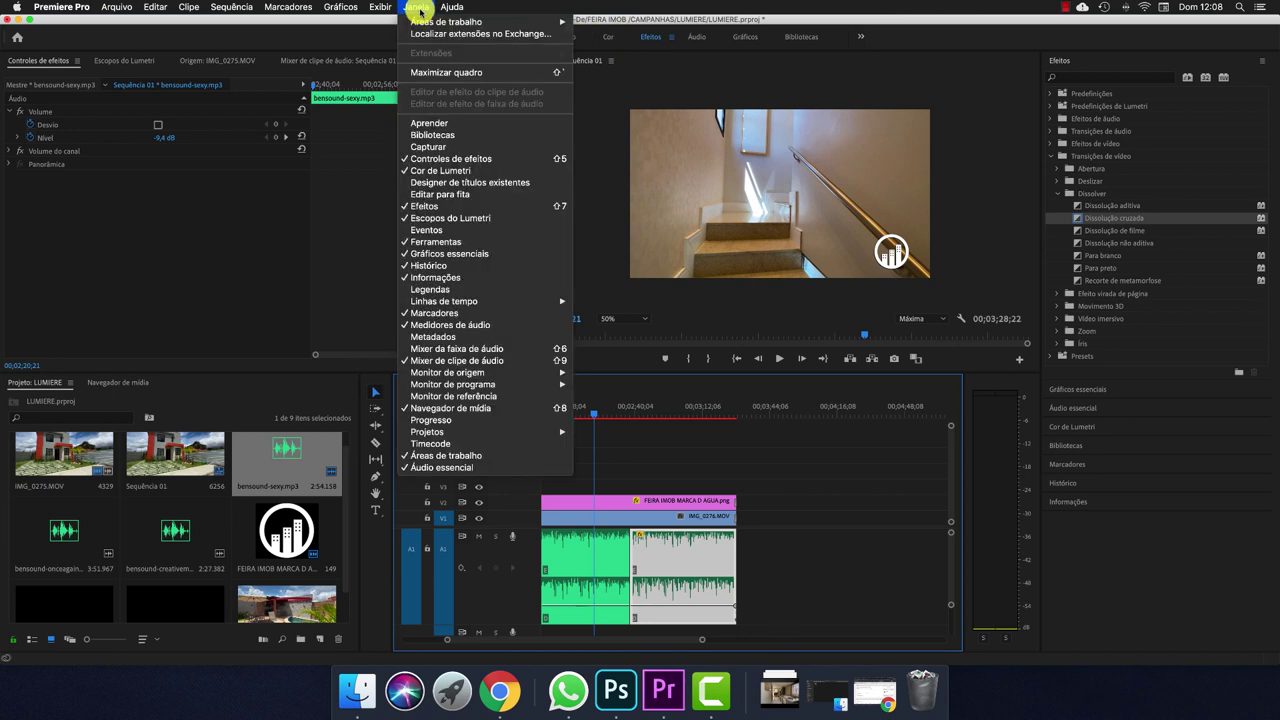
mouse_move(450, 22)
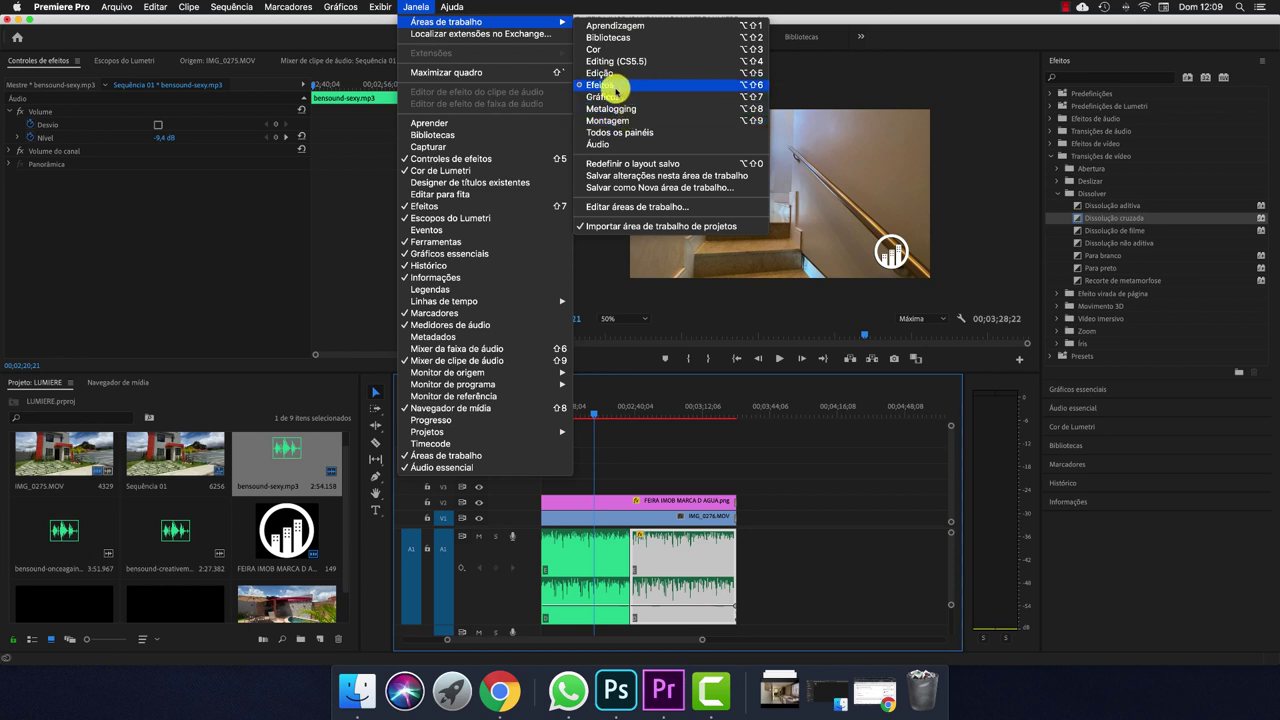
left_click(844, 72)
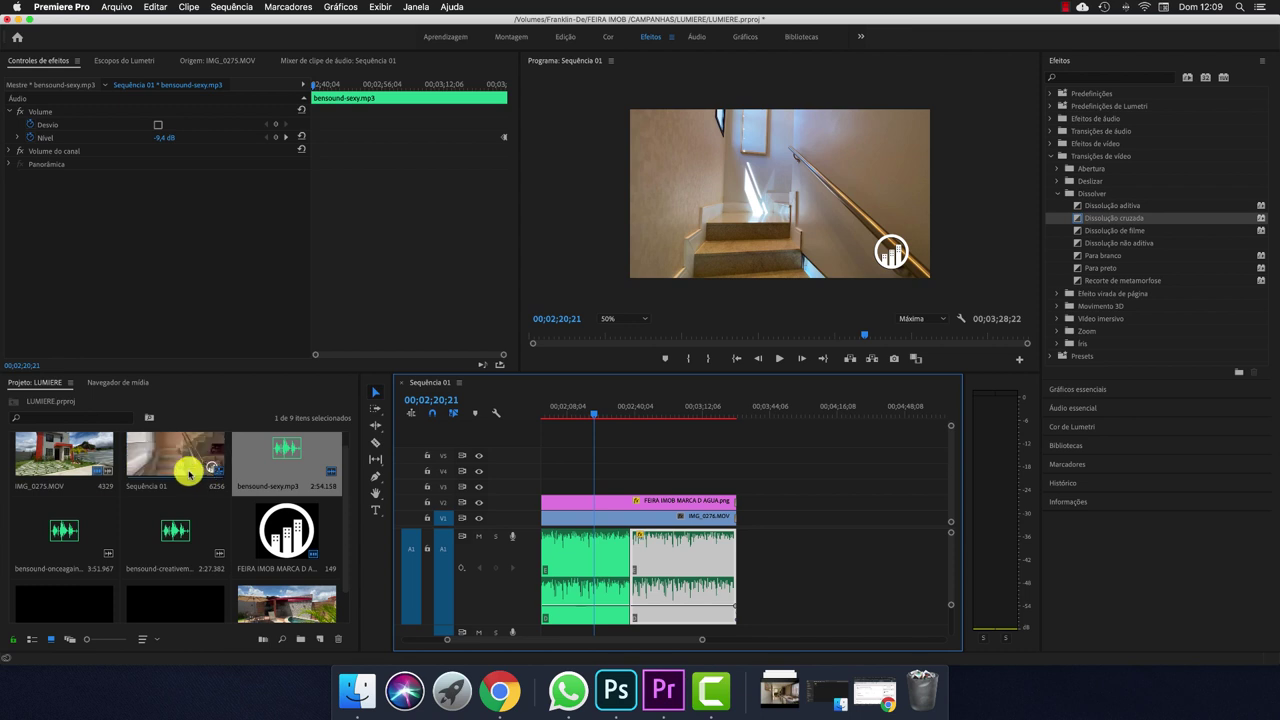
Preview IMG_0275.MOV in the Source monitor and look through the project's media items
left_click(67, 460)
double_click(67, 460)
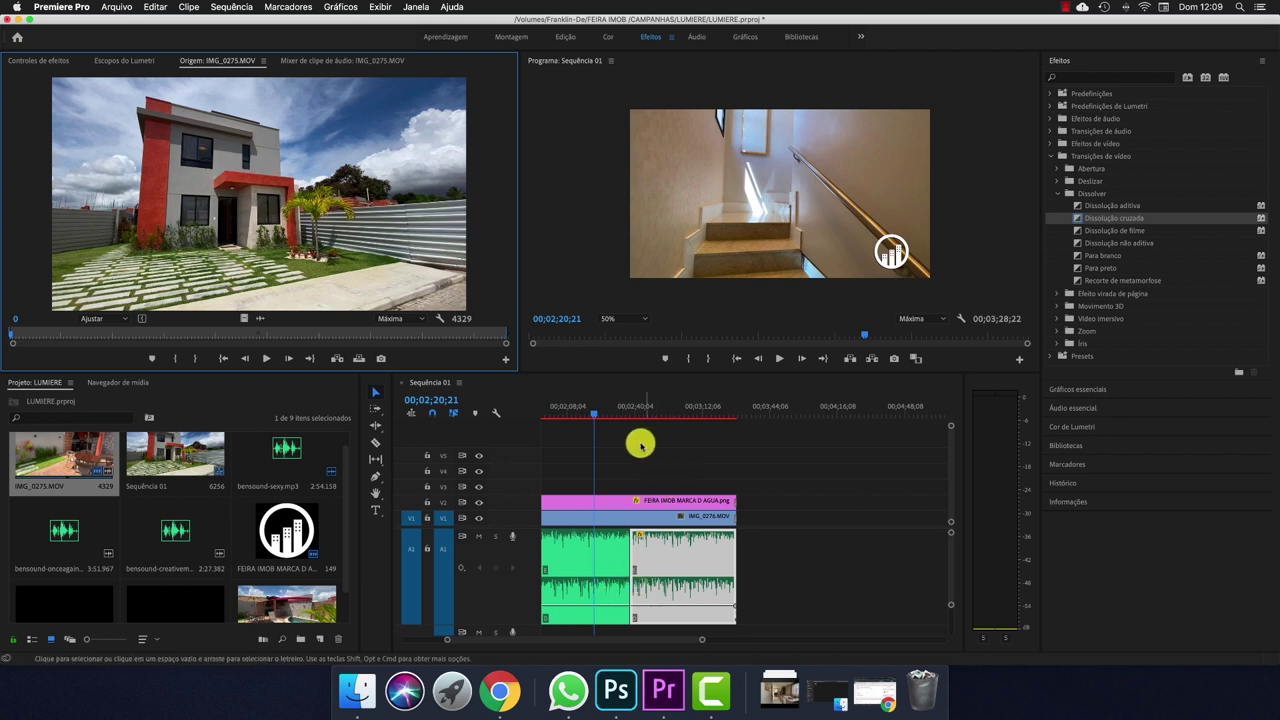
left_click(641, 443)
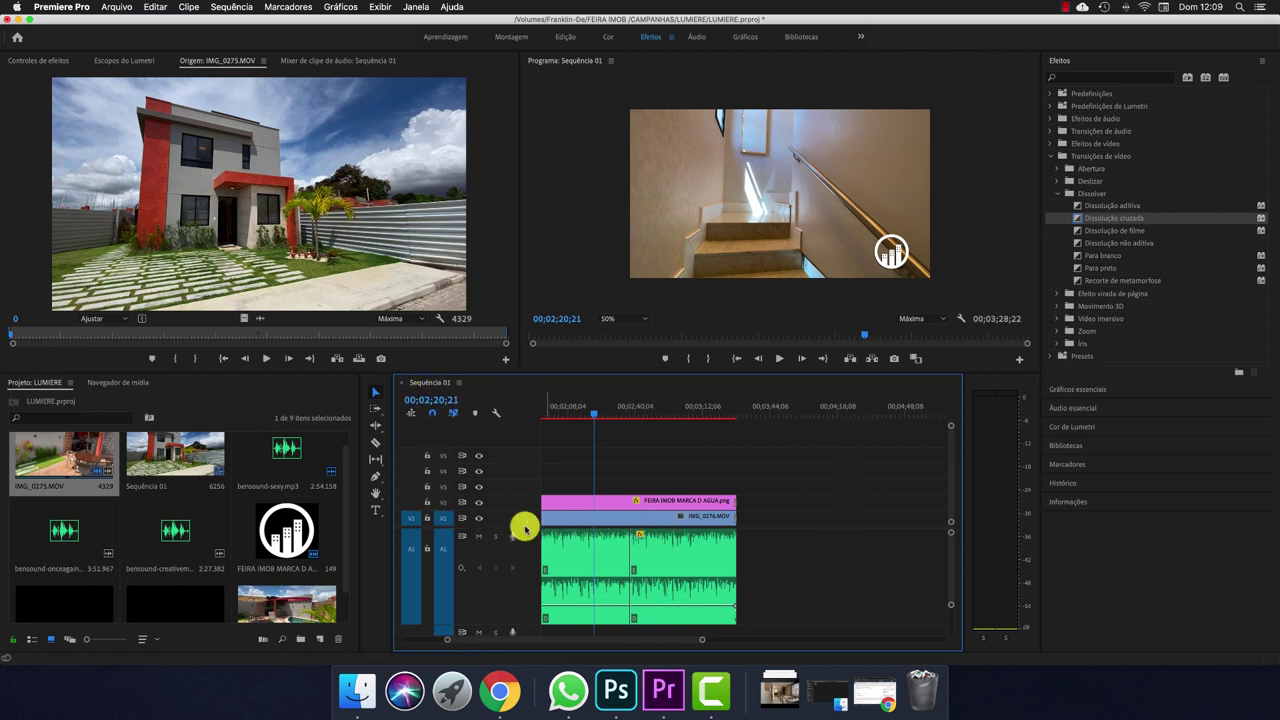
left_click_drag(346, 531, 343, 464)
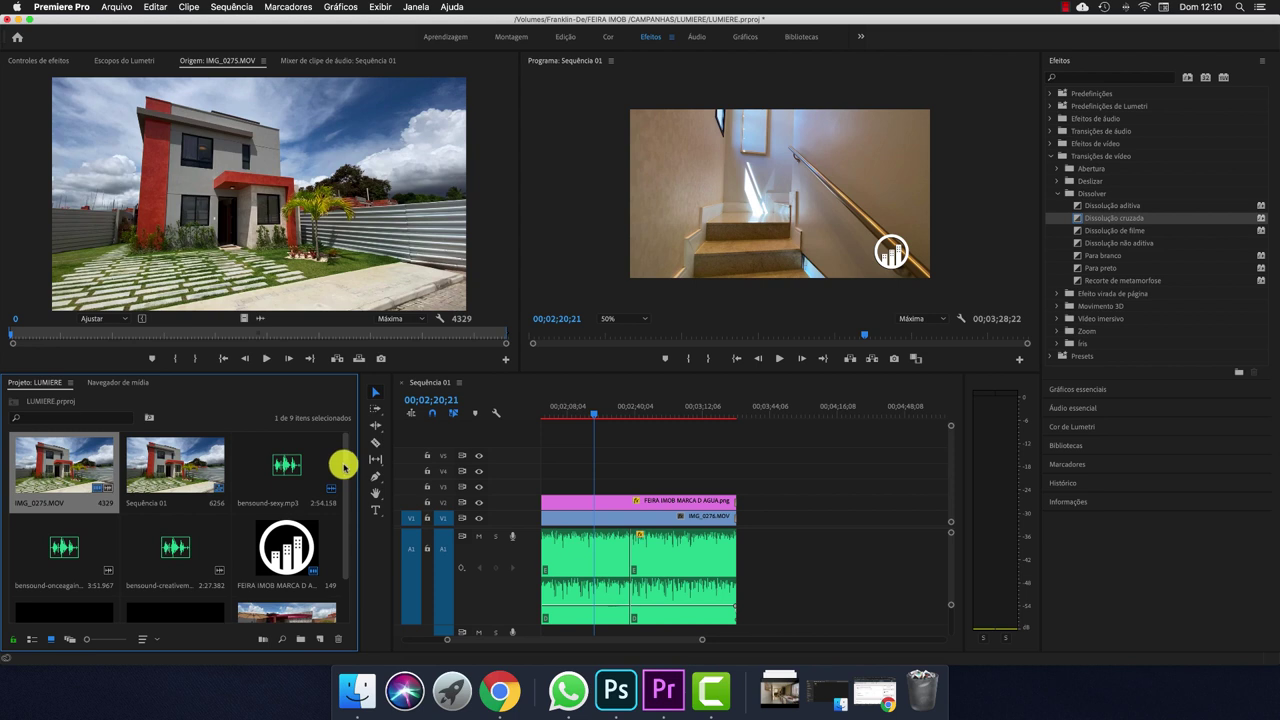
left_click_drag(343, 464, 340, 534)
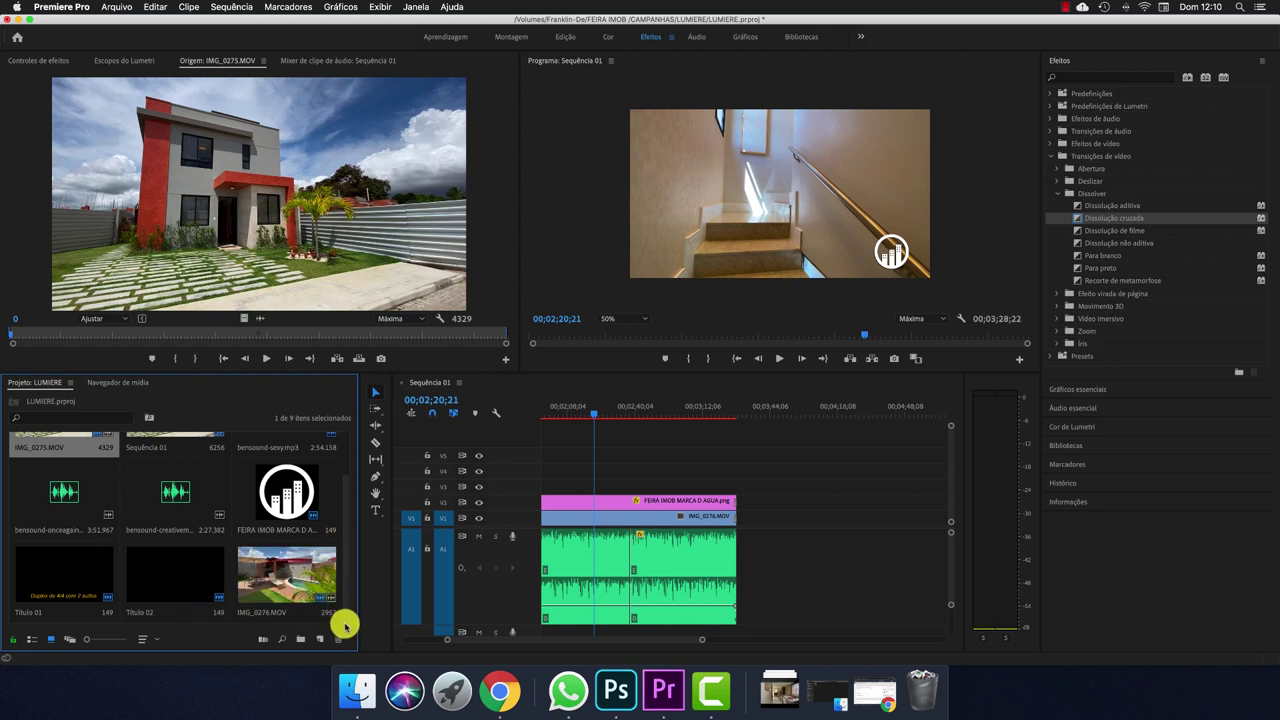
left_click(108, 11)
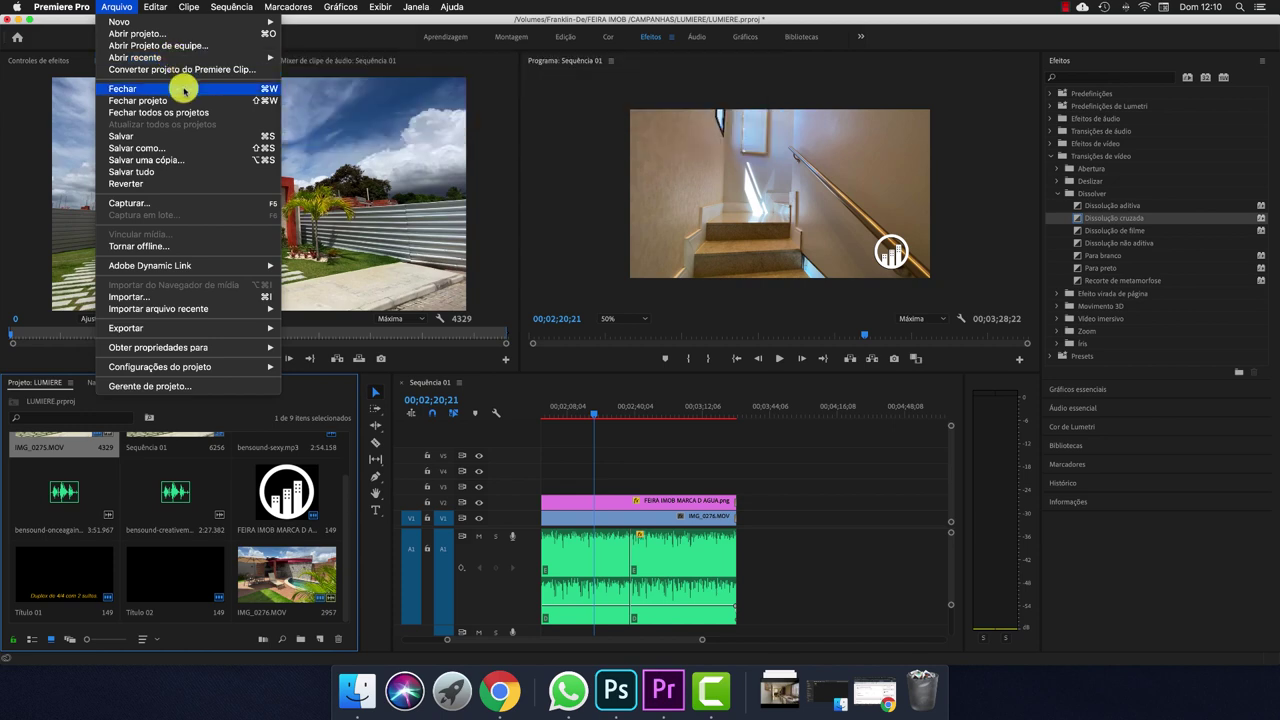
left_click(205, 297)
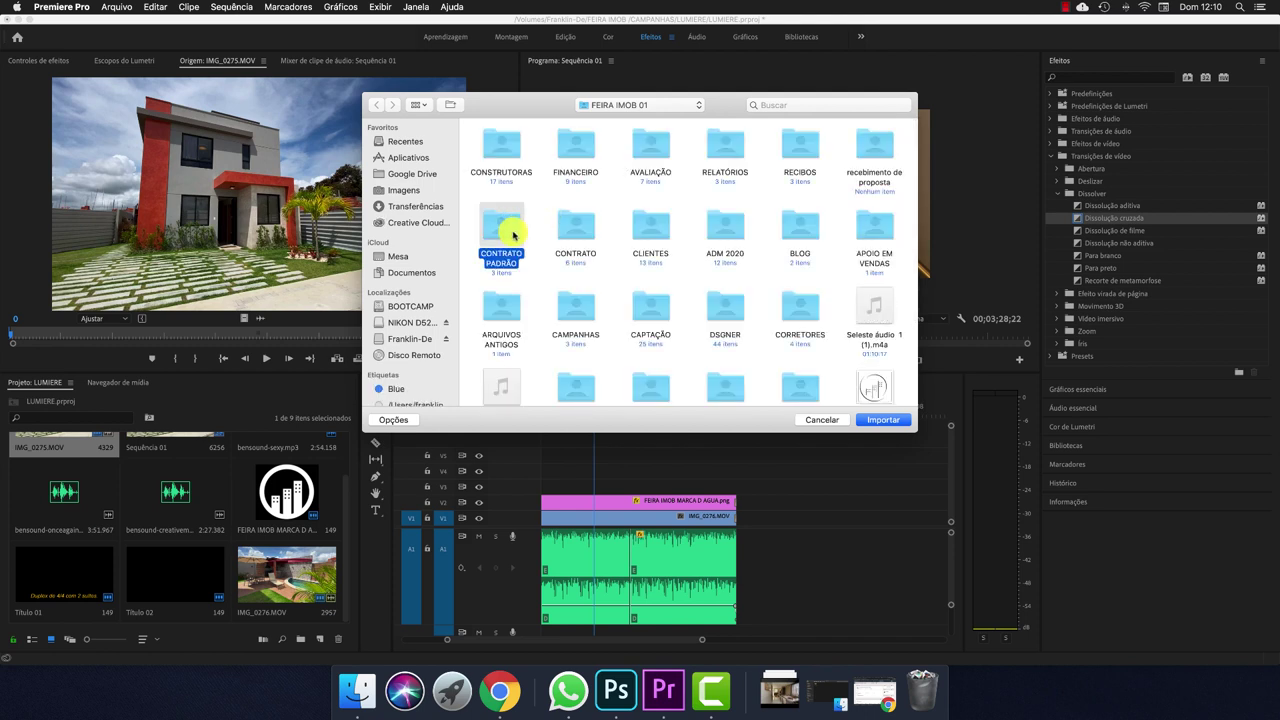
left_click(422, 210)
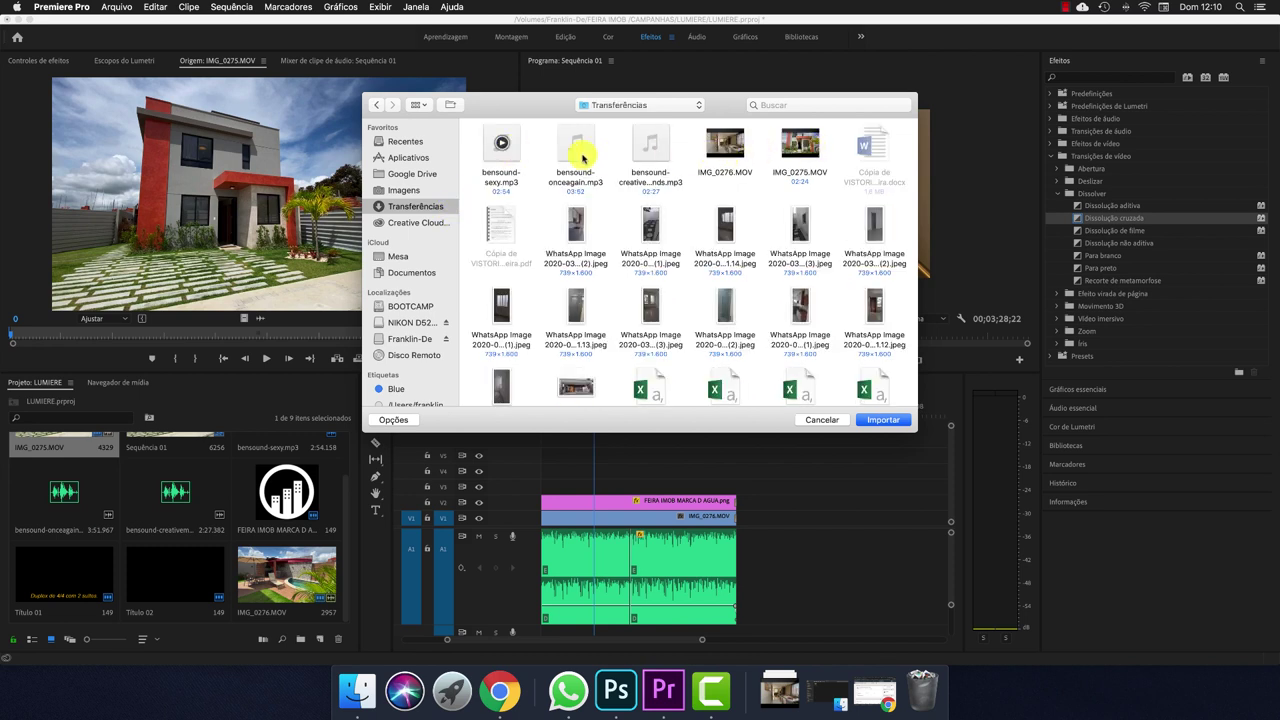
left_click(589, 157)
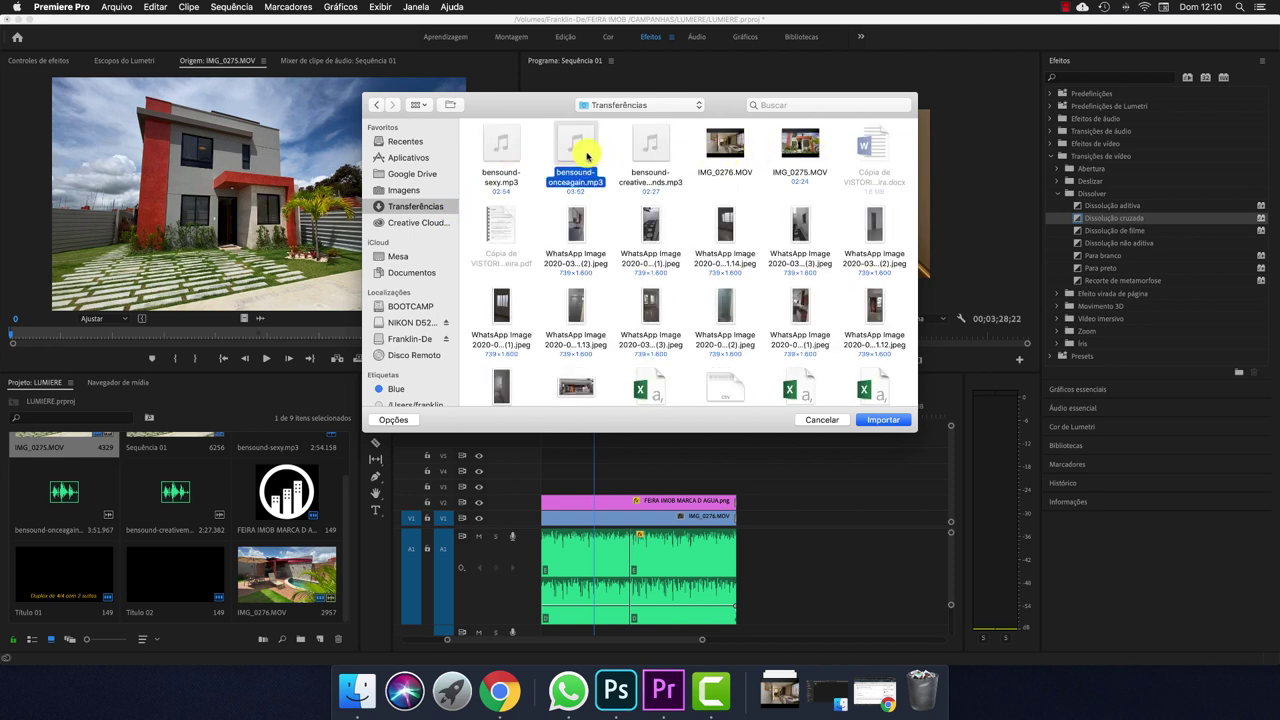
left_click(883, 421)
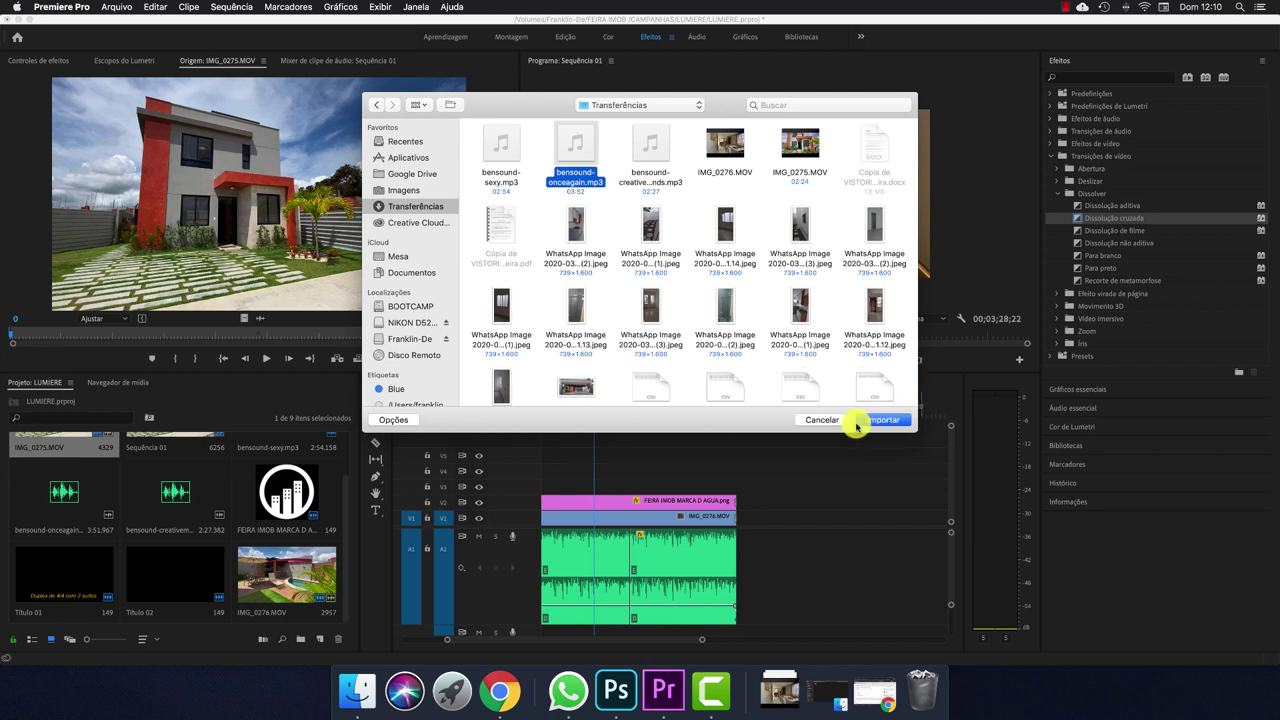
left_click(822, 419)
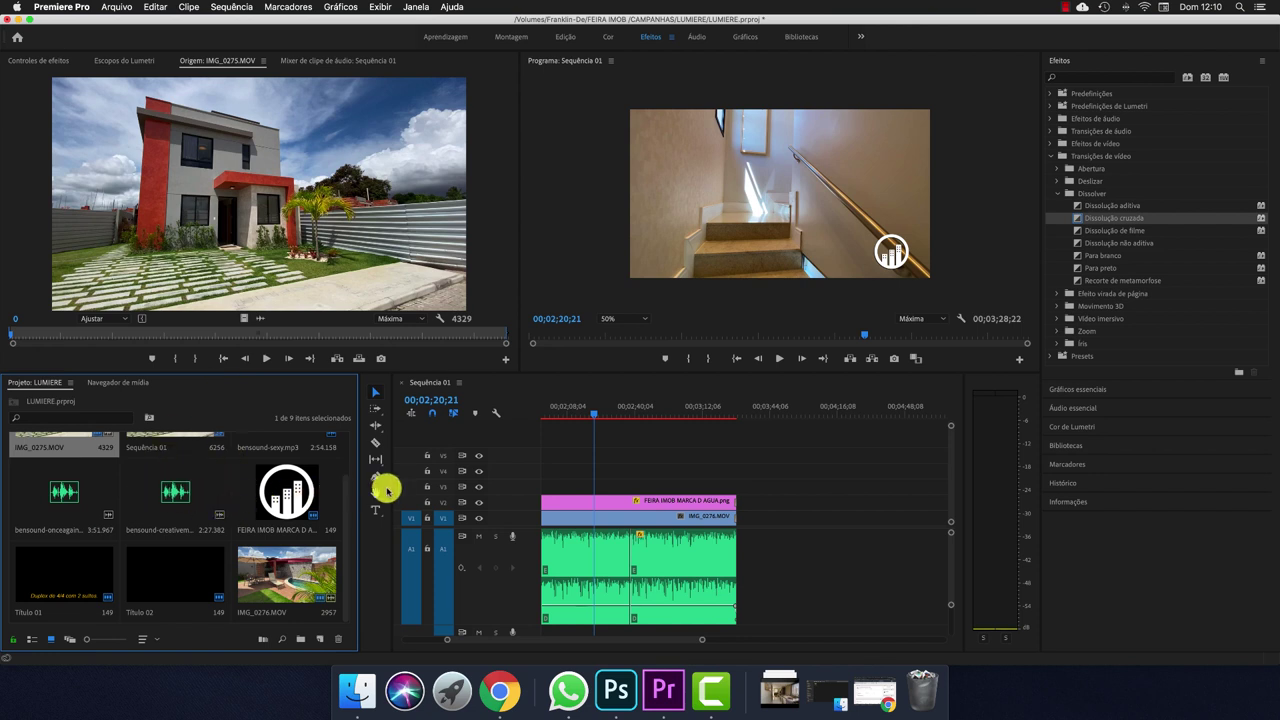
Check the project's media items and play the opening of Sequência 01 to review its title and watermark
left_click_drag(343, 517, 346, 471)
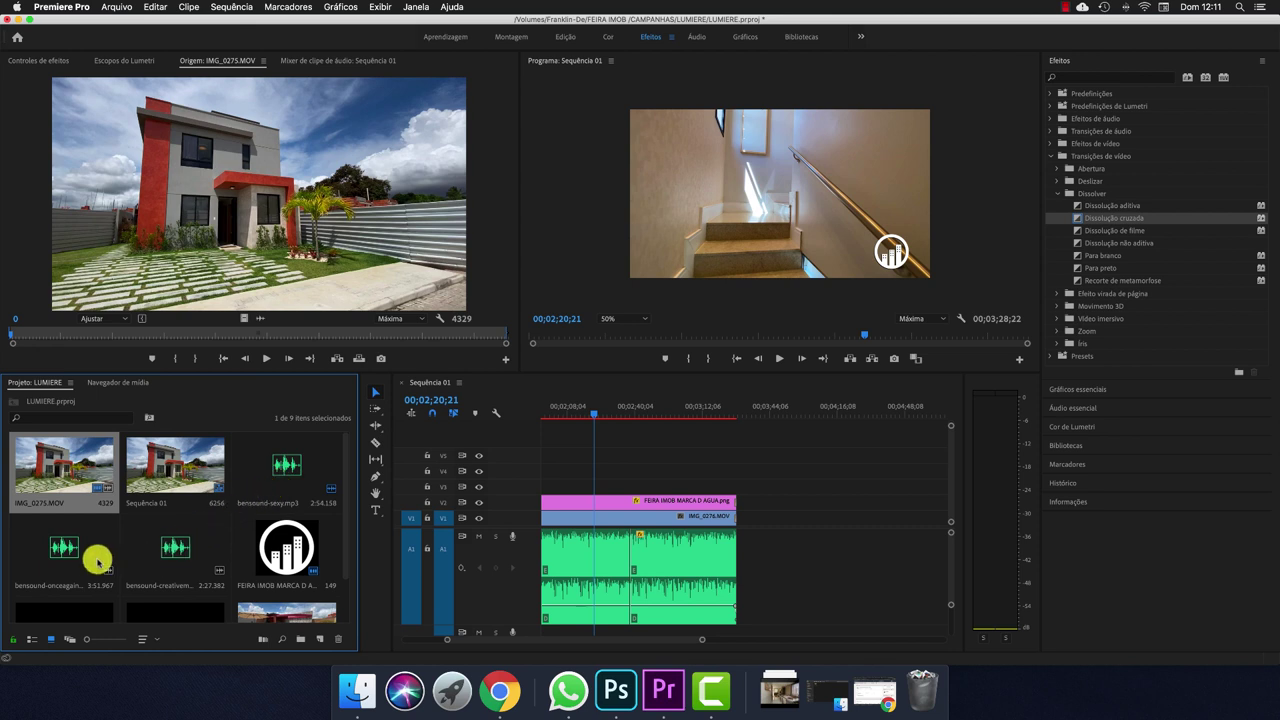
left_click_drag(343, 511, 343, 574)
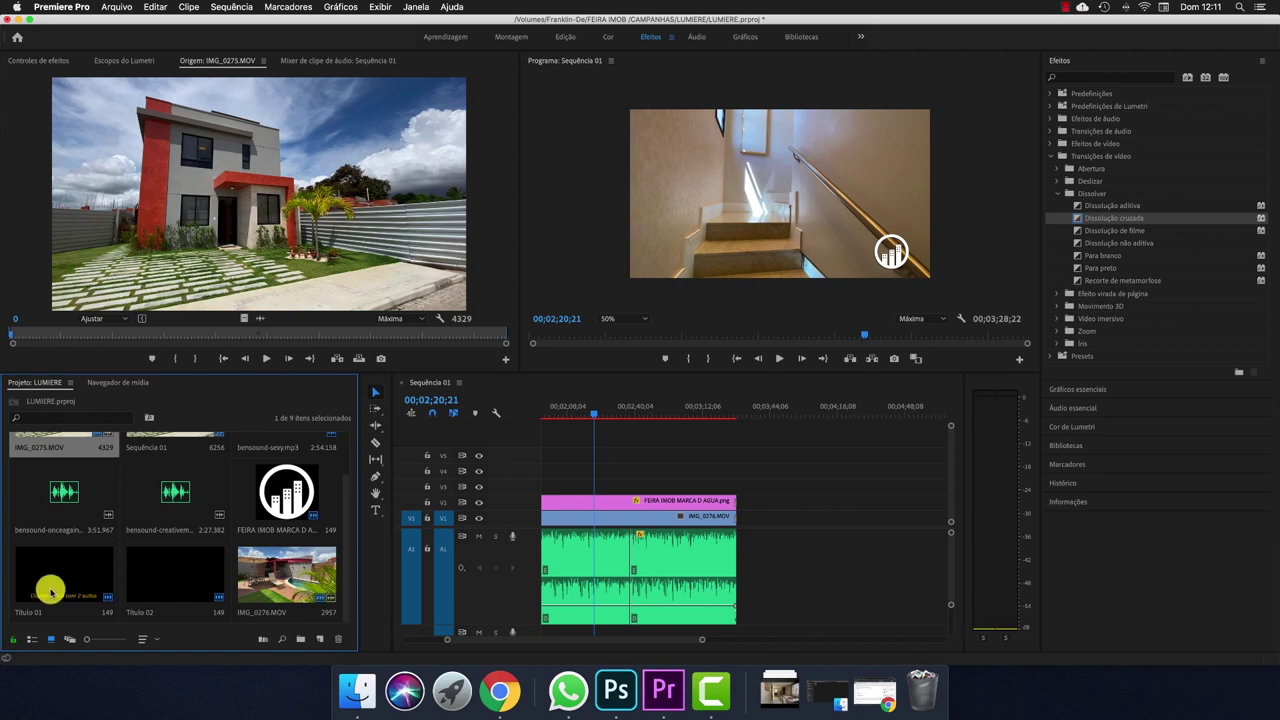
left_click_drag(597, 411, 409, 420)
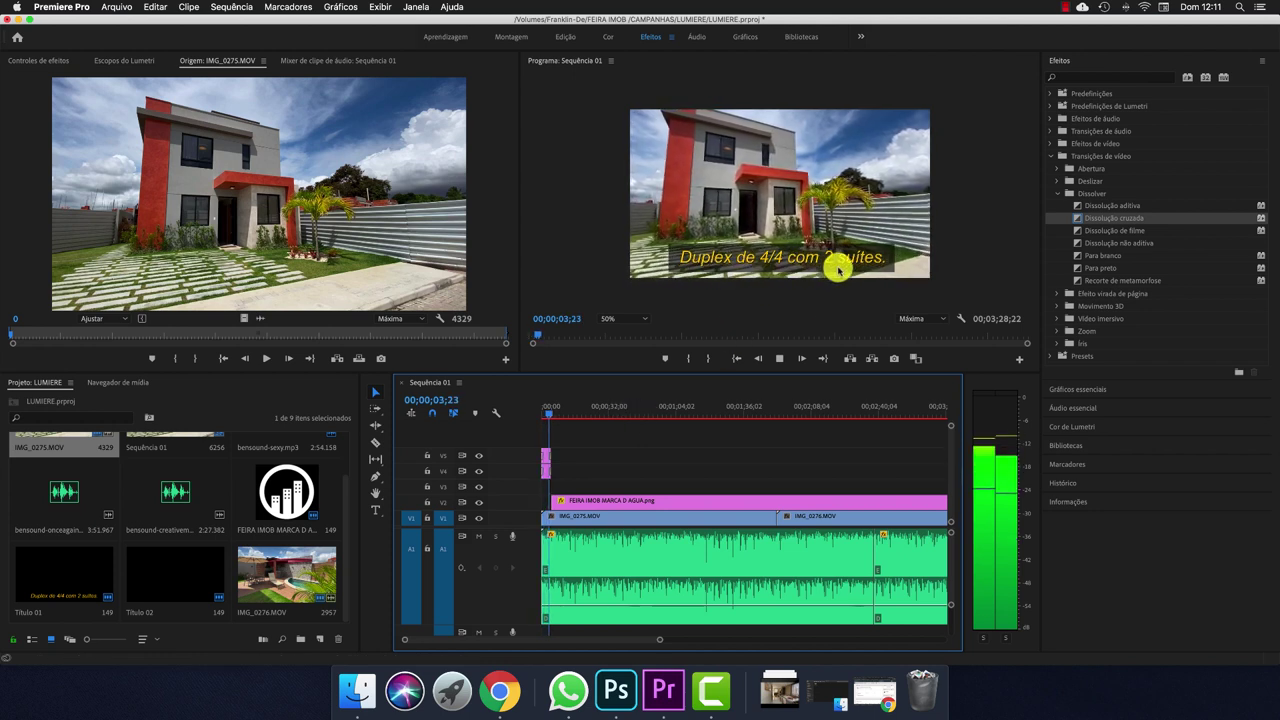
key("space")
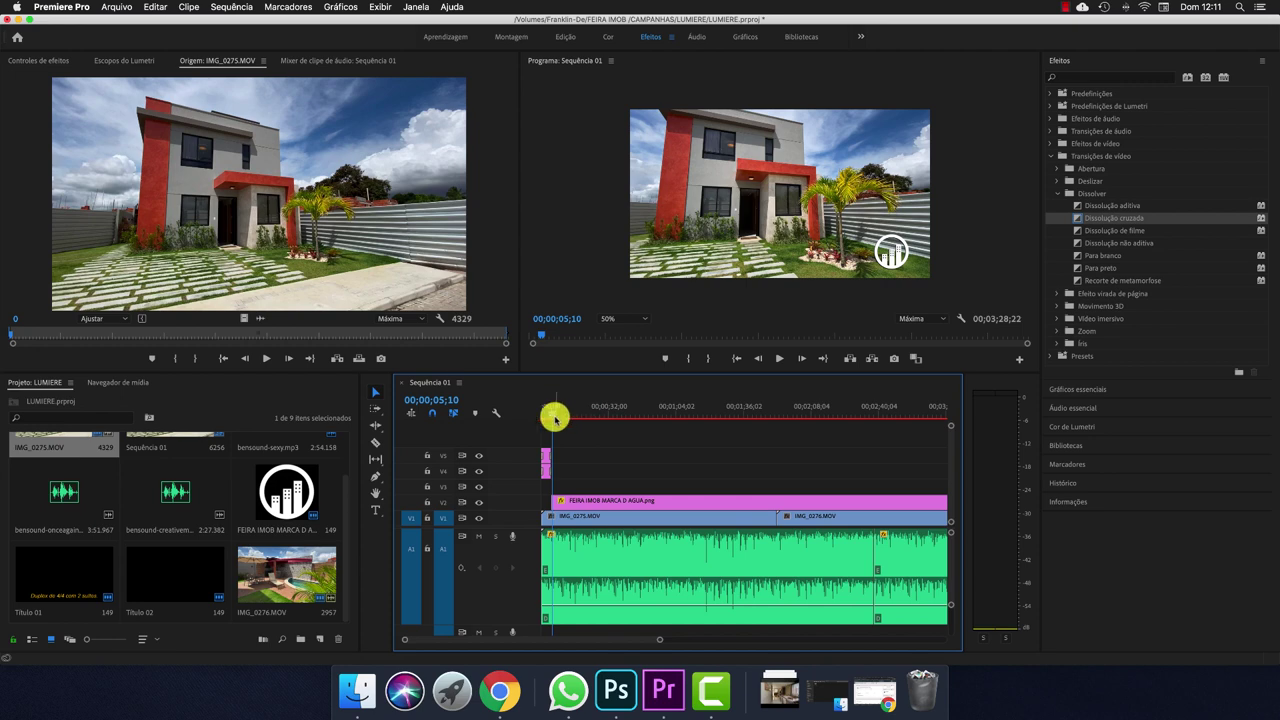
left_click_drag(551, 416, 528, 417)
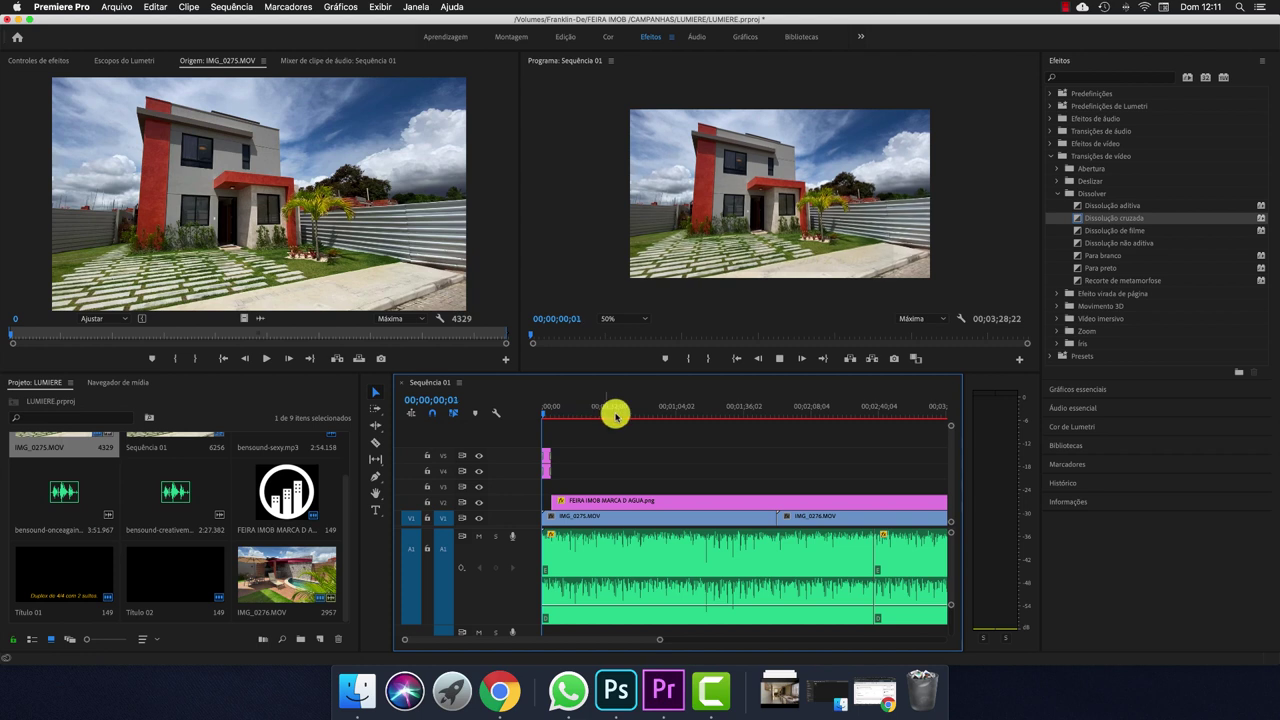
key("space")
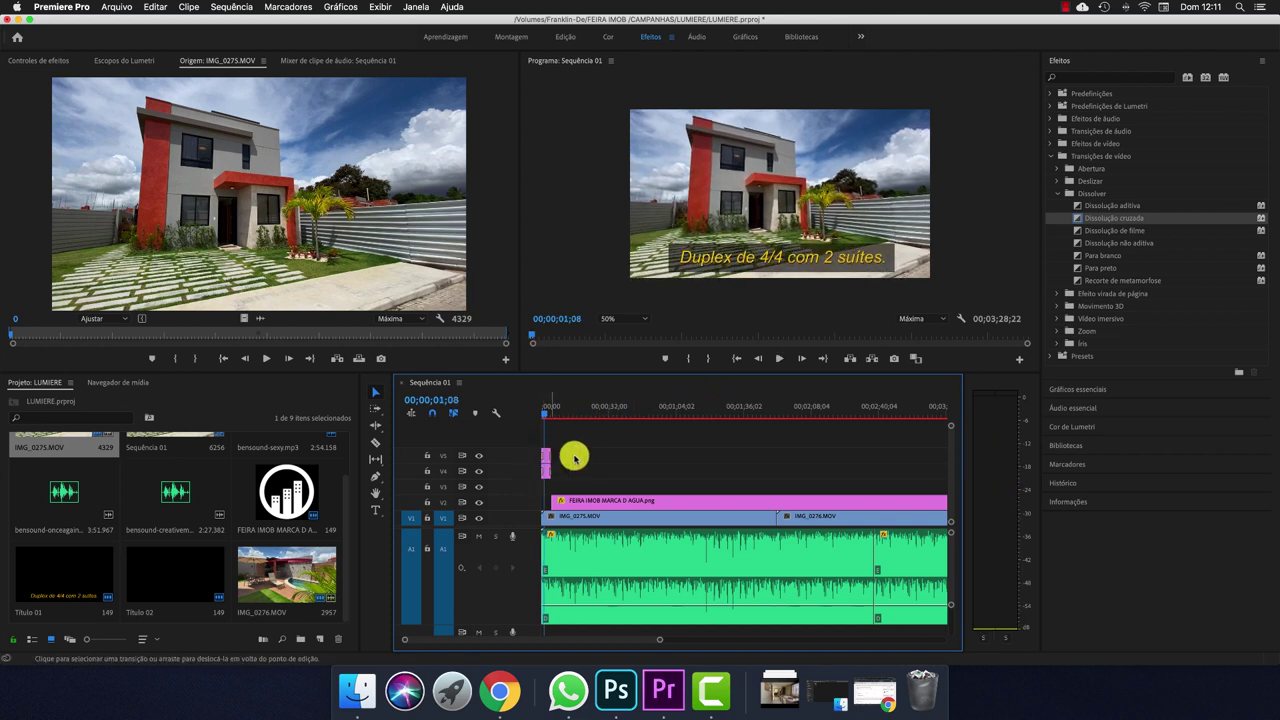
key("space")
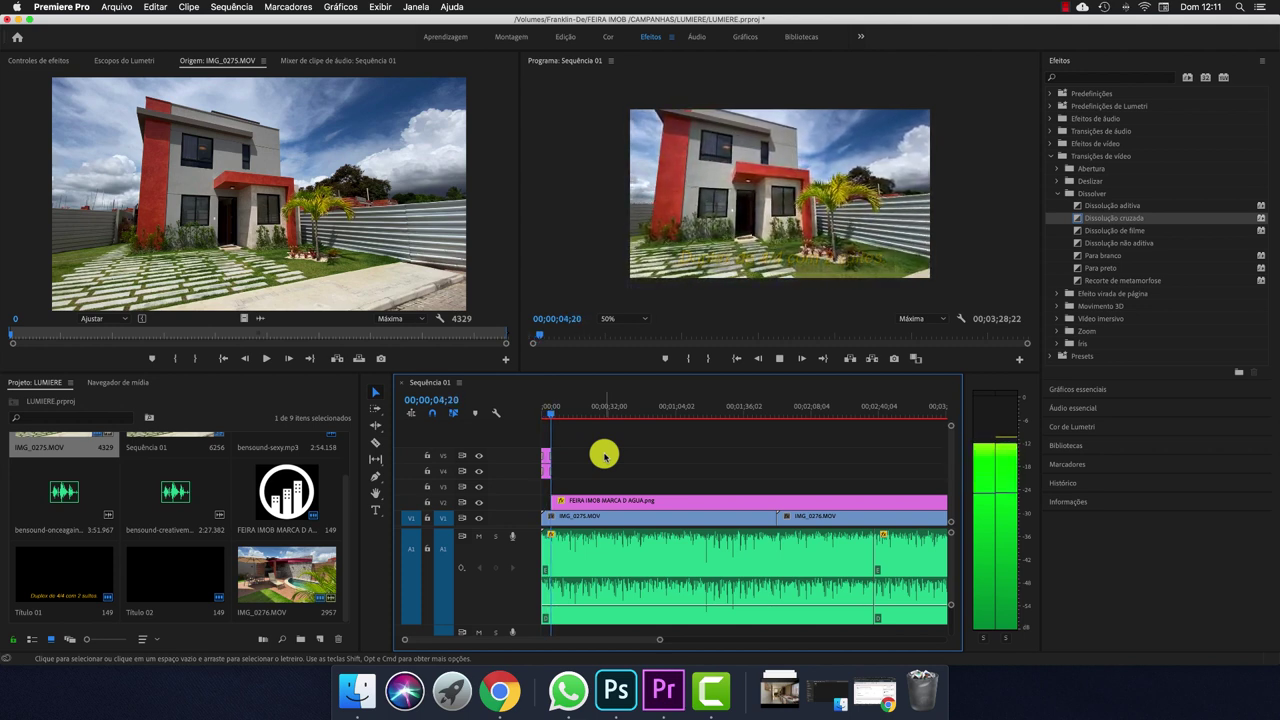
key("space")
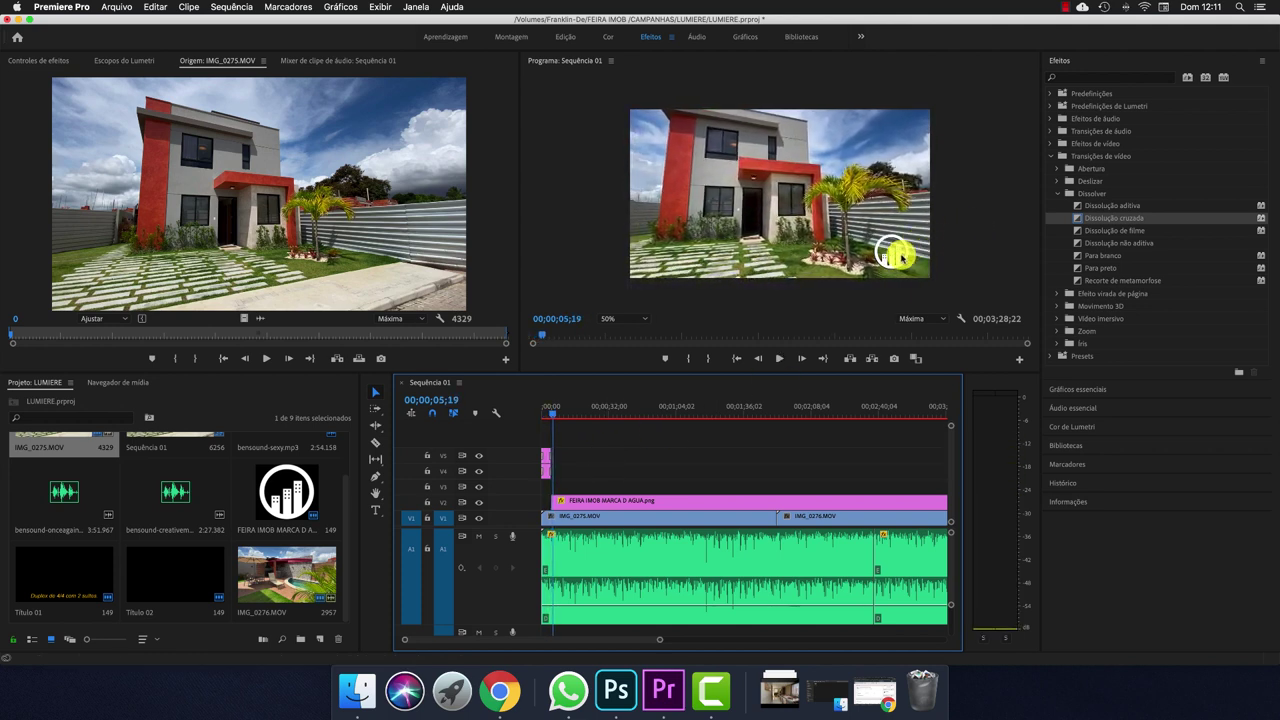
Play the end of Sequência 01 to review the closing cross dissolves and audio fade, and return the playhead to the start
key("minus")
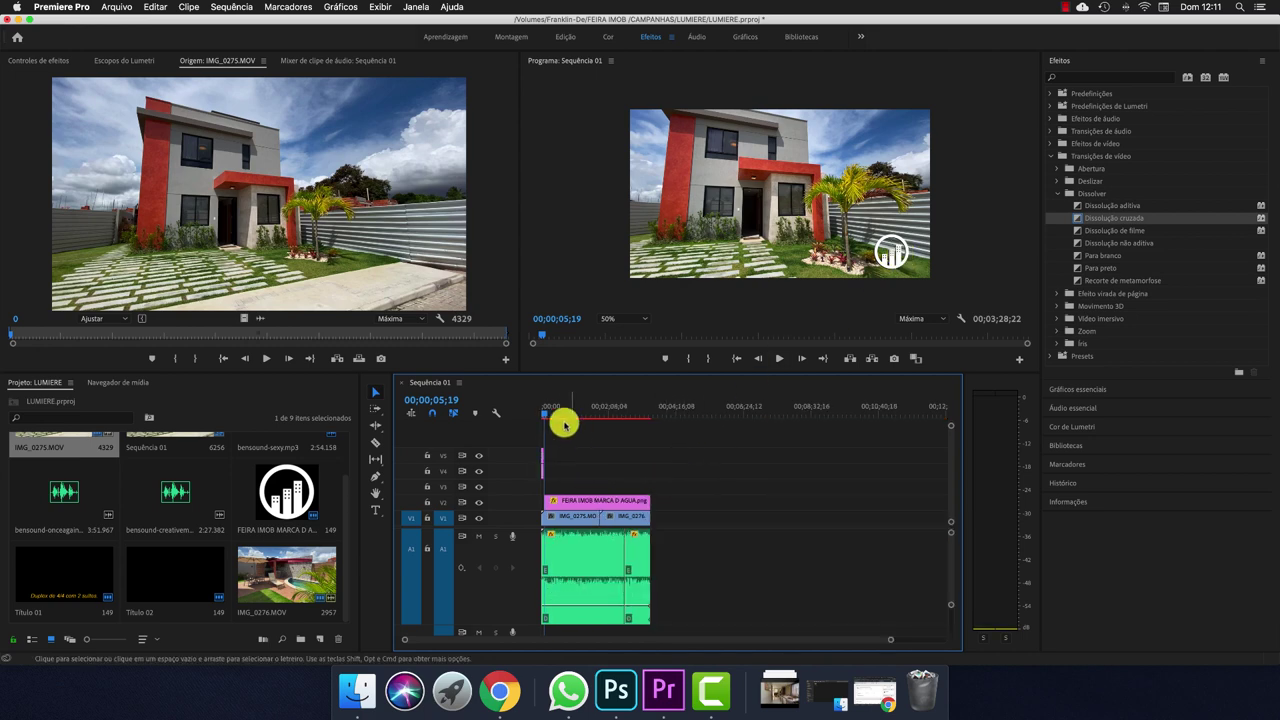
left_click_drag(545, 415, 647, 418)
key("equal")
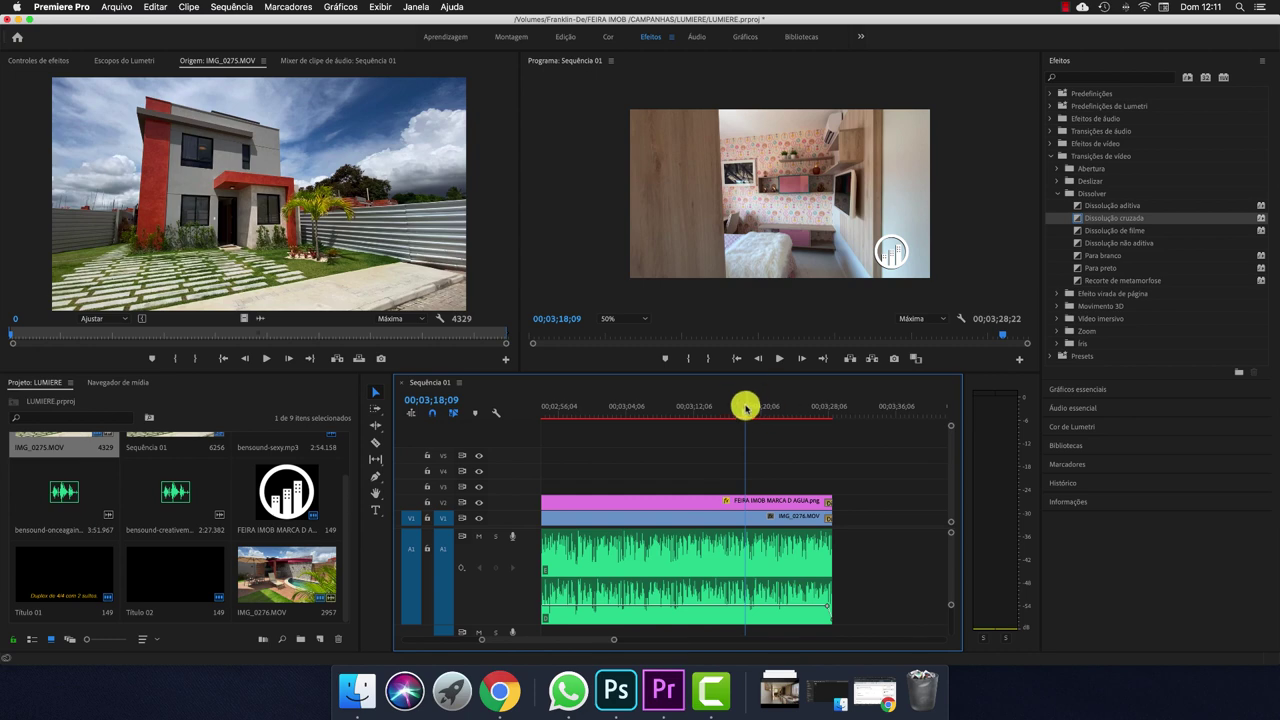
left_click(758, 410)
left_click_drag(760, 410, 812, 410)
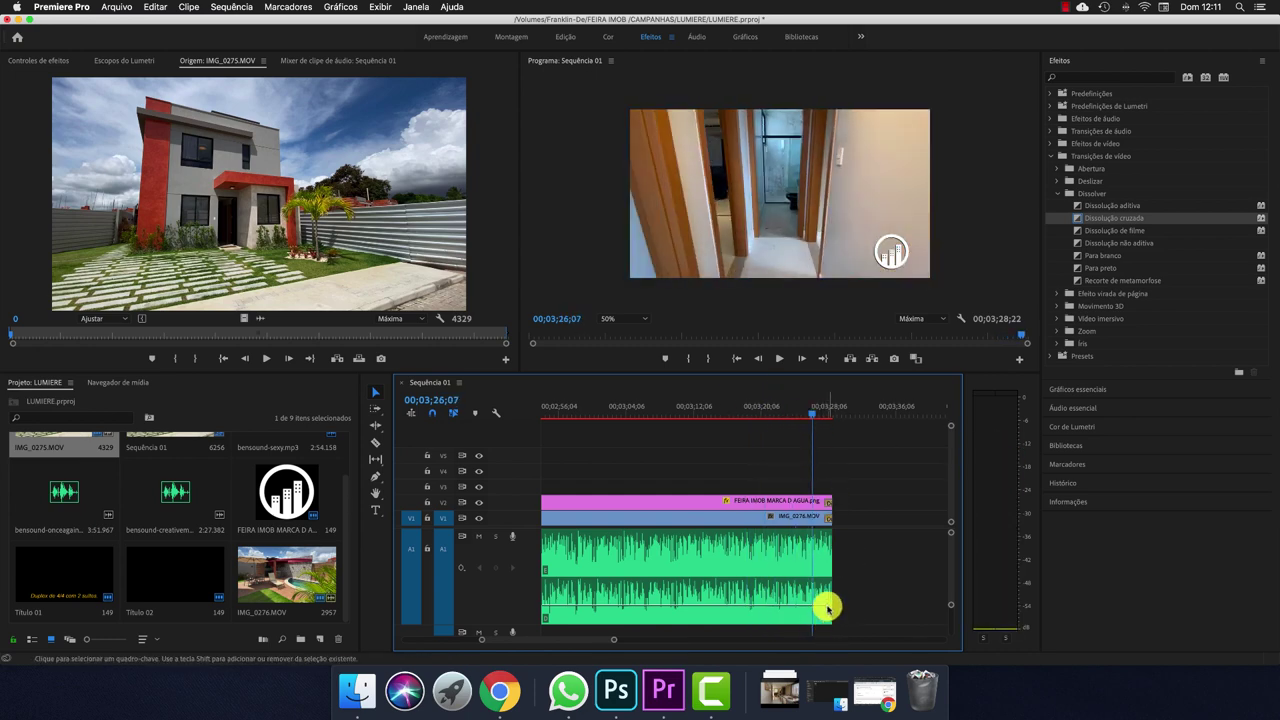
key("equal")
scroll(891, 597, "up", 2)
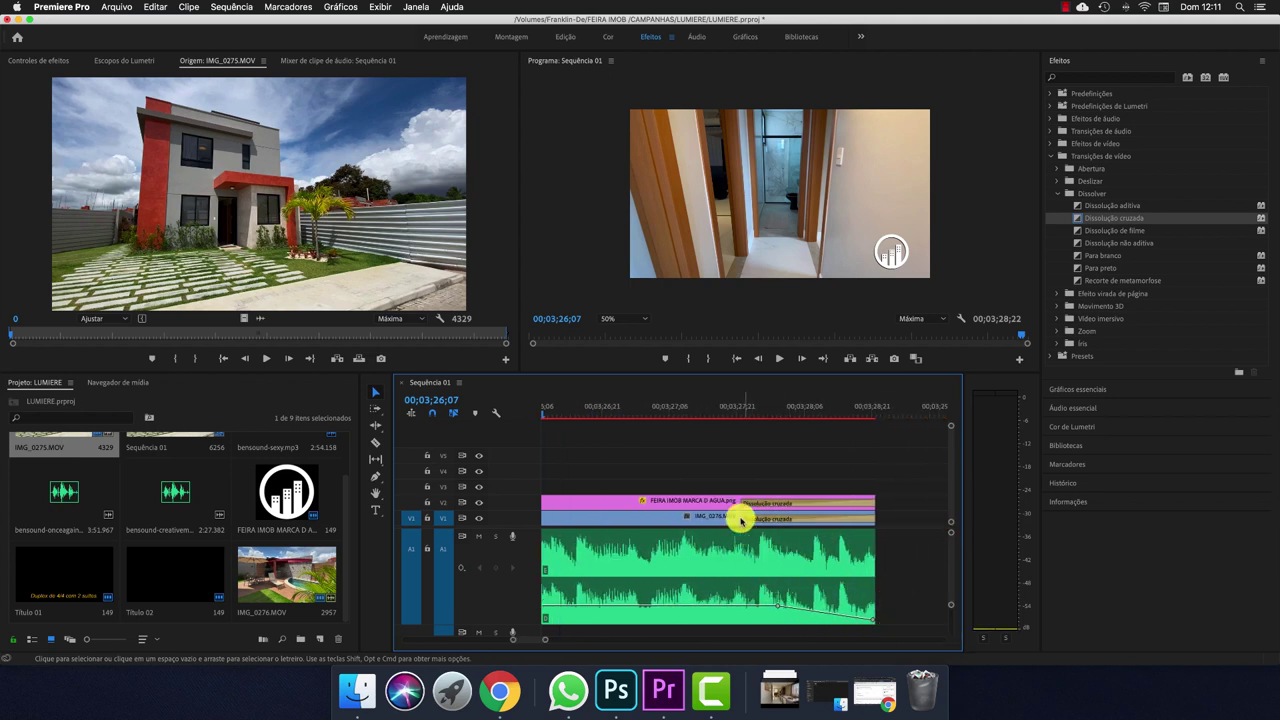
key("space")
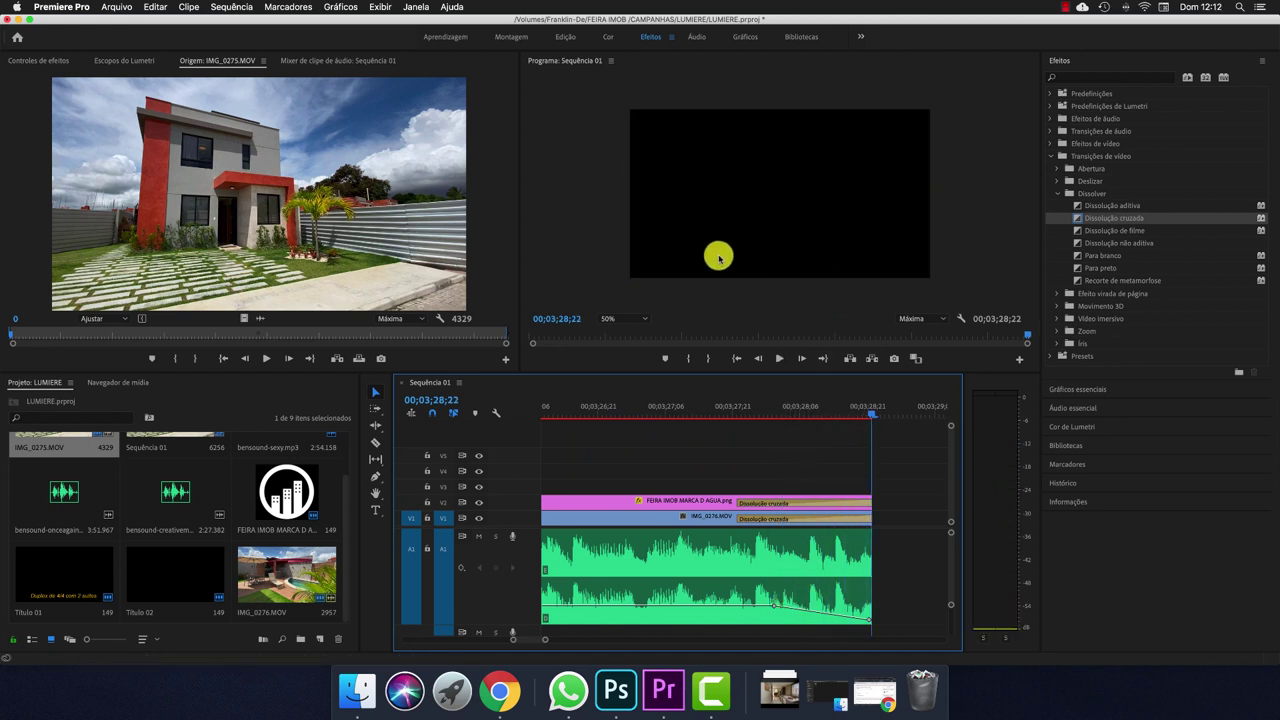
scroll(700, 443, "down", 6)
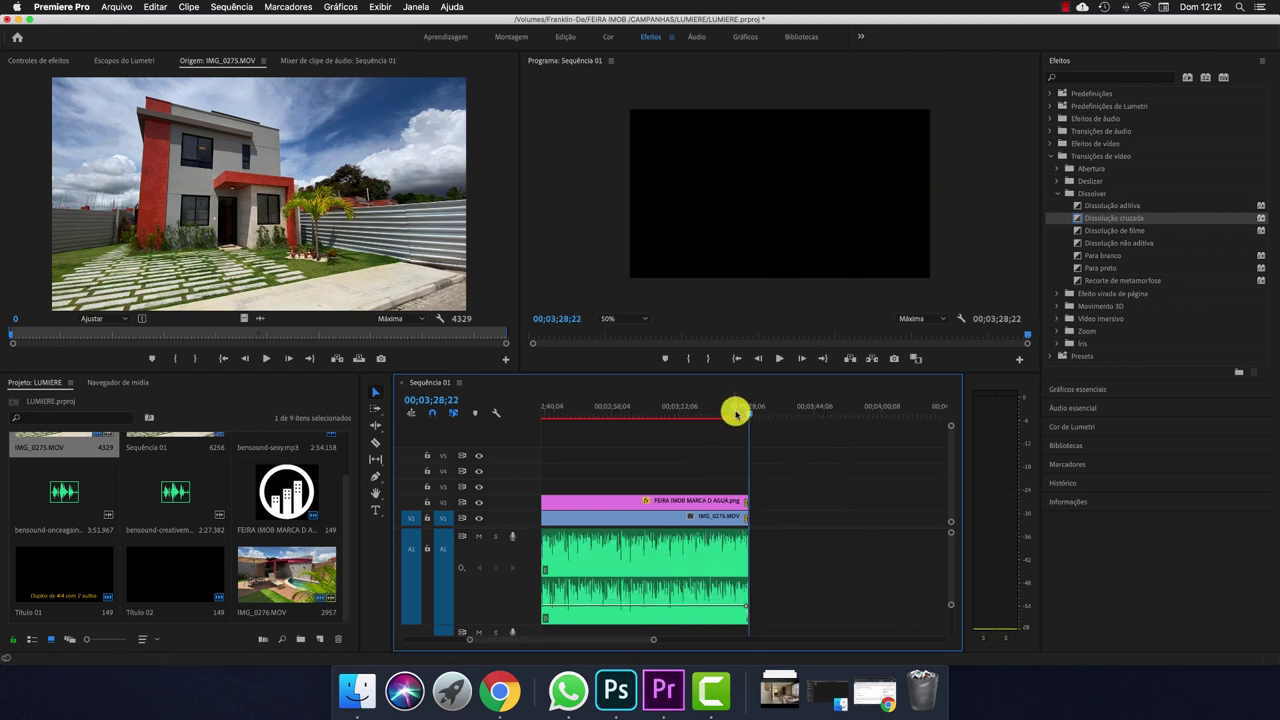
scroll(743, 411, "down", 1)
left_click_drag(743, 413, 543, 423)
scroll(637, 424, "down", 1)
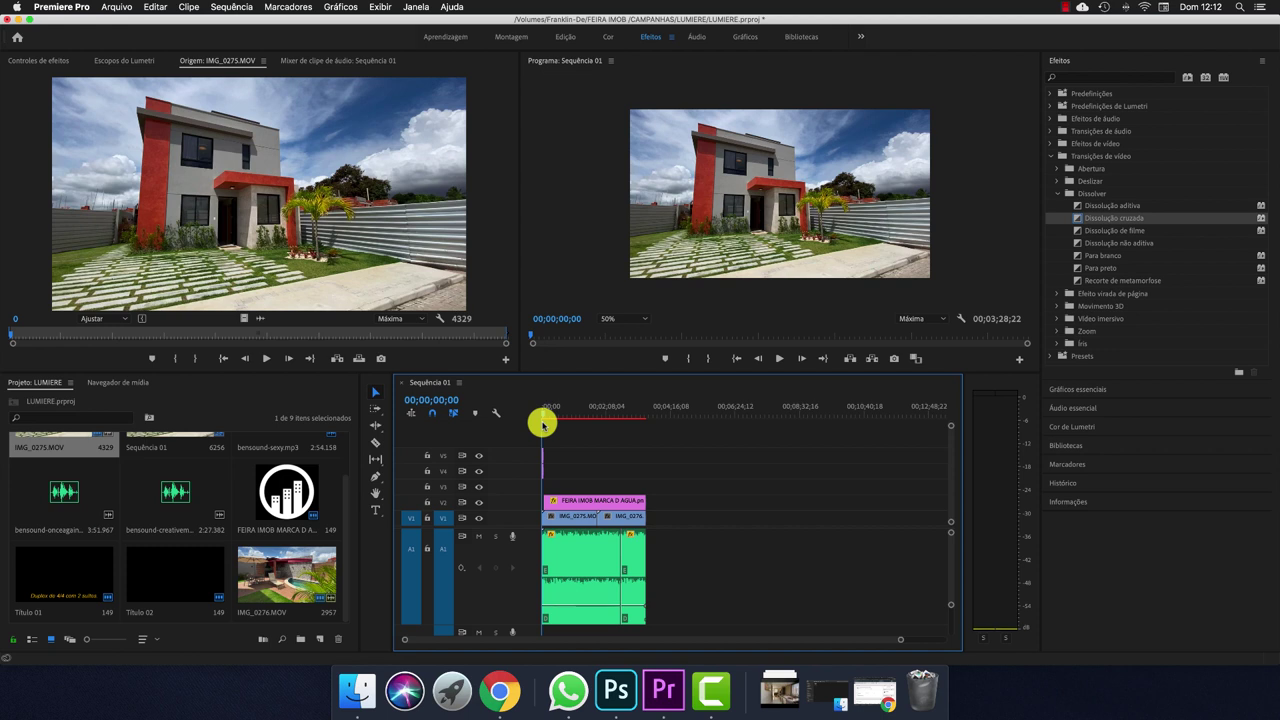
Create a new sequence in the project with the proposed settings
left_click(315, 646)
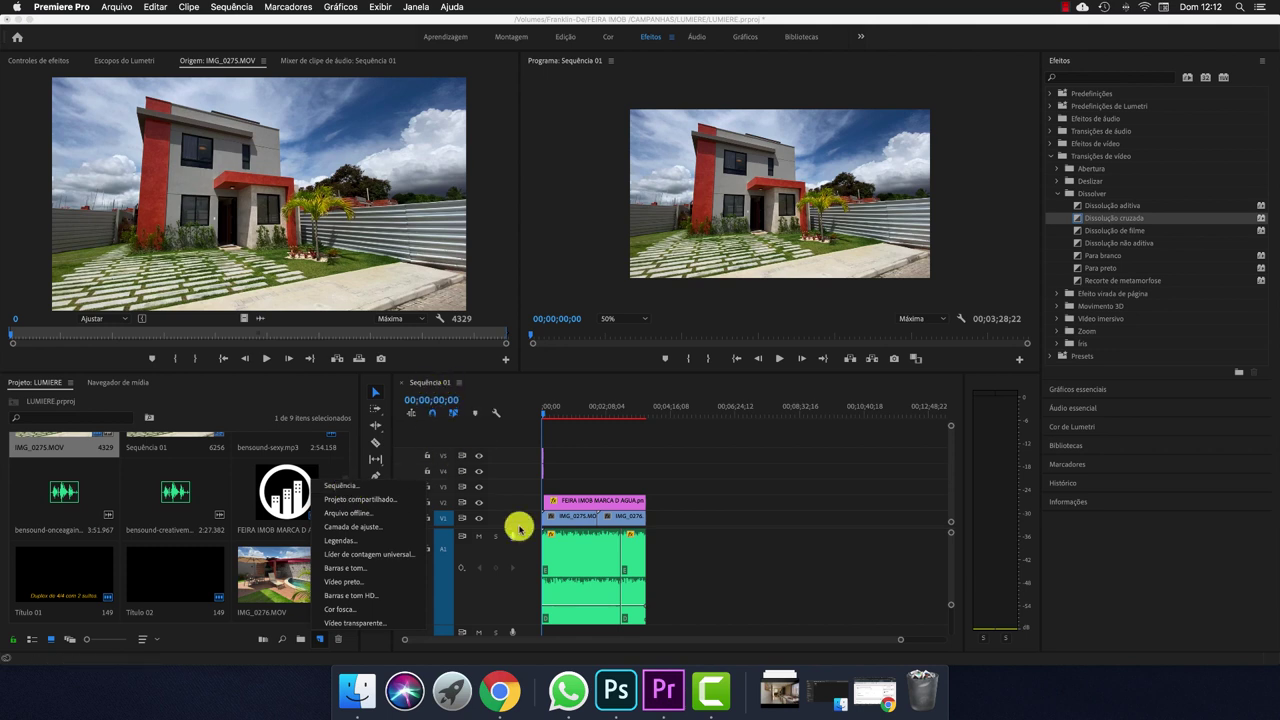
left_click(354, 490)
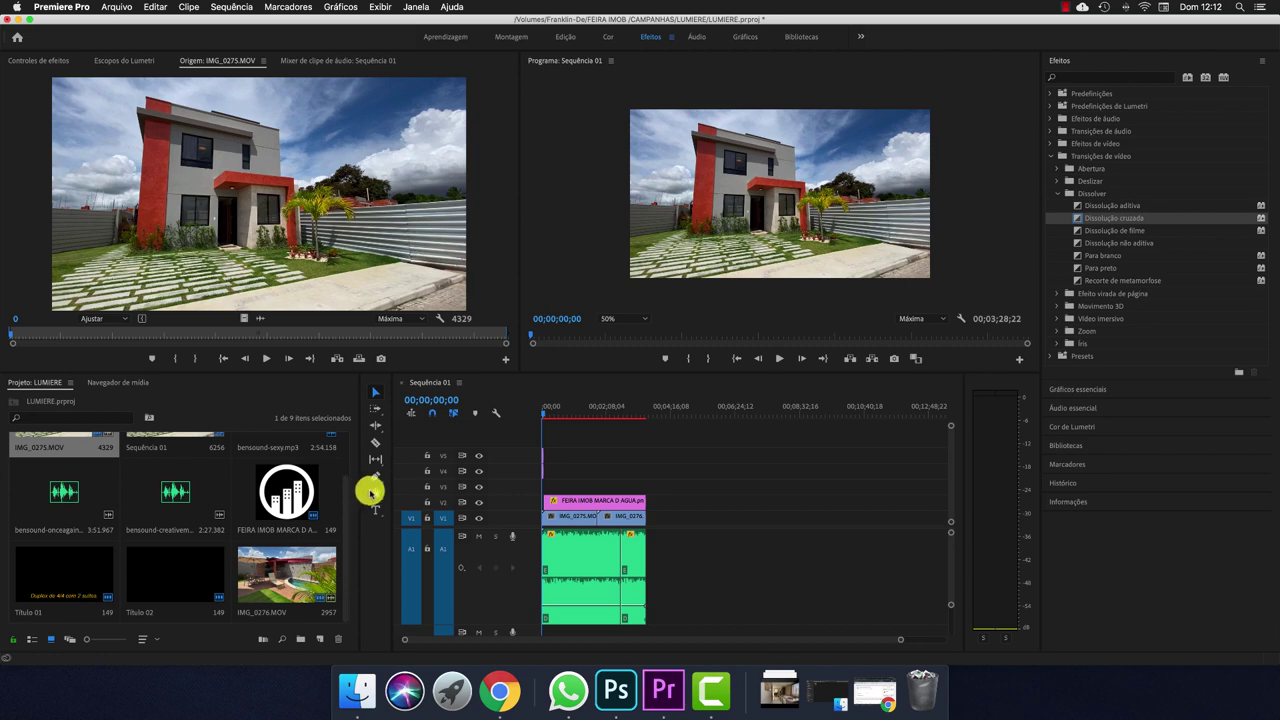
left_click(810, 548)
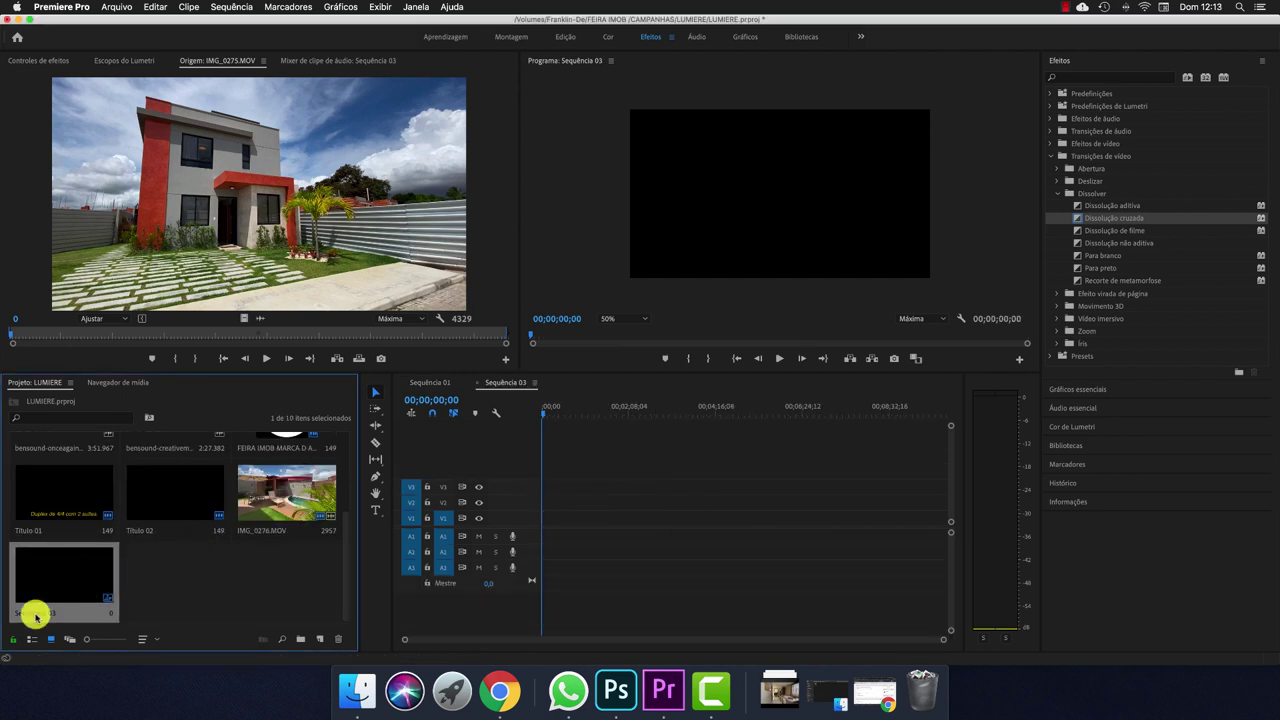
Place IMG_0275.MOV at the start of the new sequence on V1 and A1, keeping the existing sequence settings
scroll(162, 584, "up", 3)
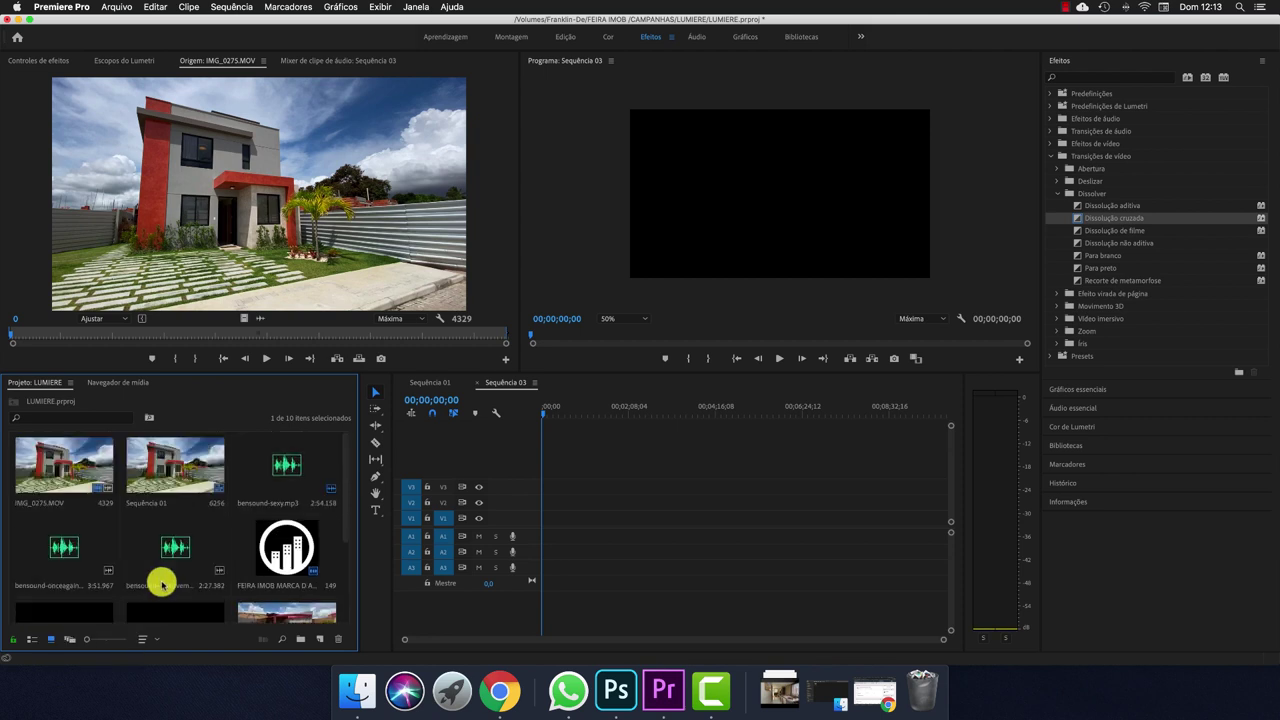
left_click(52, 478)
left_click_drag(52, 465, 529, 527)
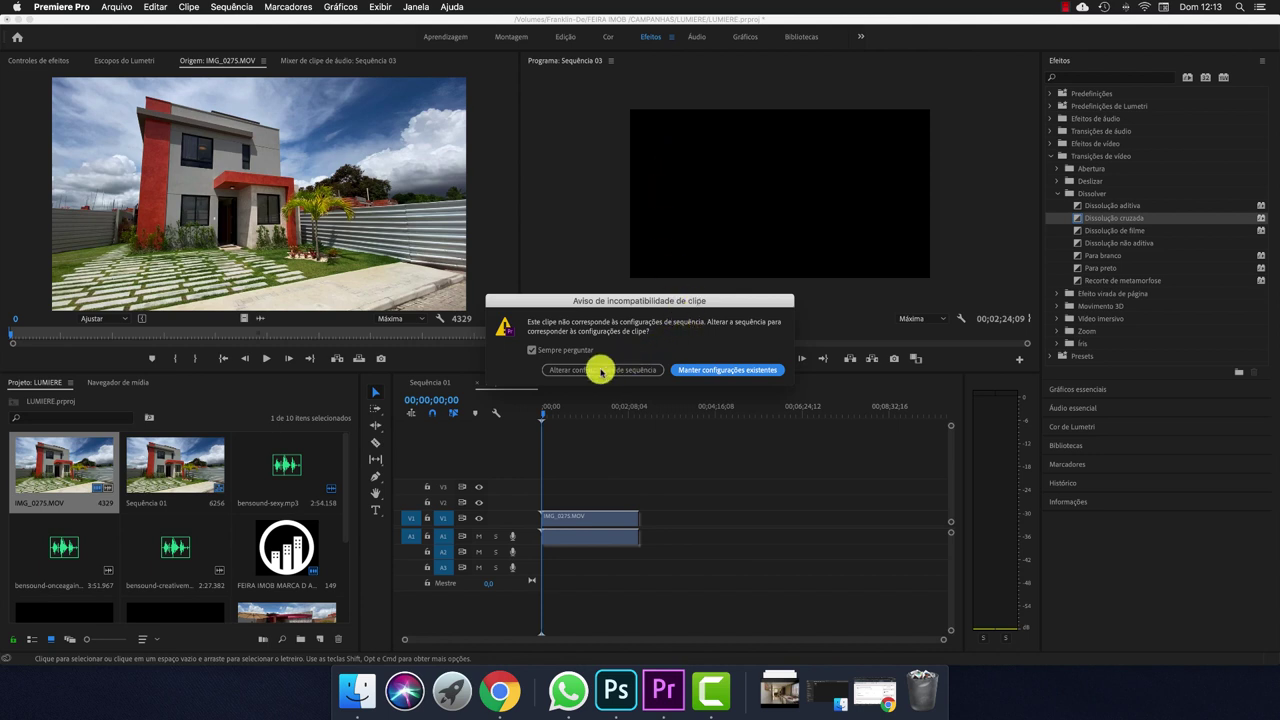
left_click(708, 370)
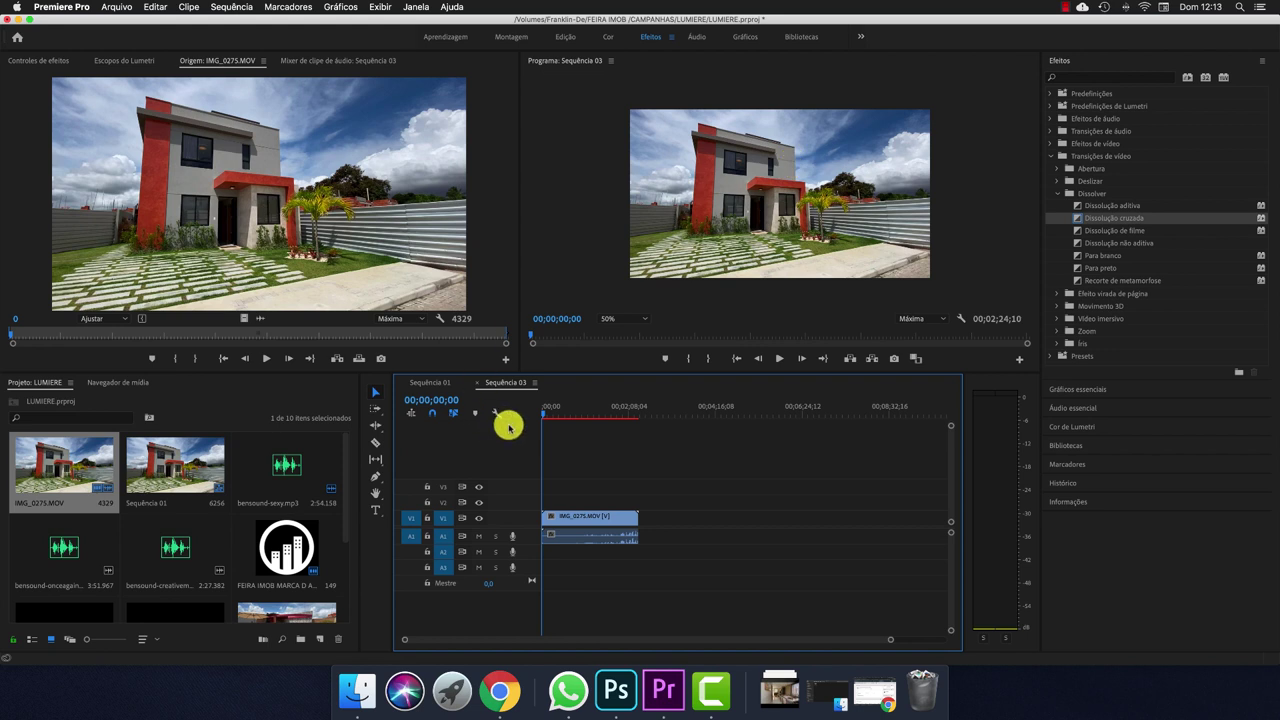
Add IMG_0276.MOV directly after IMG_0275.MOV on tracks V1 and A1 of Sequência 03
left_click(163, 467)
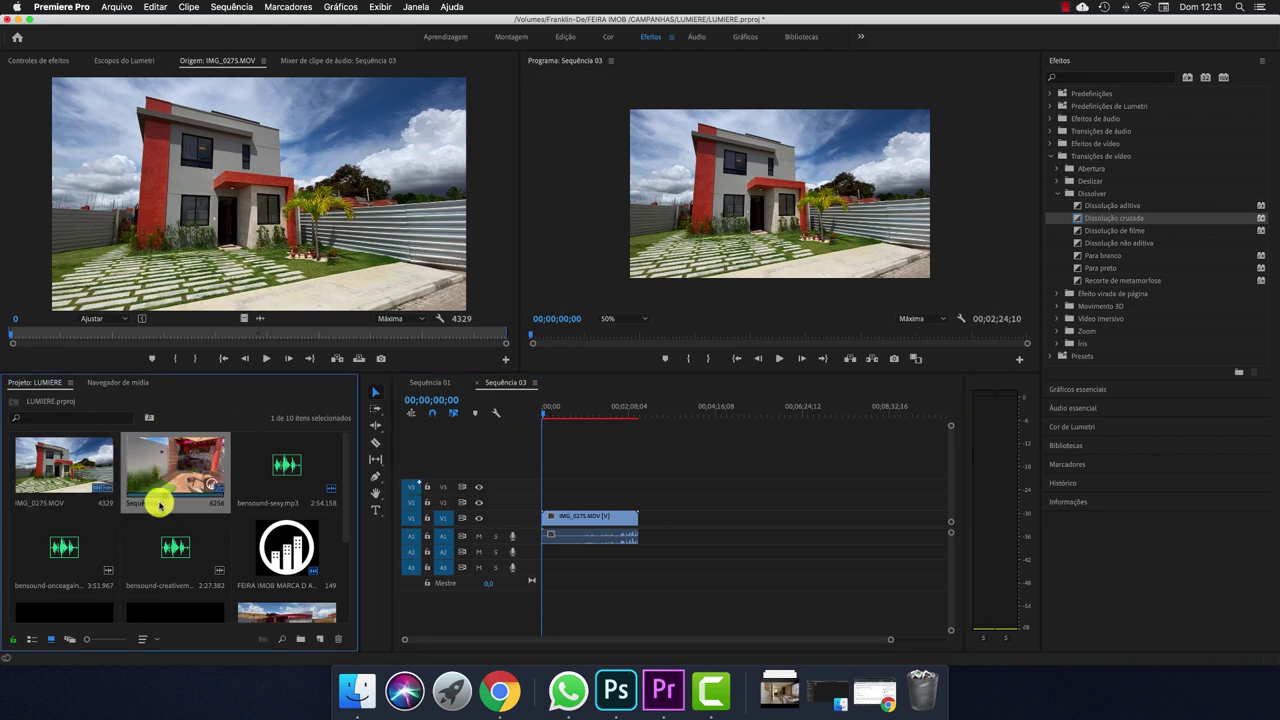
scroll(346, 491, "down", 2)
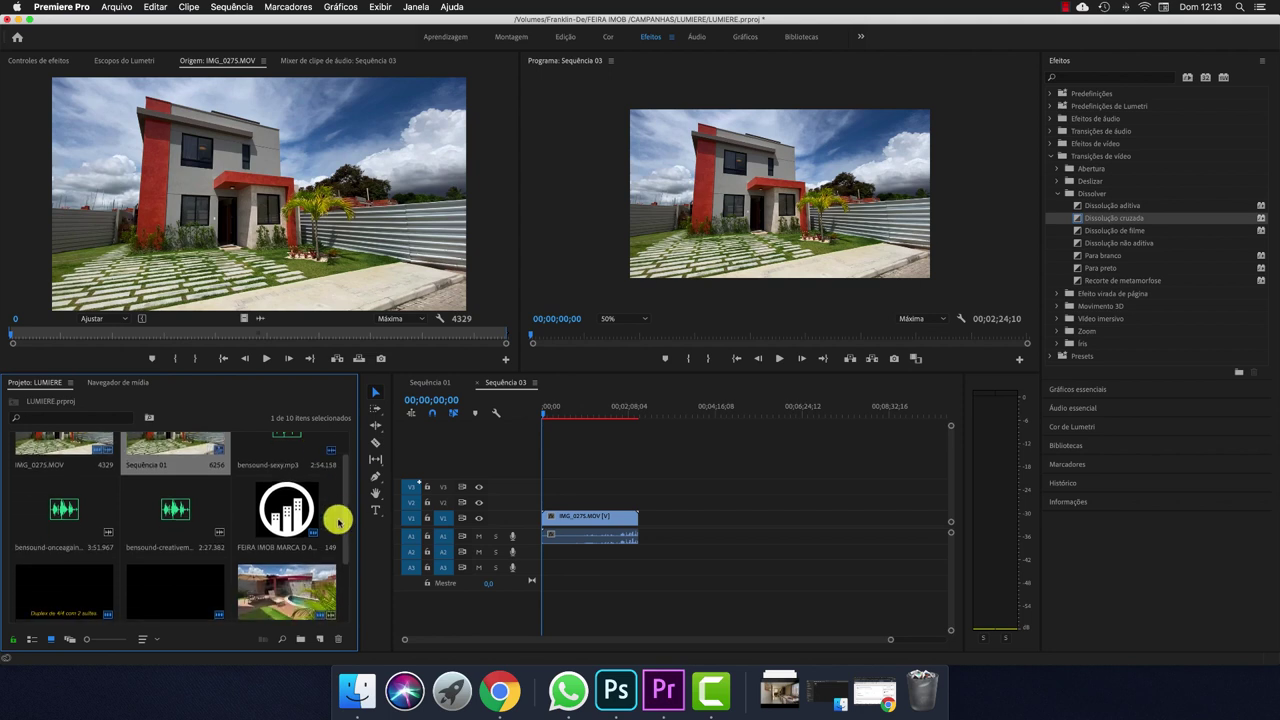
left_click(297, 591)
left_click_drag(553, 547, 648, 523)
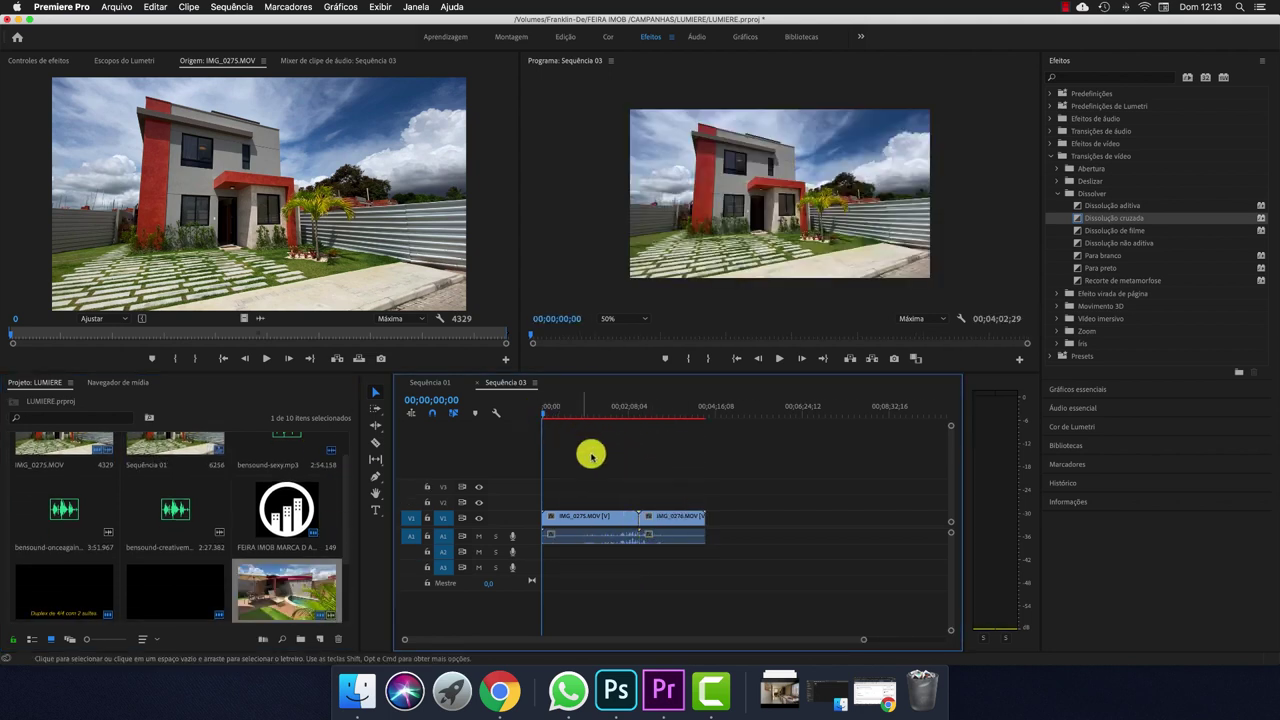
Try moving the video of IMG_0275.MOV from V1 to a new track V4 above its audio, and undo the move
left_click(576, 545)
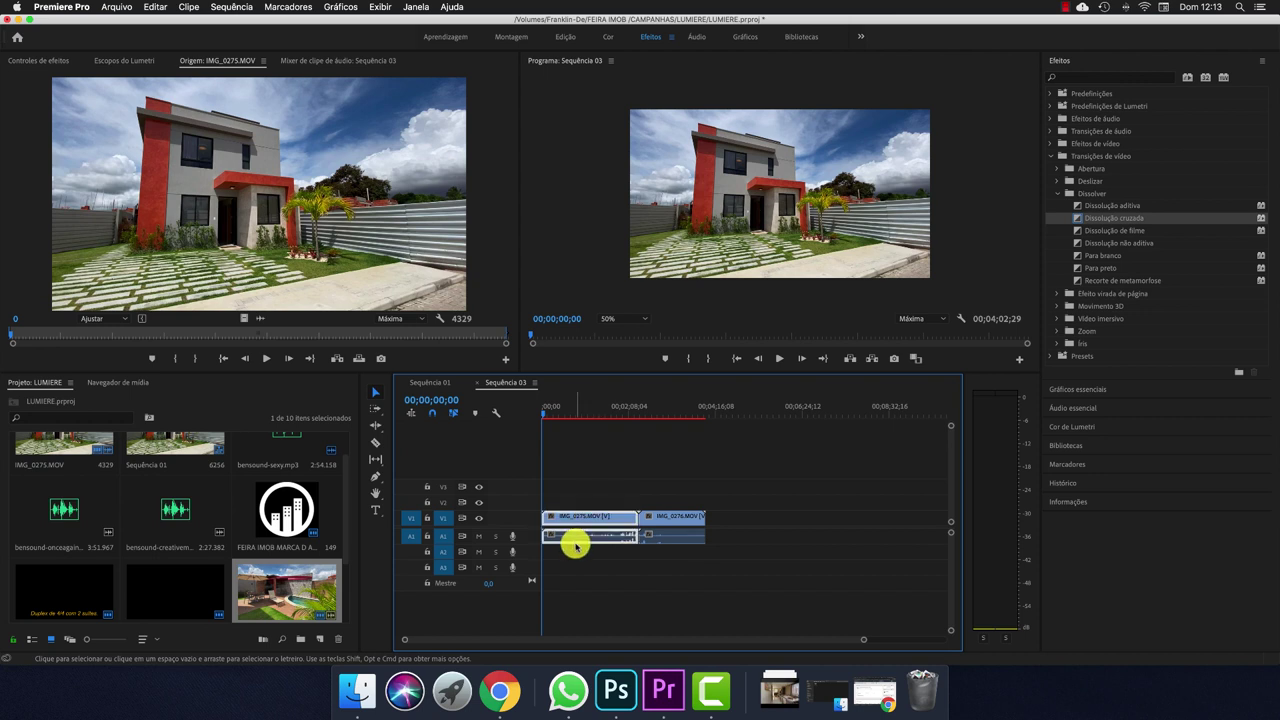
left_click(654, 522)
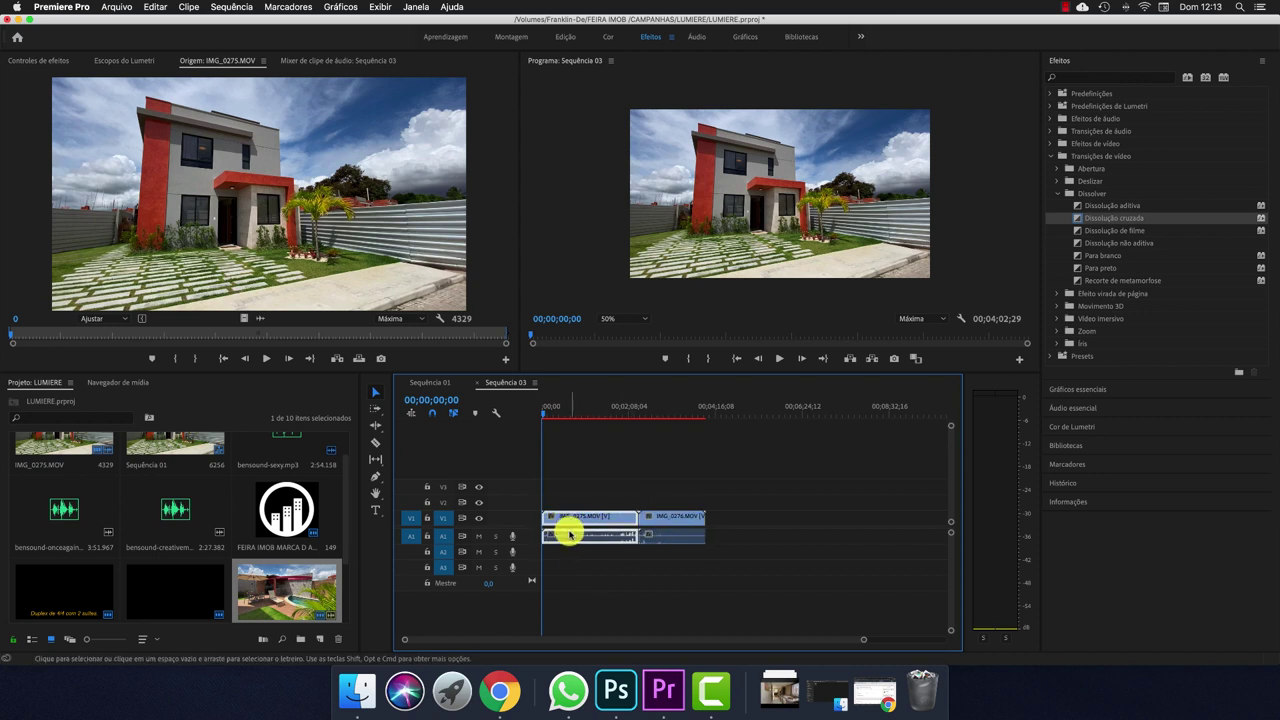
scroll(570, 532, "up", 5)
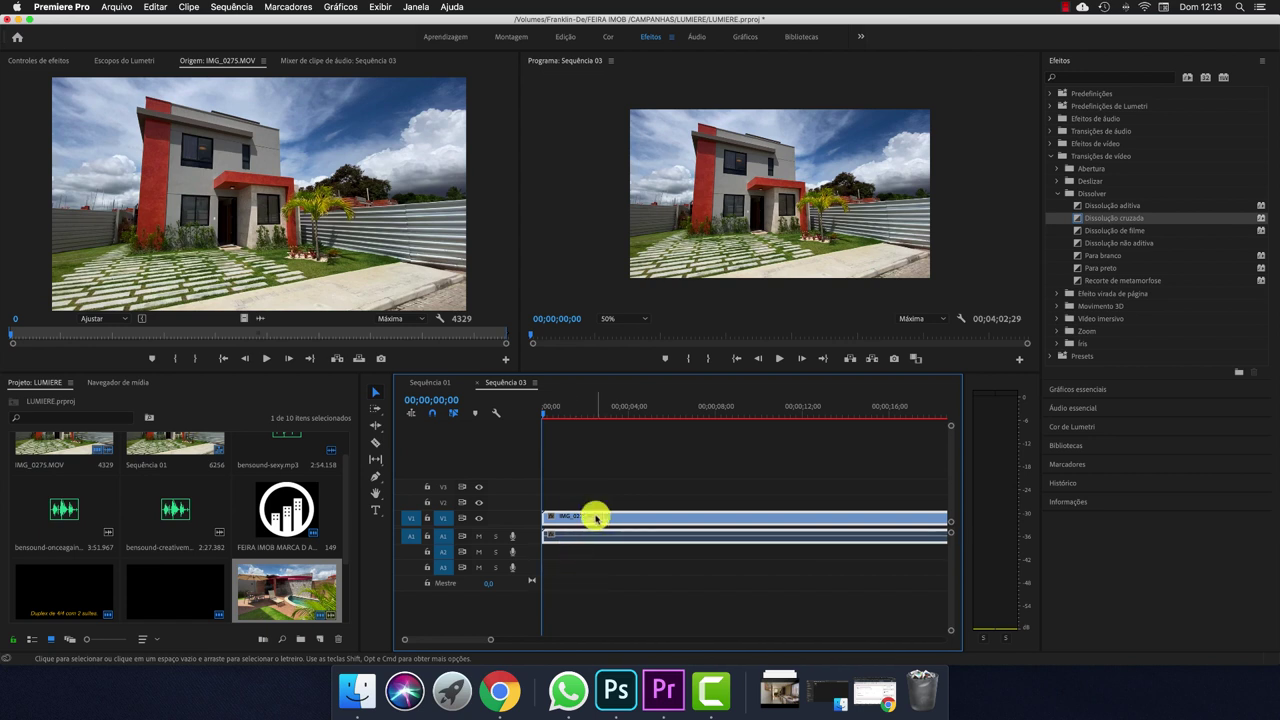
left_click_drag(596, 518, 591, 457)
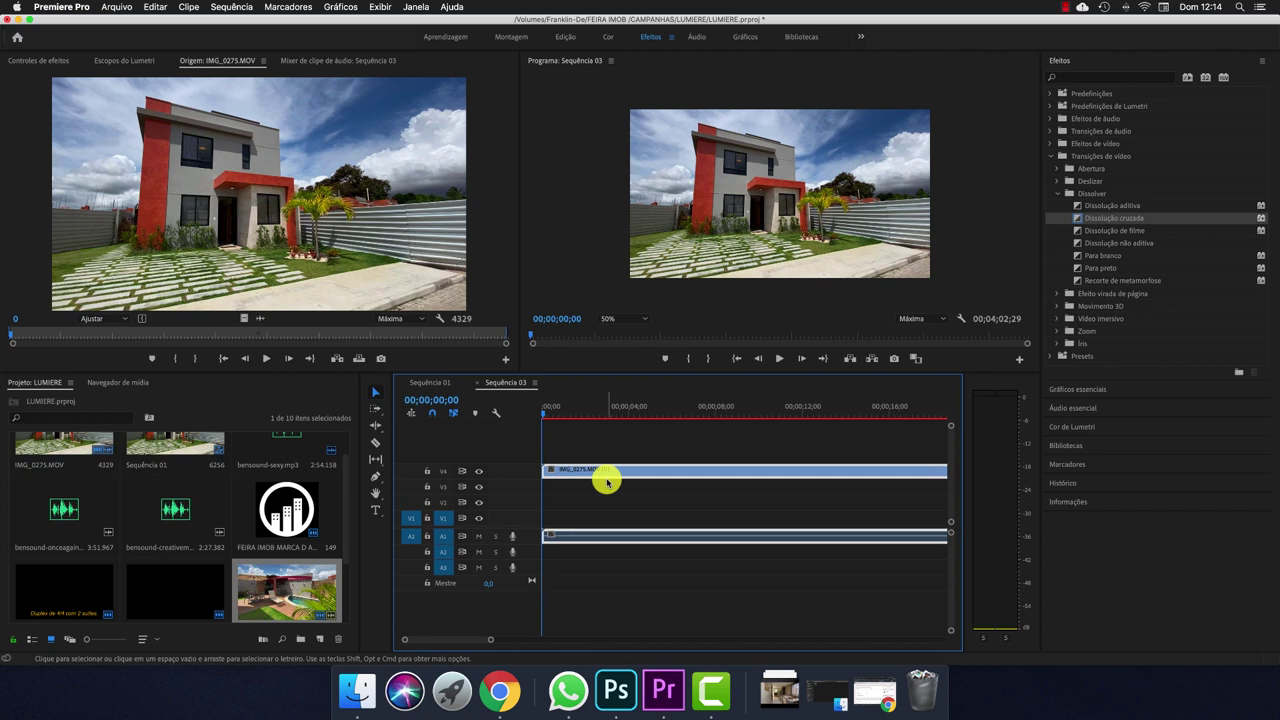
key("super+z")
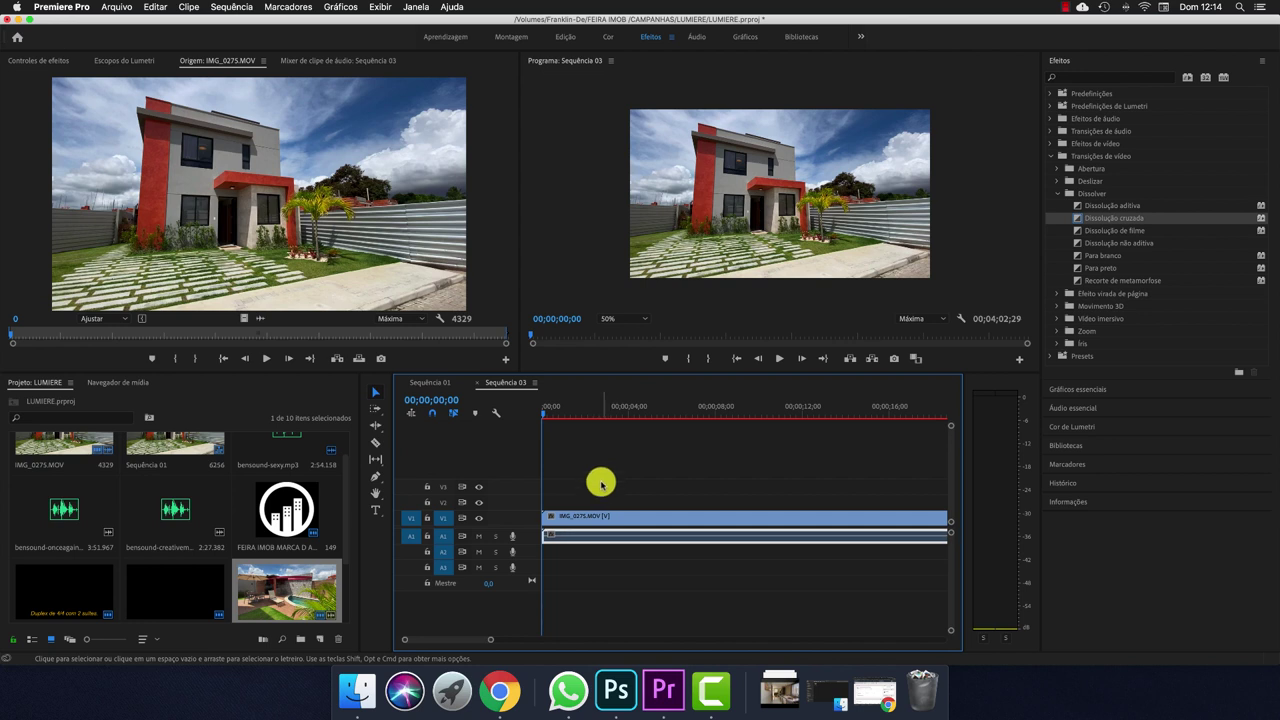
left_click(578, 520)
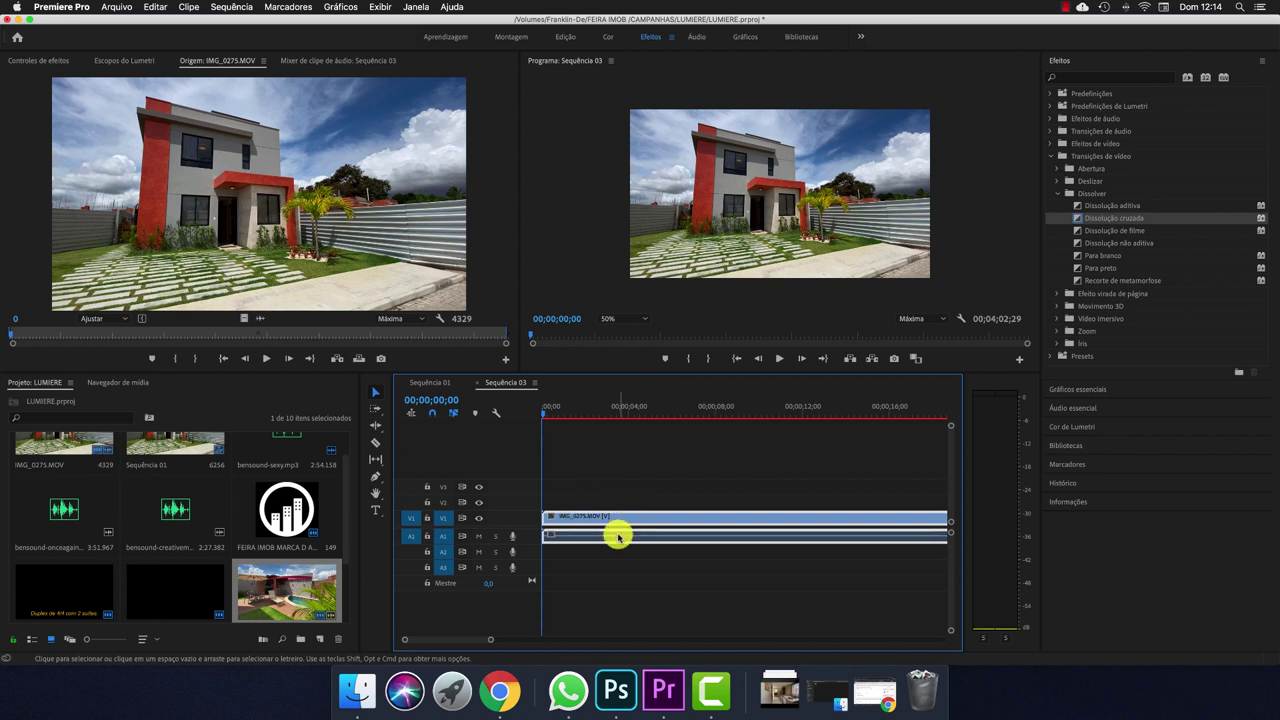
Delete the A1 audio of both IMG_0275.MOV and IMG_0276.MOV, keeping their video on V1
key("minus")
key("minus")
key("minus")
key("minus")
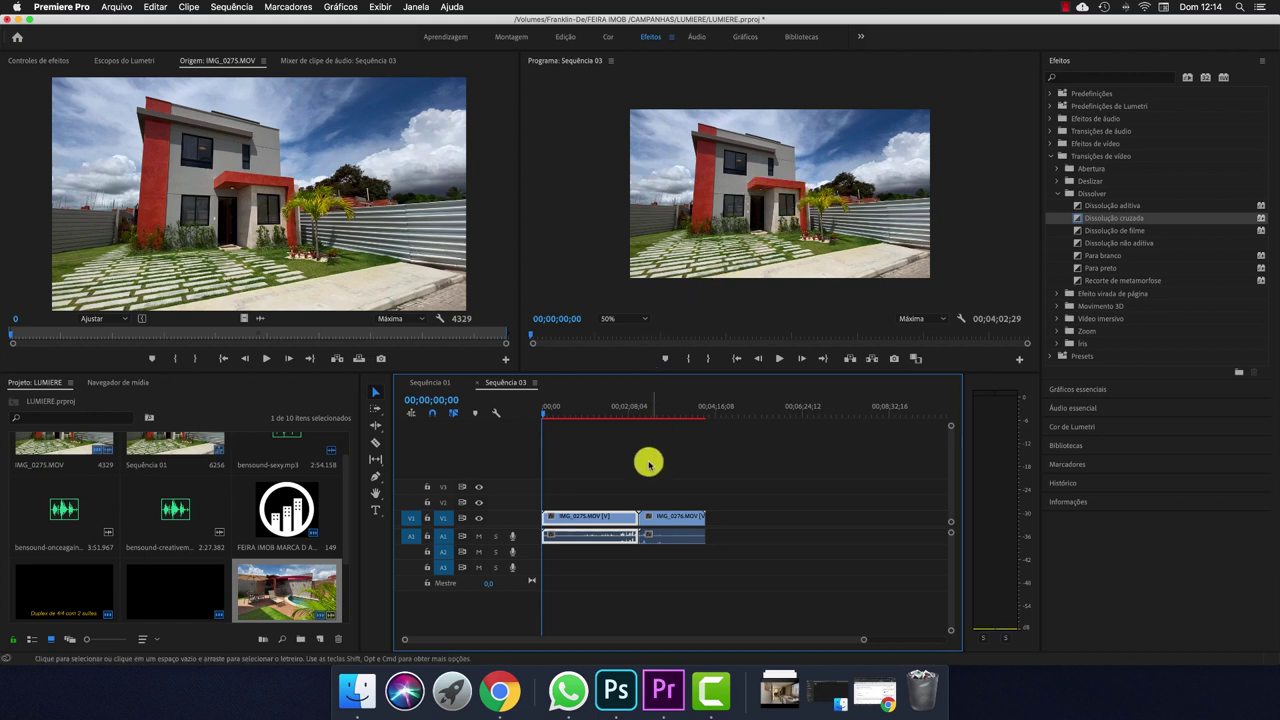
left_click(576, 566)
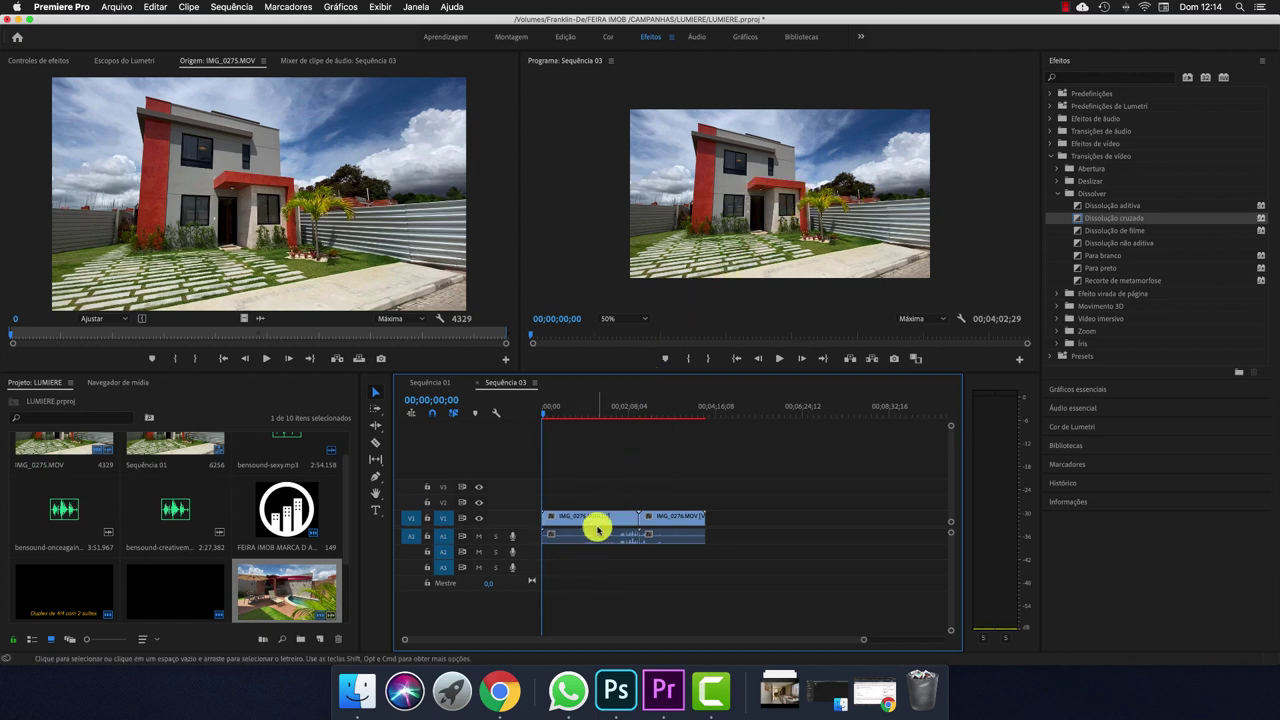
left_click(600, 541)
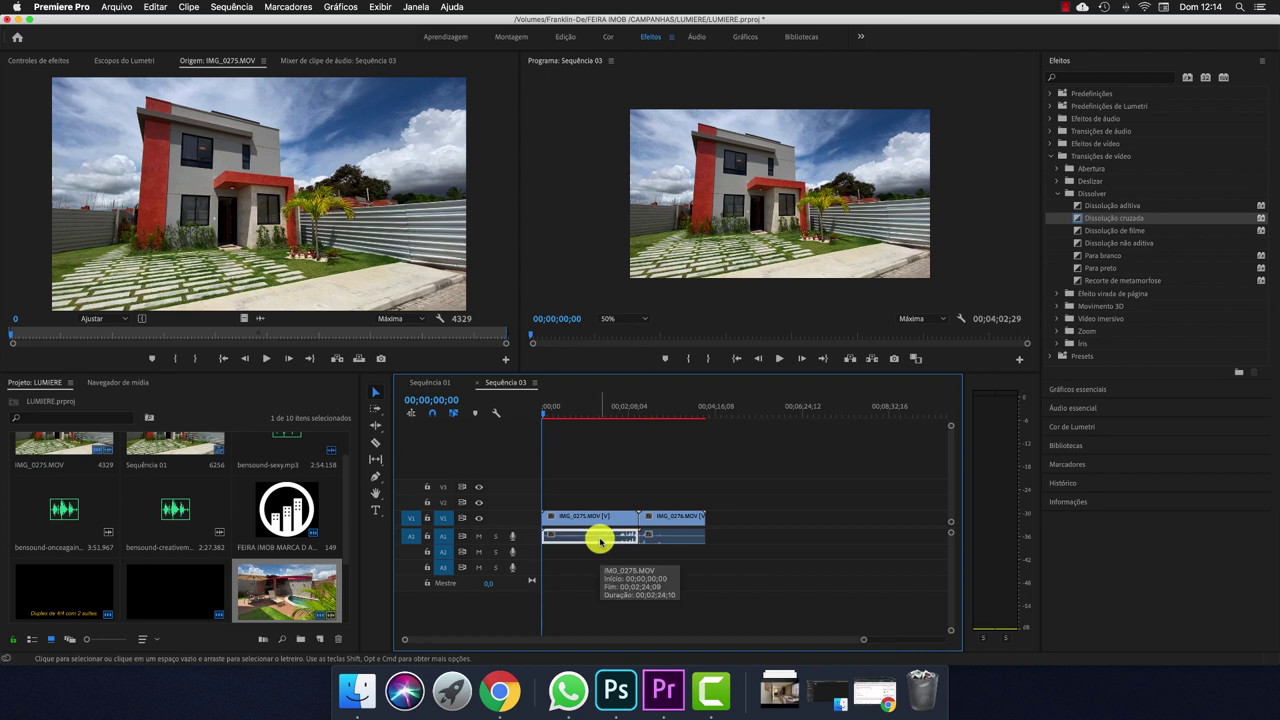
key("Delete")
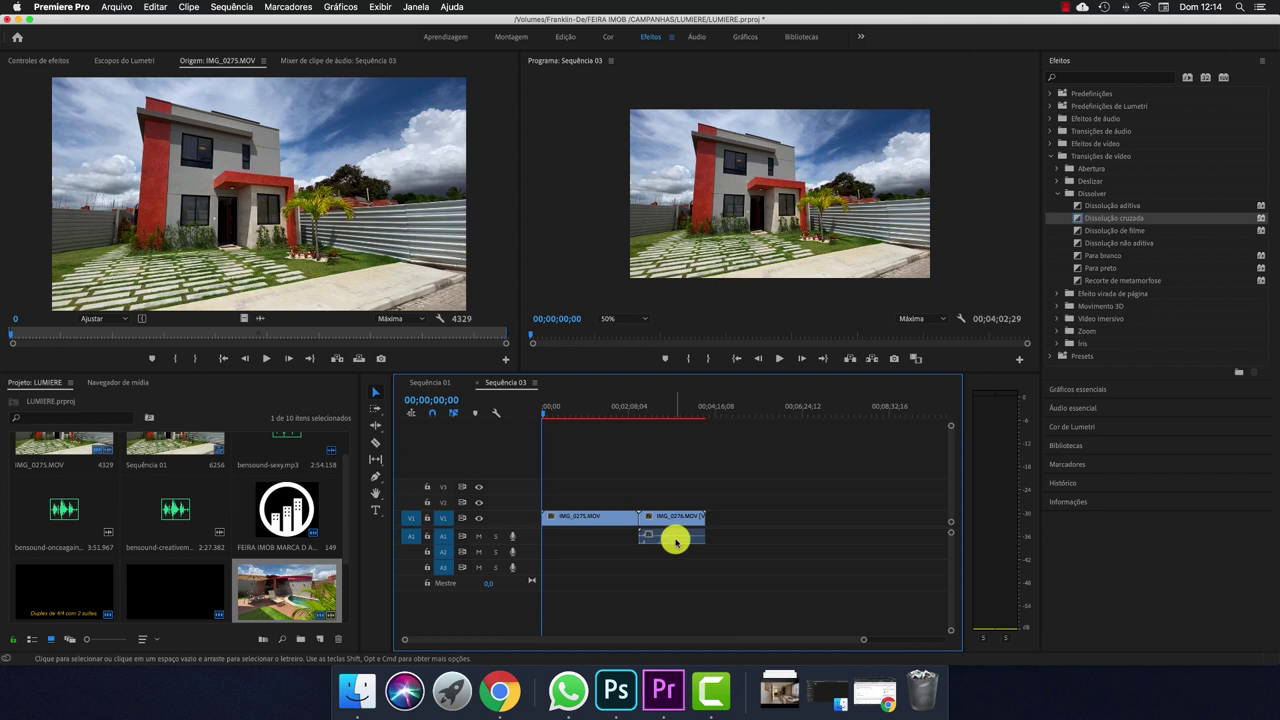
key("Delete")
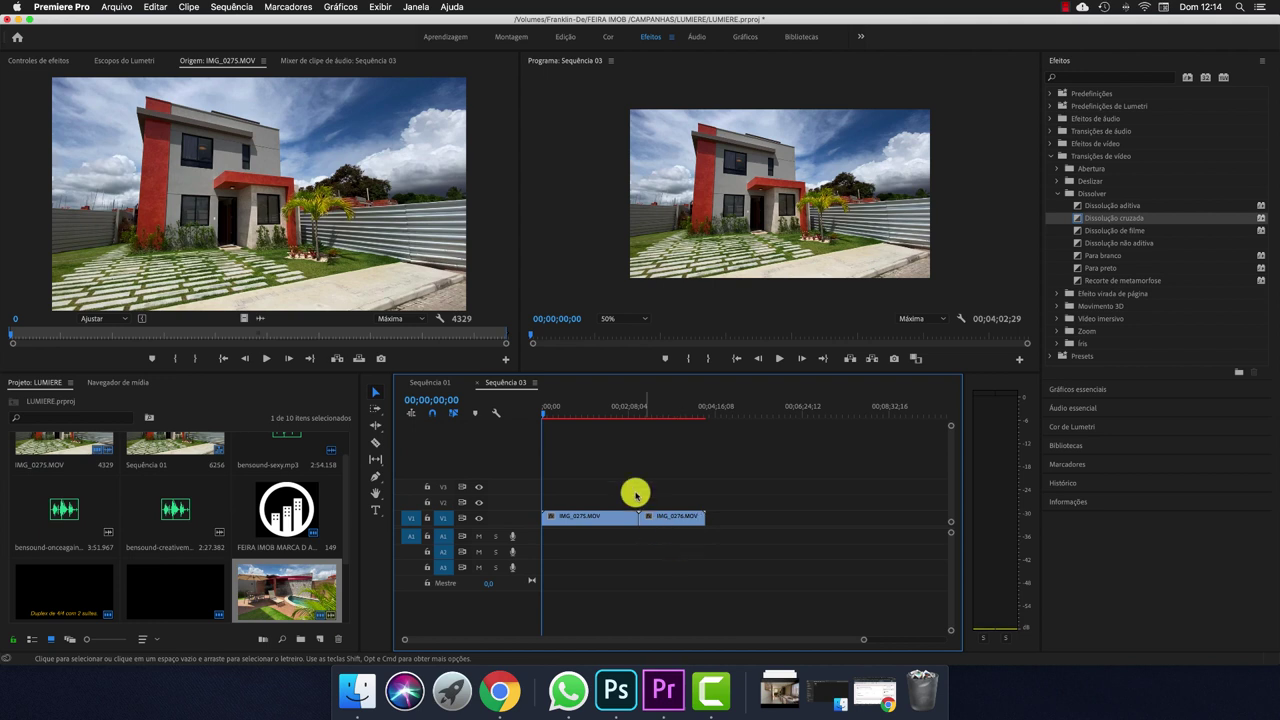
Try splitting IMG_0275.MOV at 00;01;52;02, in the pool area shot, and undo the split
key("space")
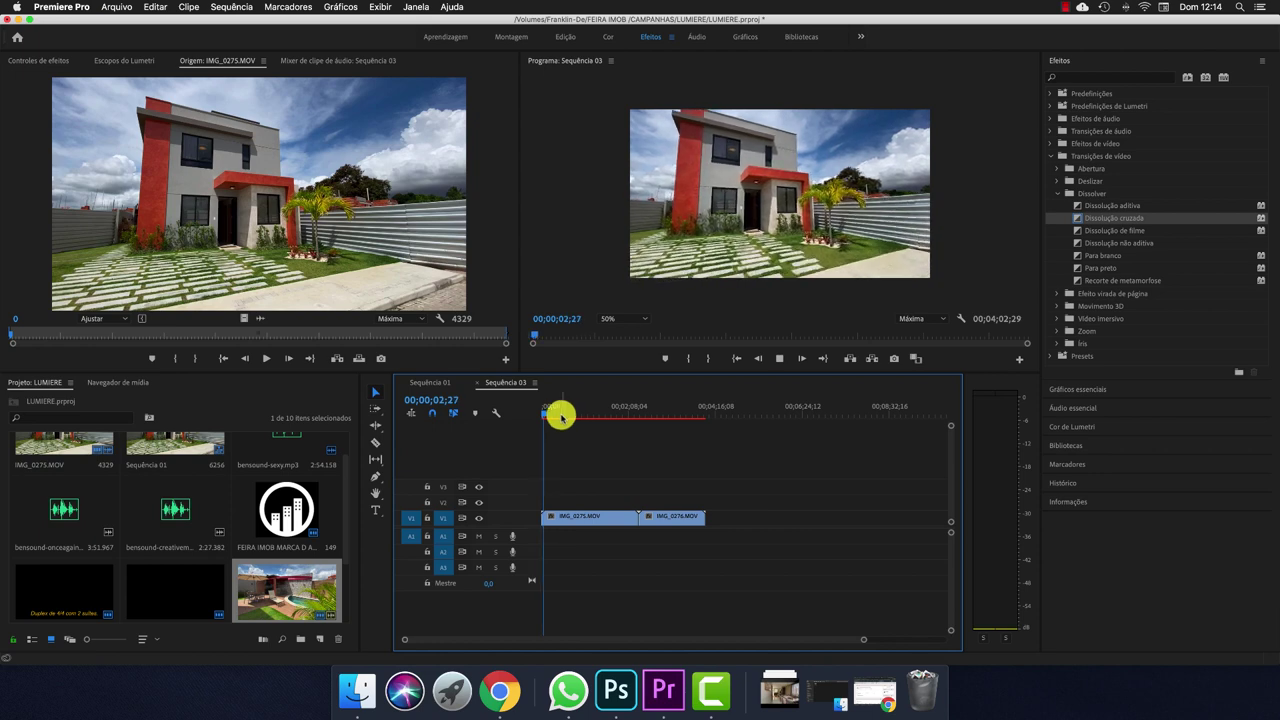
left_click_drag(551, 422, 630, 420)
key("space")
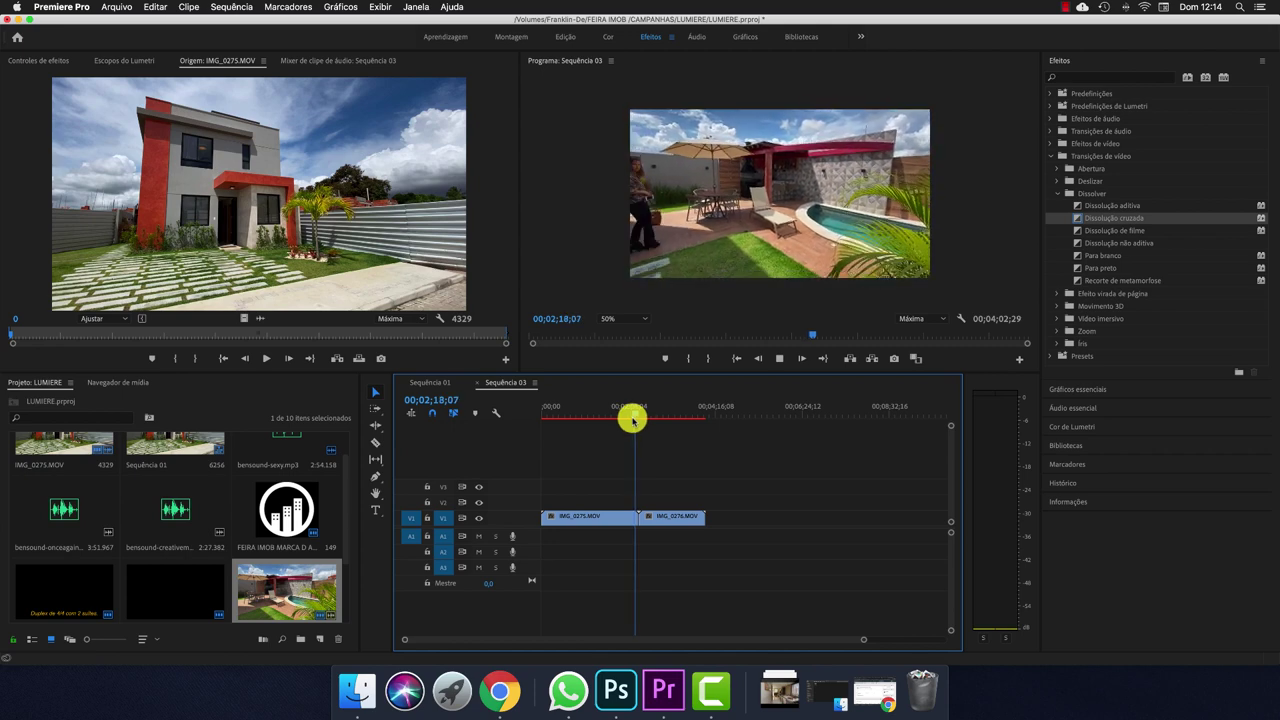
key("equal")
key("equal")
left_click_drag(742, 417, 672, 428)
key("c")
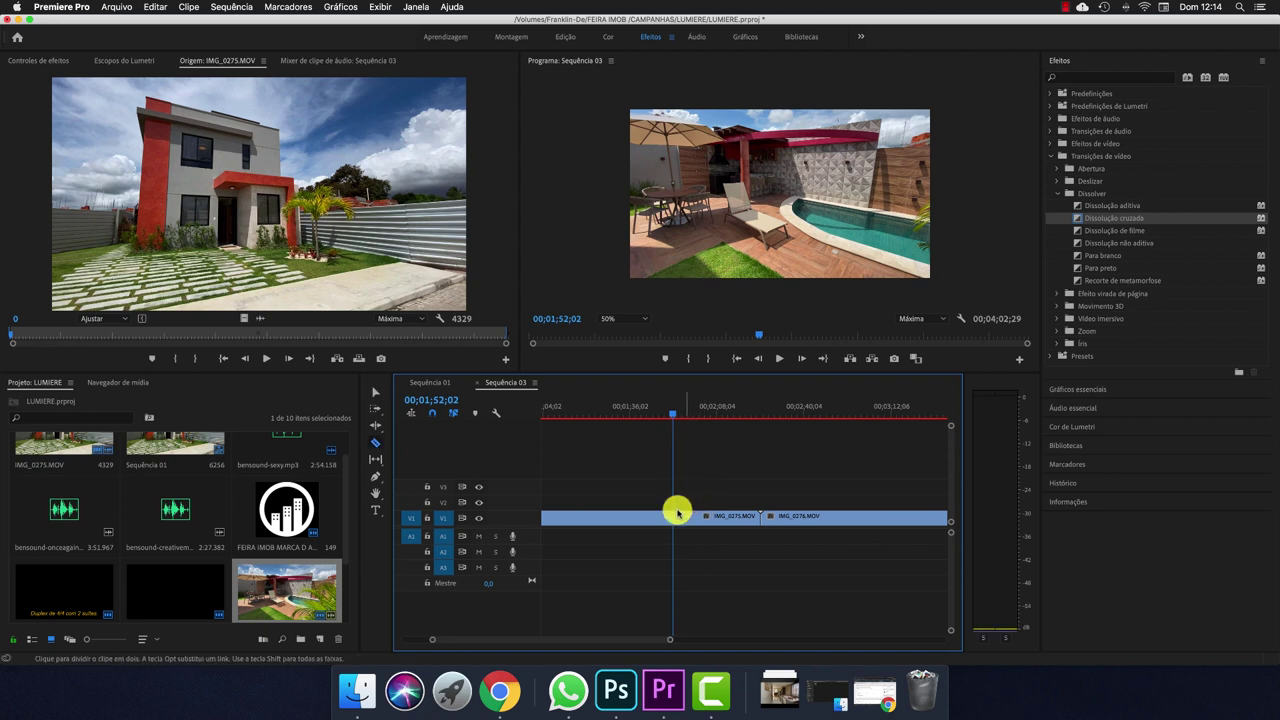
left_click(671, 517)
key("v")
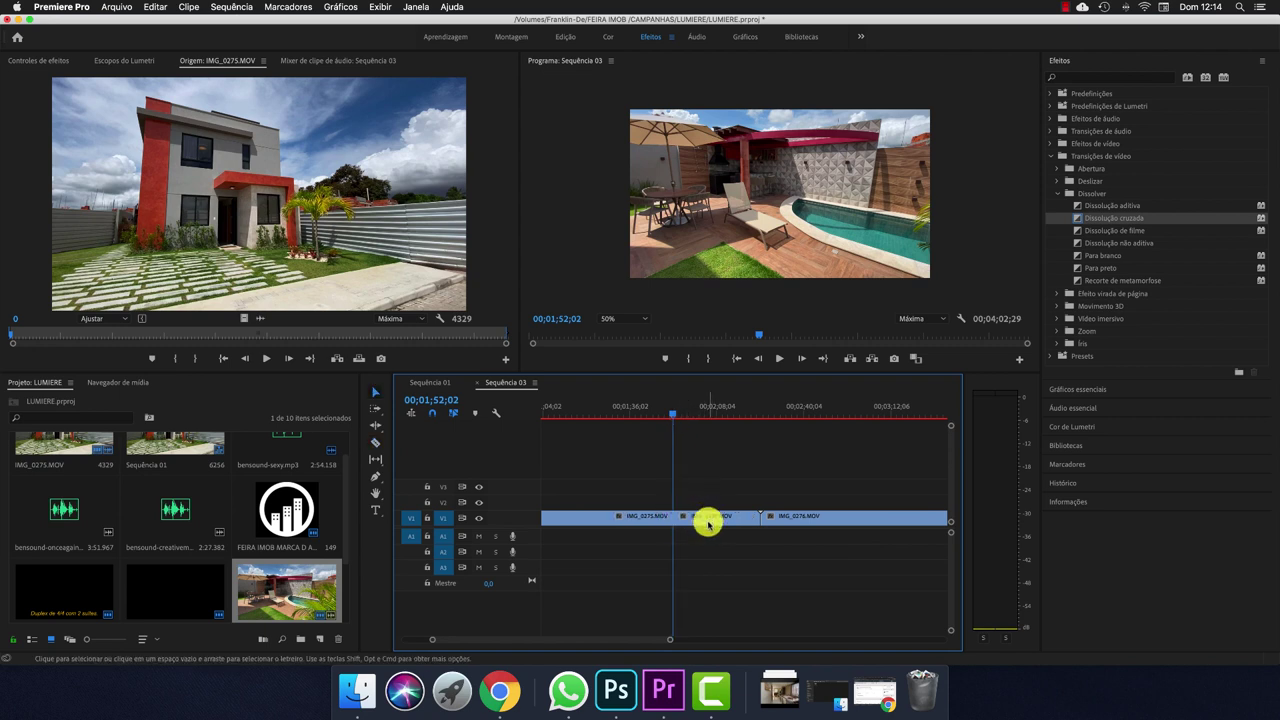
left_click(704, 518)
key("super+z")
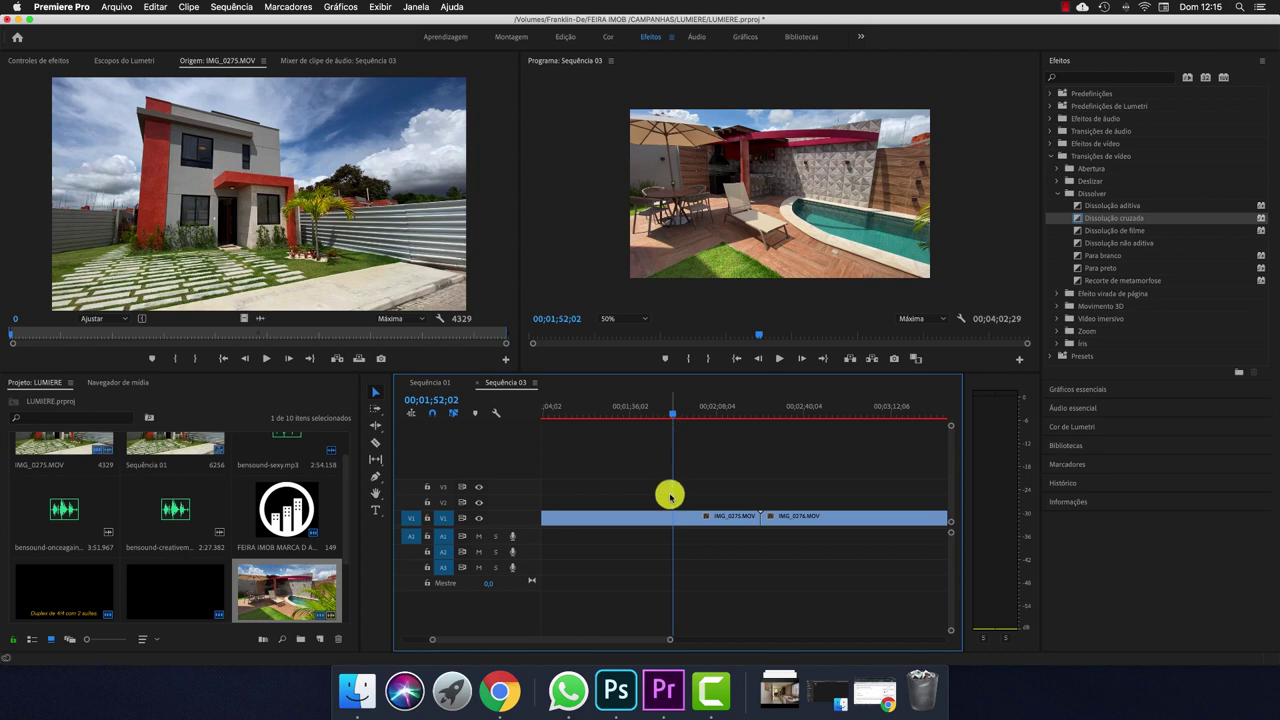
Review the footage around the pool shot and split IMG_0275.MOV on V1 at 00;01;51;25 with the Razor tool
mouse_move(671, 415)
left_mouse_down()
mouse_move(657, 414)
mouse_move(677, 420)
left_mouse_up()
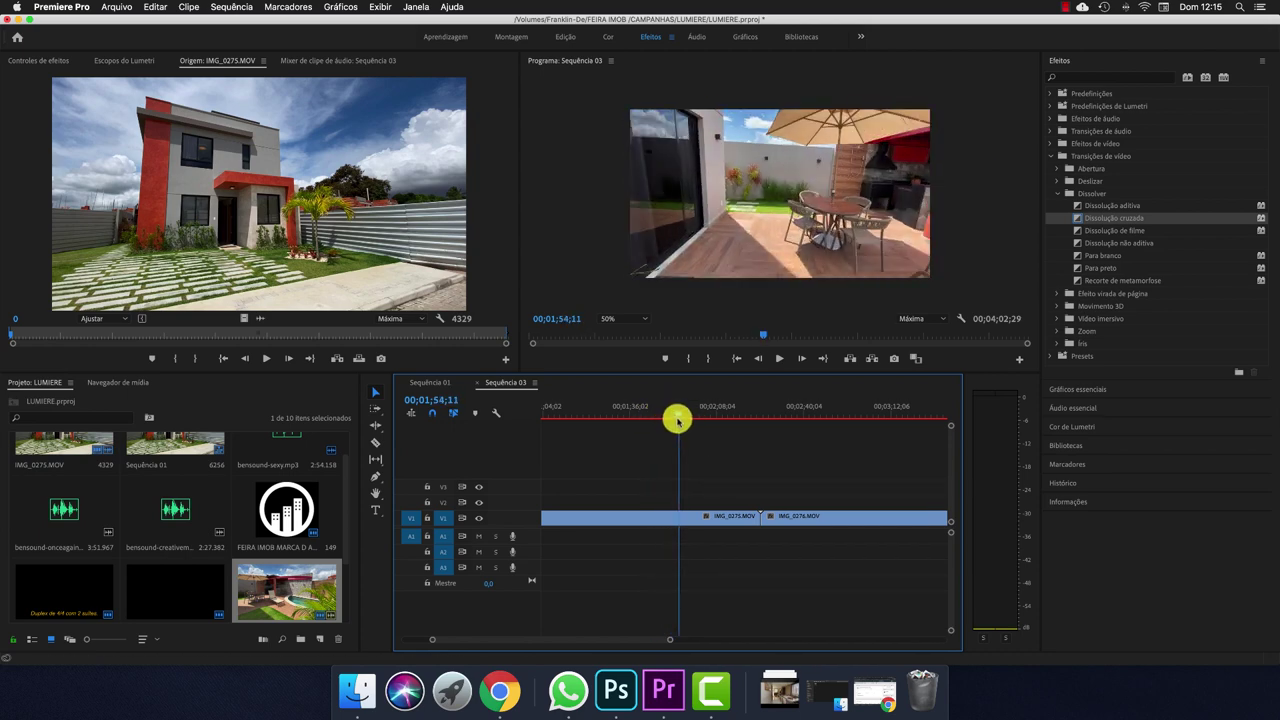
left_click(781, 360)
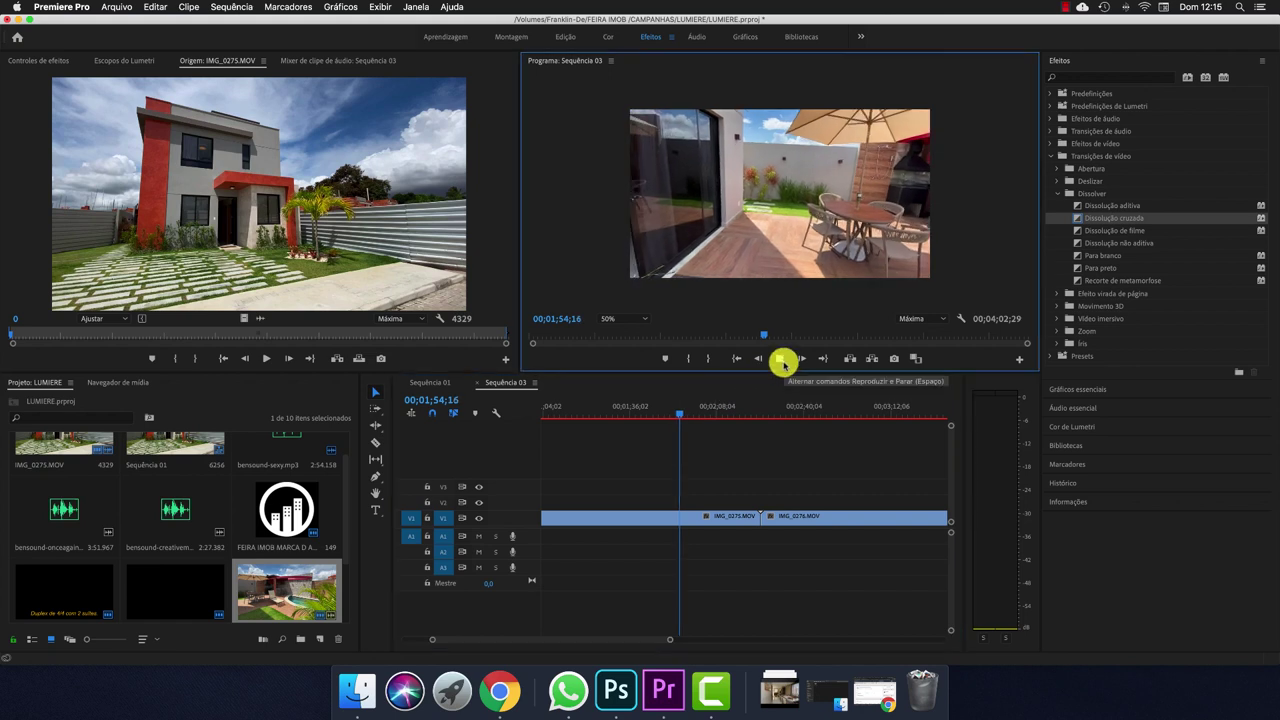
left_click(781, 360)
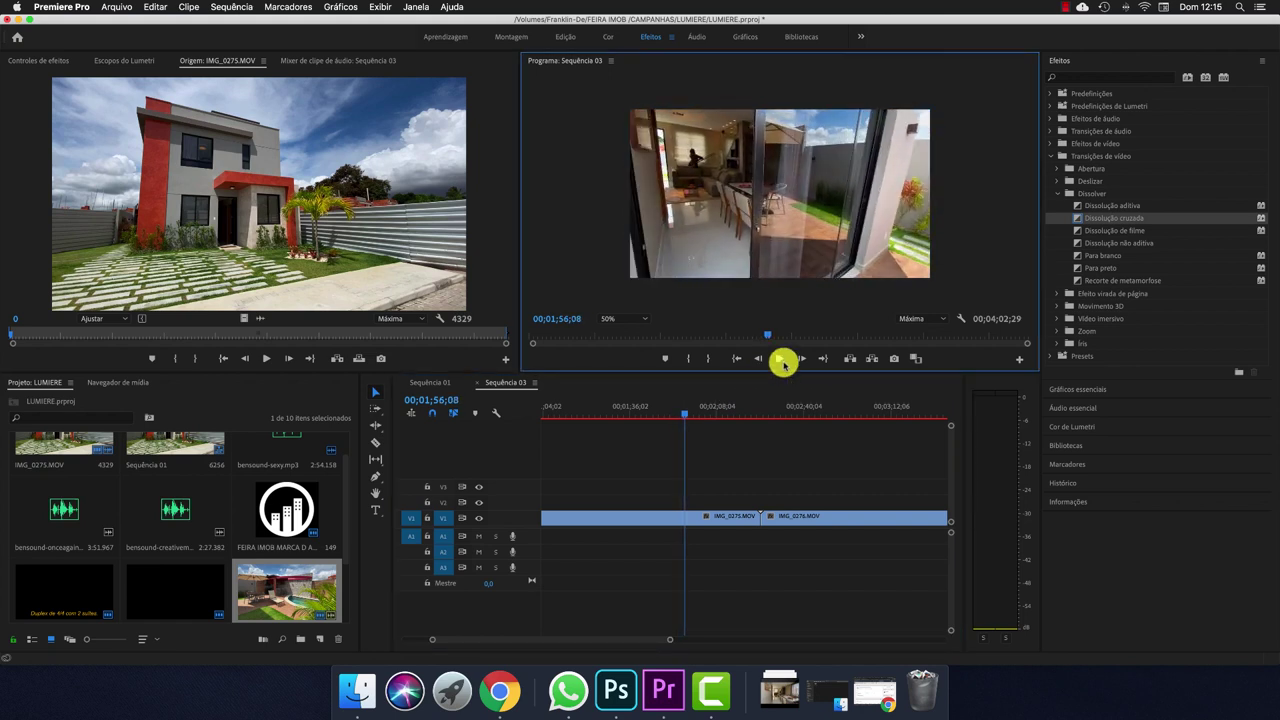
left_click(781, 360)
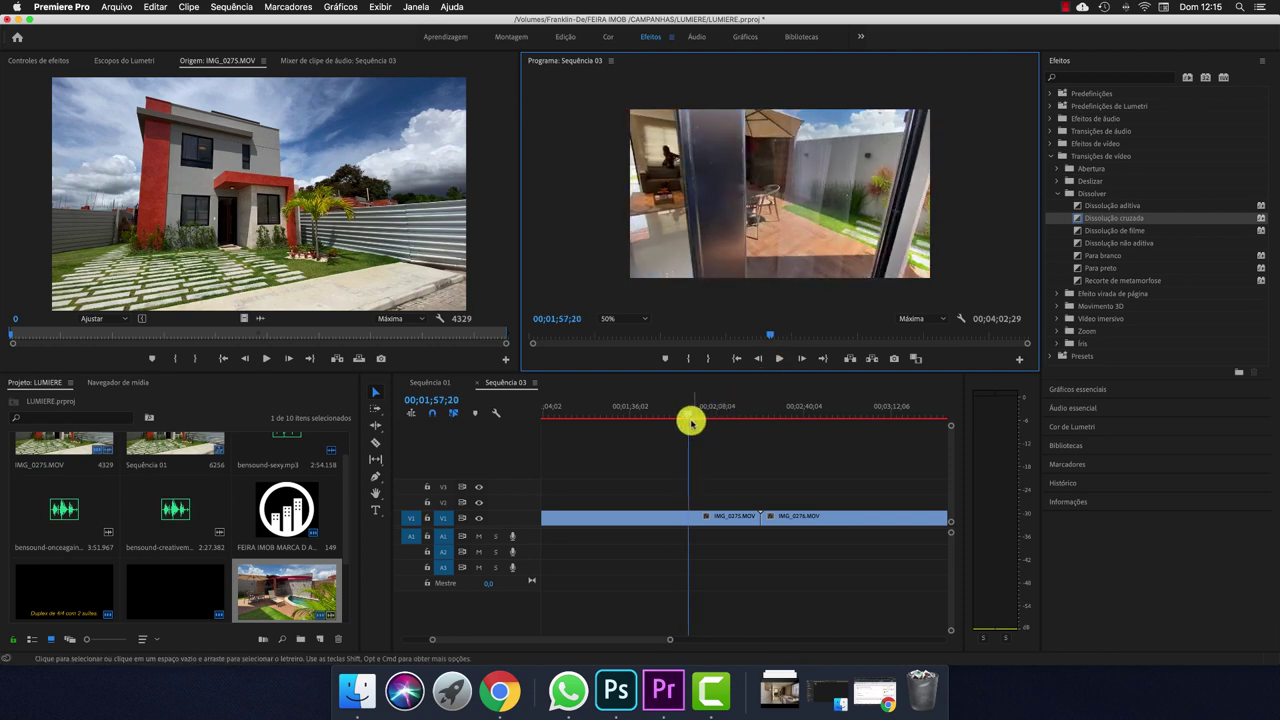
mouse_move(689, 420)
left_mouse_down()
mouse_move(650, 422)
mouse_move(684, 422)
mouse_move(673, 424)
left_mouse_up()
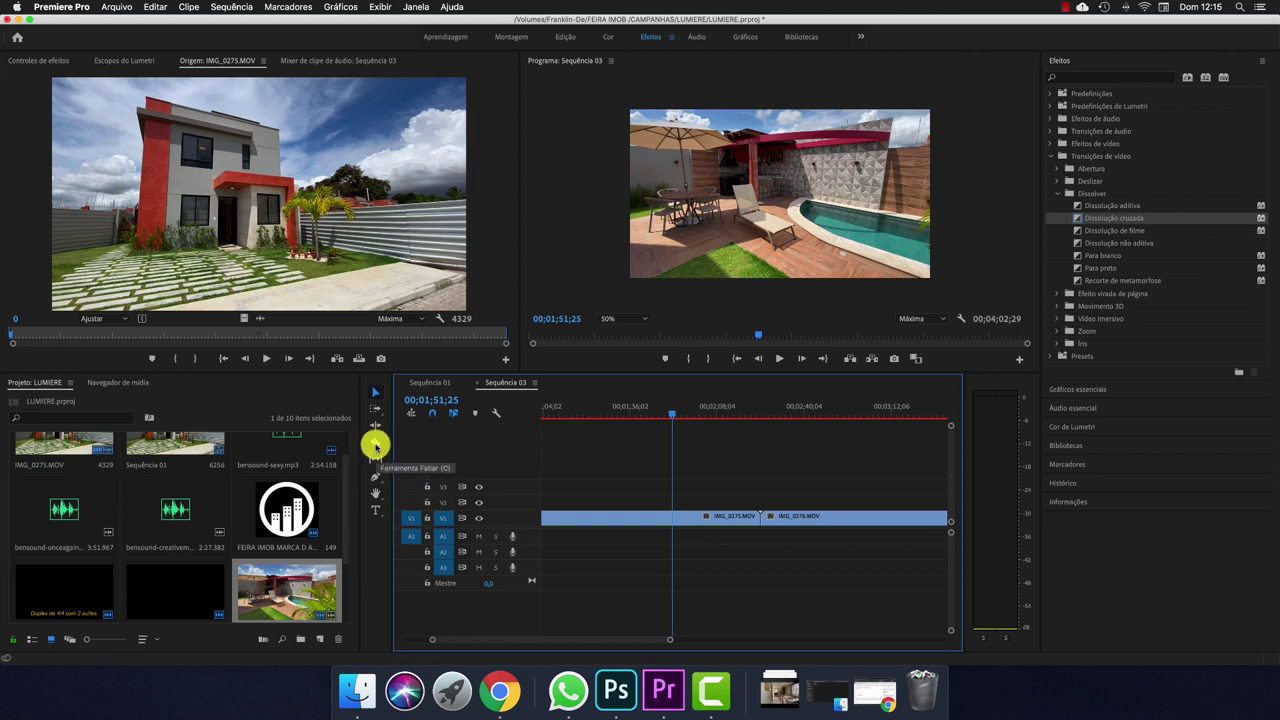
left_click(375, 445)
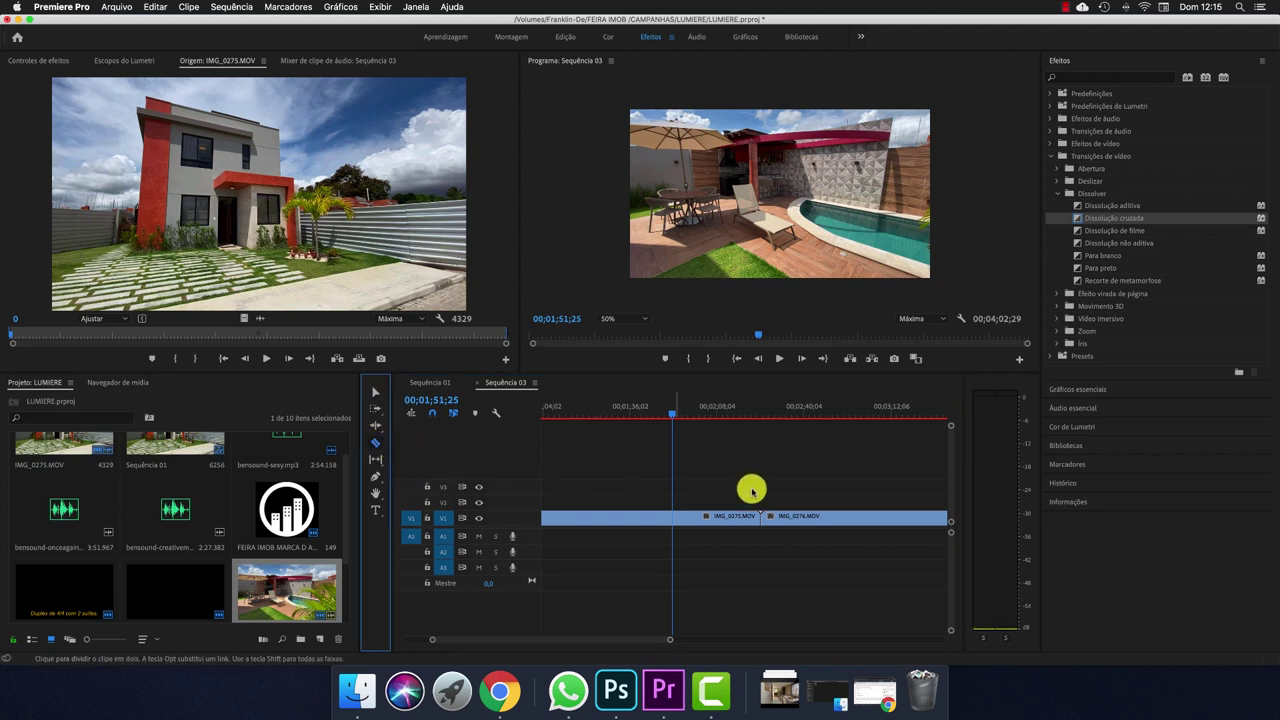
left_click(672, 518)
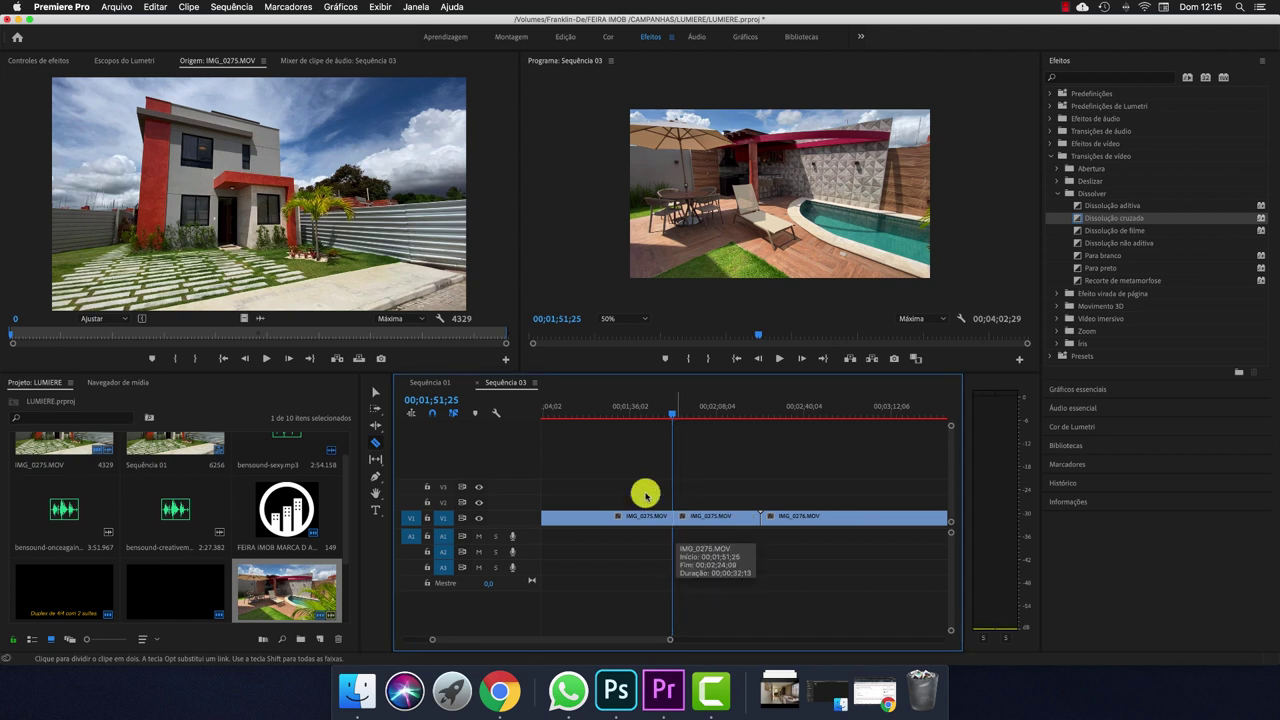
left_click(375, 392)
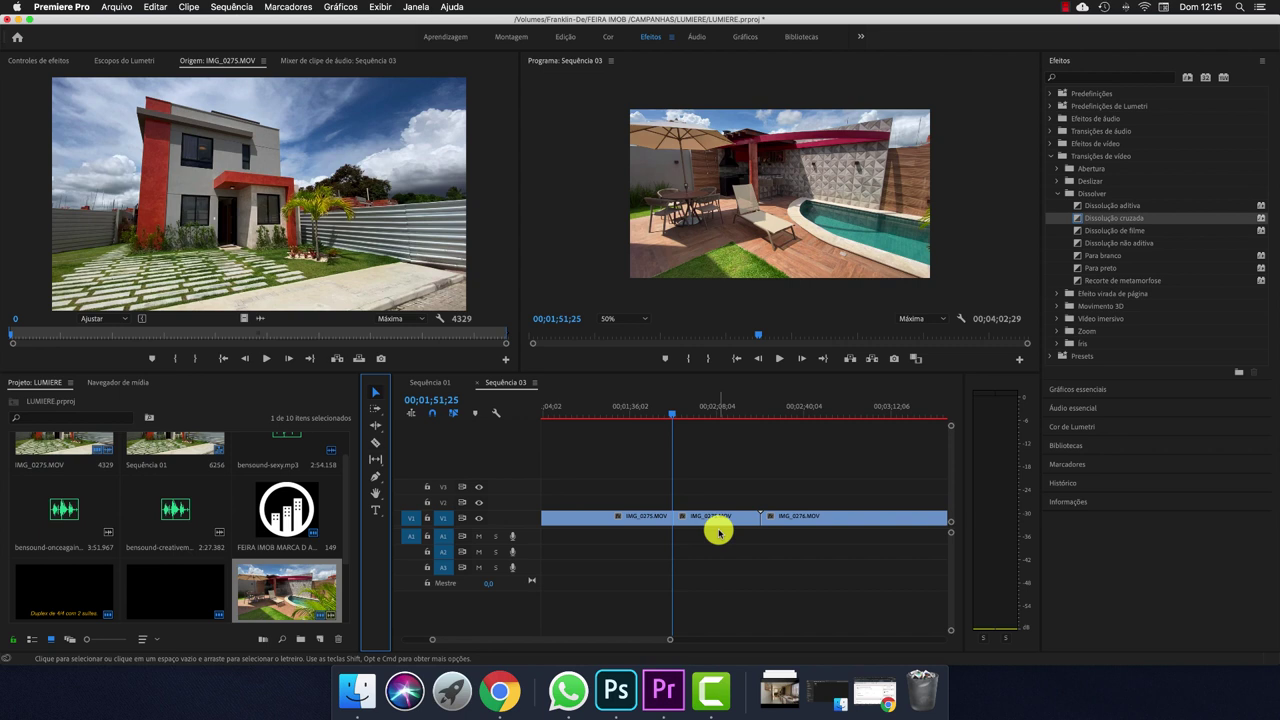
Delete the IMG_0275.MOV segment after the cut and move IMG_0276.MOV against the remaining piece to close the gap
key("c")
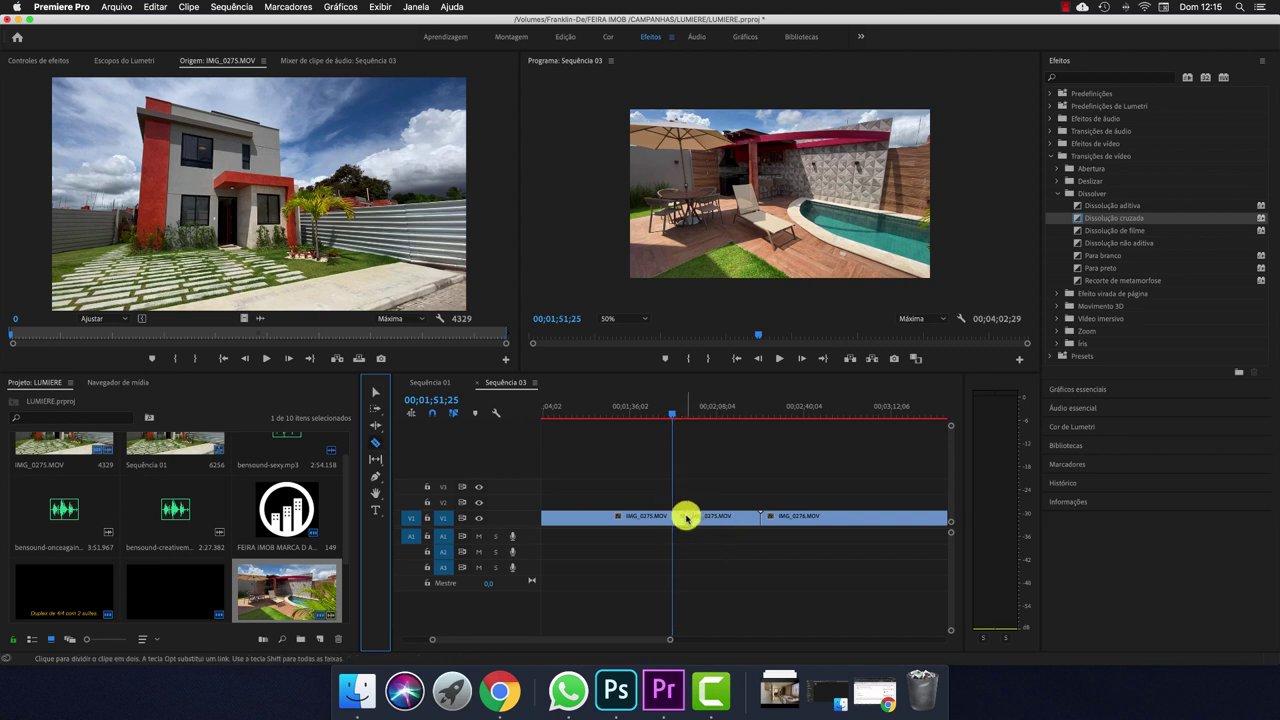
scroll(689, 514, "right", 1)
left_click(374, 392)
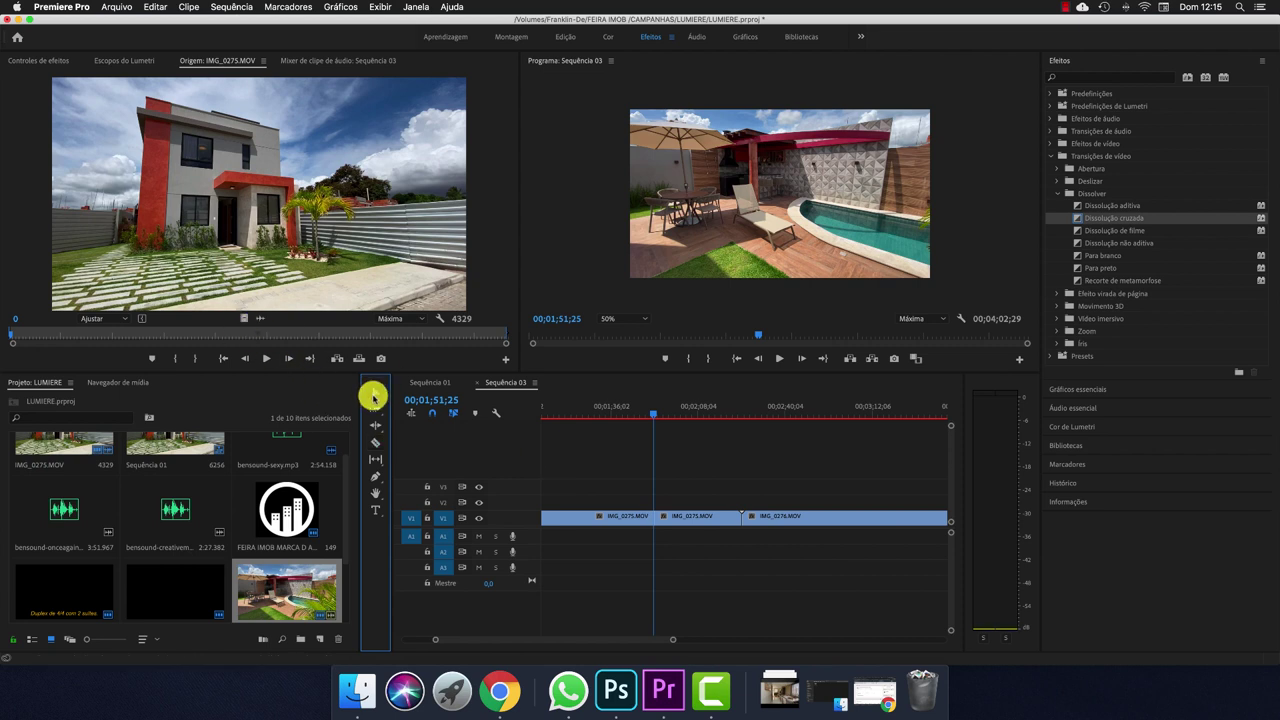
left_click(703, 517)
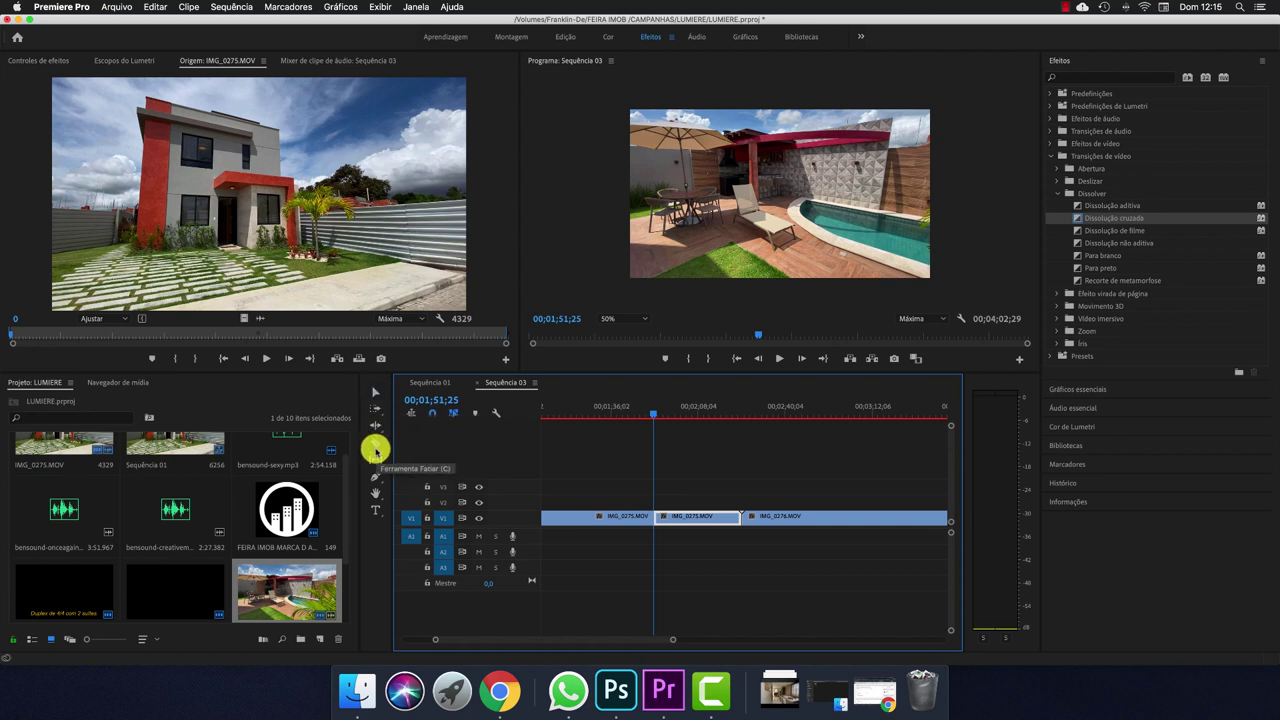
key("v")
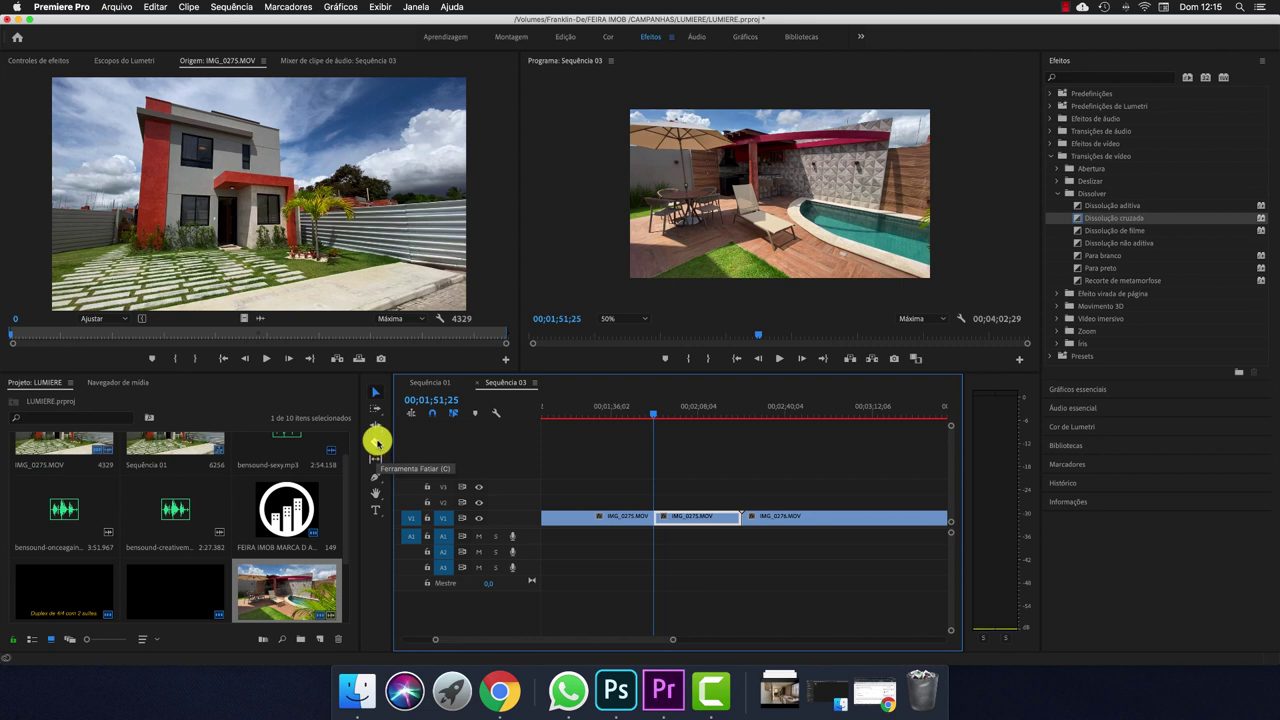
key("Delete")
left_click(700, 518)
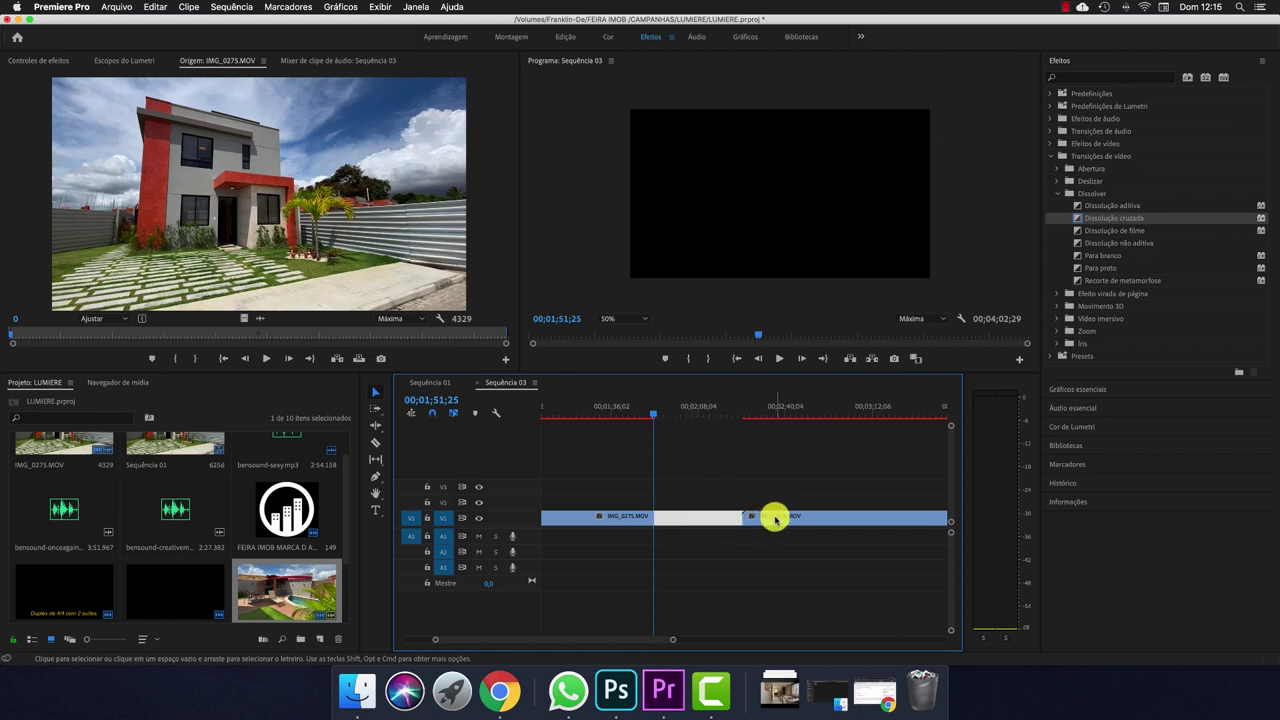
left_click_drag(776, 517, 690, 517)
Play the opening of Sequência 03 and scrub across the join into IMG_0276.MOV to review the edit
left_click_drag(663, 414, 642, 414)
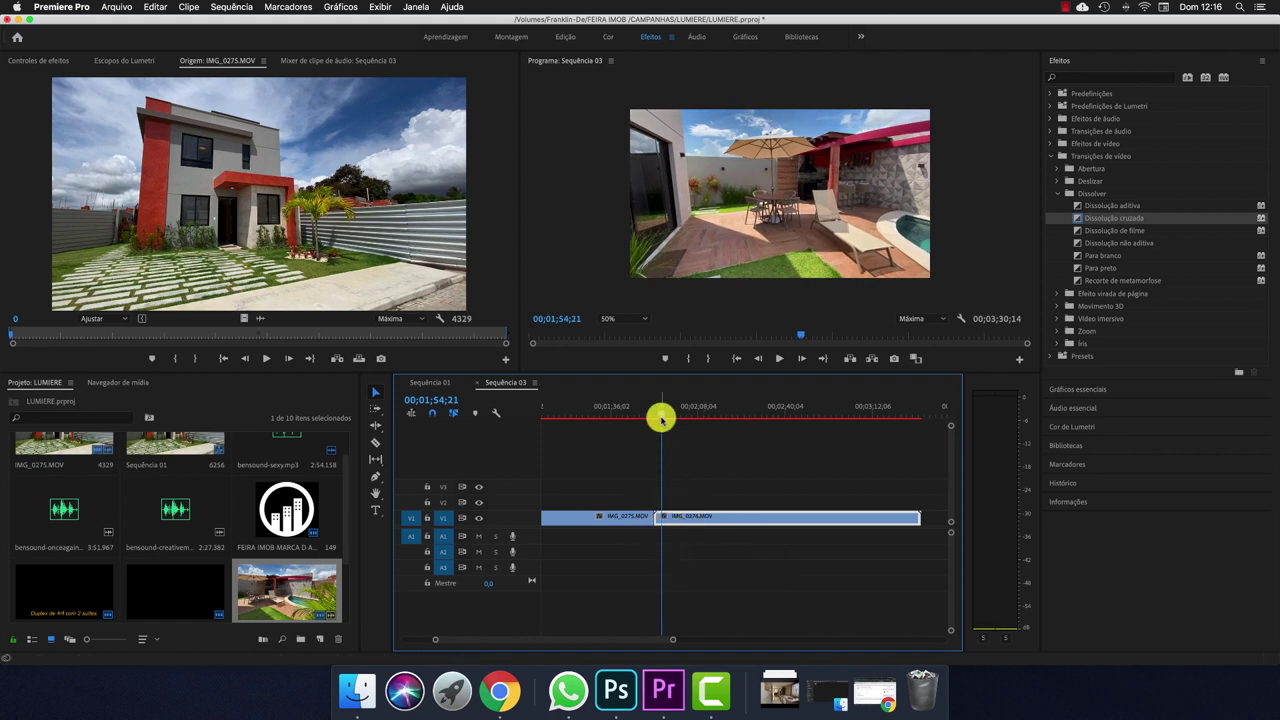
key("minus")
key("minus")
key("minus")
left_click_drag(606, 409, 506, 430)
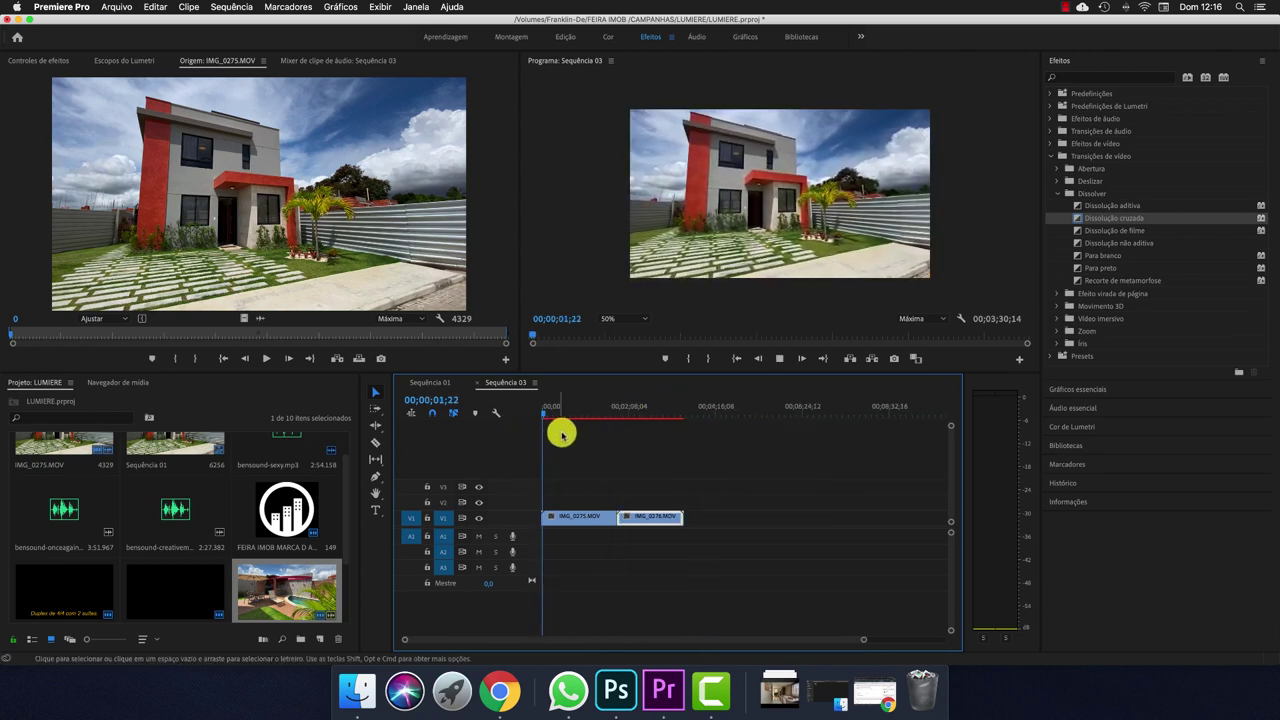
key("space")
left_click_drag(542, 414, 674, 426)
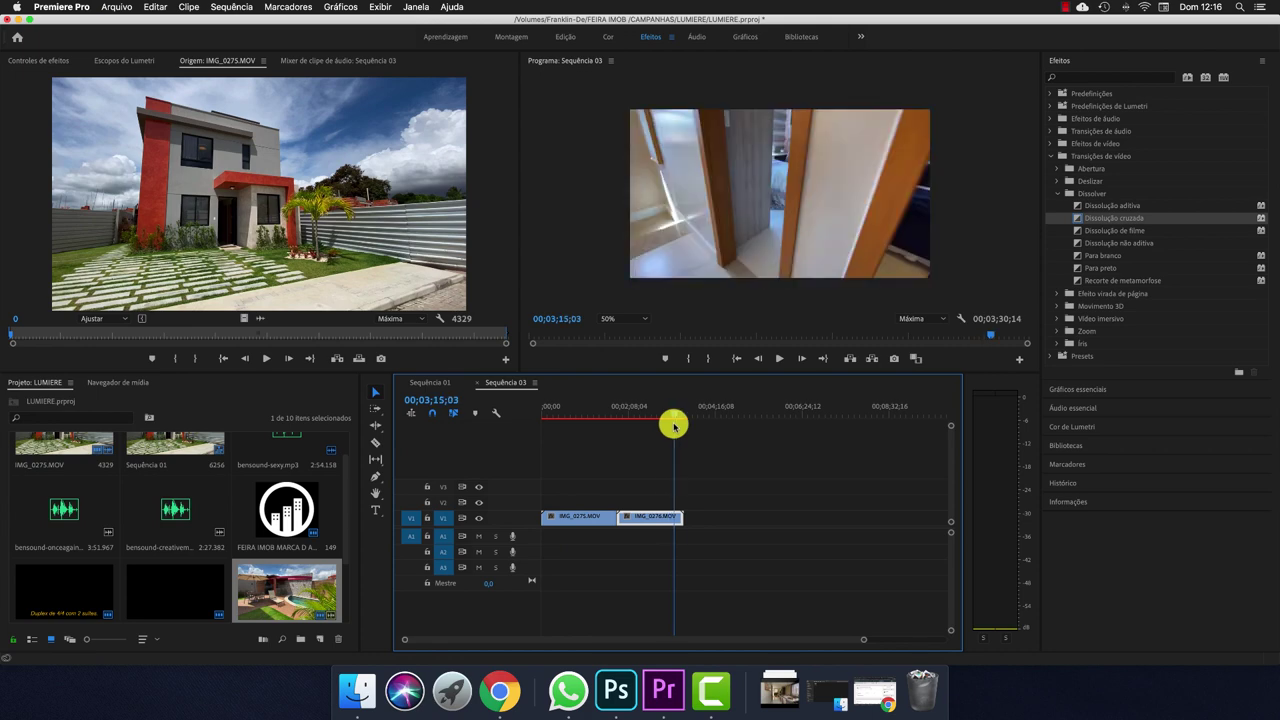
Review the final hallway footage and split IMG_0276.MOV on V1 at 00;03;27;22 with the Razor tool
key("equal")
key("equal")
key("equal")
key("space")
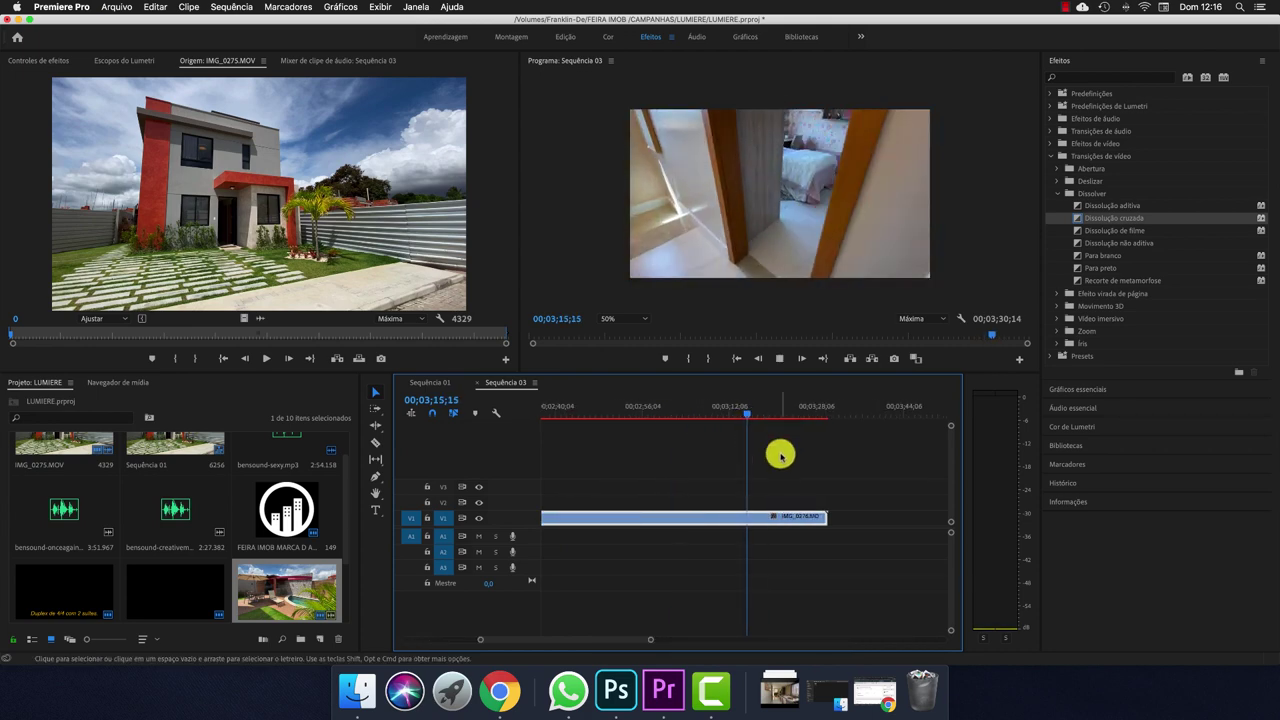
left_click_drag(749, 417, 793, 420)
key("space")
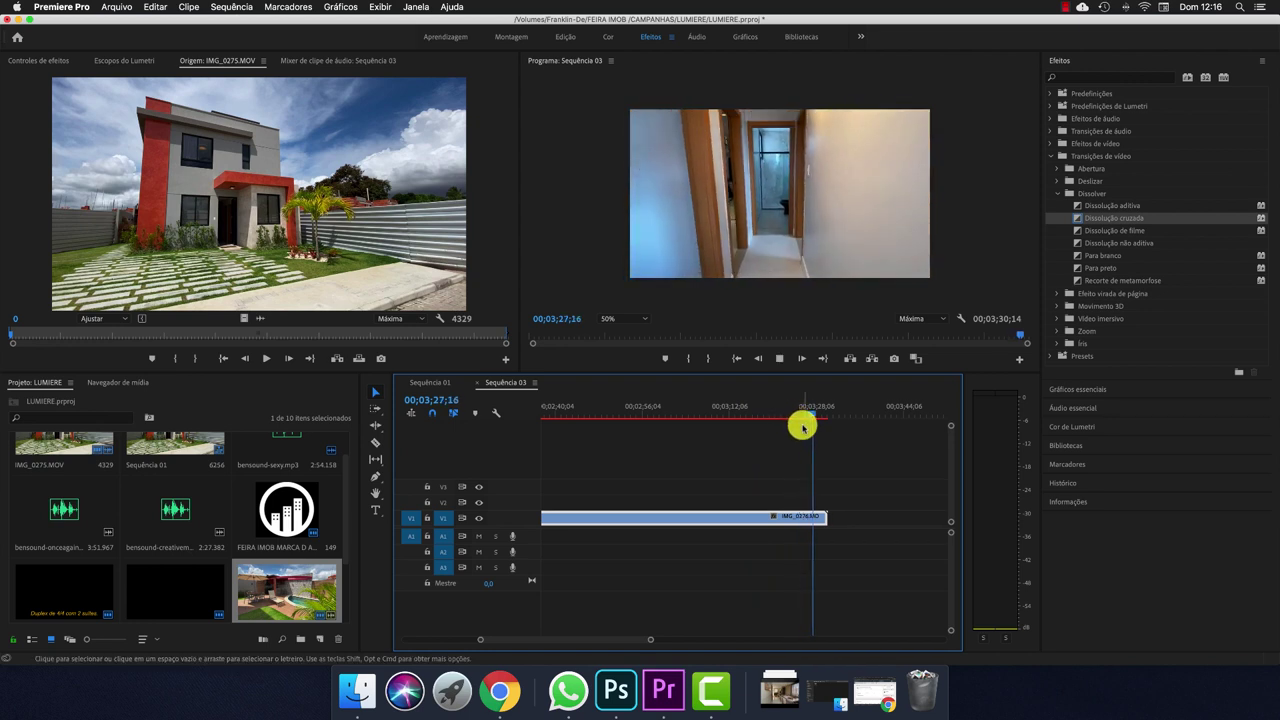
key("space")
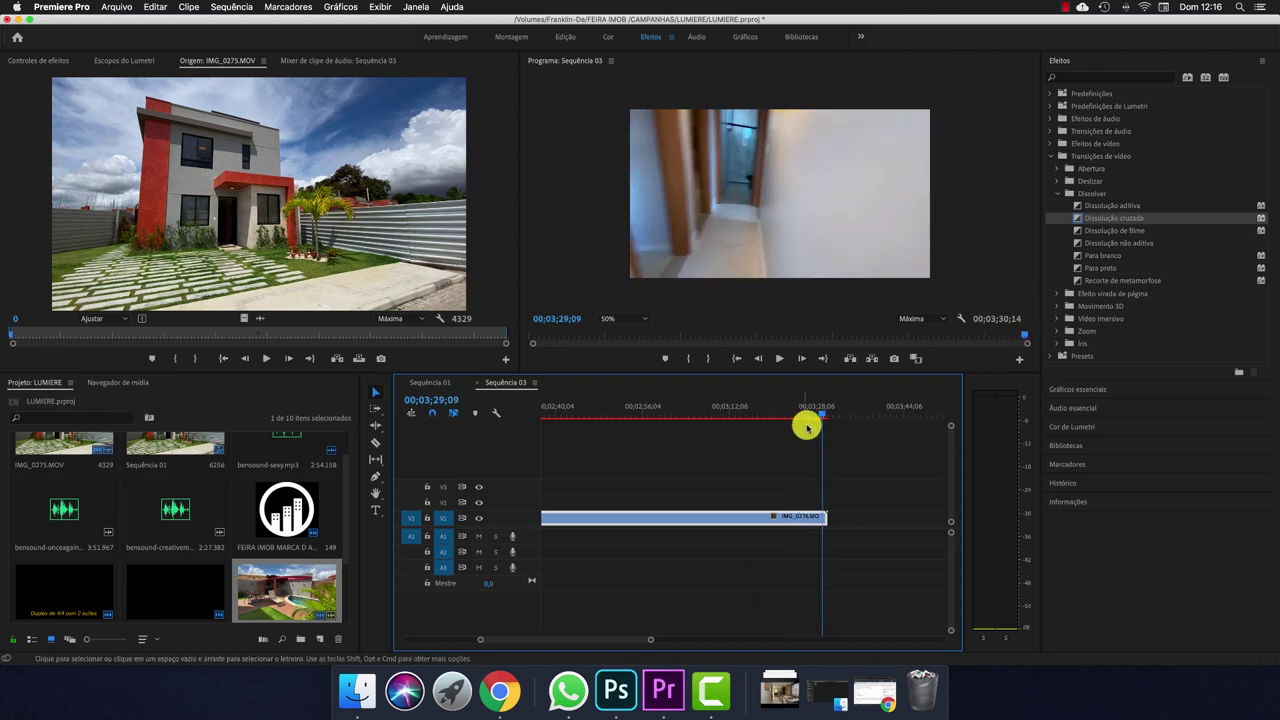
left_click_drag(825, 414, 817, 420)
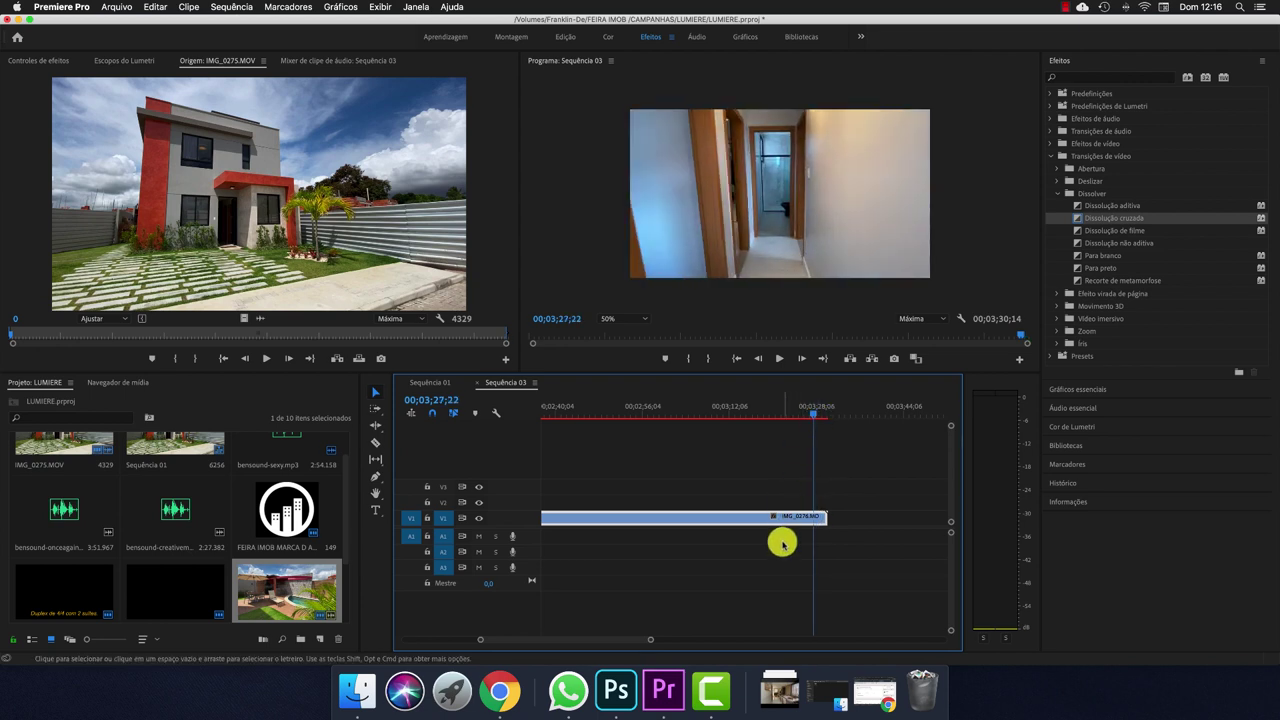
key("c")
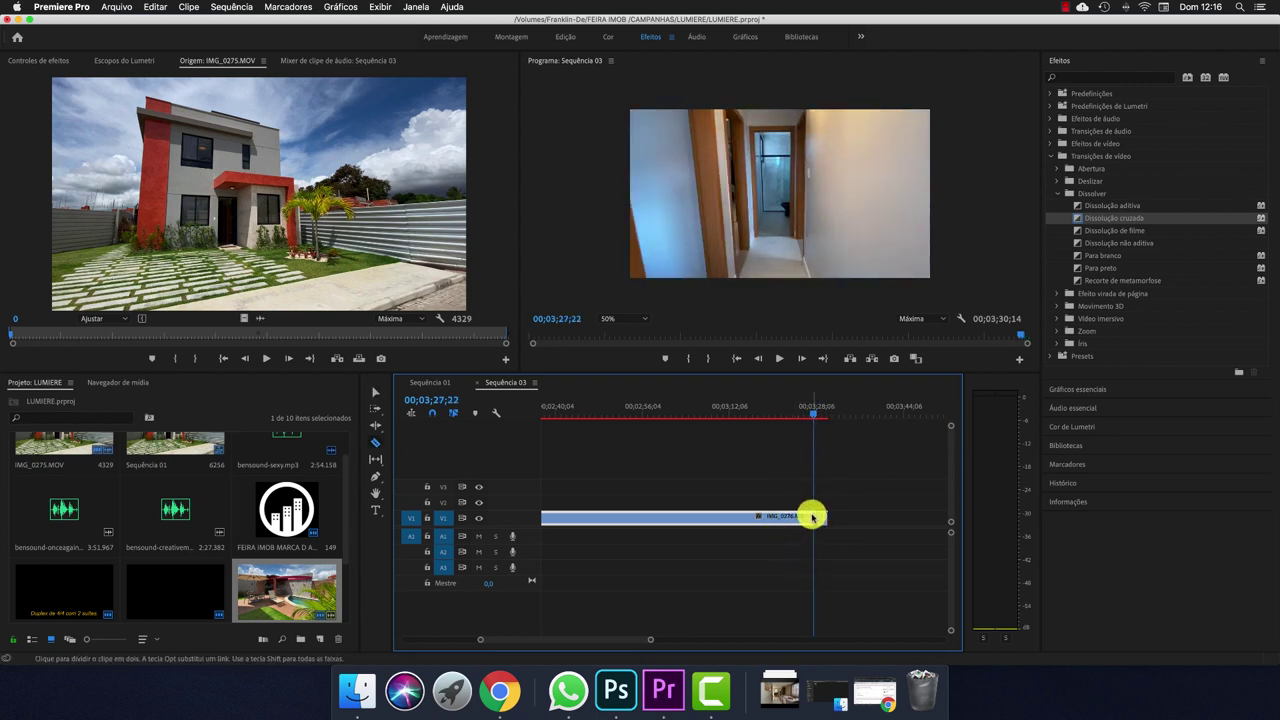
key("v")
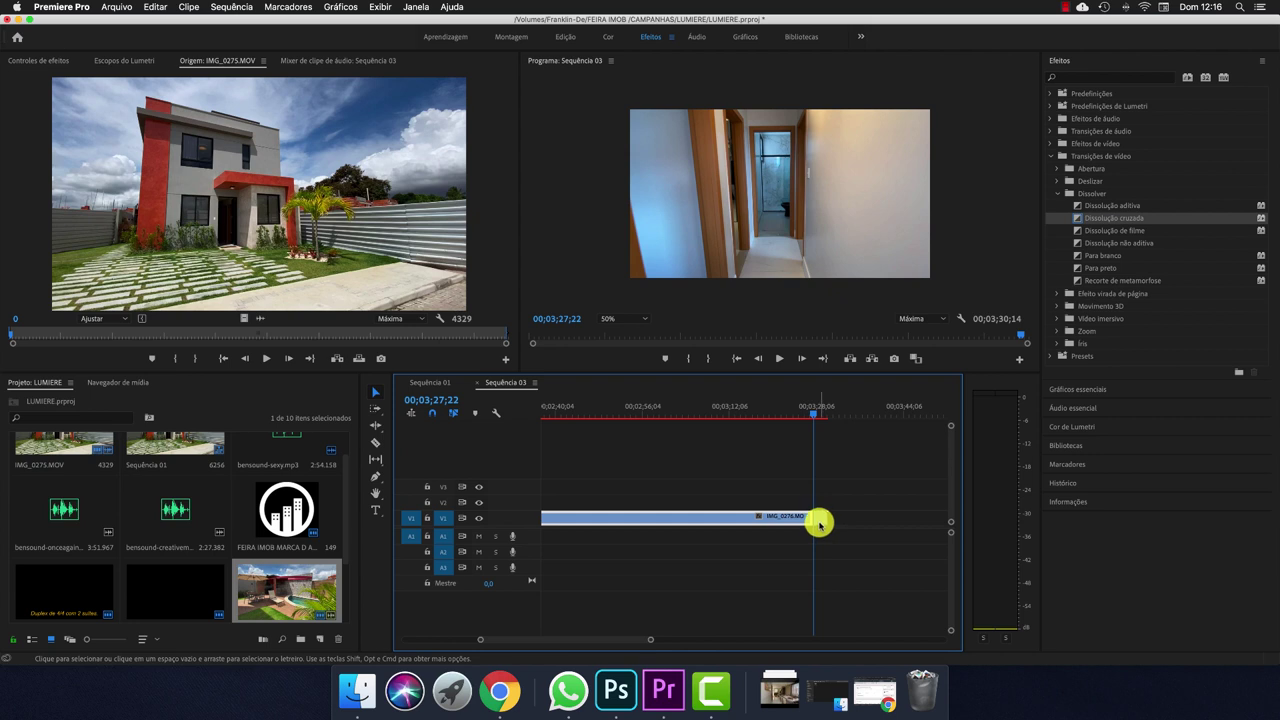
Delete the leftover segment of IMG_0276.MOV after the cut at the end of the sequence
left_click(818, 523)
key("w")
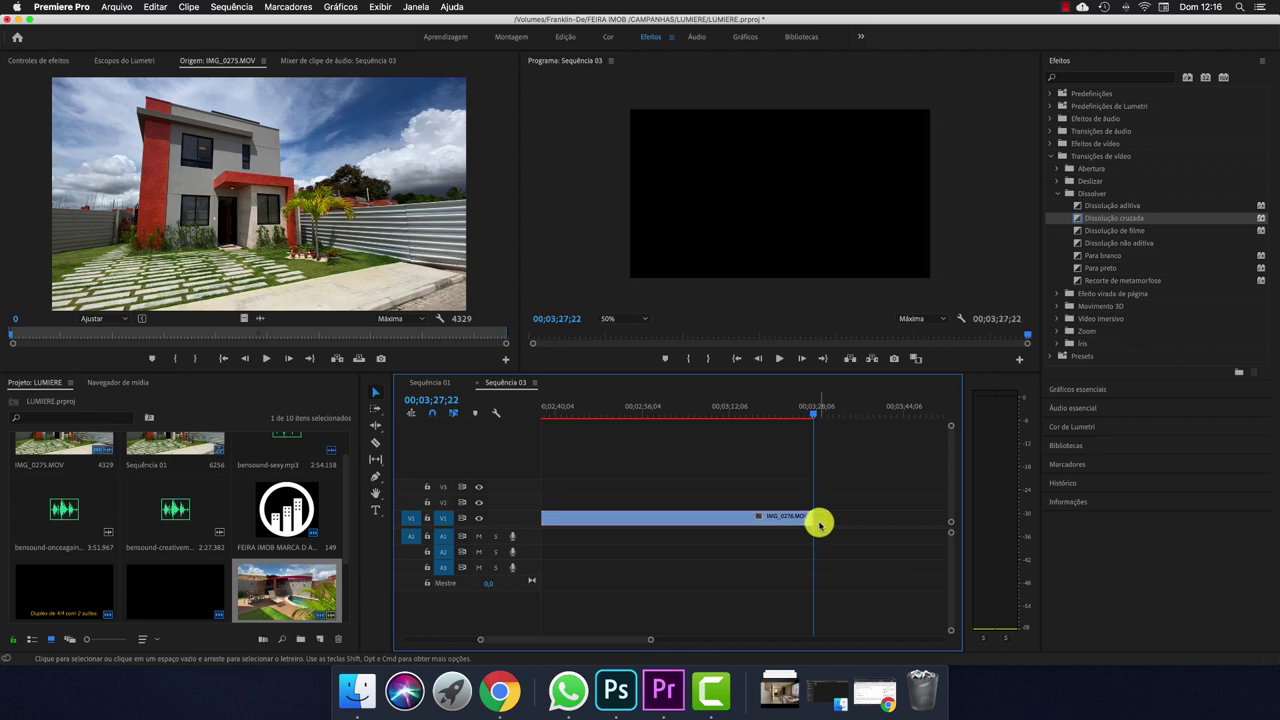
key("minus")
key("minus")
key("minus")
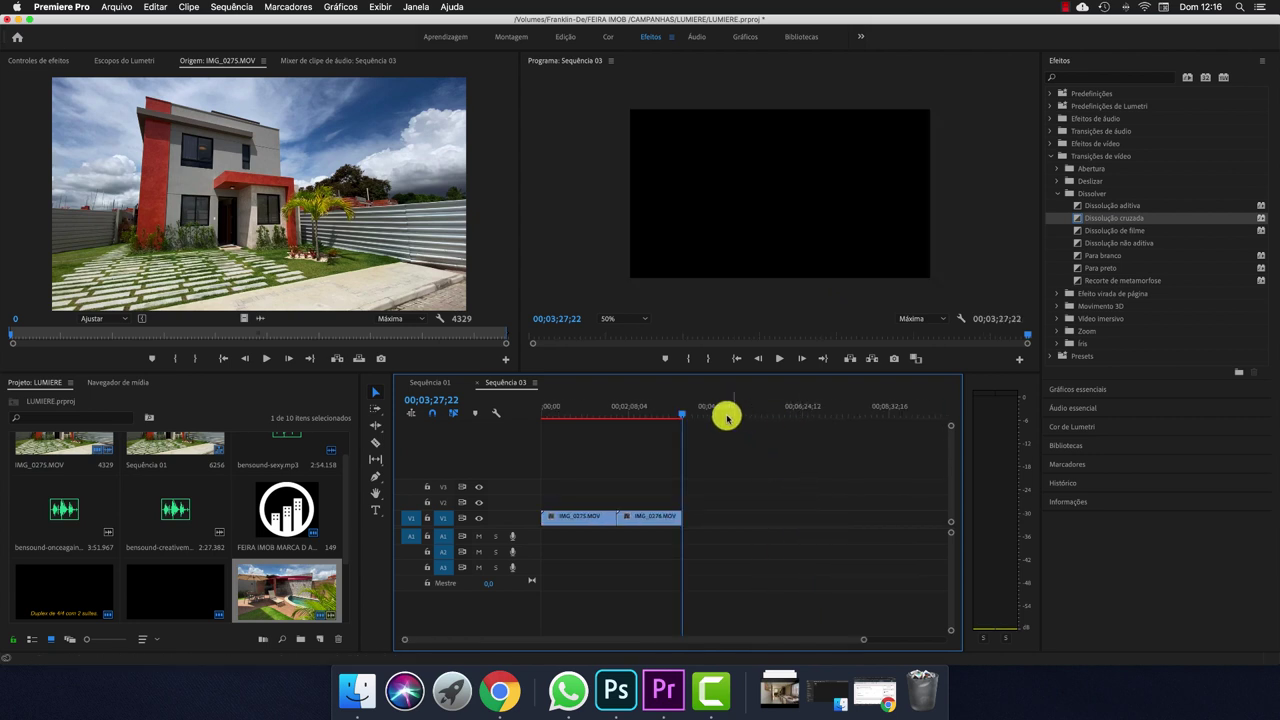
Return the playhead to the start of Sequência 03 and select bensound-sexy.mp3 among the project media
left_click_drag(680, 414, 518, 434)
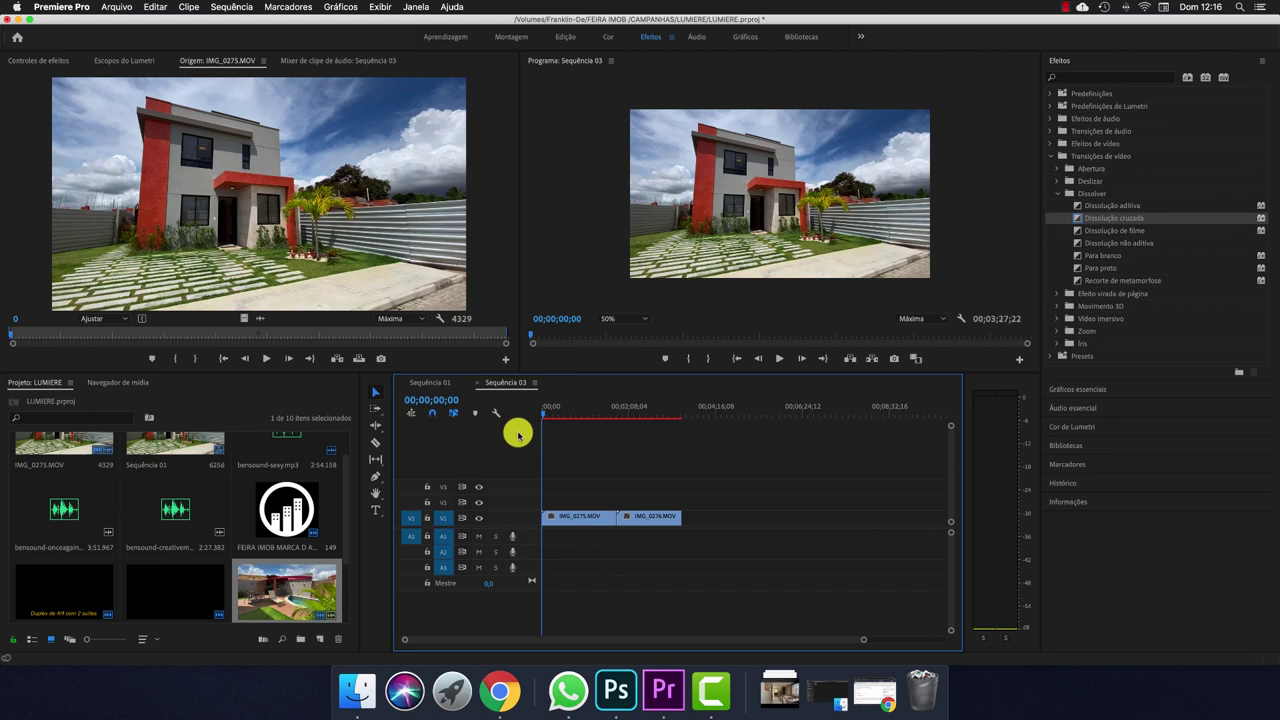
left_click(343, 497)
scroll(343, 495, "up", 1)
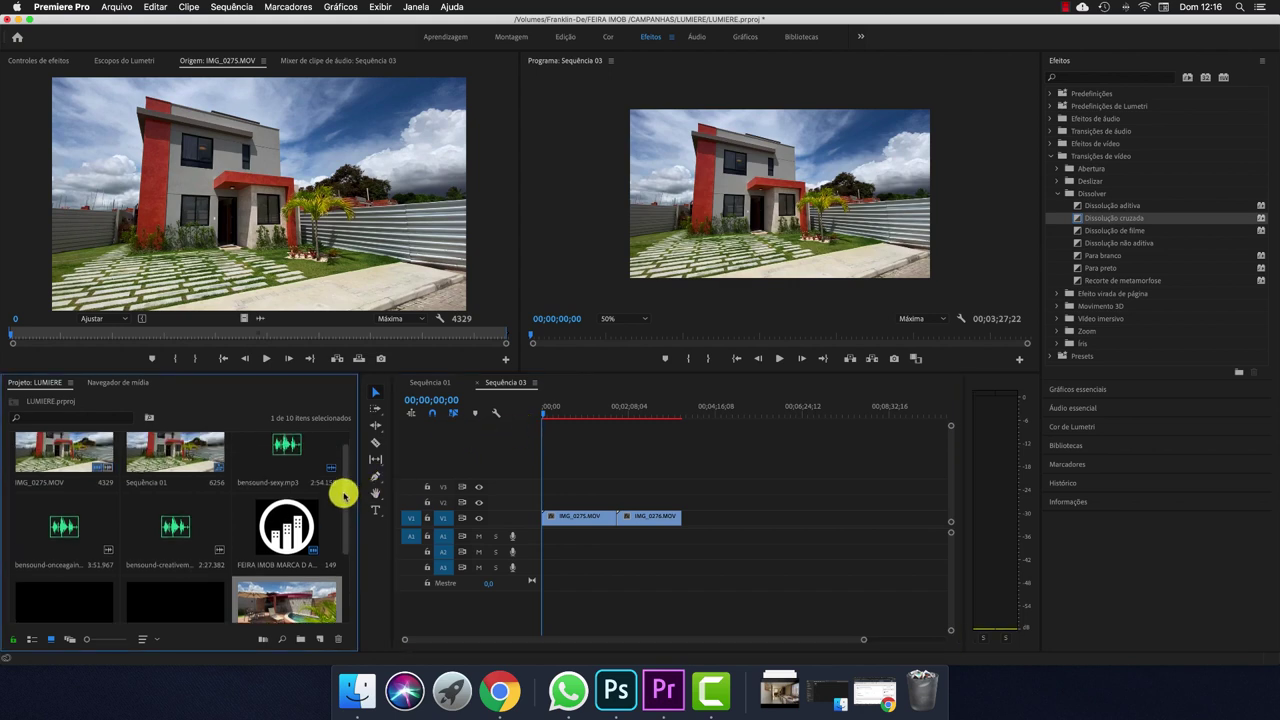
left_click(292, 452)
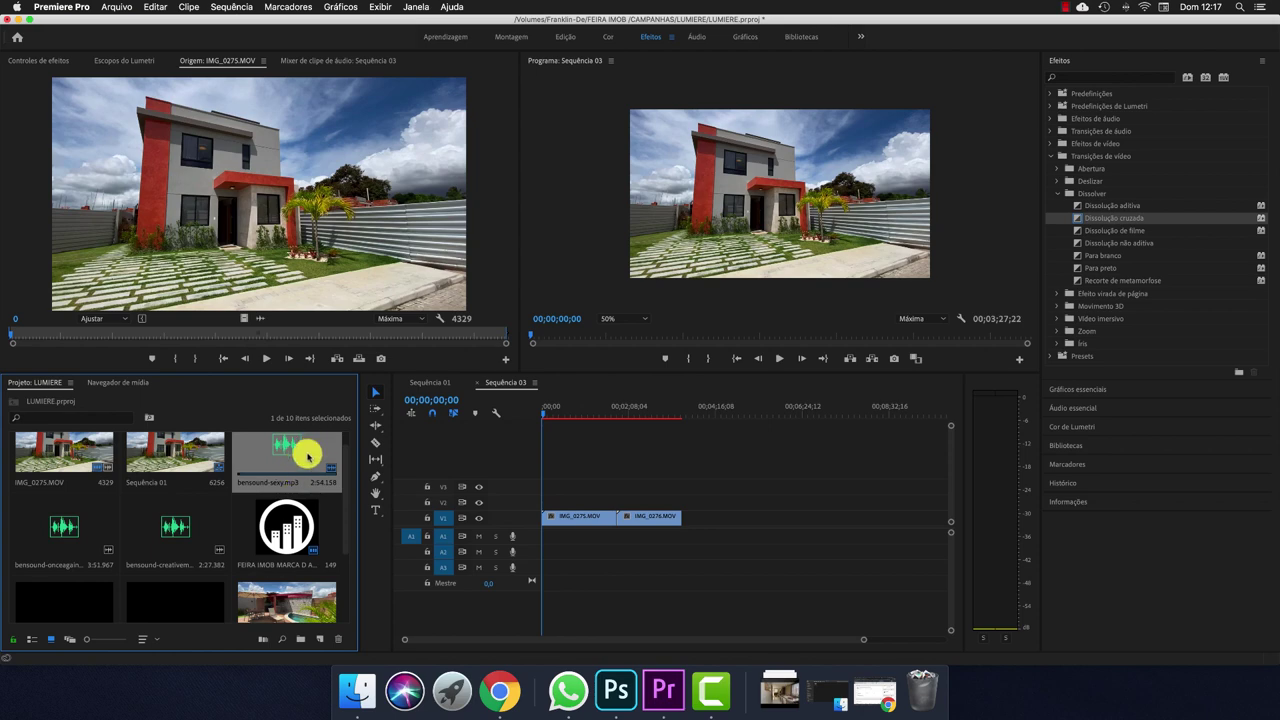
Switch to Google Chrome and search the web for "banco de audio gratuito" in a new tab
left_click(509, 686)
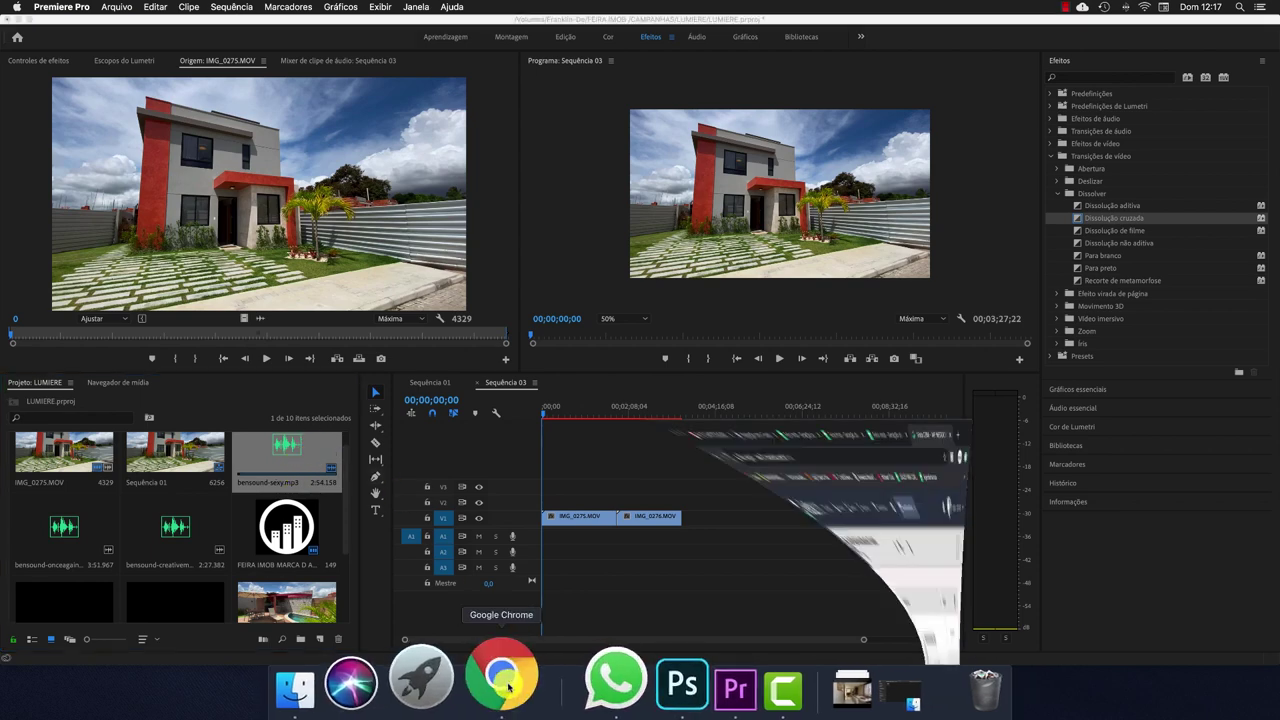
left_click(955, 50)
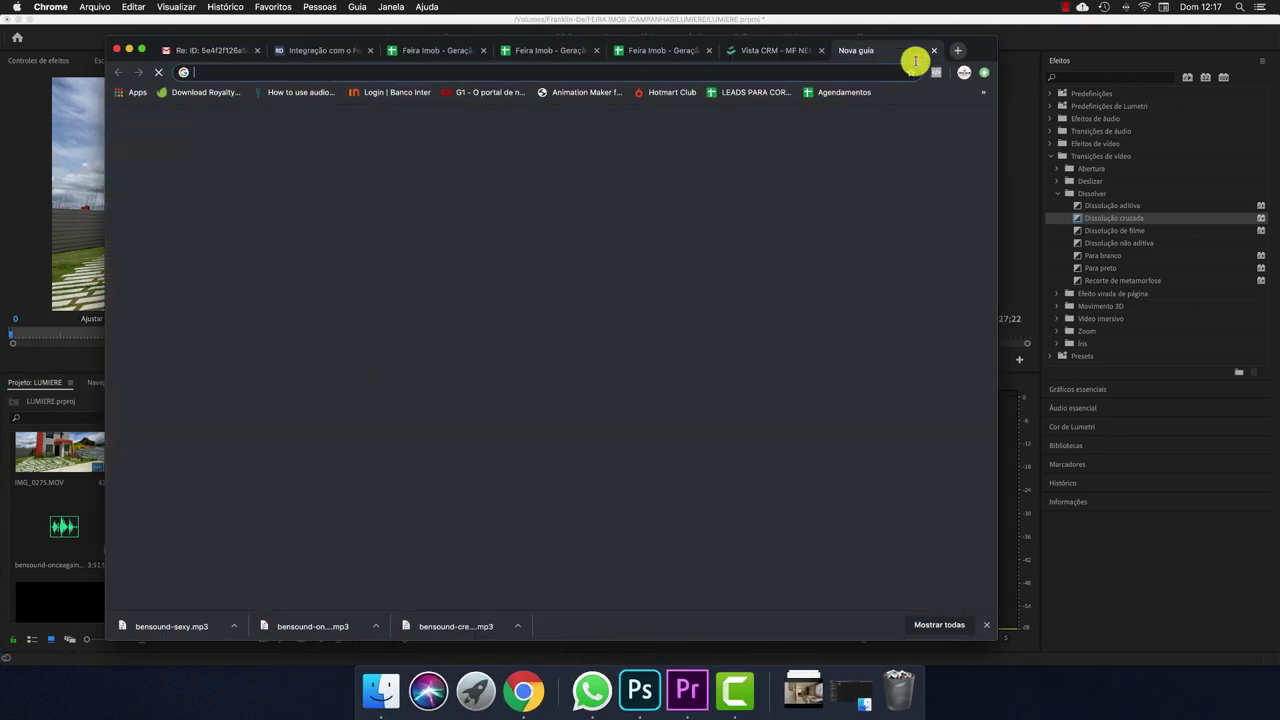
type("banco de audio g")
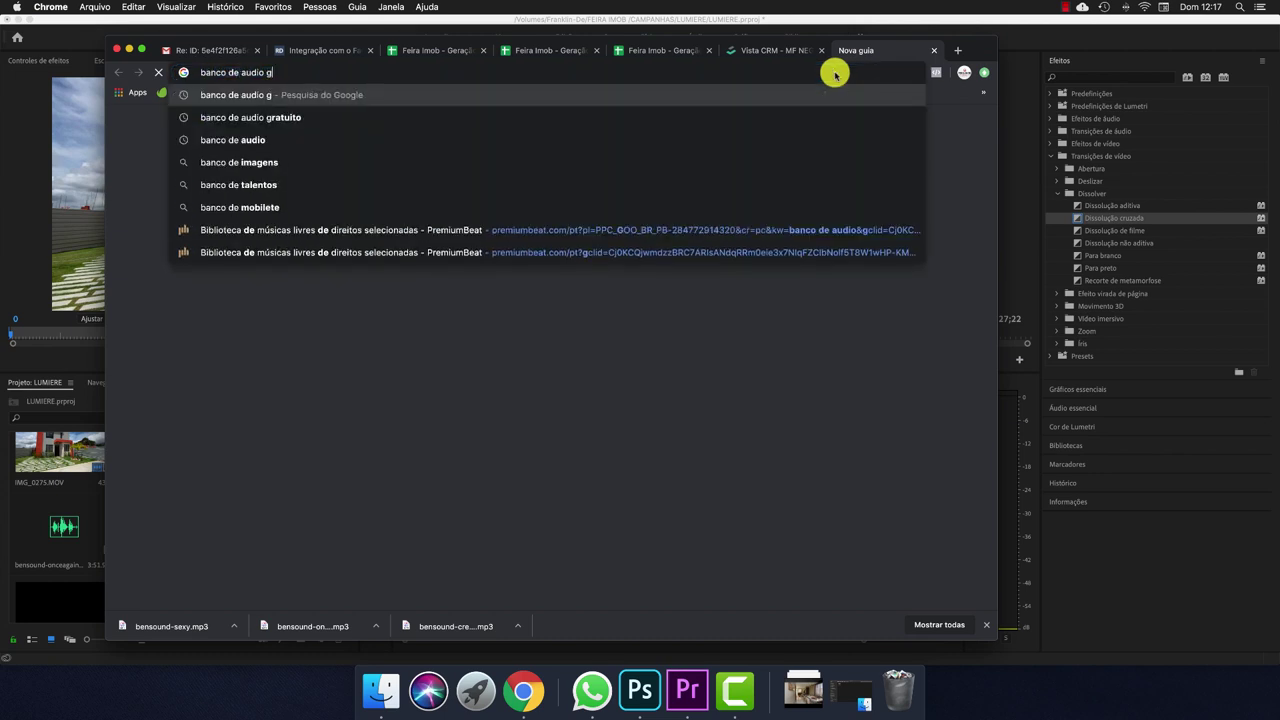
key("Down")
key("Return")
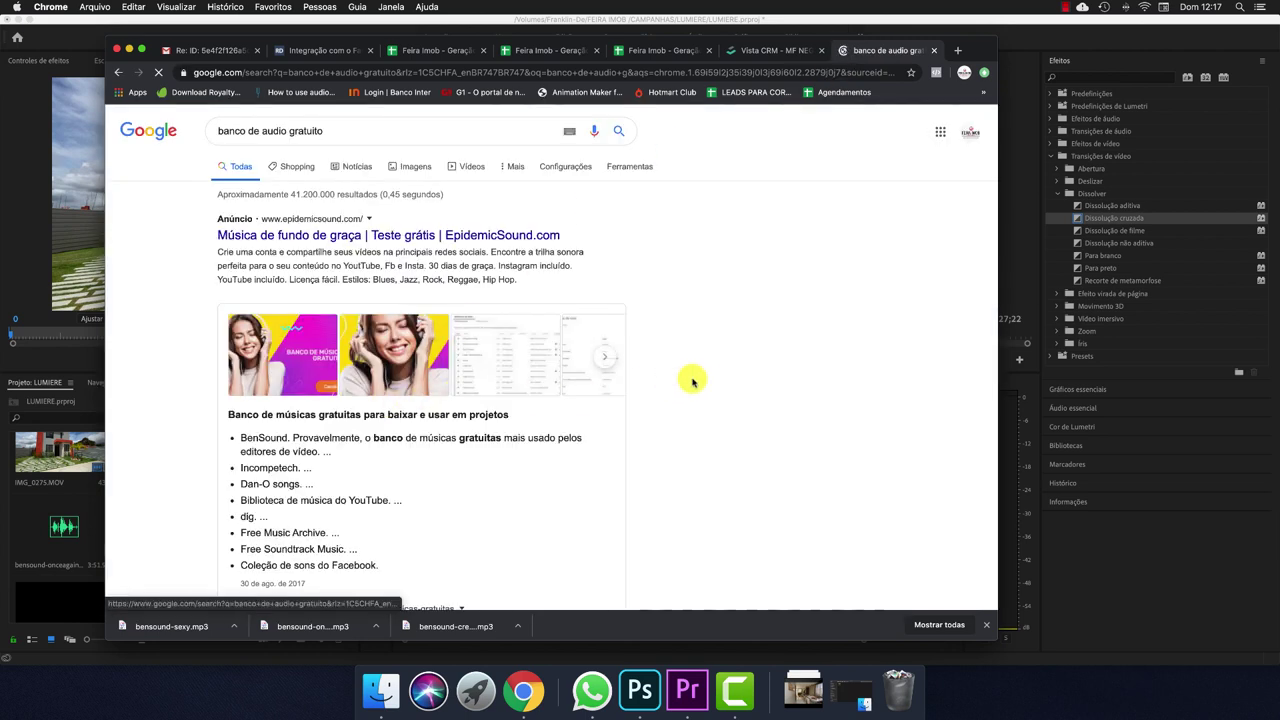
Open the article on free music banks for videos, find its list of sites and follow the Bensound link
scroll(689, 393, "down", 4)
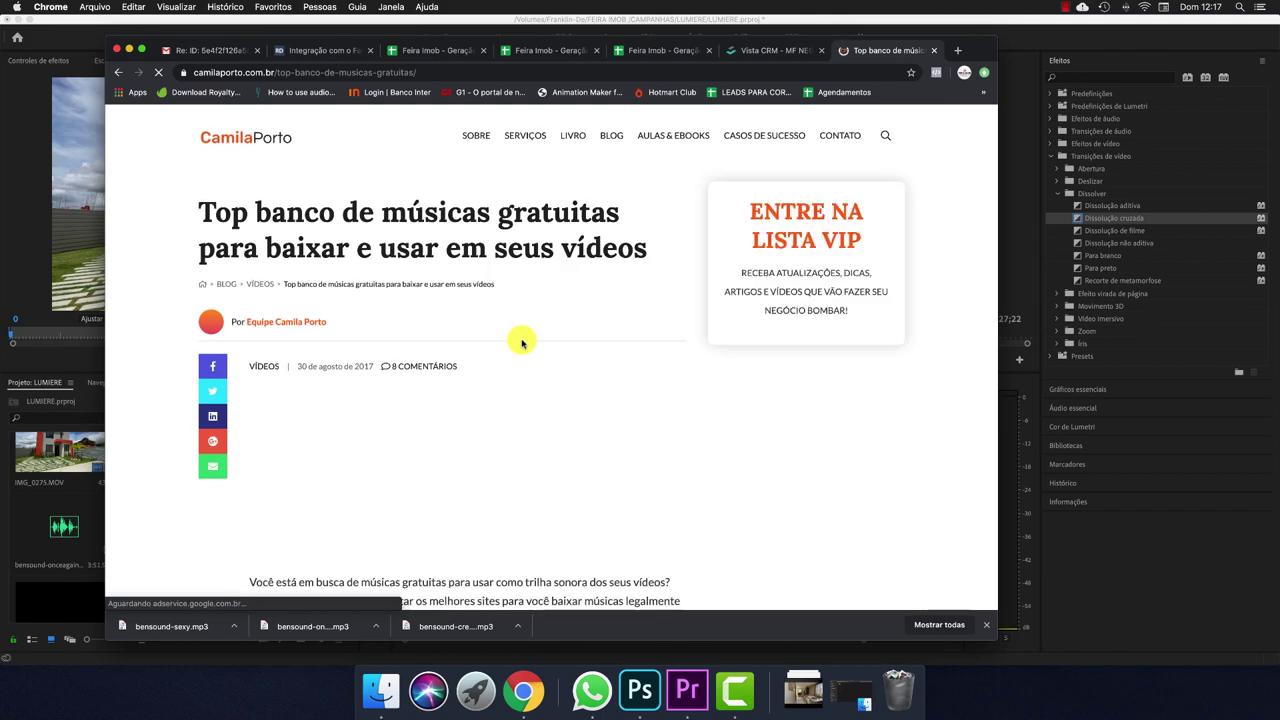
scroll(517, 395, "down", 10)
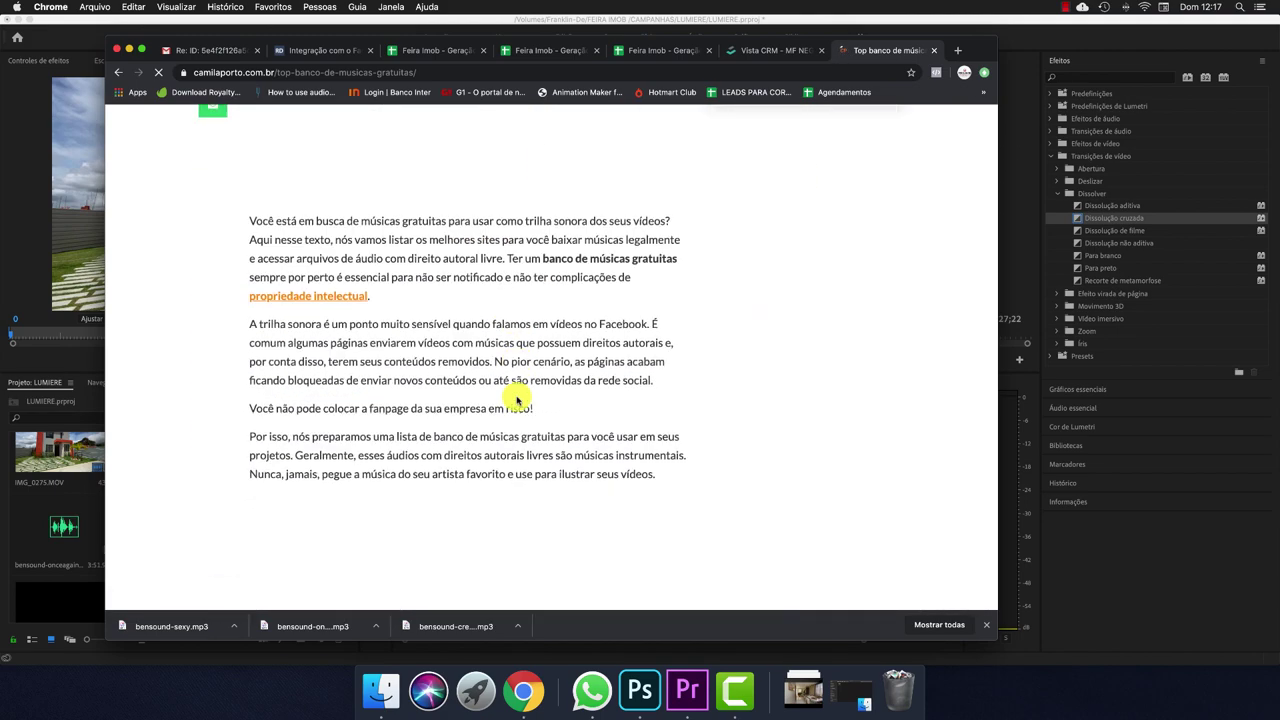
scroll(517, 399, "down", 15)
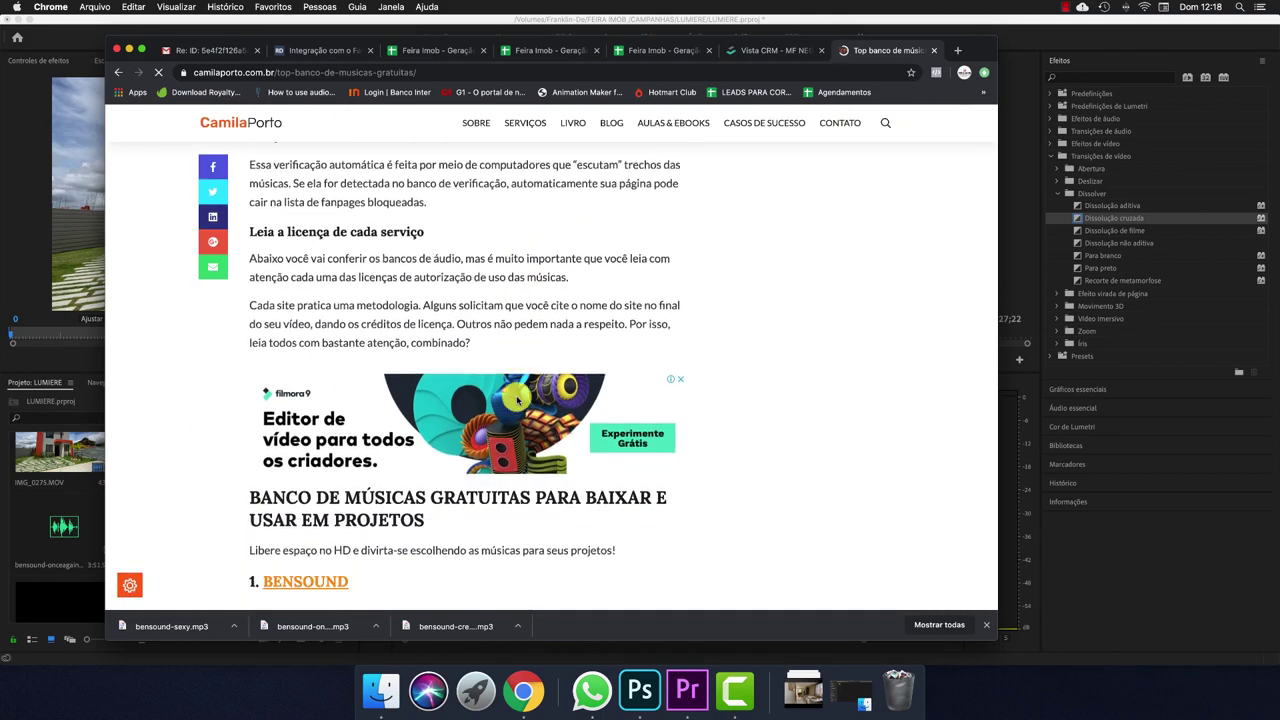
scroll(517, 399, "down", 3)
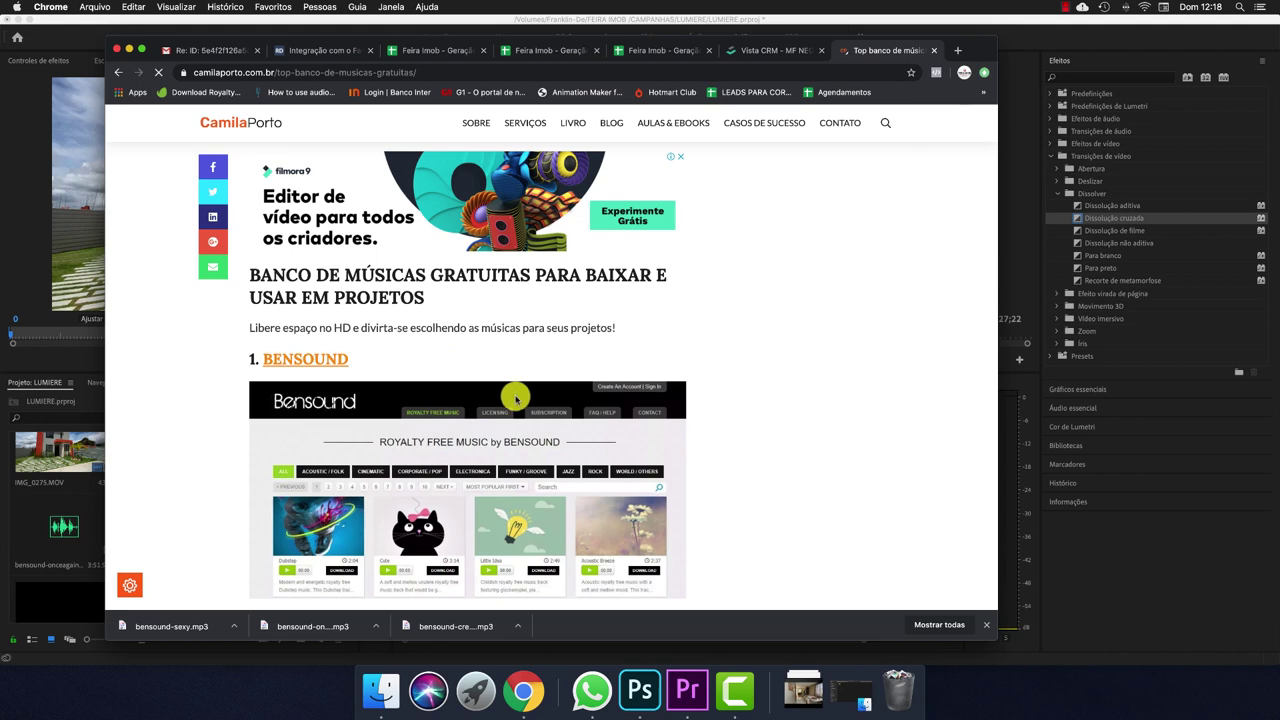
left_click(305, 360)
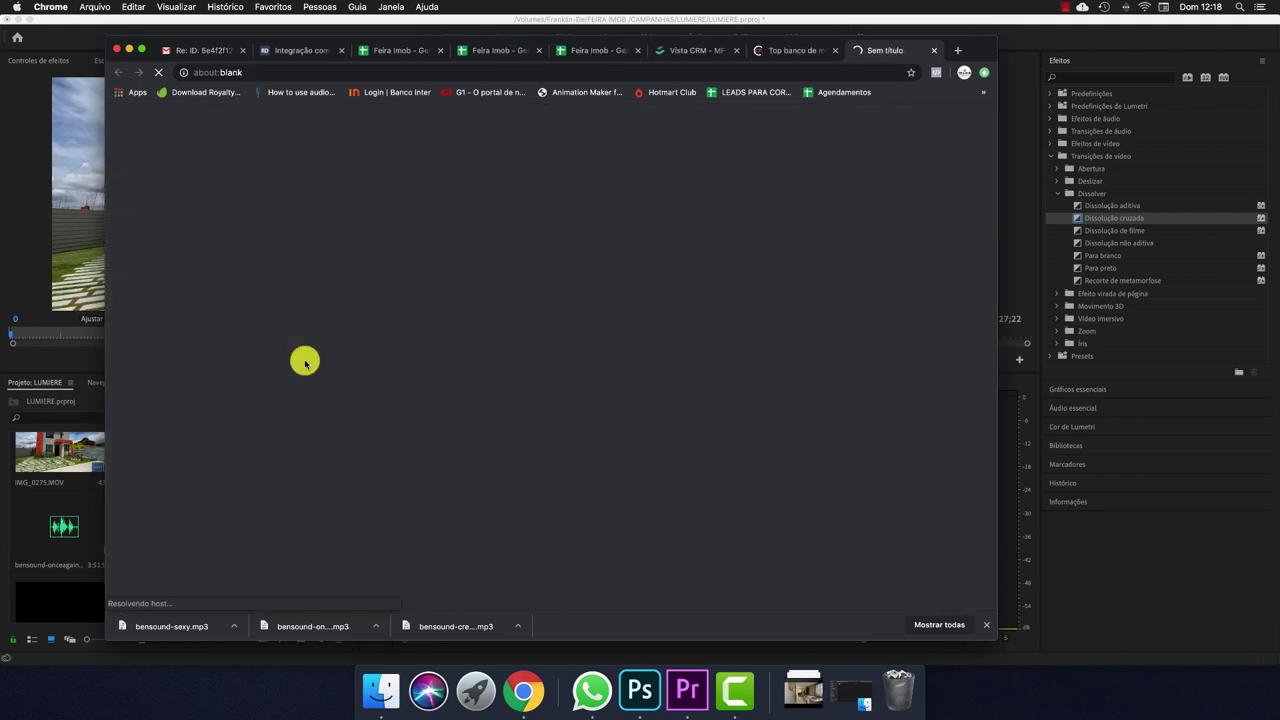
Close the article and view the Bensound site, then close the downloads bar and site tab and return to Premiere Pro
left_click(792, 52)
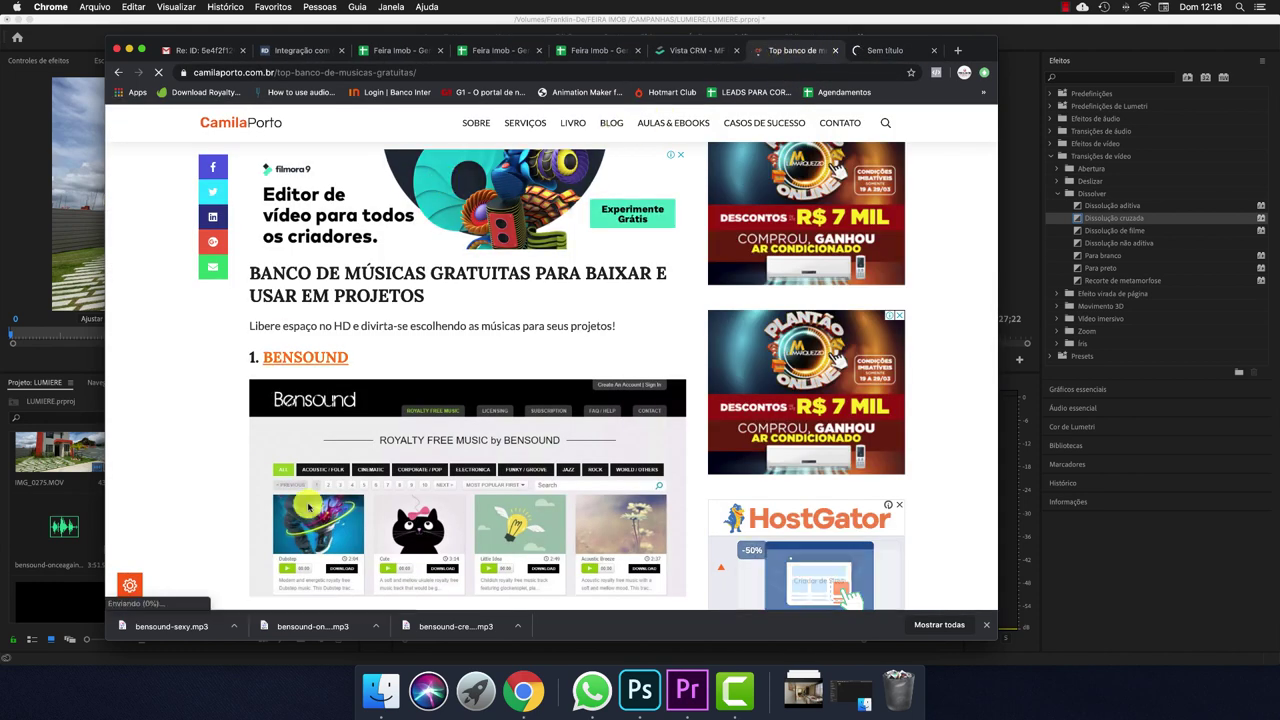
left_click(884, 49)
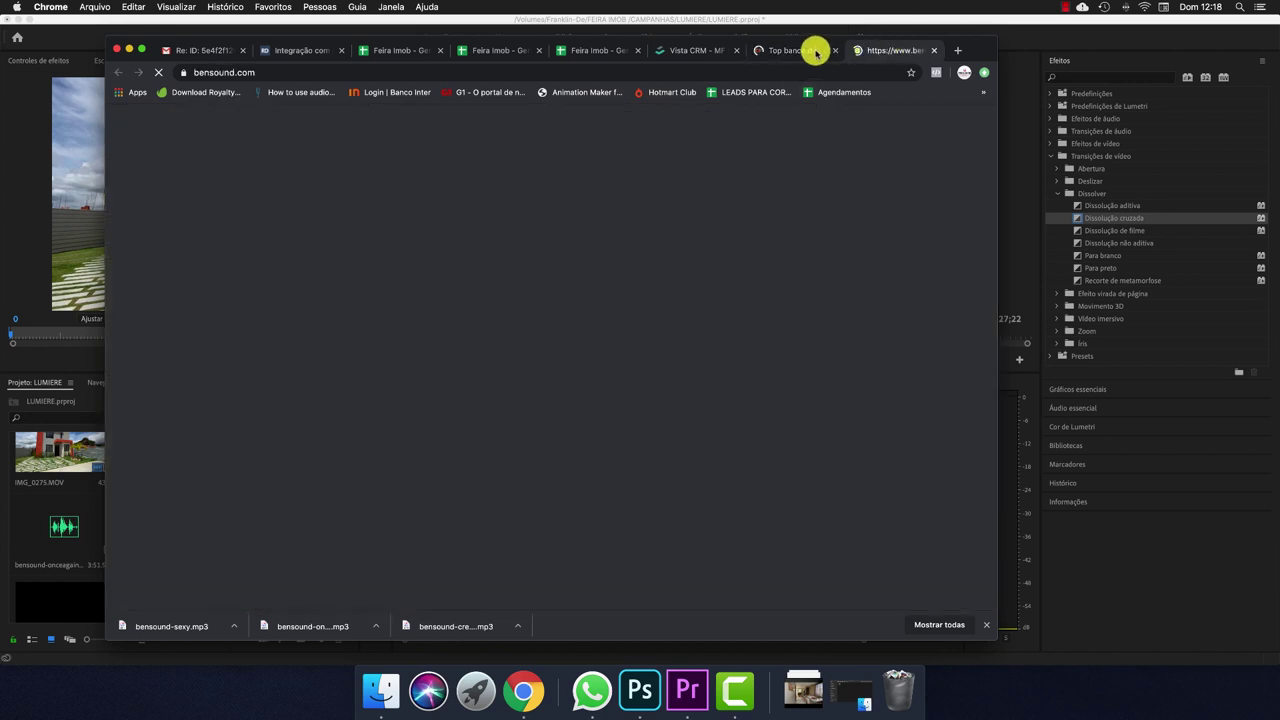
left_click(818, 50)
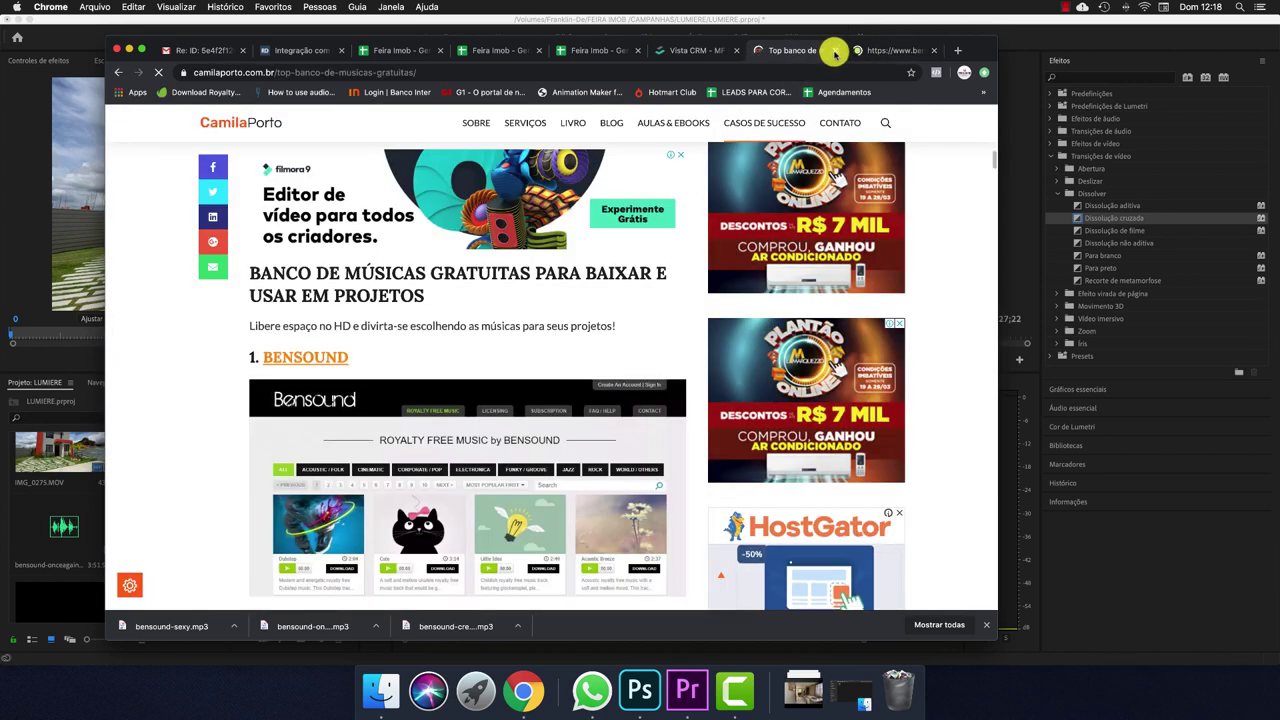
left_click(834, 50)
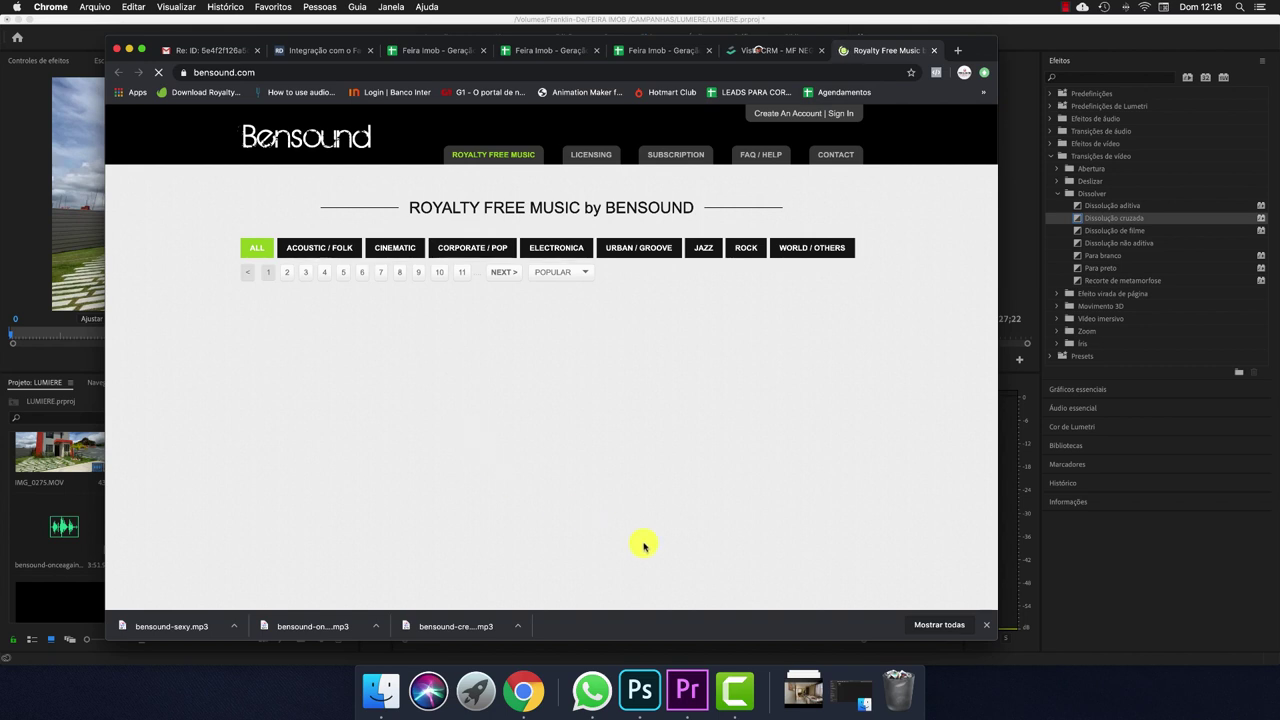
left_click(985, 625)
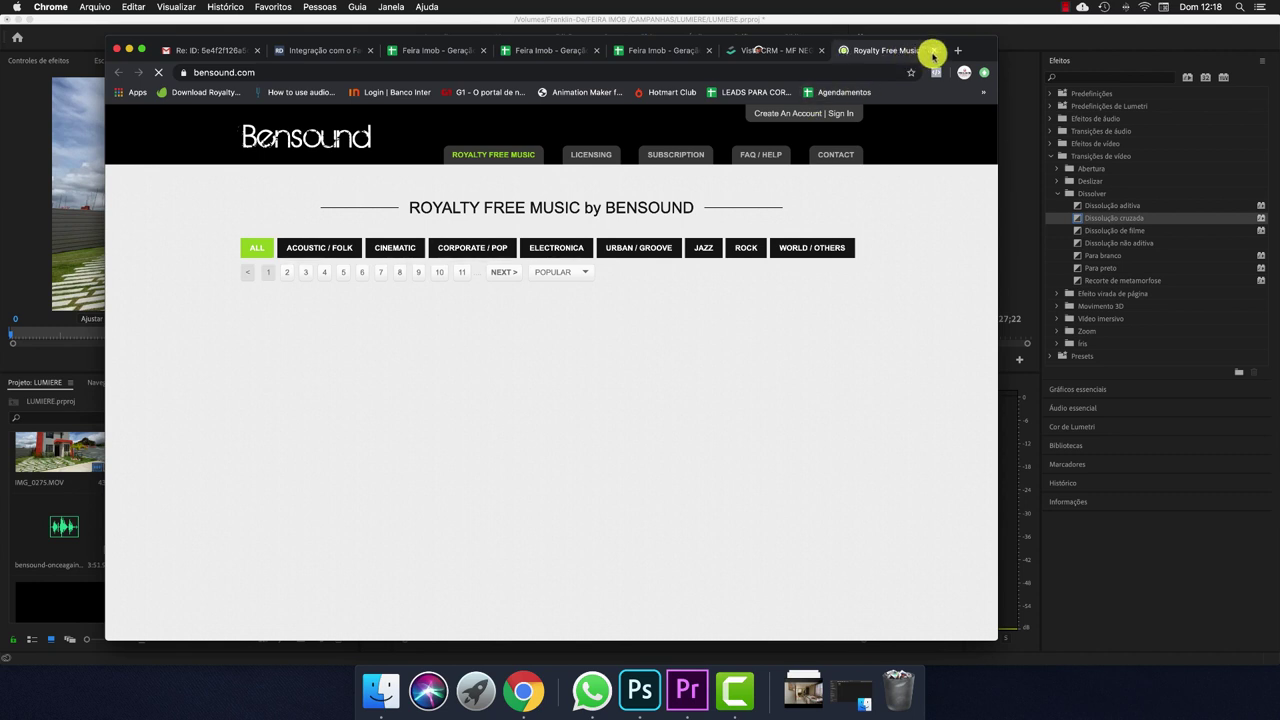
left_click(932, 51)
left_click(1024, 104)
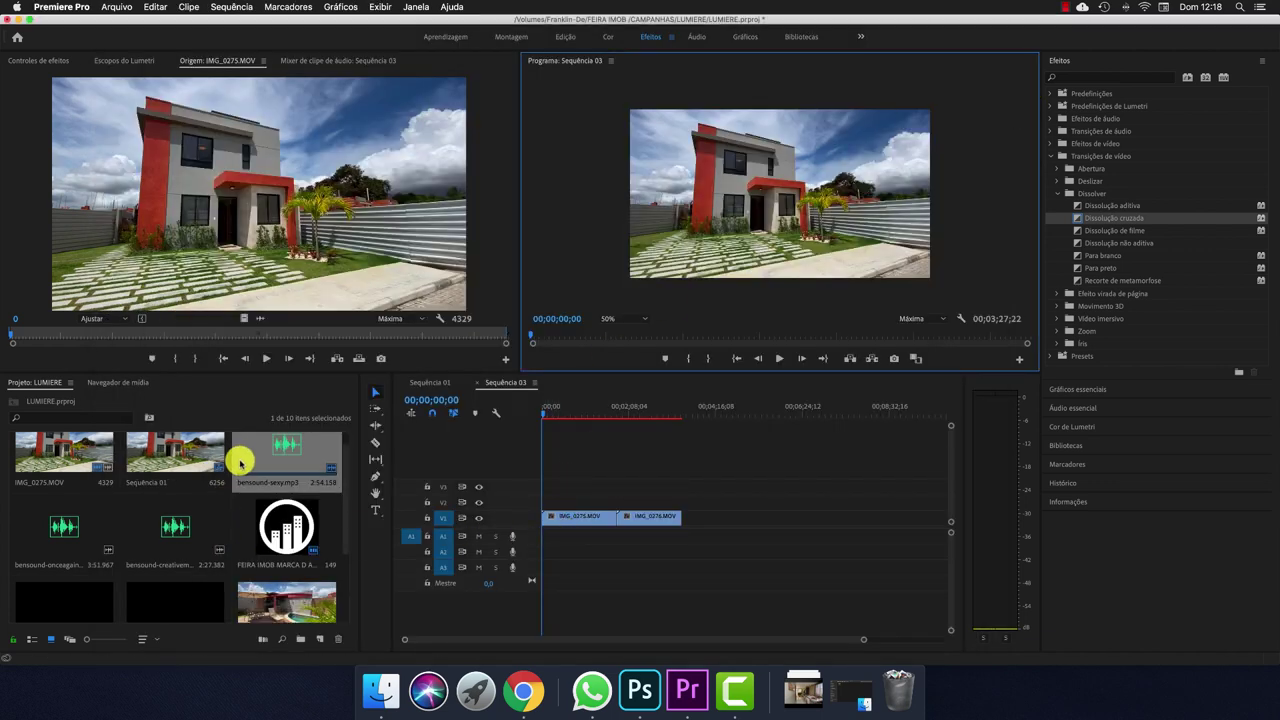
Place bensound-sexy.mp3 on A1 at the sequence start and add a second copy after it, leaving a small gap
left_click(243, 450)
left_click_drag(469, 512, 543, 531)
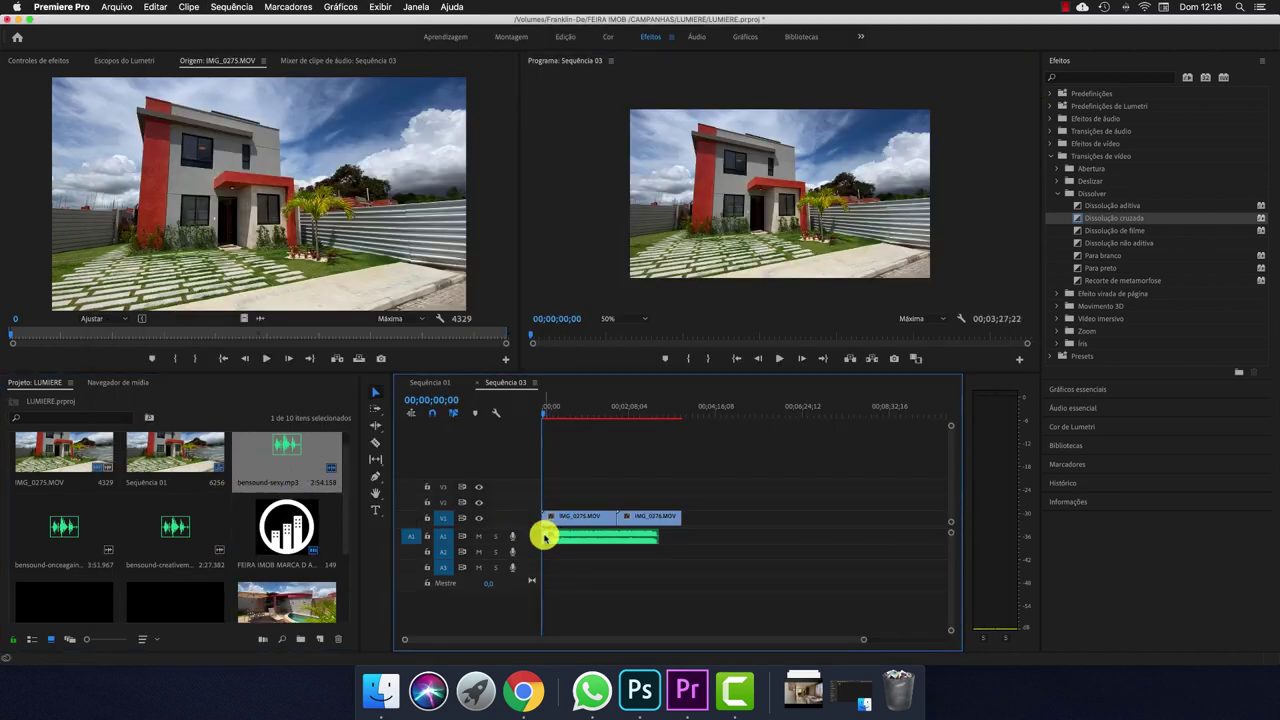
key("equal")
key("equal")
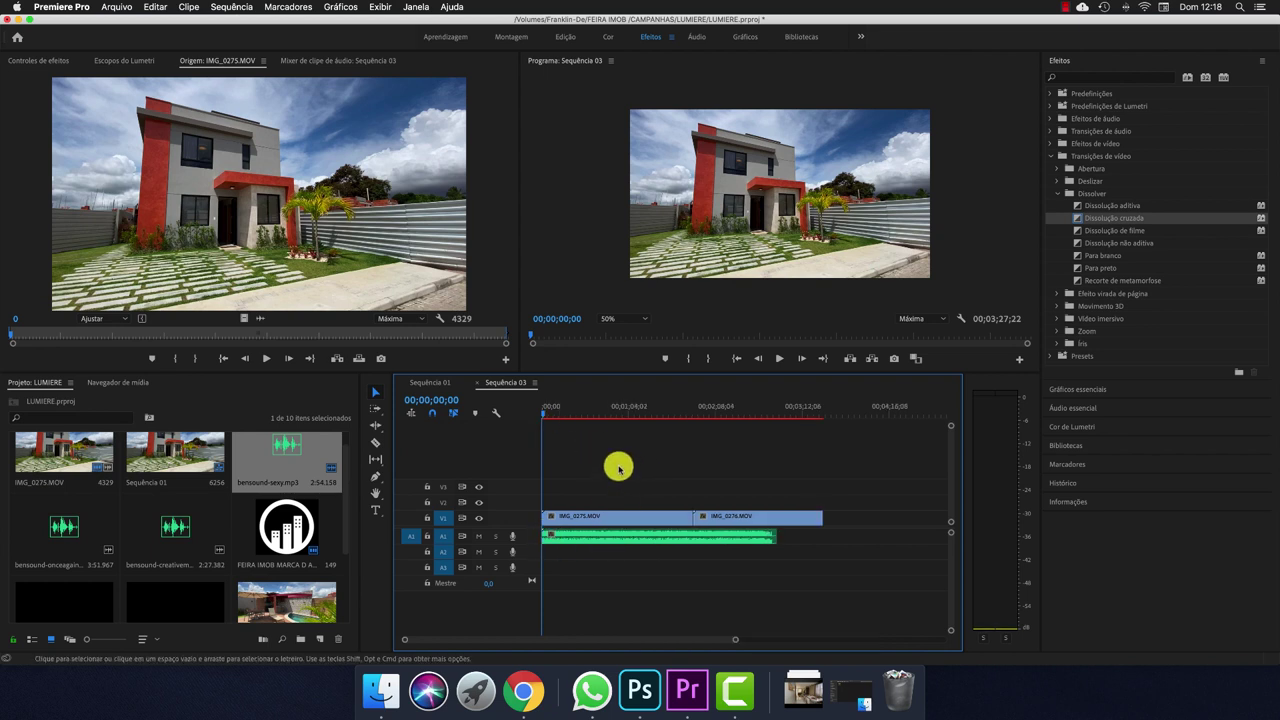
key("minus")
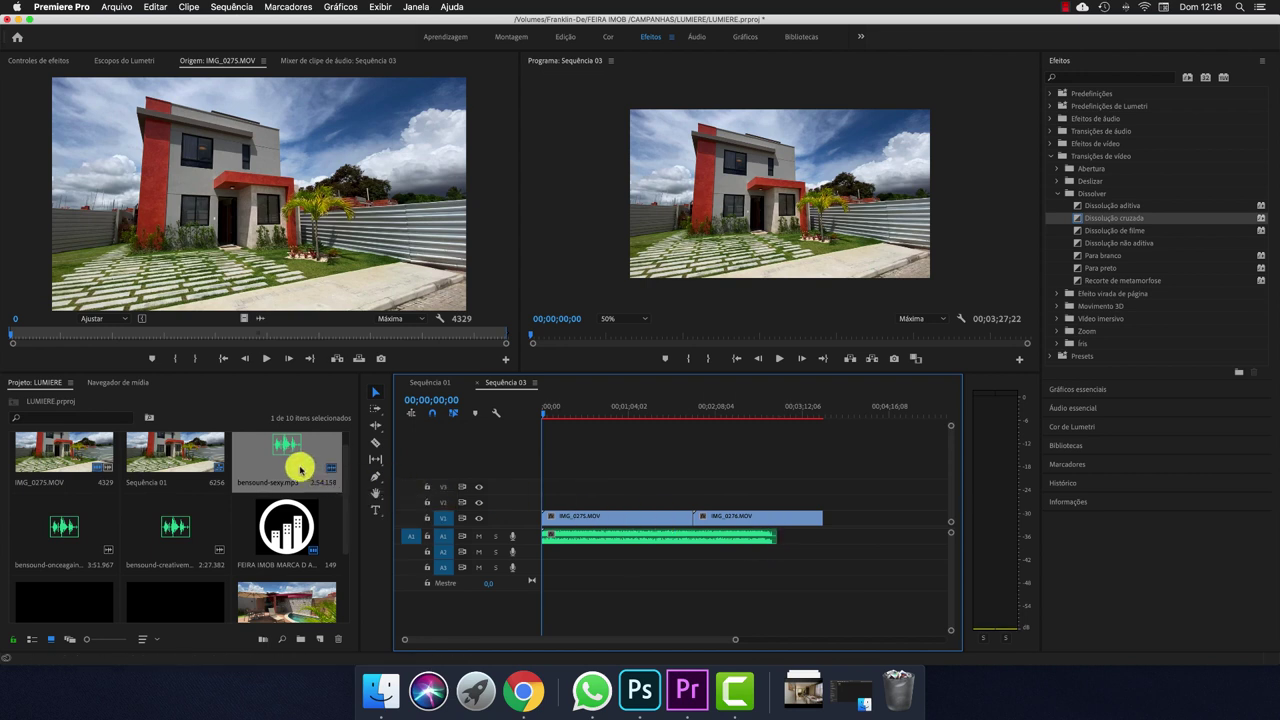
left_click_drag(297, 457, 813, 543)
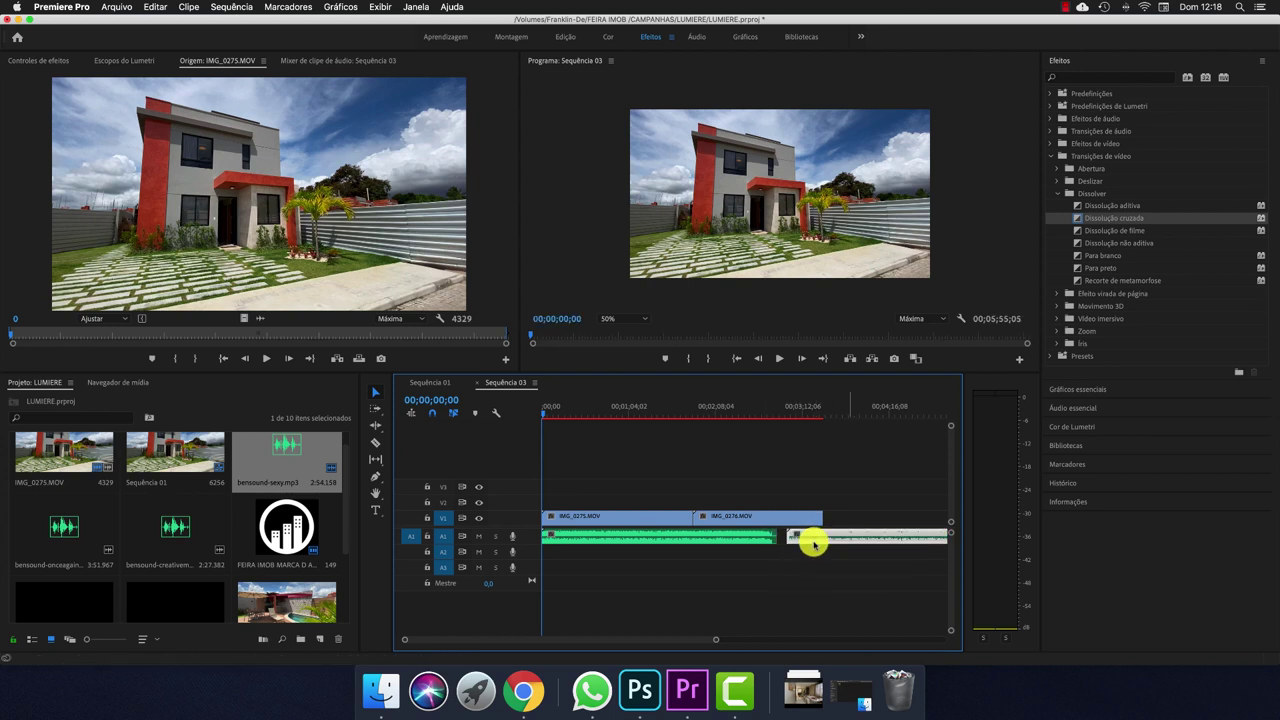
Split the first bensound-sexy.mp3 clip on A1 near its end with the Razor tool and delete the trailing piece
key("c")
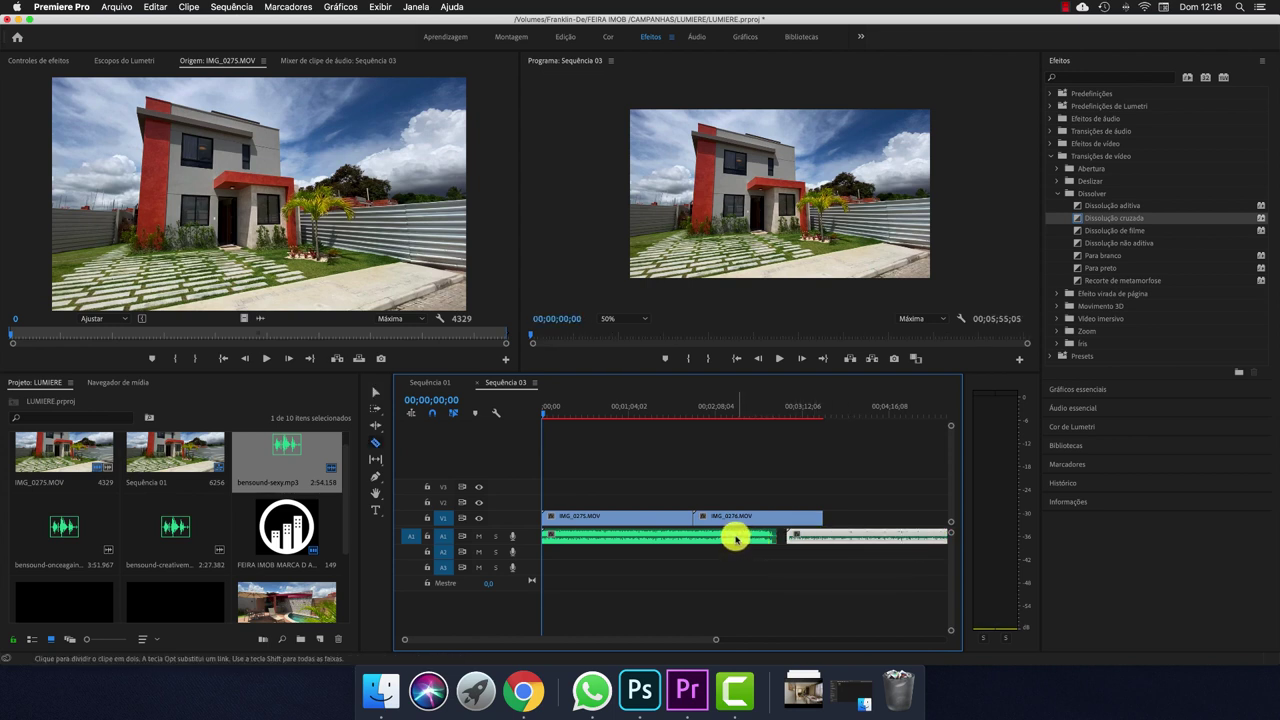
key("v")
left_click(733, 538)
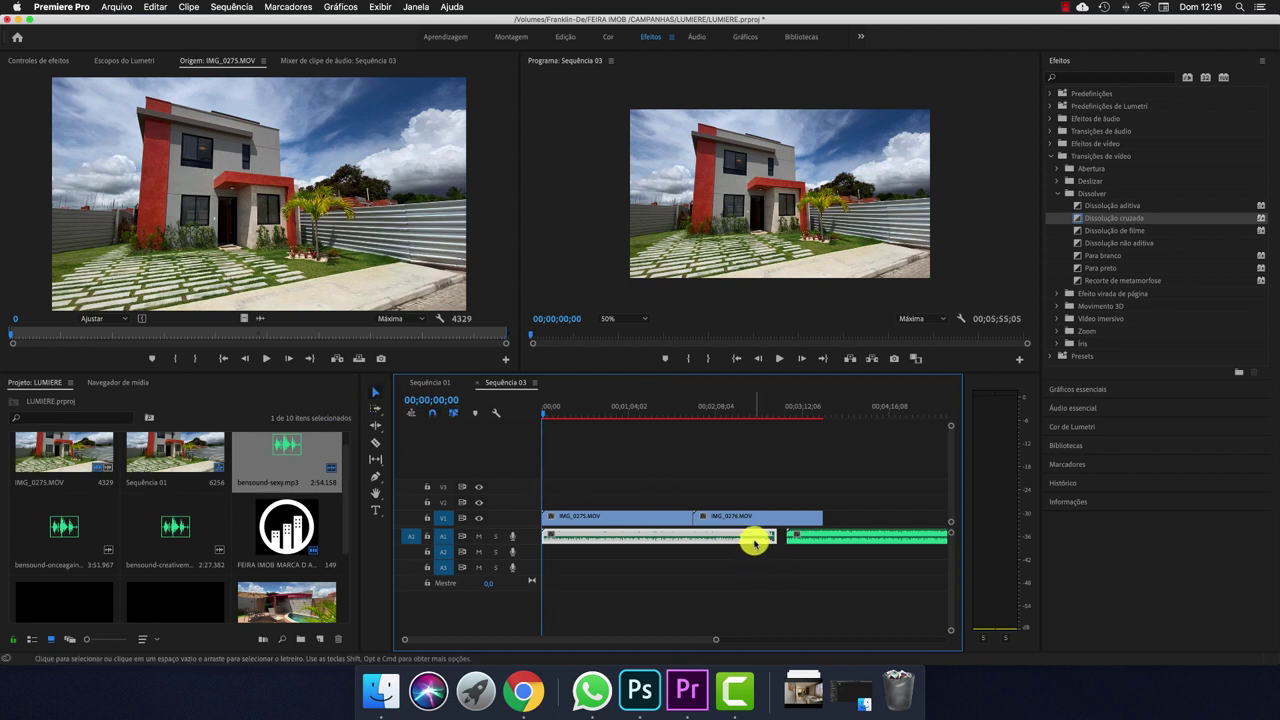
left_click(375, 443)
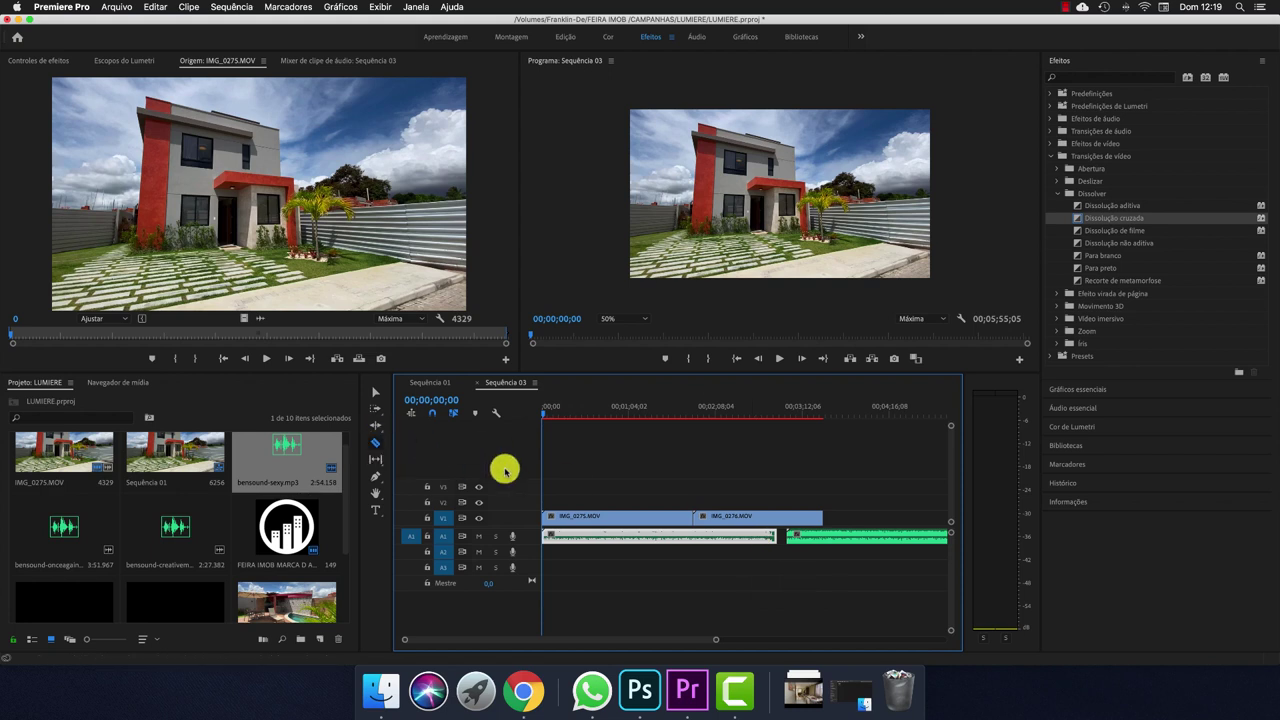
key("v")
left_click(756, 538)
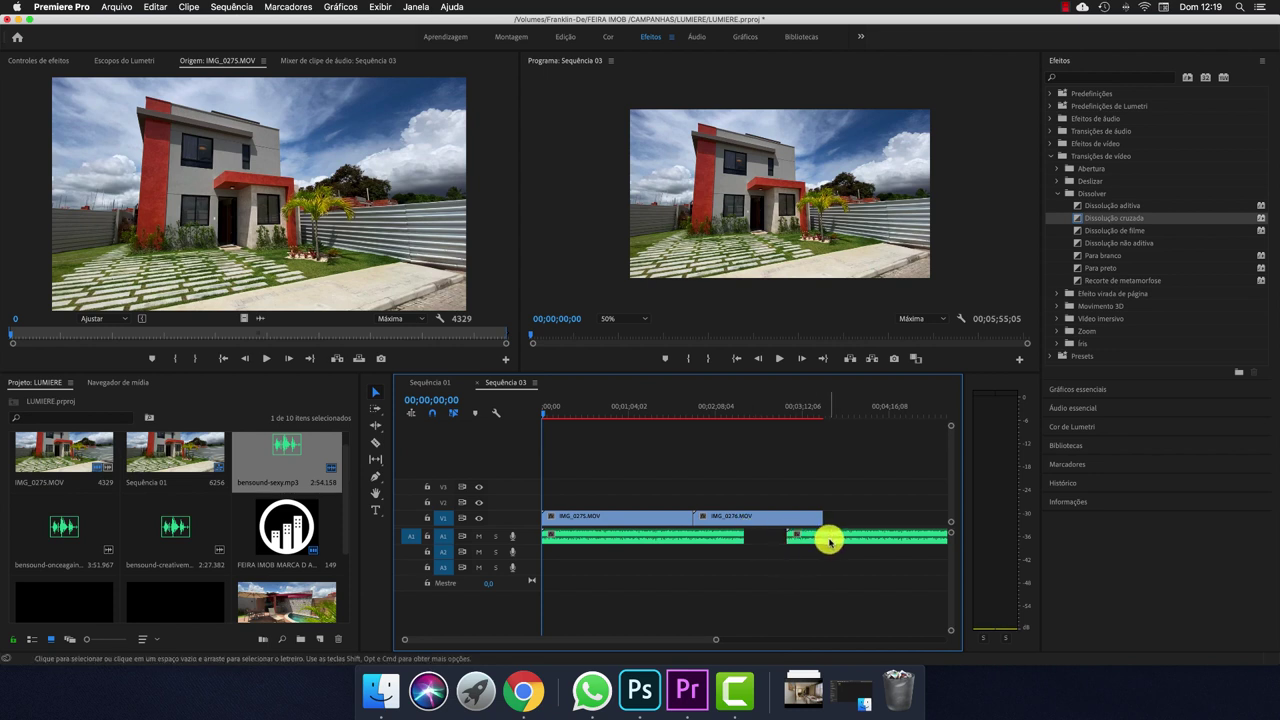
Split the second bensound-sexy.mp3 clip on A1 at the video's end, remove its opening piece and join the remainder to the first clip
key("c")
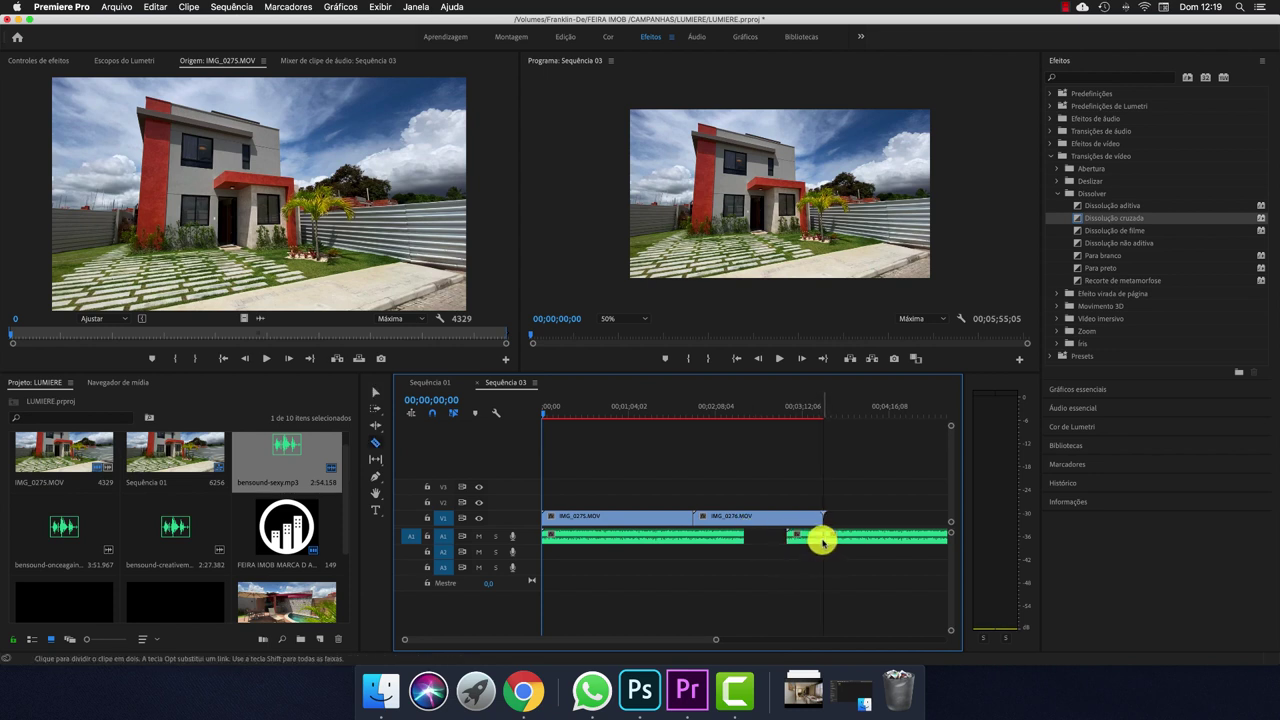
key("v")
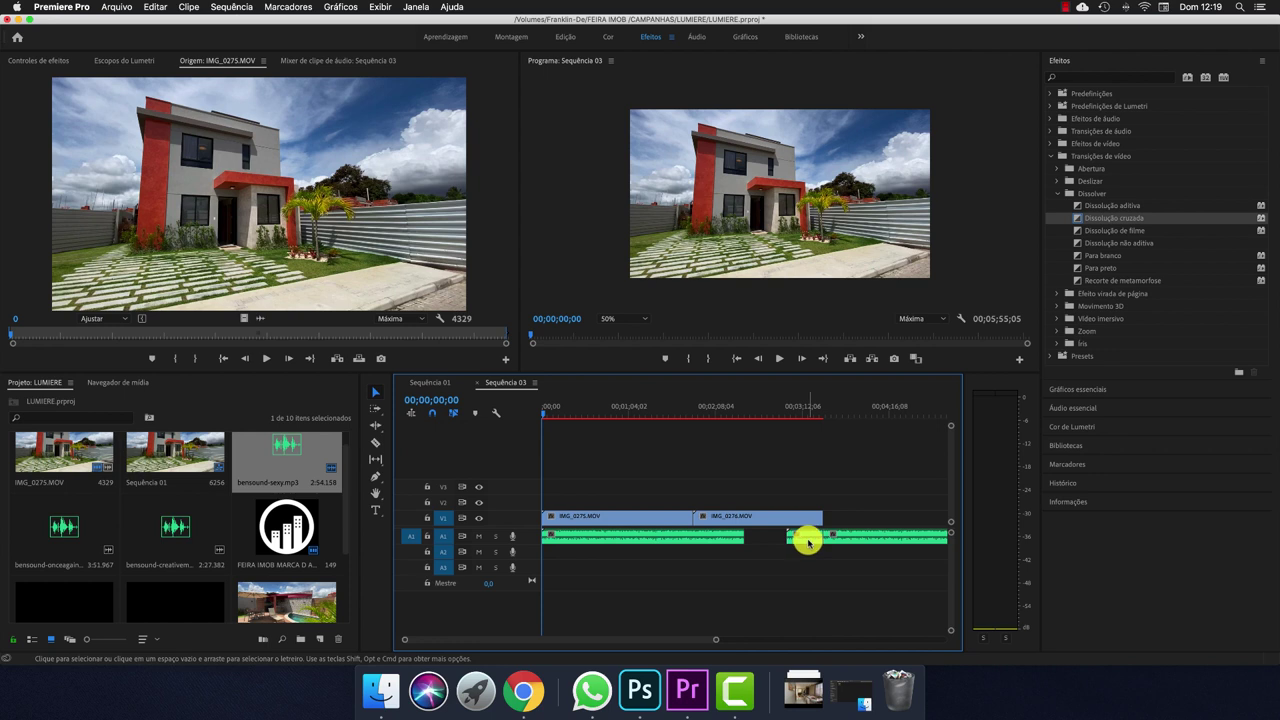
left_click_drag(808, 542, 772, 543)
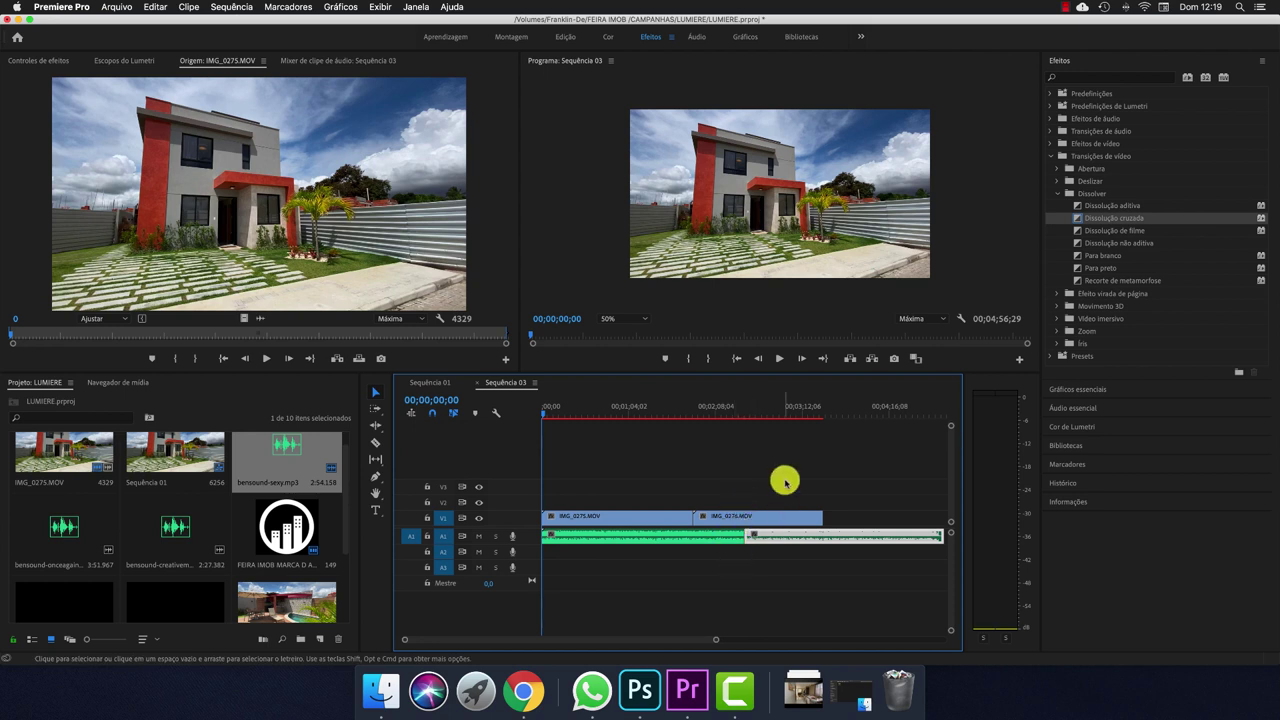
Split the second music clip at 00;03;27;15, where the video ends, and delete the excess music
left_click(708, 460)
key("=")
key("=")
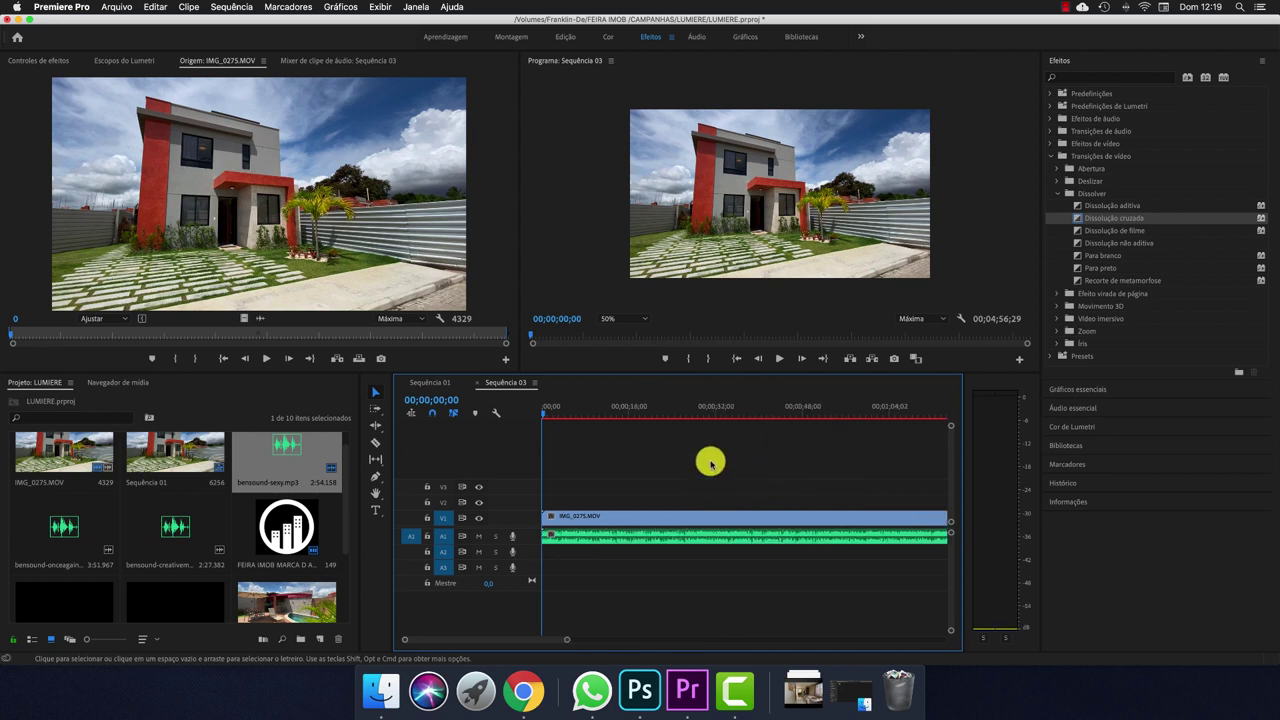
scroll(710, 462, "right", 10)
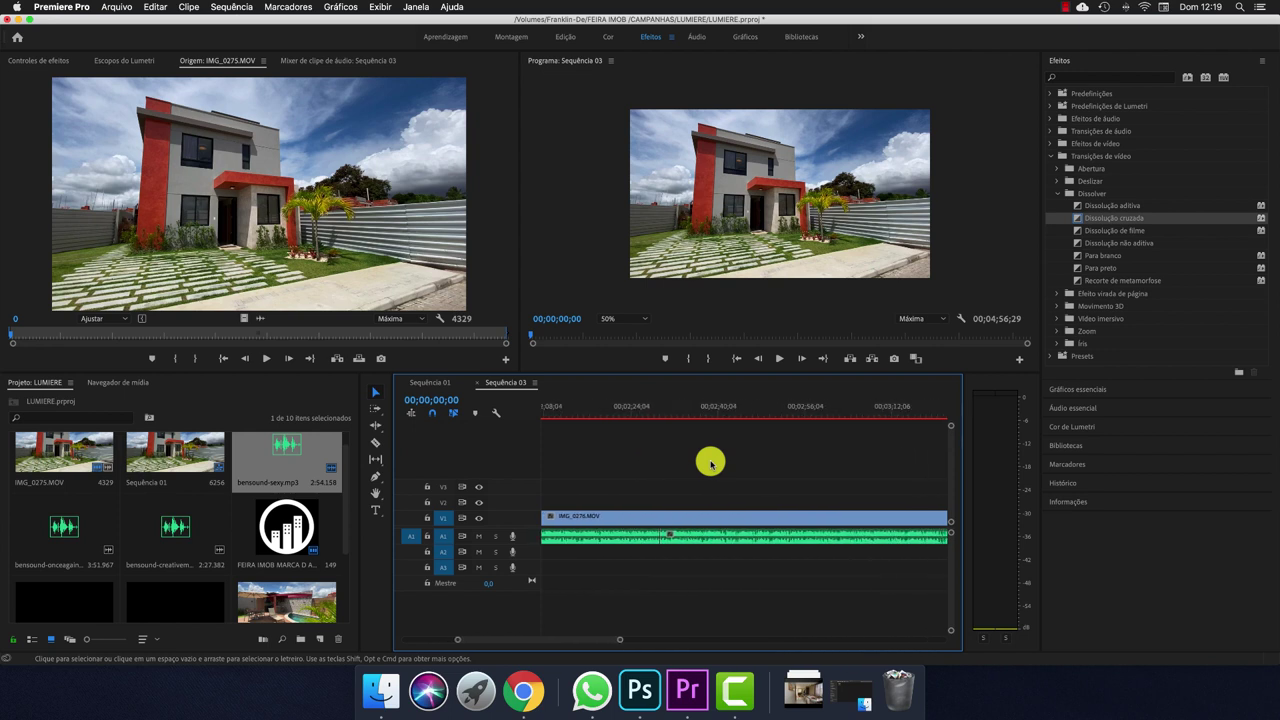
scroll(710, 462, "right", 8)
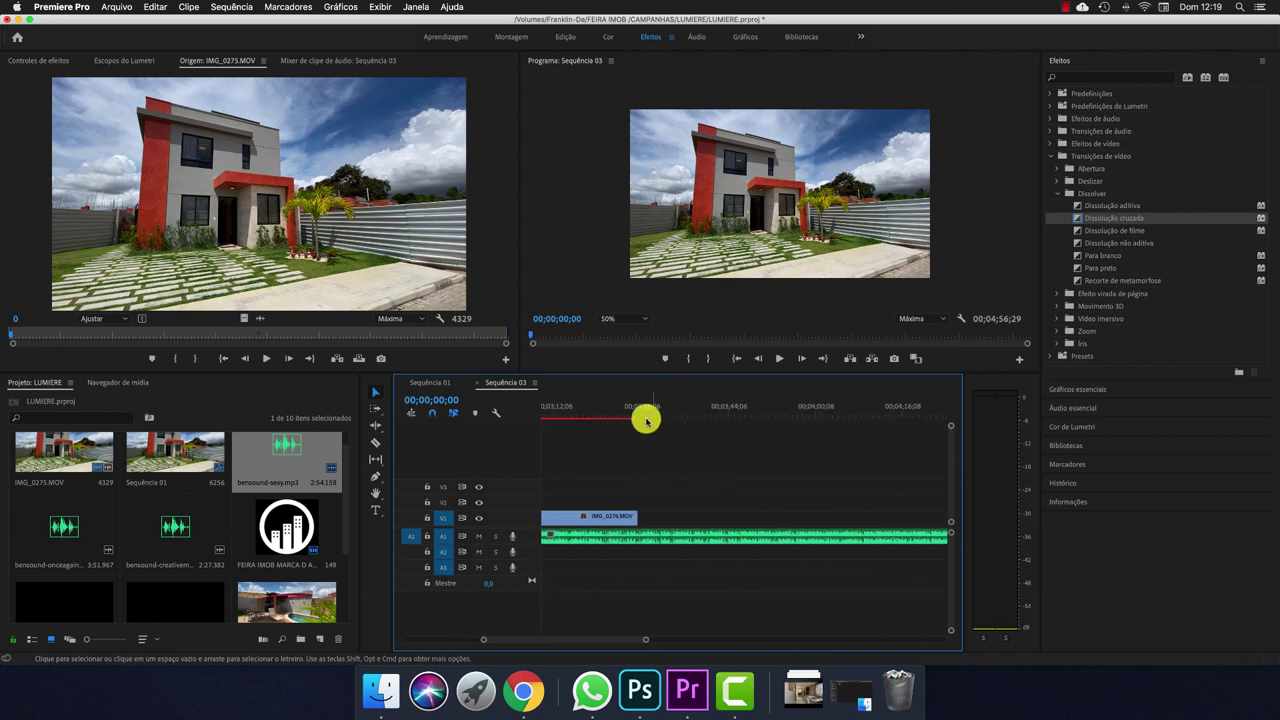
left_click(640, 408)
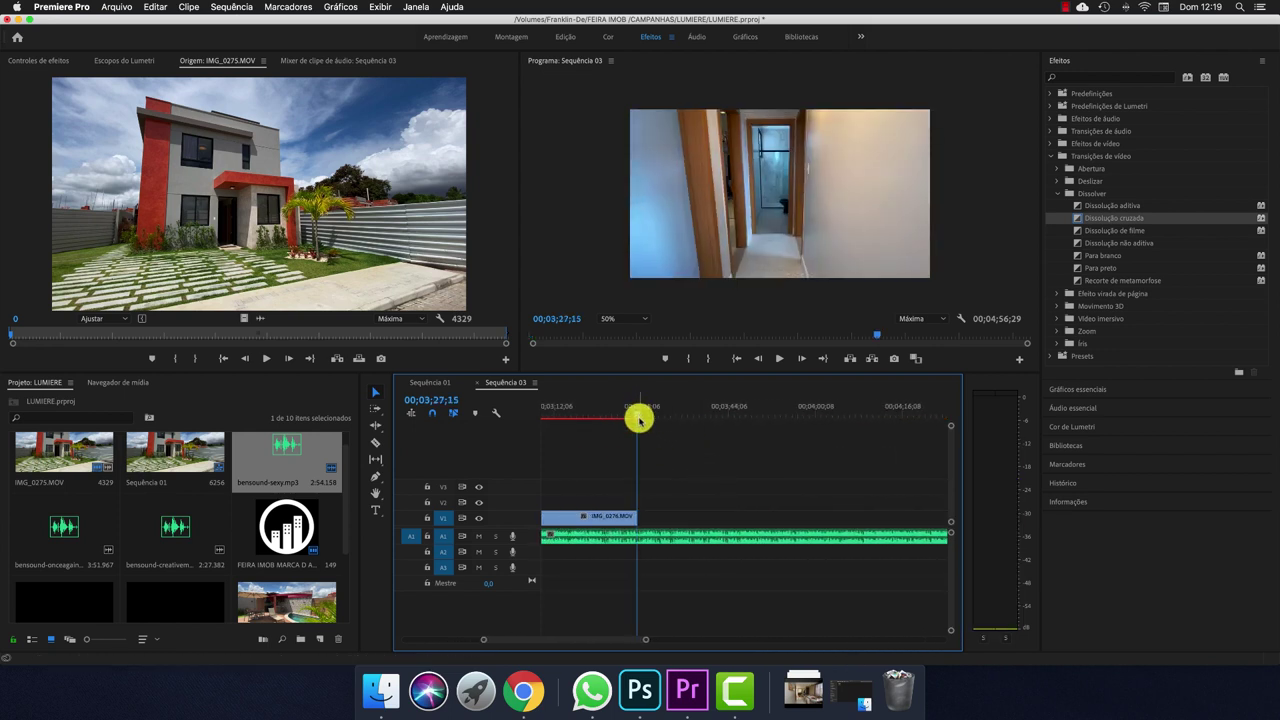
key("c")
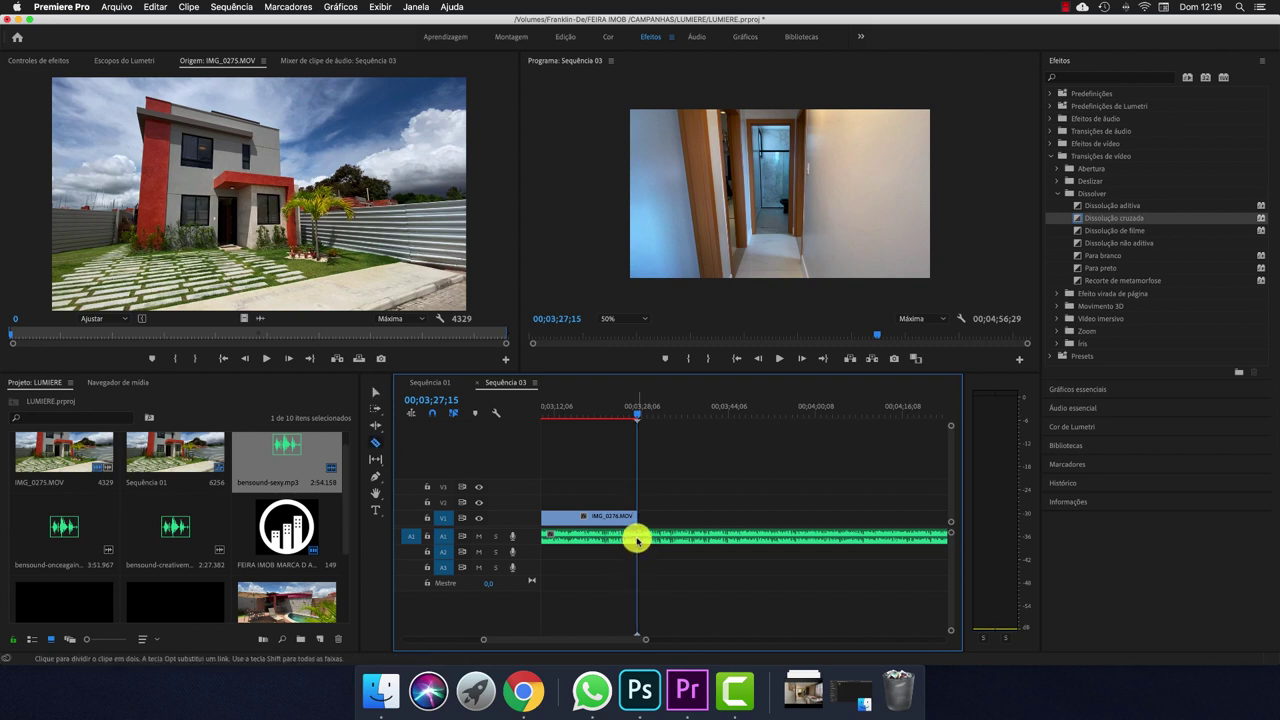
left_click(637, 538)
key("v")
left_click(660, 538)
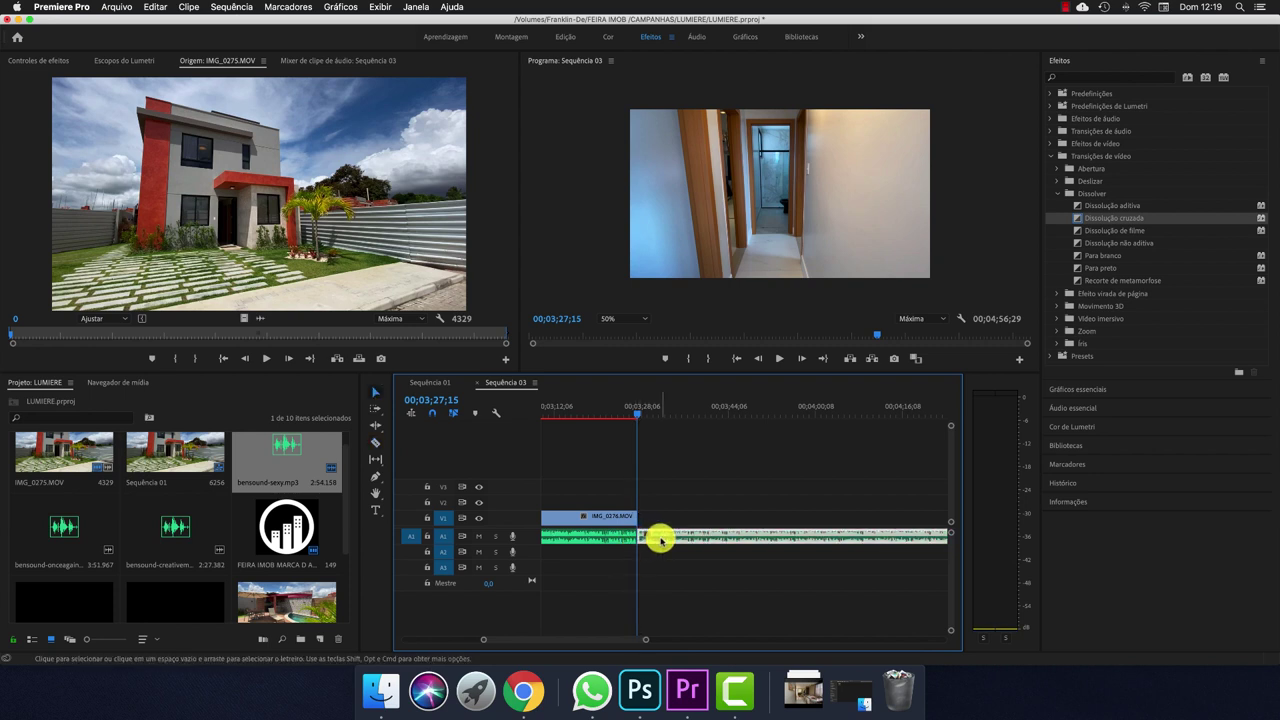
key("Delete")
key("backslash")
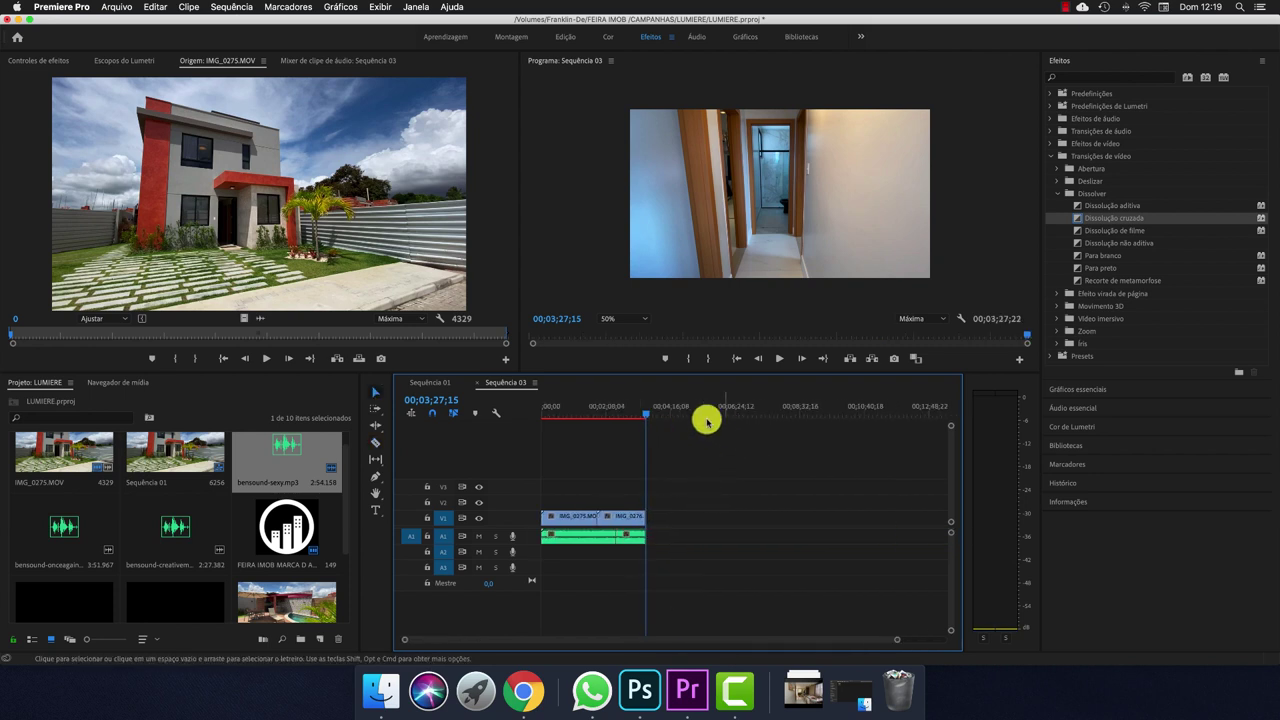
Play the sequence from its start to check the video with the music, then stop playback
left_click_drag(640, 417, 485, 420)
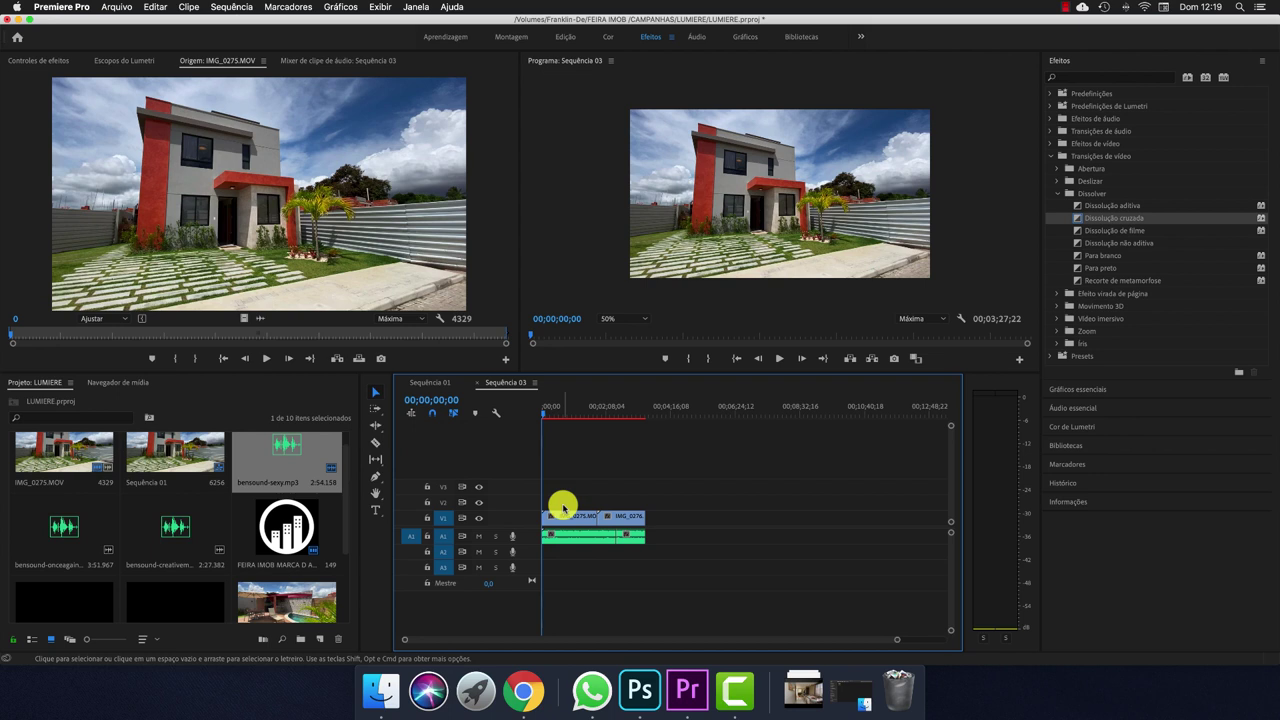
key("space")
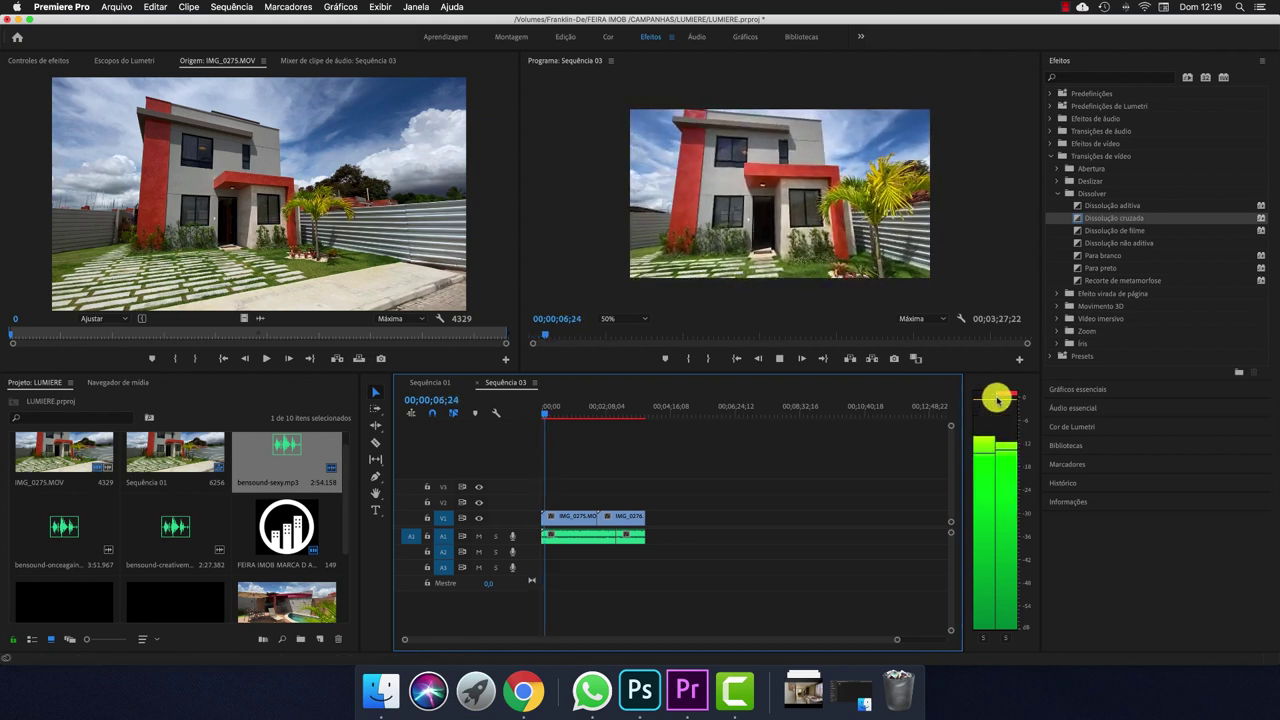
key("space")
Enlarge the A1 track on the timeline to show the music clip's waveform and volume line in detail
key("equal")
key("equal")
key("equal")
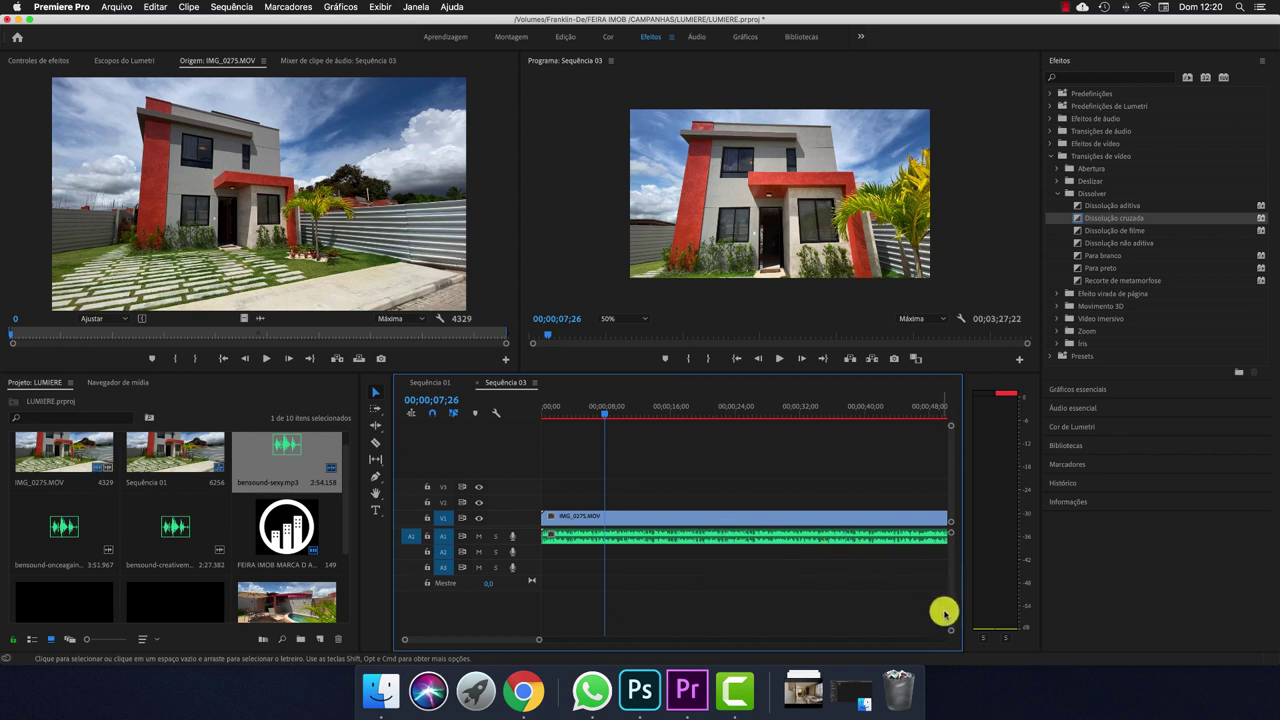
key("equal")
key("equal")
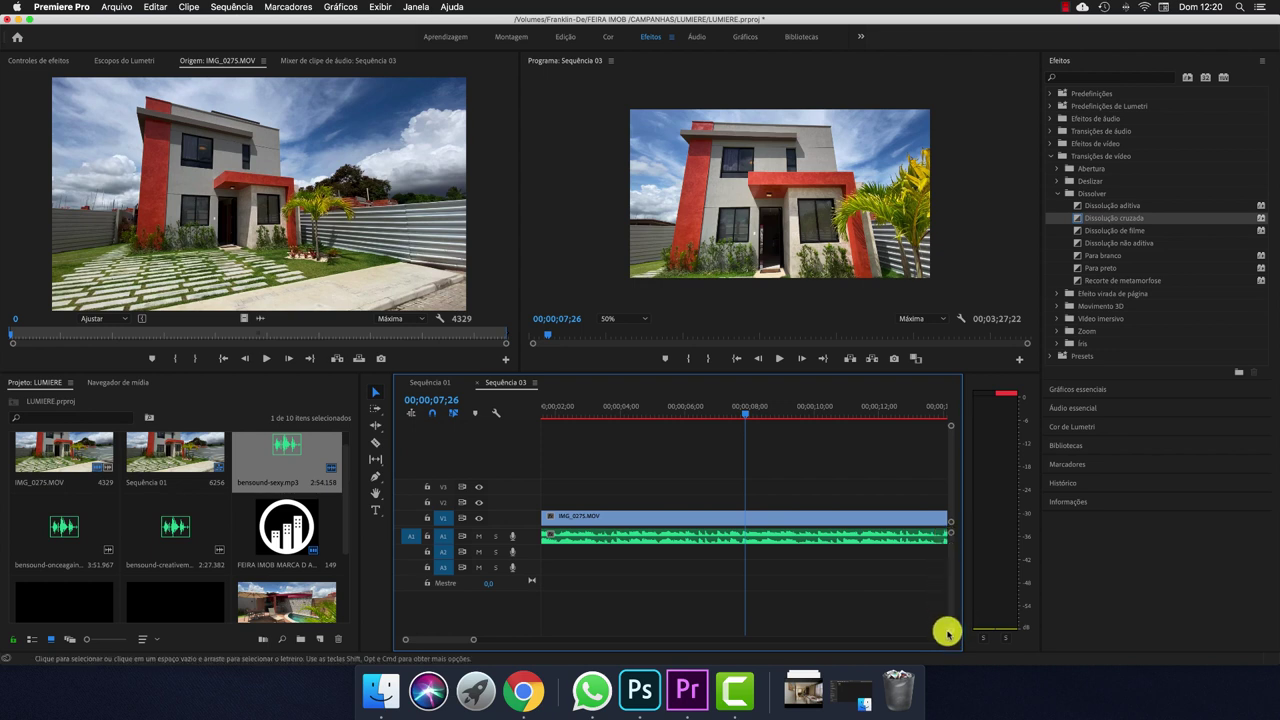
left_click_drag(951, 631, 955, 605)
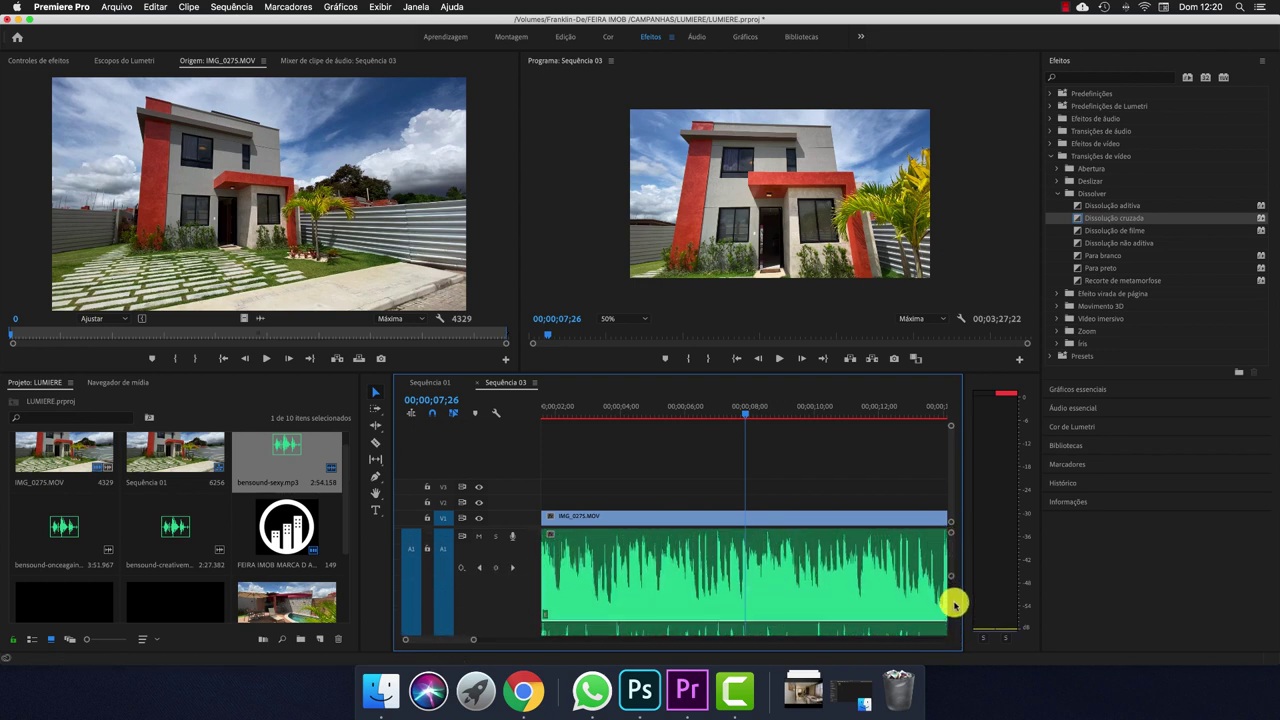
scroll(831, 598, "down", 2)
scroll(831, 598, "down", 1)
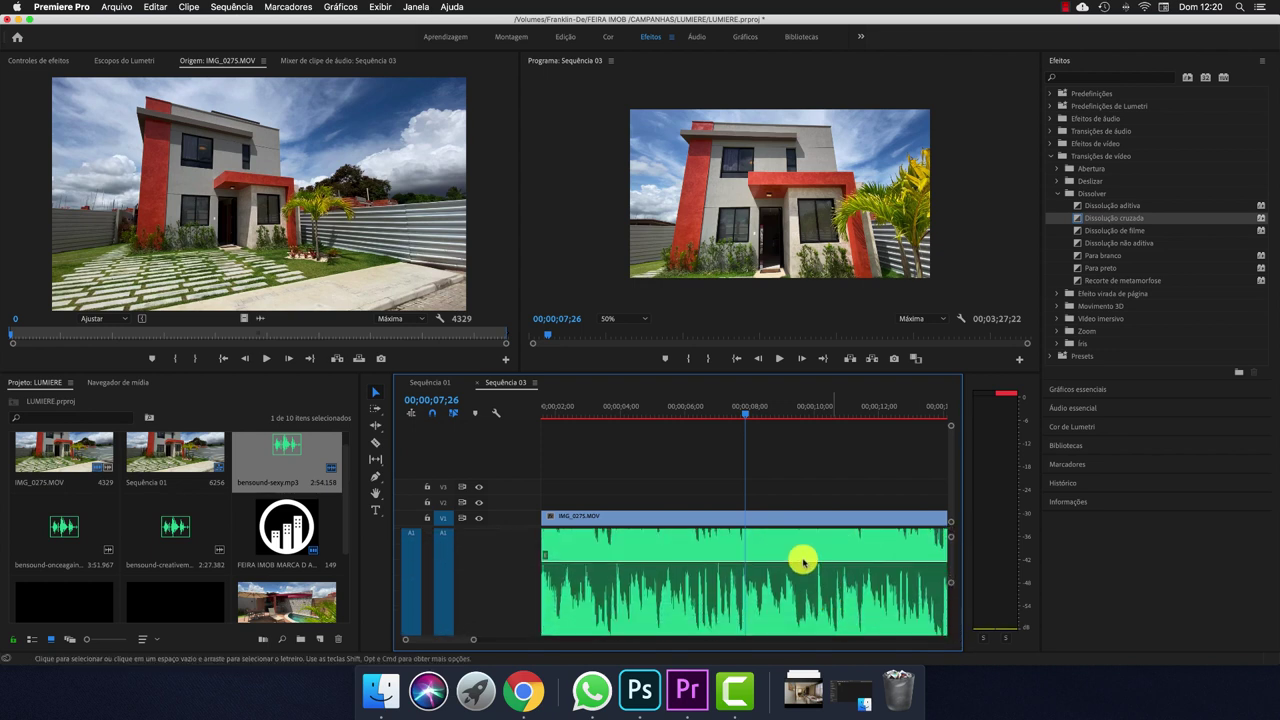
Try lowering the first bensound-sexy.mp3 clip's volume line on A1 while checking the level in playback
left_click(802, 566)
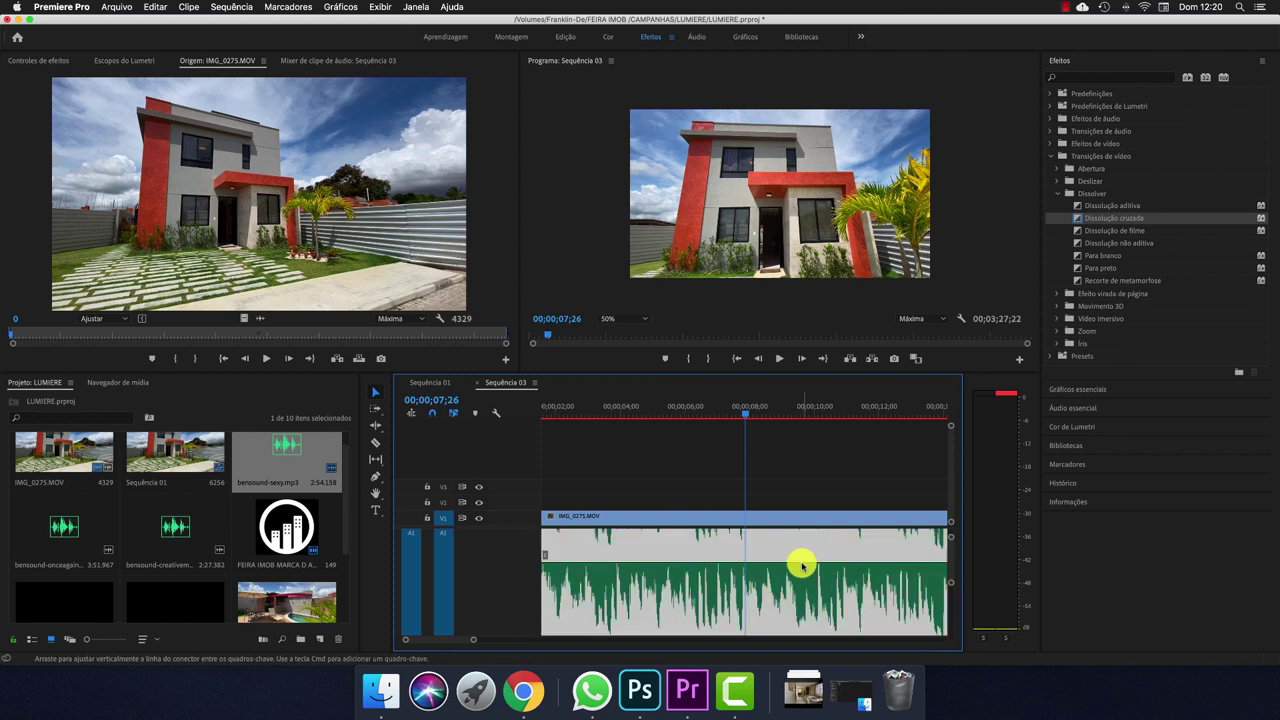
left_click_drag(802, 566, 806, 590)
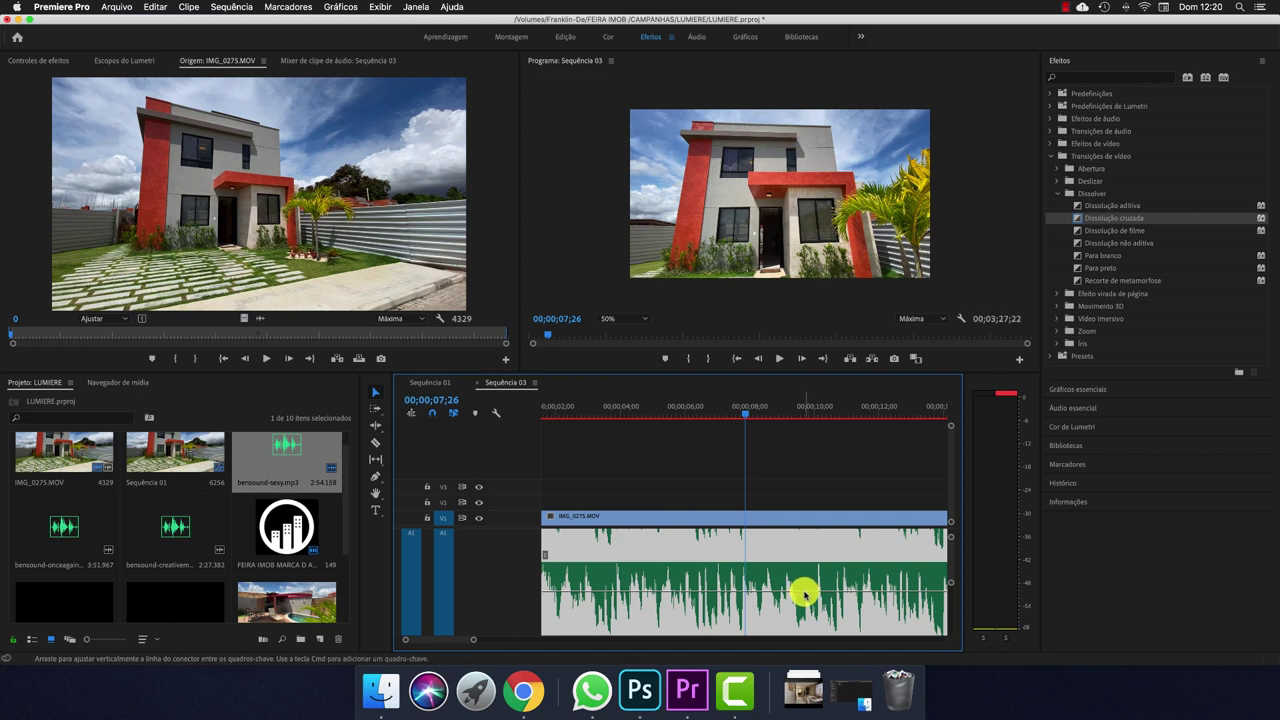
key("space")
key("space")
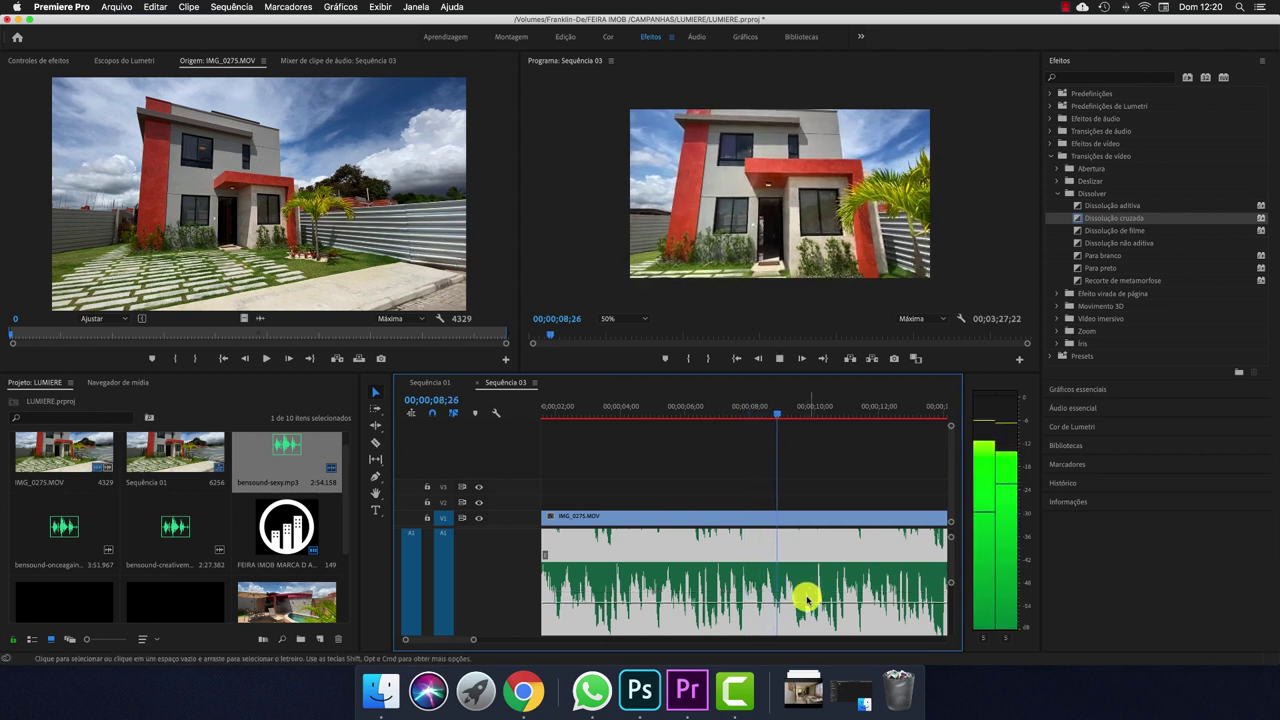
left_click_drag(805, 603, 807, 614)
key("space")
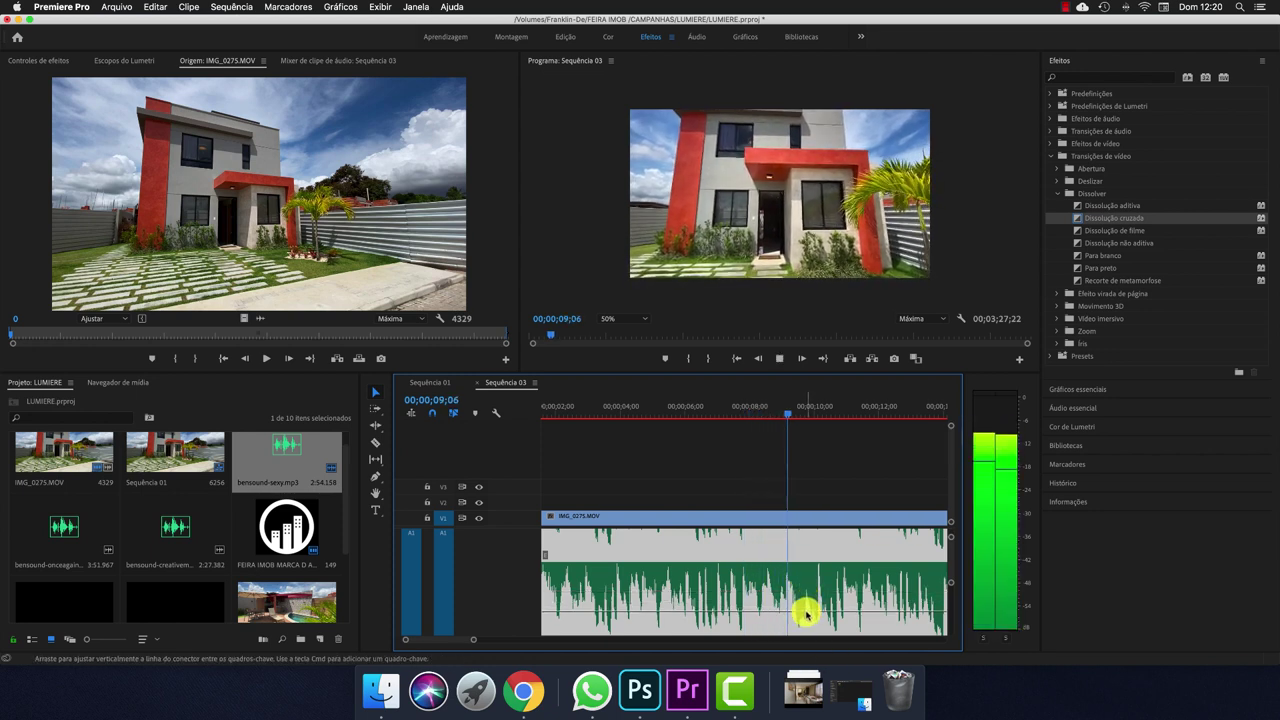
key("space")
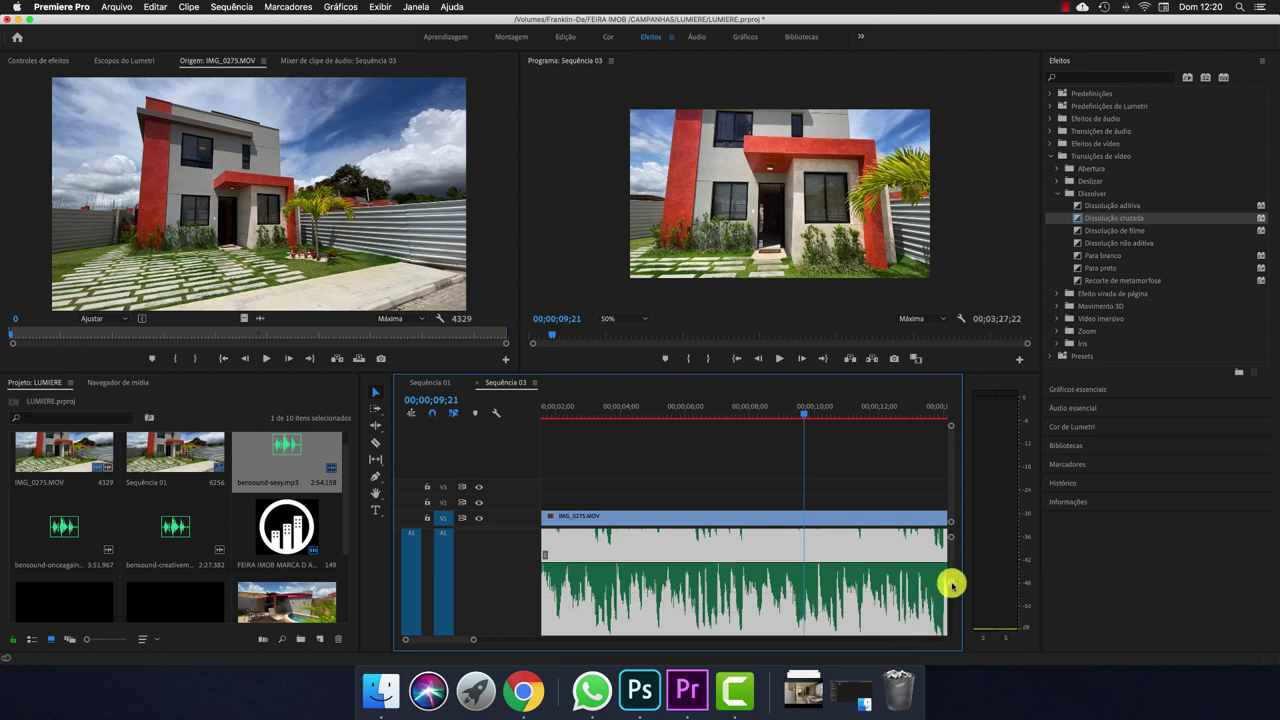
Reduce the audio track height and open the effect controls of the first bensound-sexy.mp3 clip
scroll(951, 585, "down", 3)
scroll(950, 600, "up", 5)
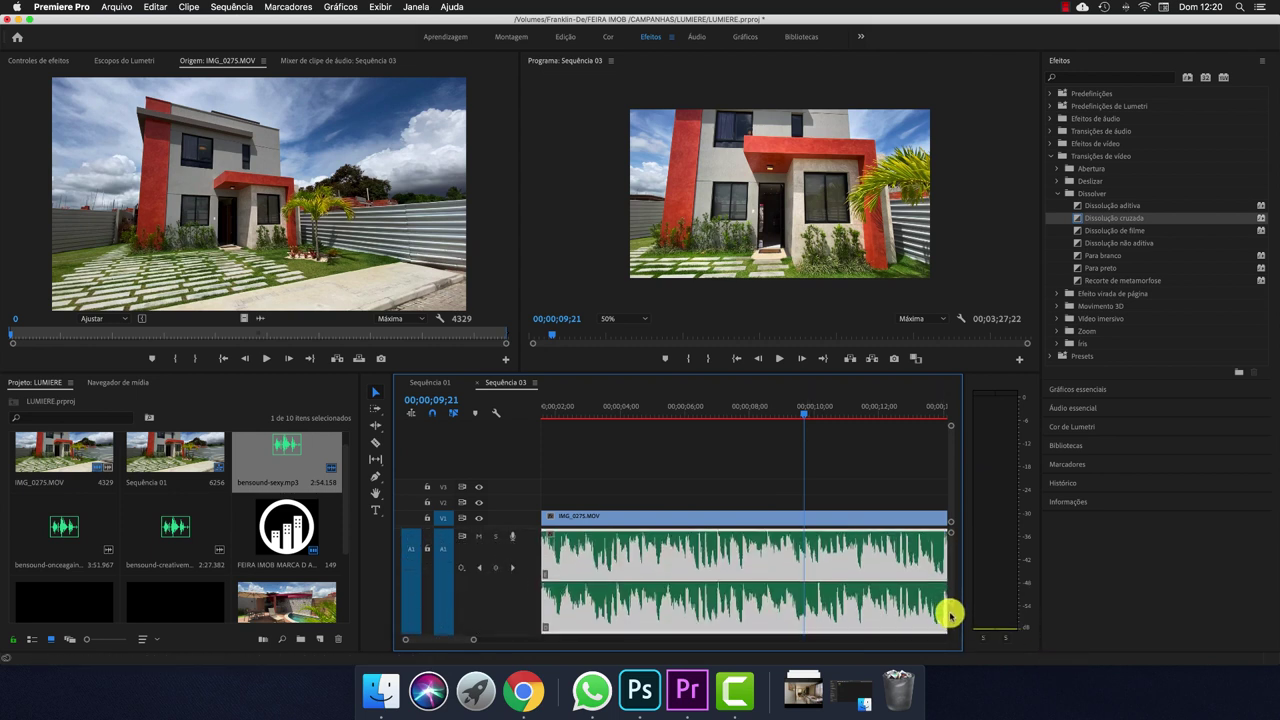
scroll(950, 612, "down", 4)
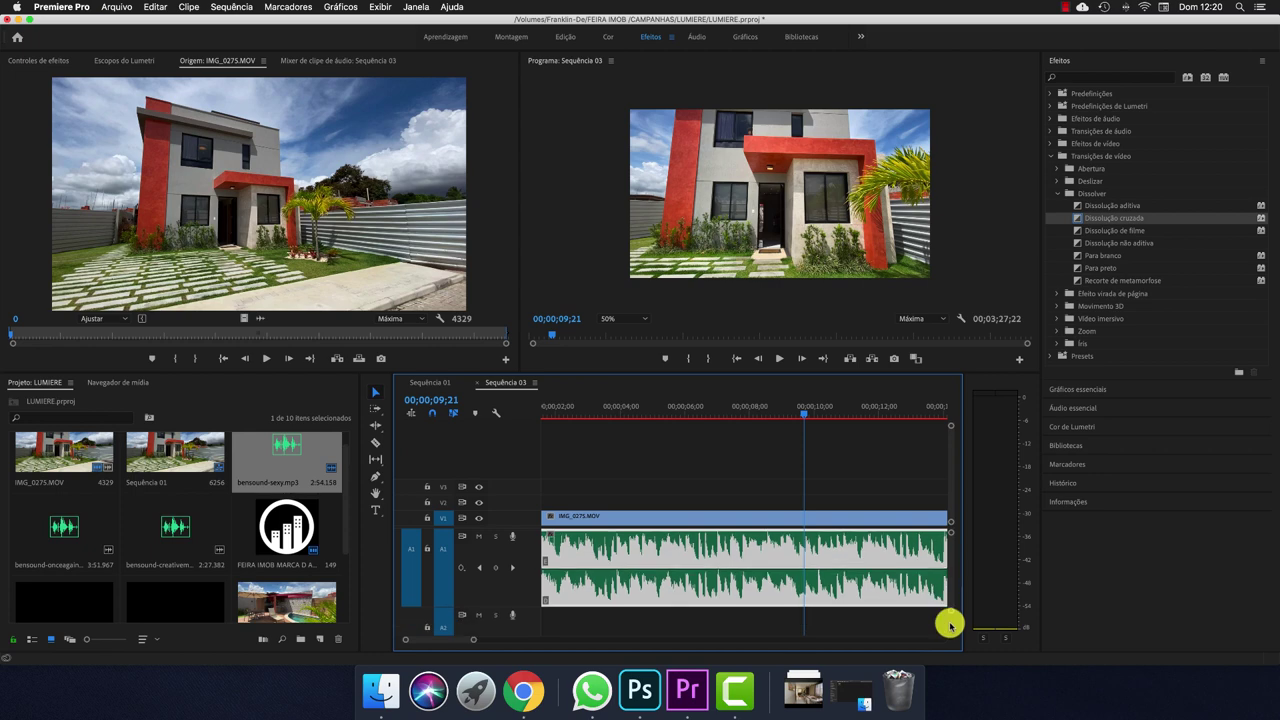
double_click(714, 570)
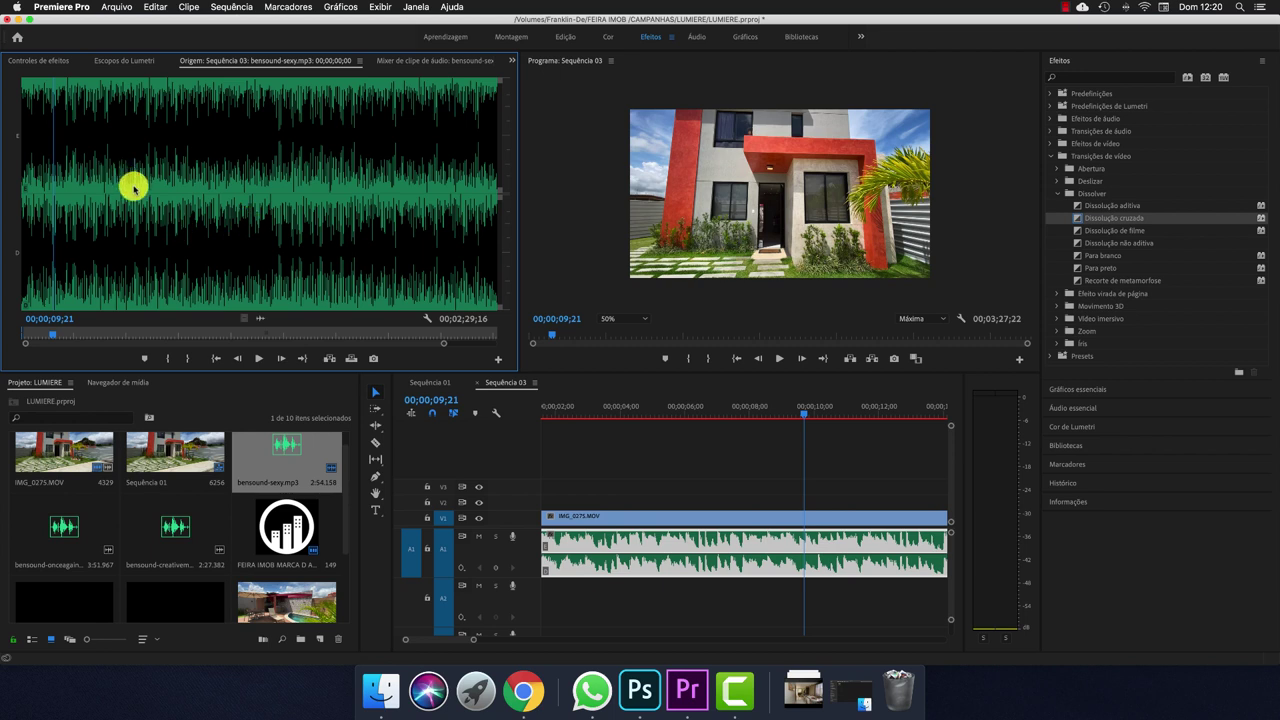
left_click(35, 64)
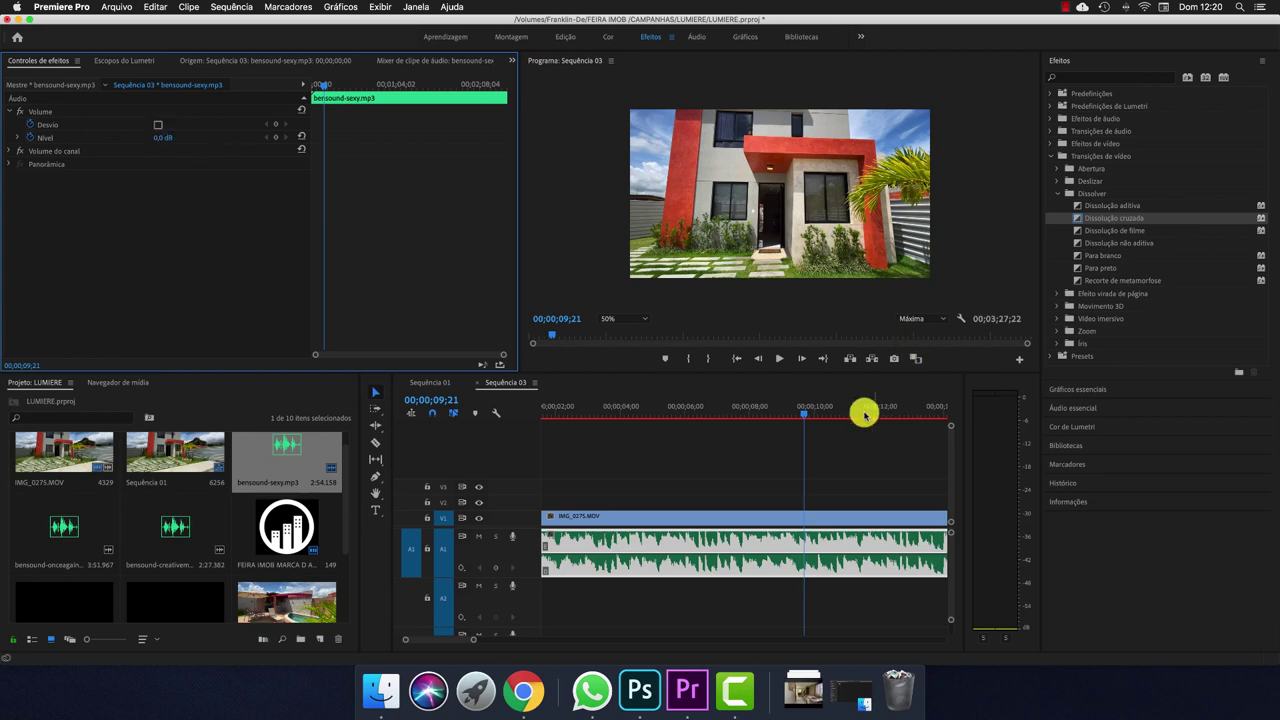
Set the music clip's volume level (Nível) to -287.5 dB at the sequence start, 00;00;00;00
left_click_drag(803, 413, 443, 434)
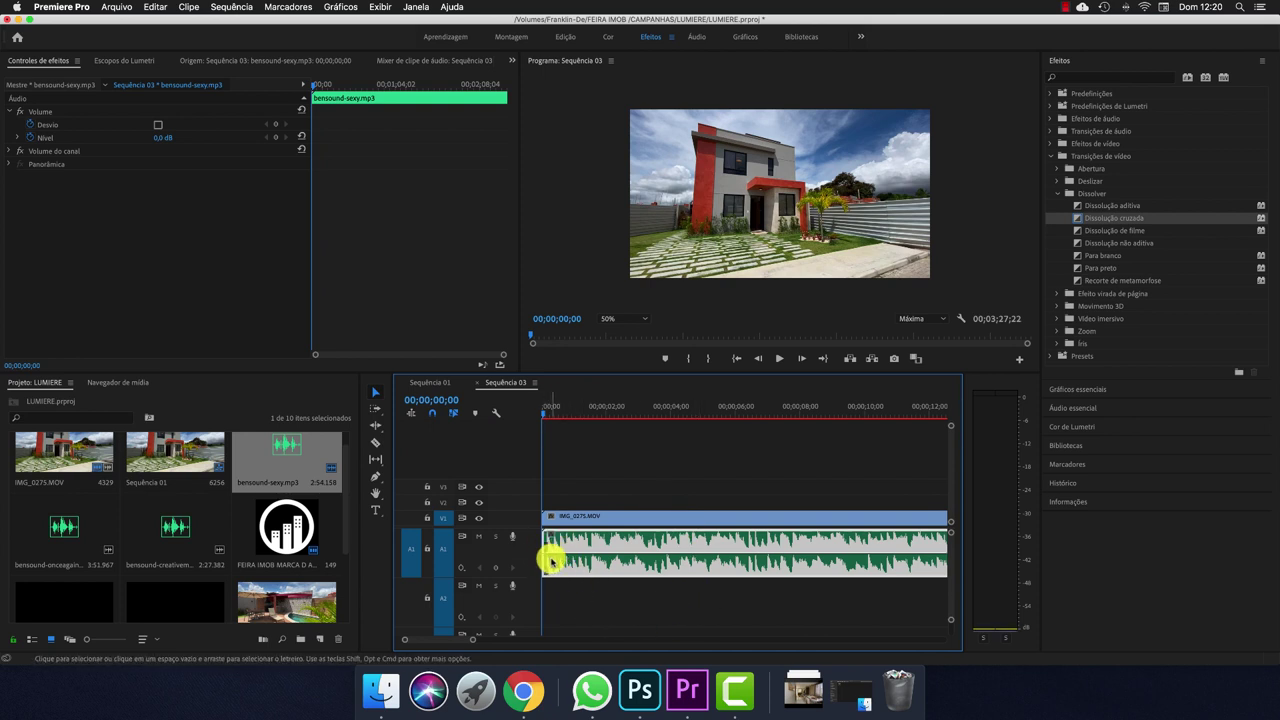
left_click_drag(545, 414, 695, 418)
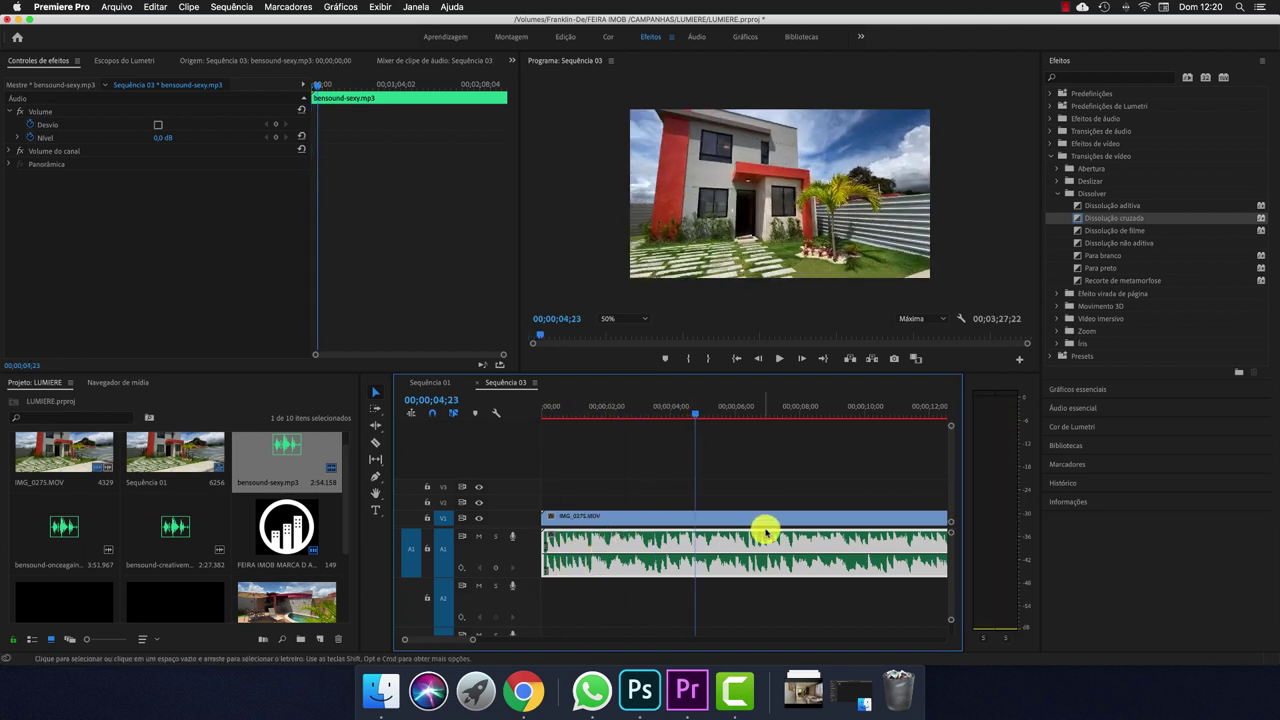
left_click_drag(694, 412, 457, 420)
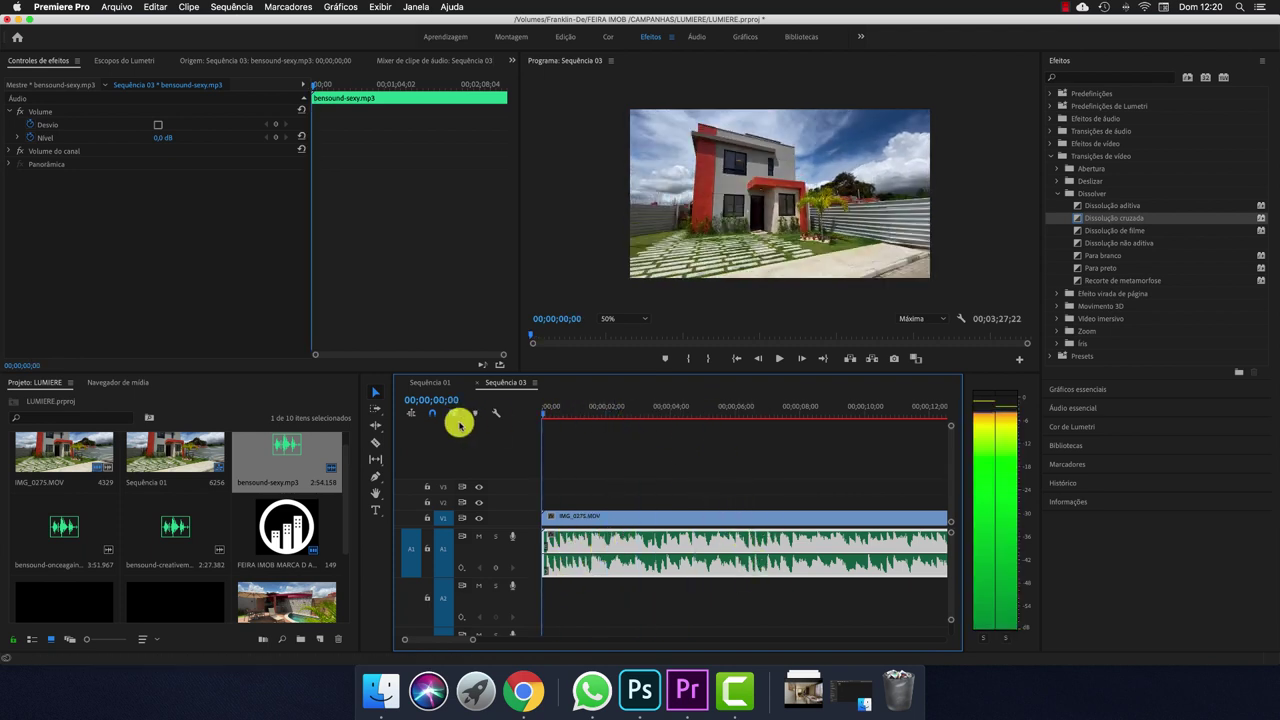
left_click(160, 140)
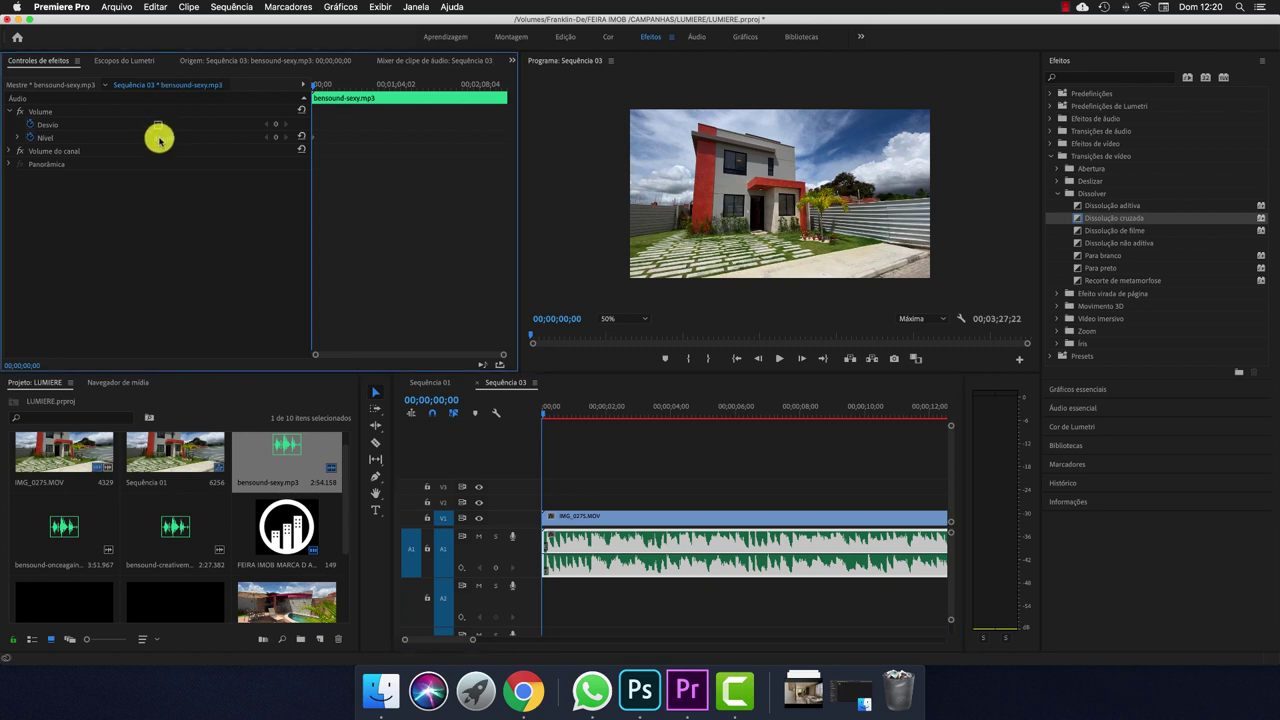
left_click_drag(160, 140, 169, 131)
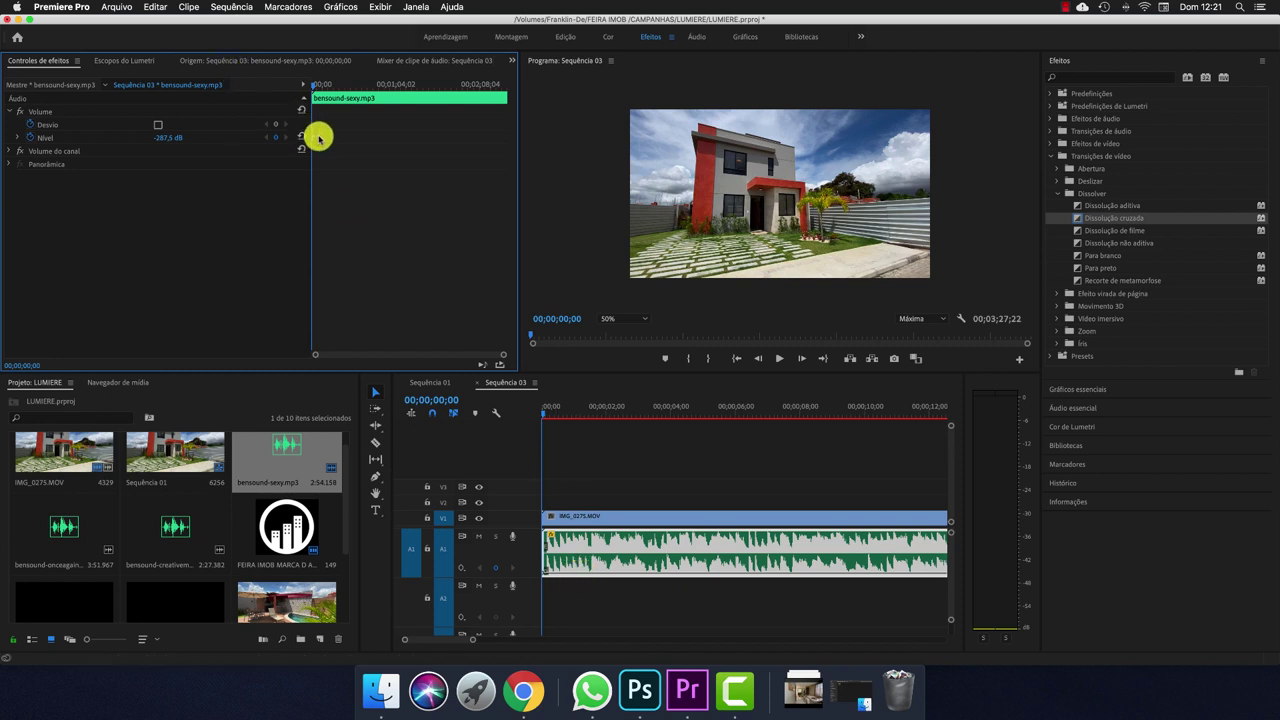
Move the volume level keyframe to the very start of the music clip, then delete it
key("equal")
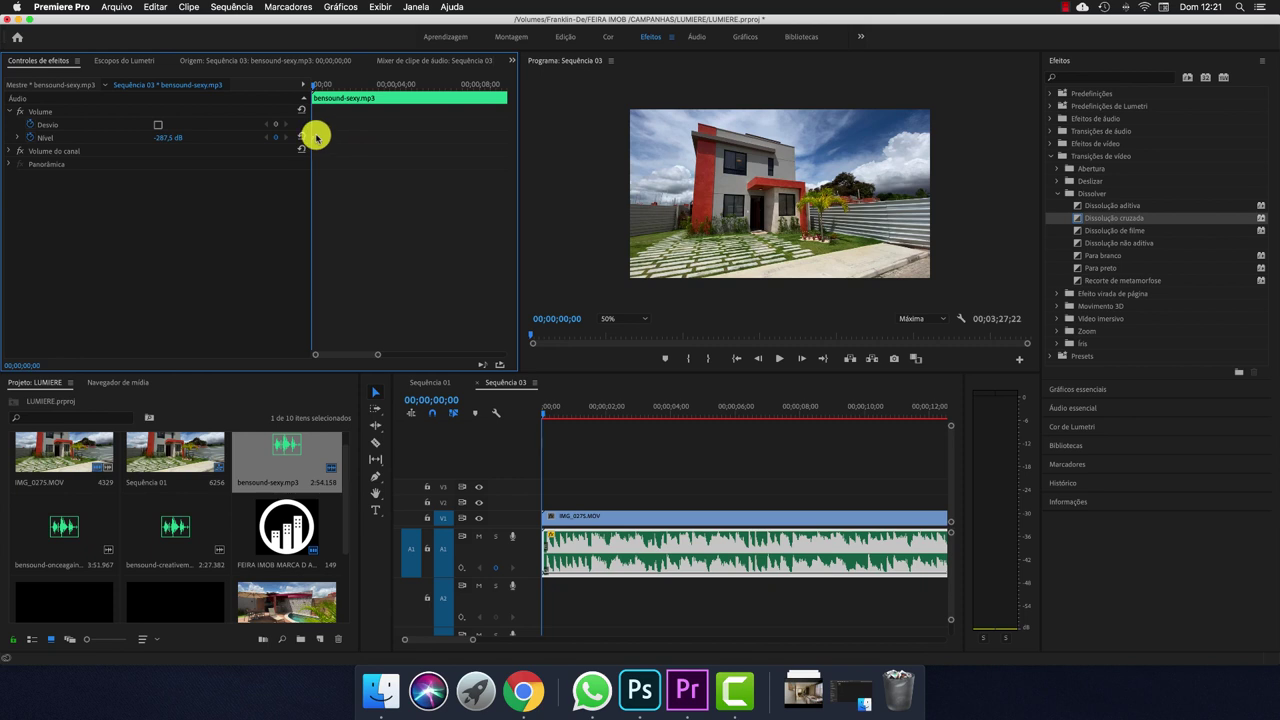
key("equal")
key("equal")
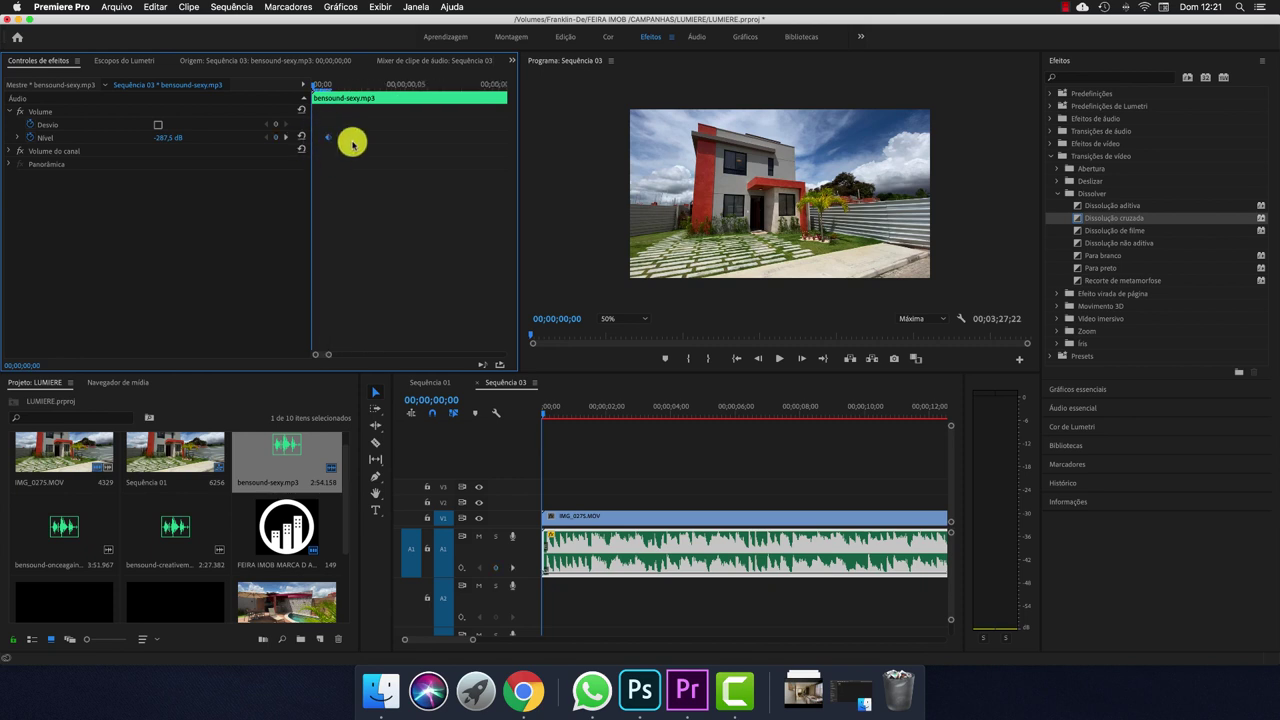
mouse_move(328, 143)
left_mouse_down()
mouse_move(294, 137)
mouse_move(314, 146)
left_mouse_up()
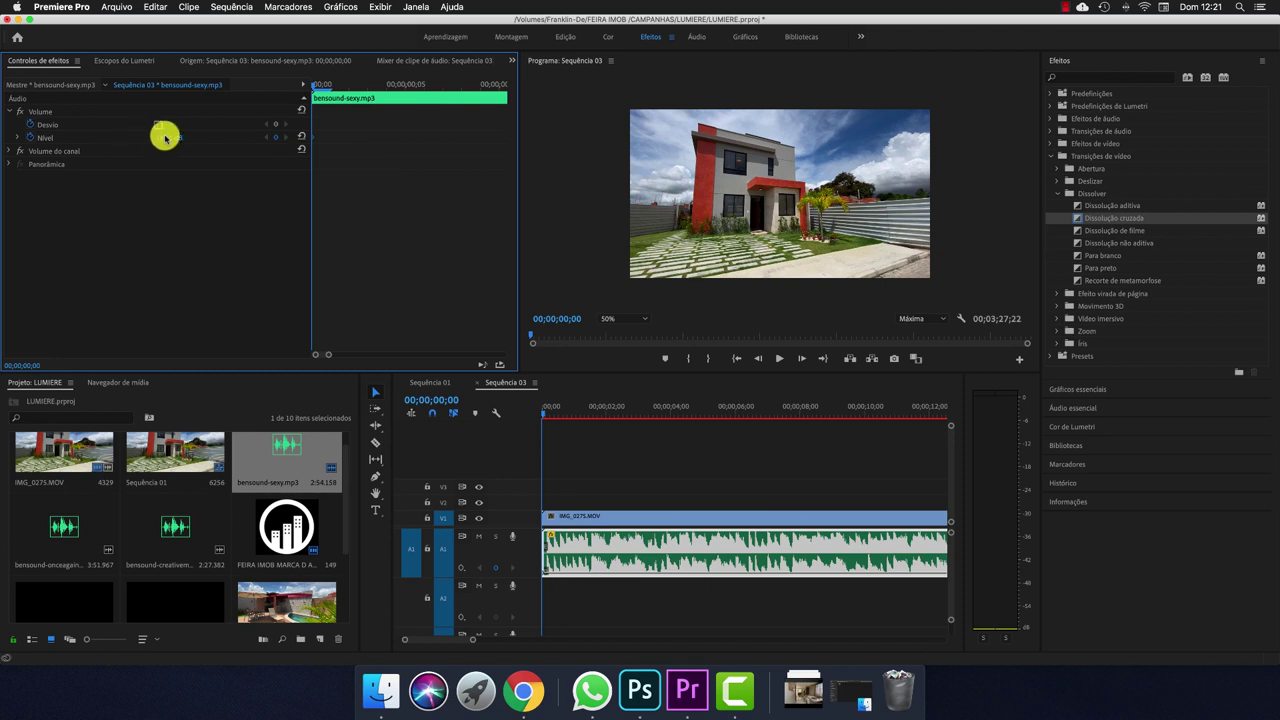
left_click_drag(403, 124, 270, 183)
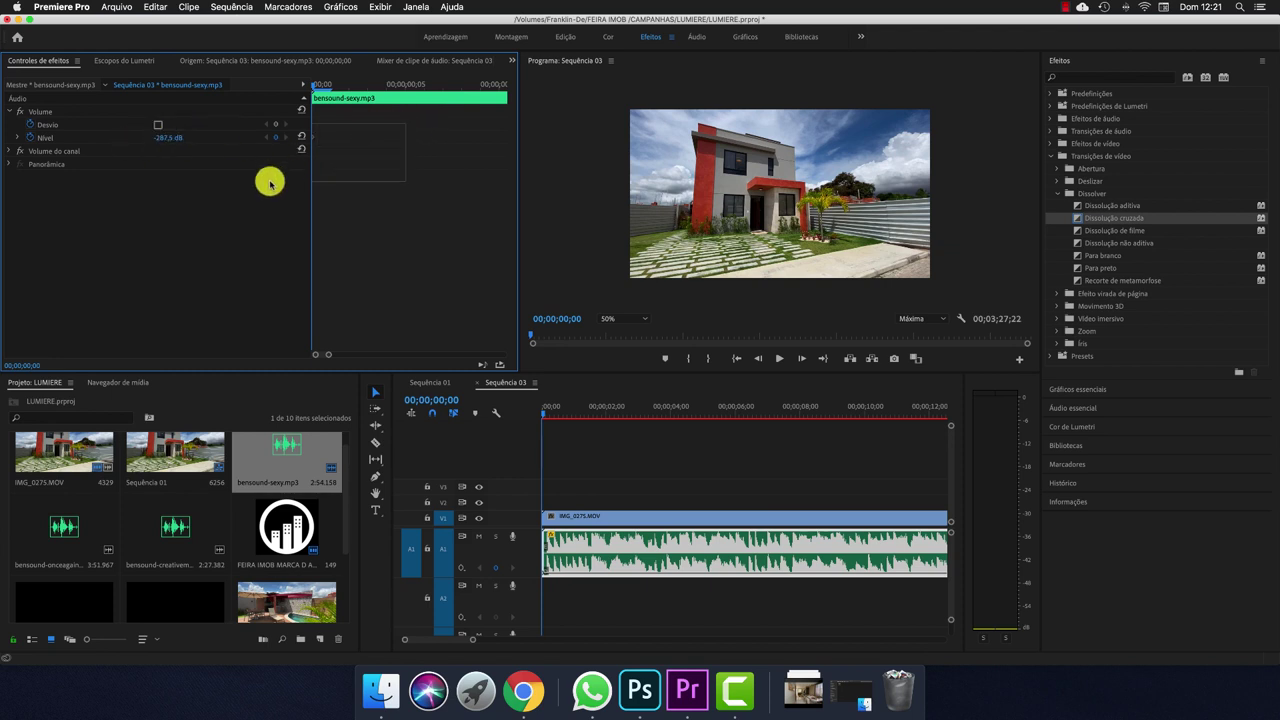
key("Delete")
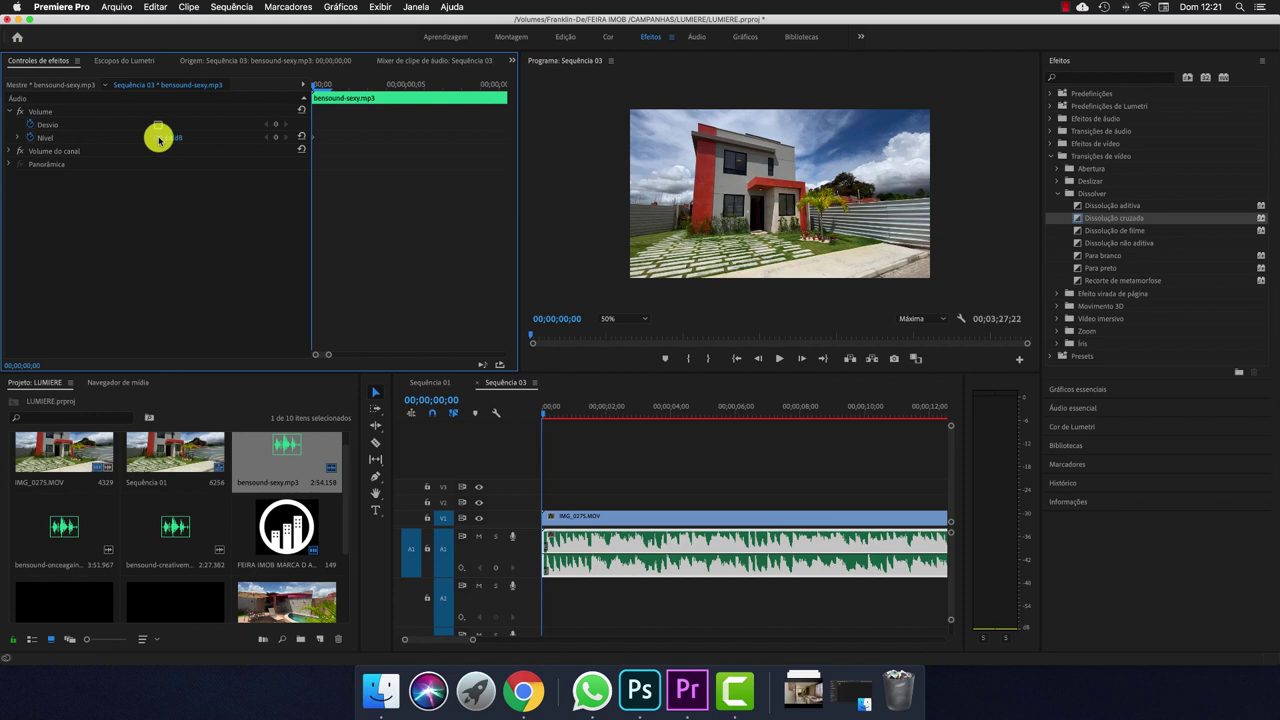
Set the first music clip's volume level (Nível) to -78.3 dB at the sequence start and check it in playback
left_click_drag(159, 140, 172, 138)
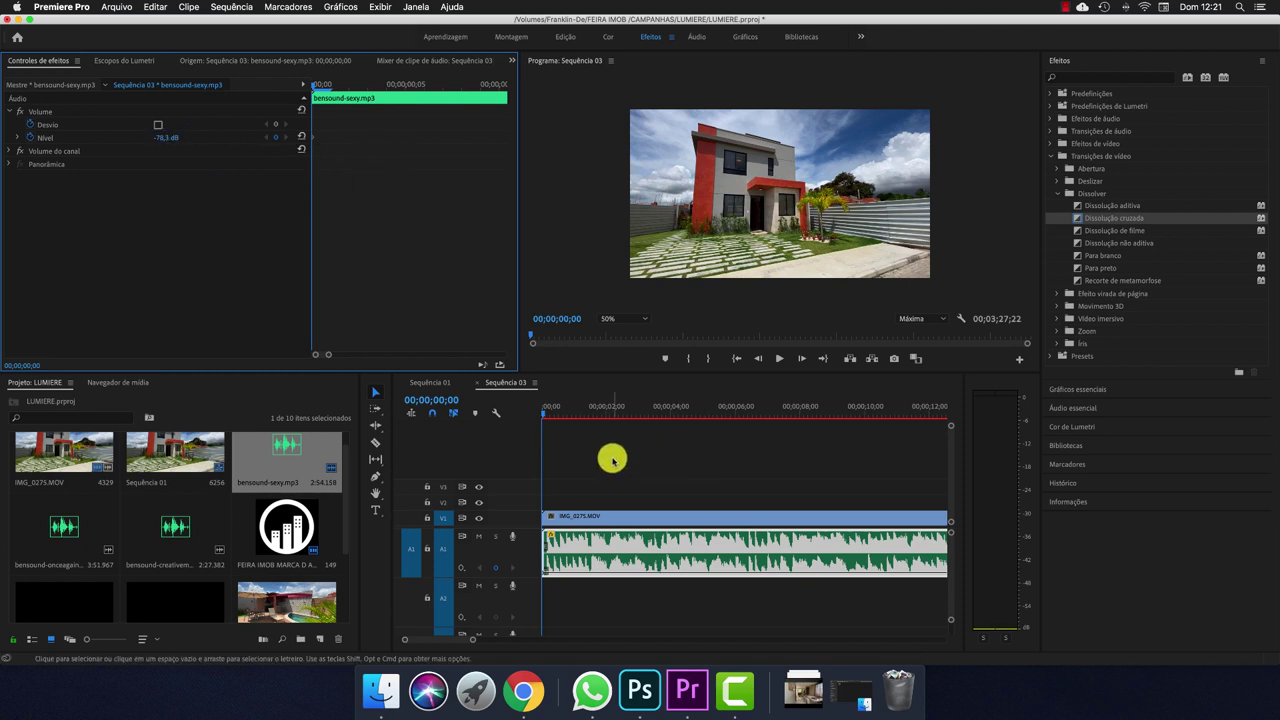
left_click(587, 408)
key("space")
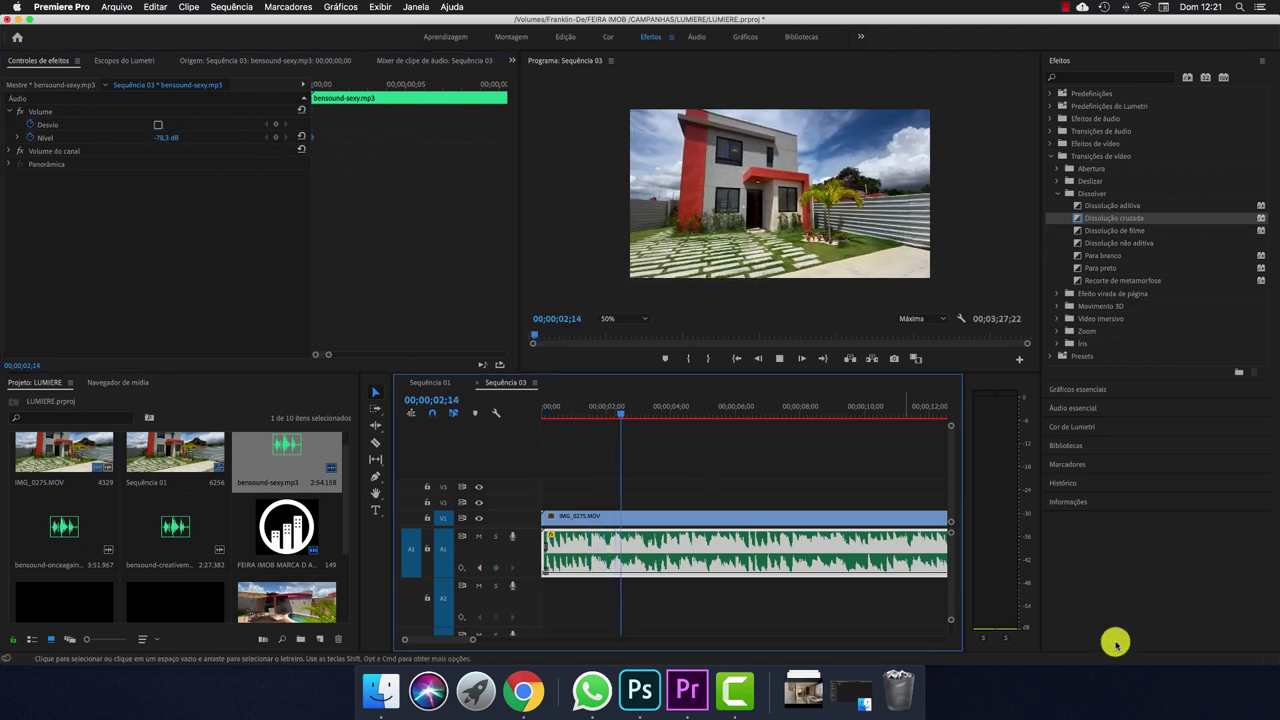
key("space")
Set the music clip's volume level to -30.0 dB at 00;00;02;17 and move that keyframe to about 00;00;00;03
left_click(166, 136)
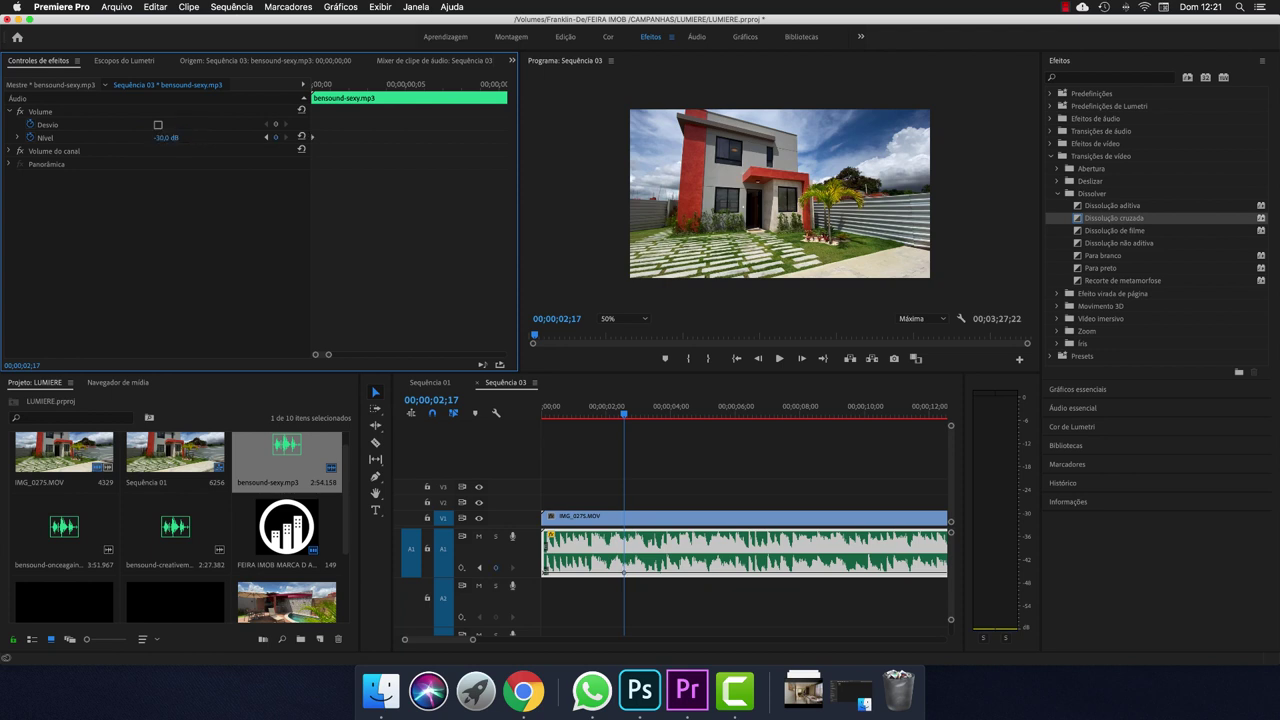
key("space")
key("space")
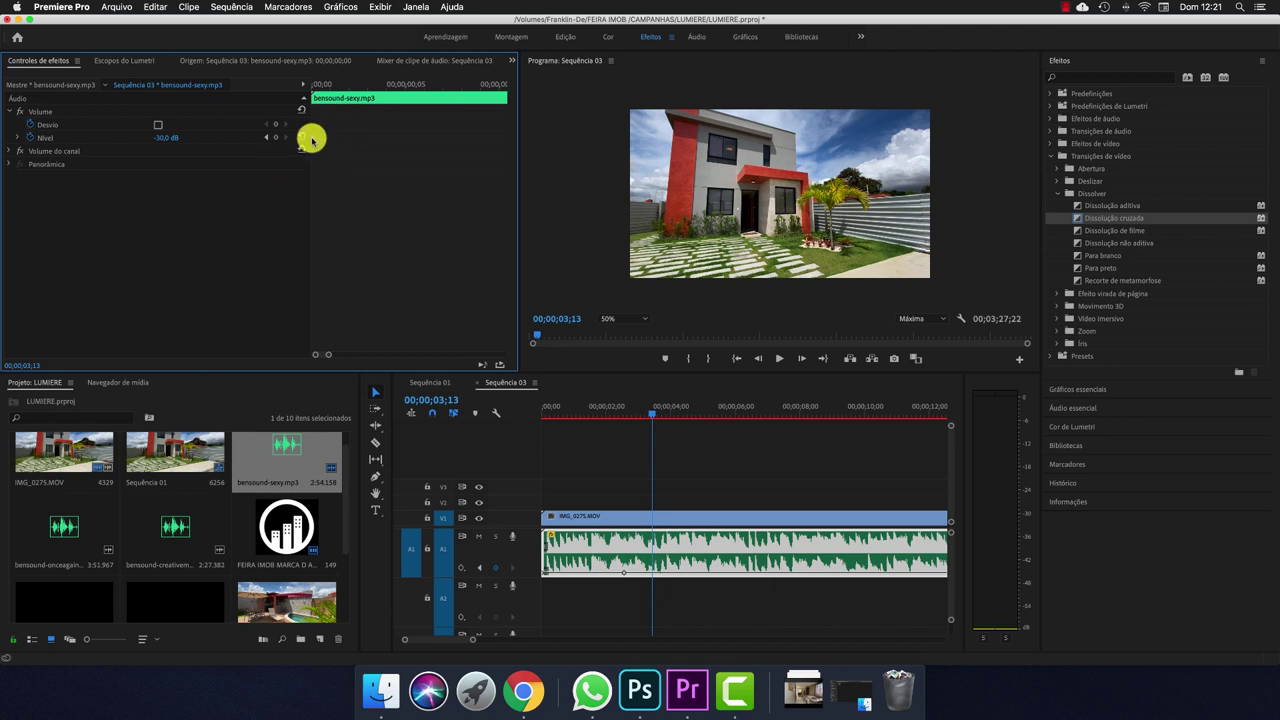
left_click(626, 572)
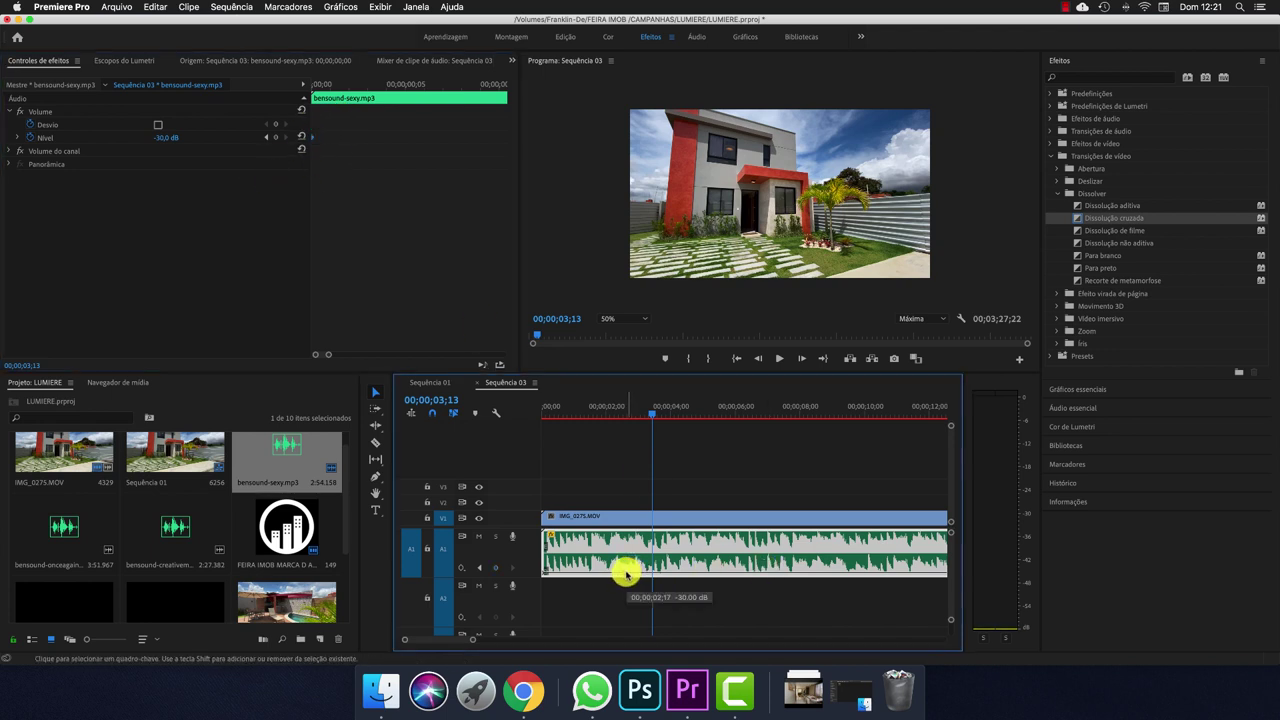
left_click_drag(626, 572, 623, 572)
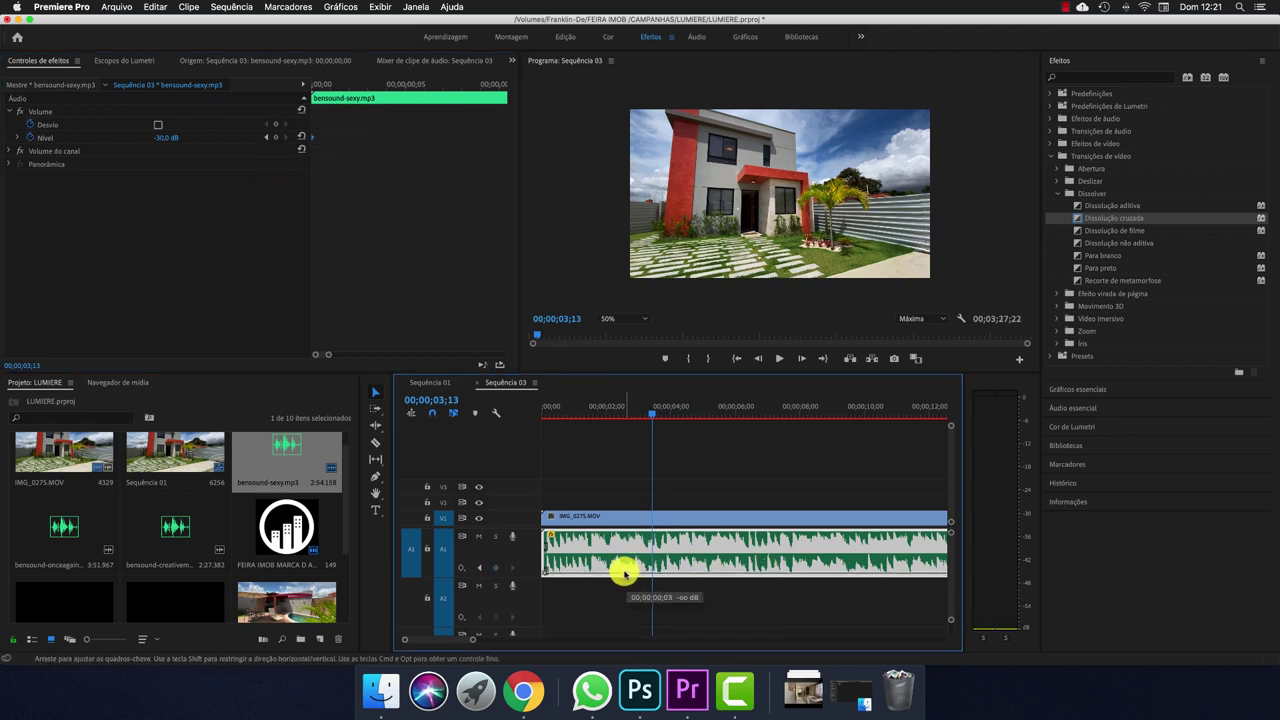
Play the music from the sequence start, undo the second volume keyframe and check the level in playback again
left_click_drag(654, 404, 517, 440)
key("space")
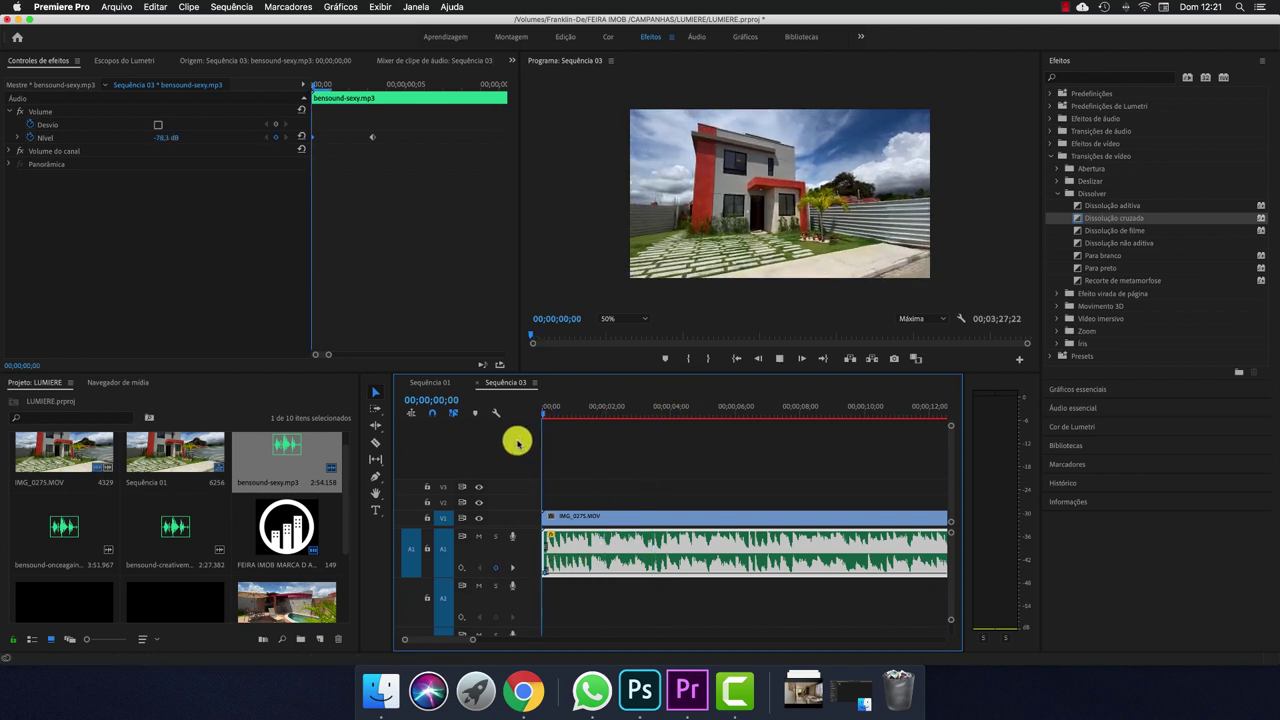
key("space")
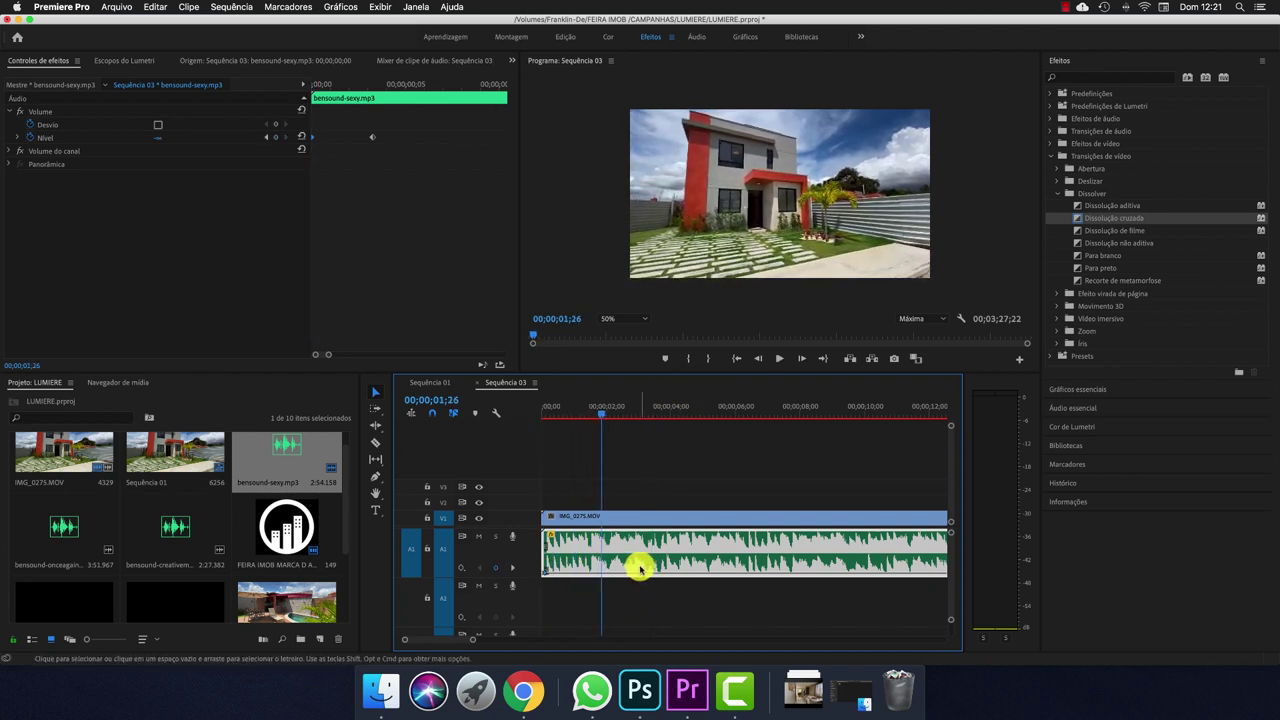
left_click_drag(640, 568, 640, 564)
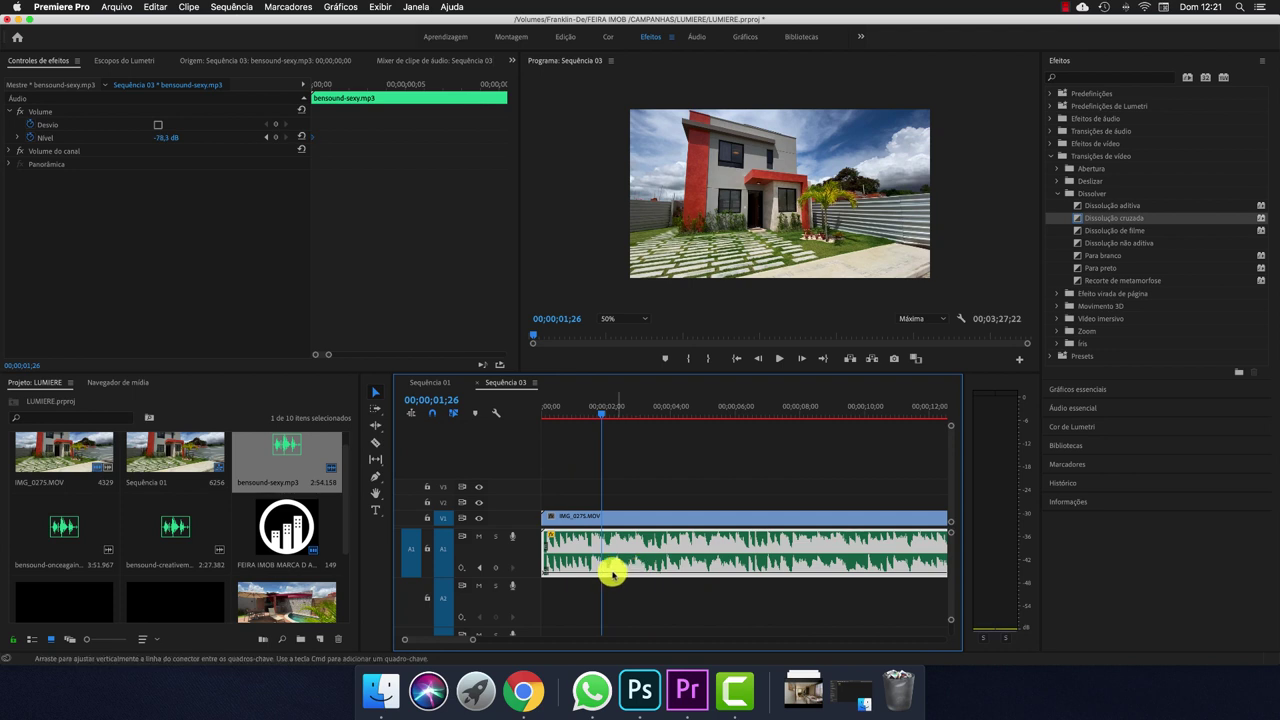
key("z")
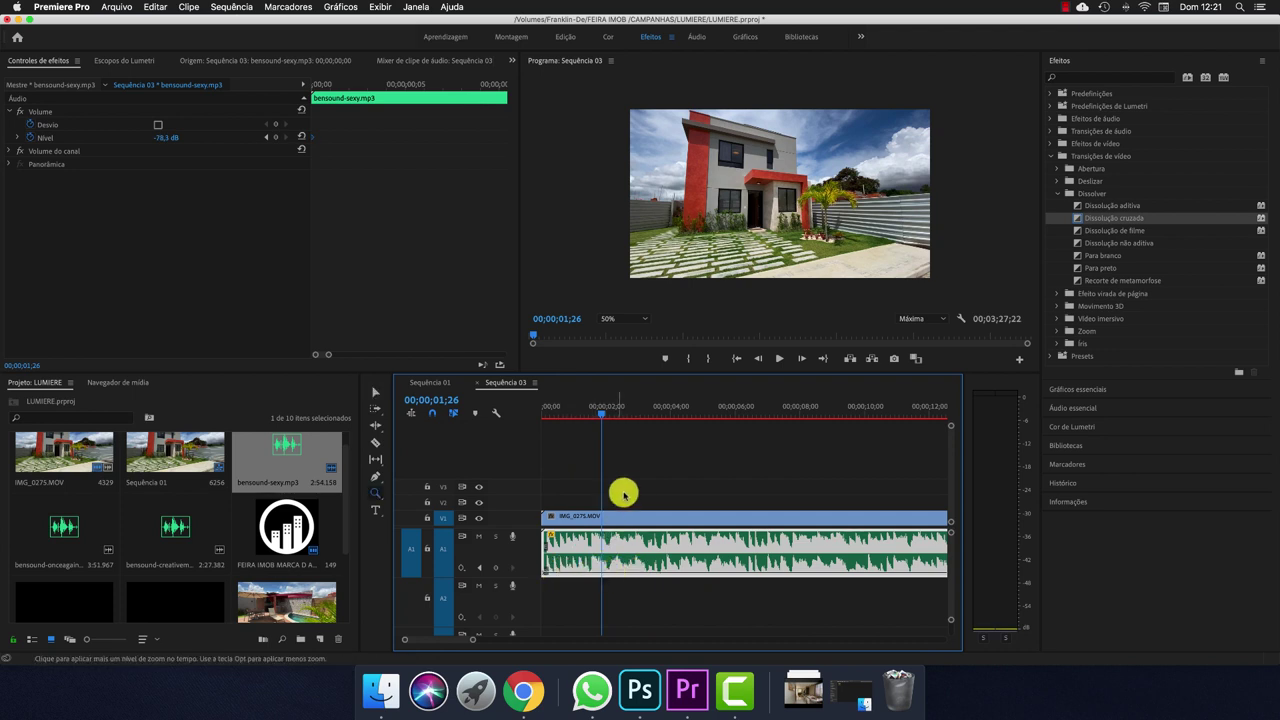
key("space")
key("space")
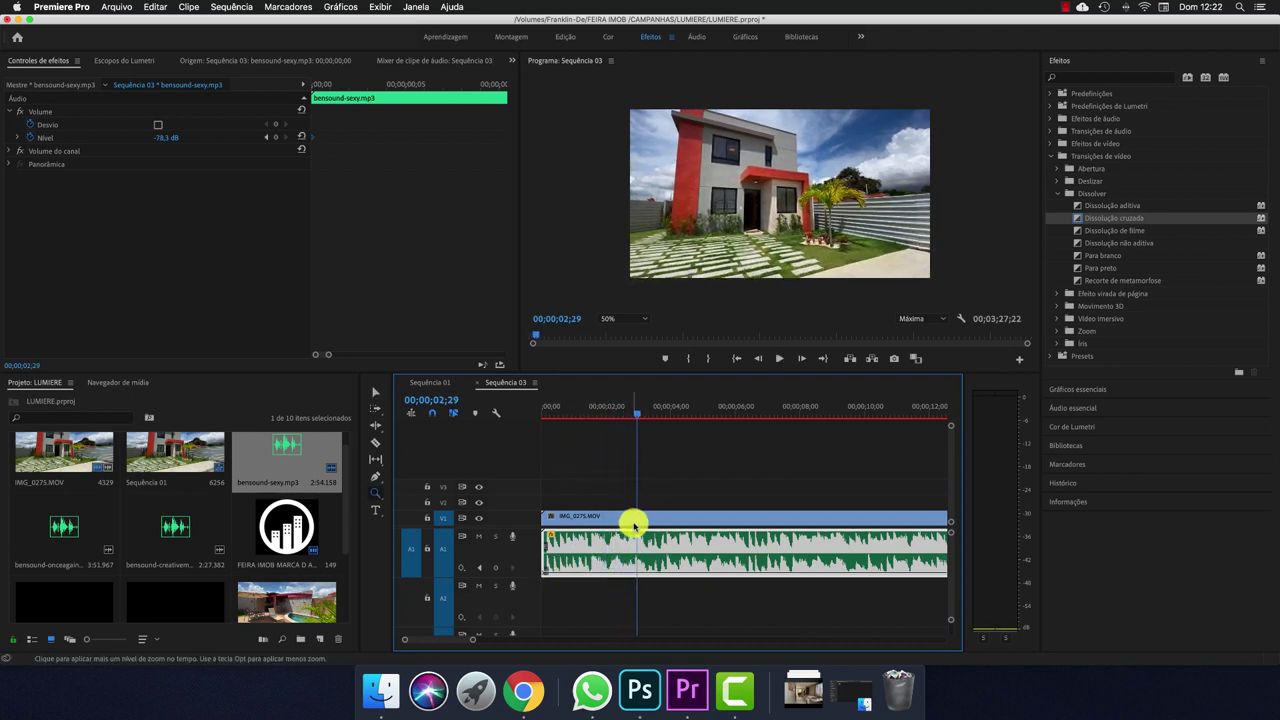
Set the first music clip's volume level to -30.0 dB at 00;00;00;05 and listen to the result
left_click(172, 137)
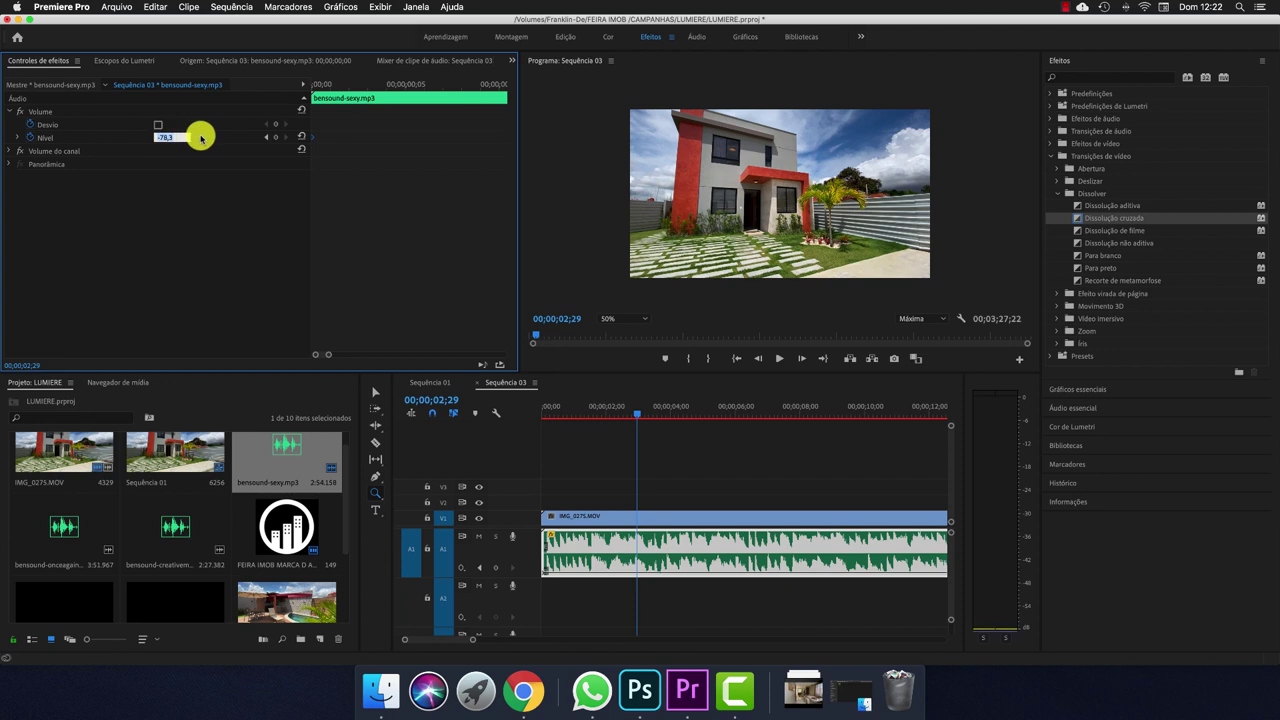
left_click_drag(640, 417, 546, 430)
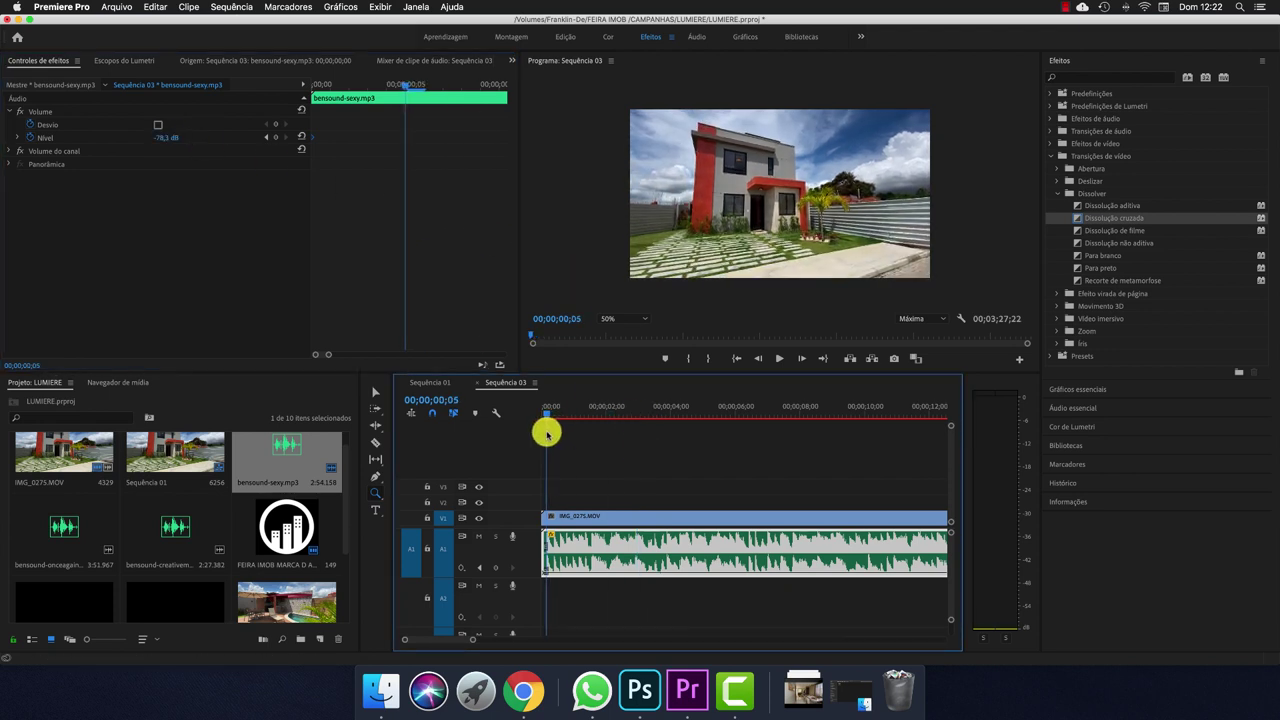
left_click(171, 138)
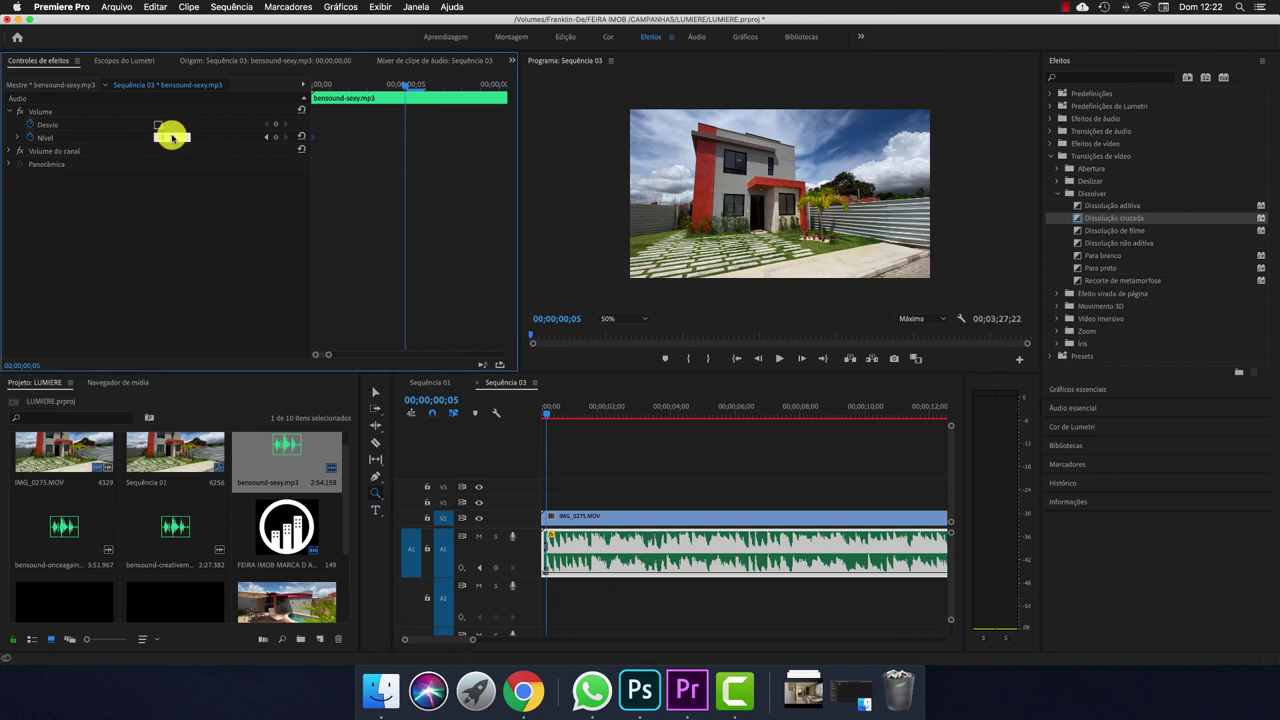
key("space")
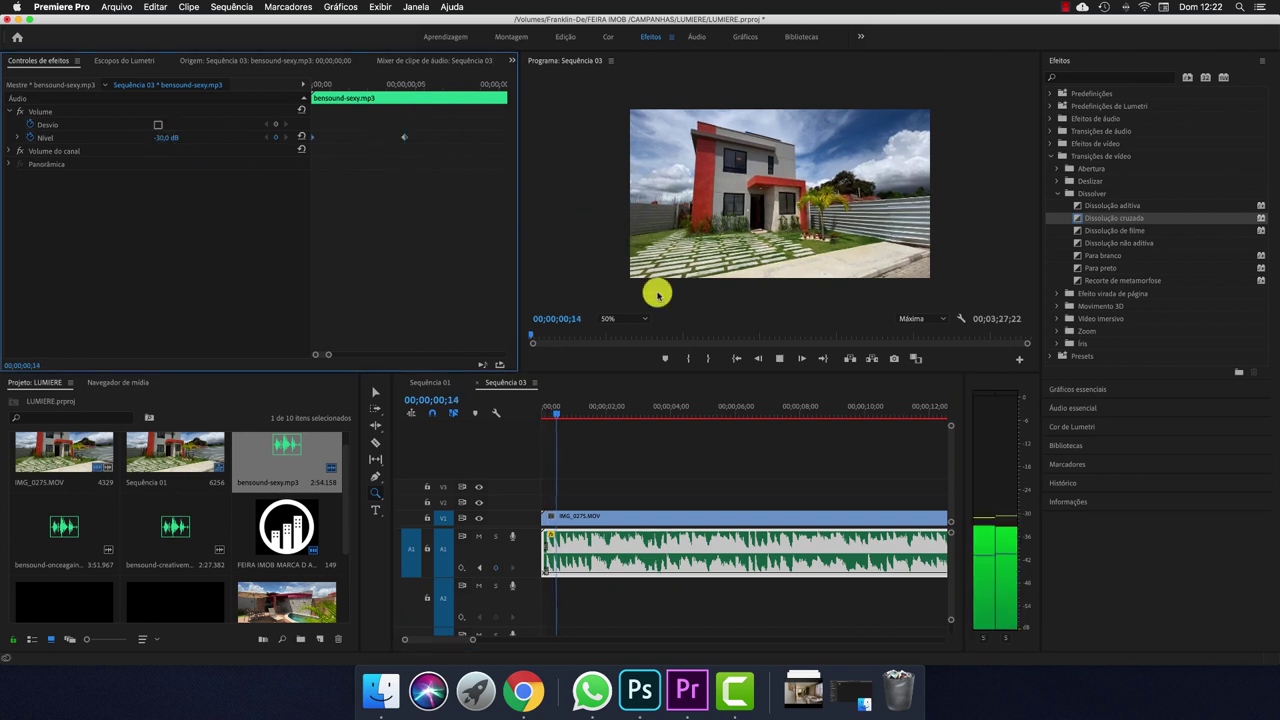
left_click(716, 463, "alt")
left_click(716, 463, "alt")
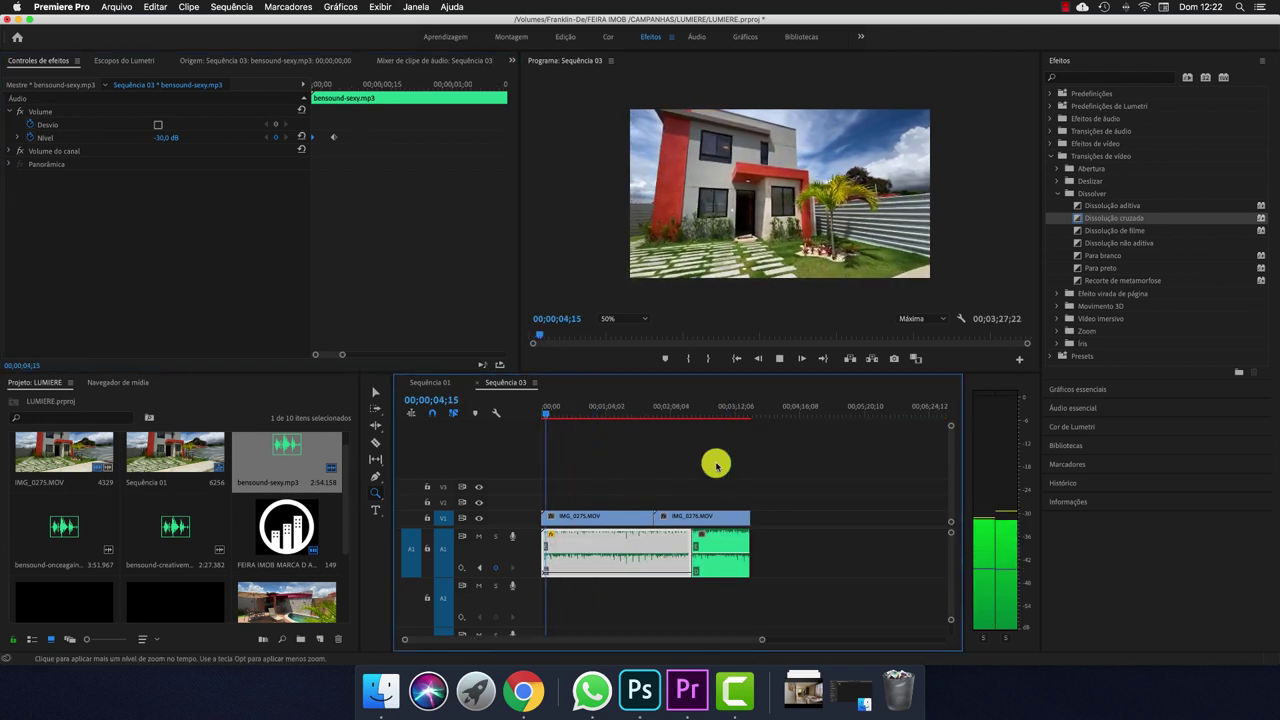
key("space")
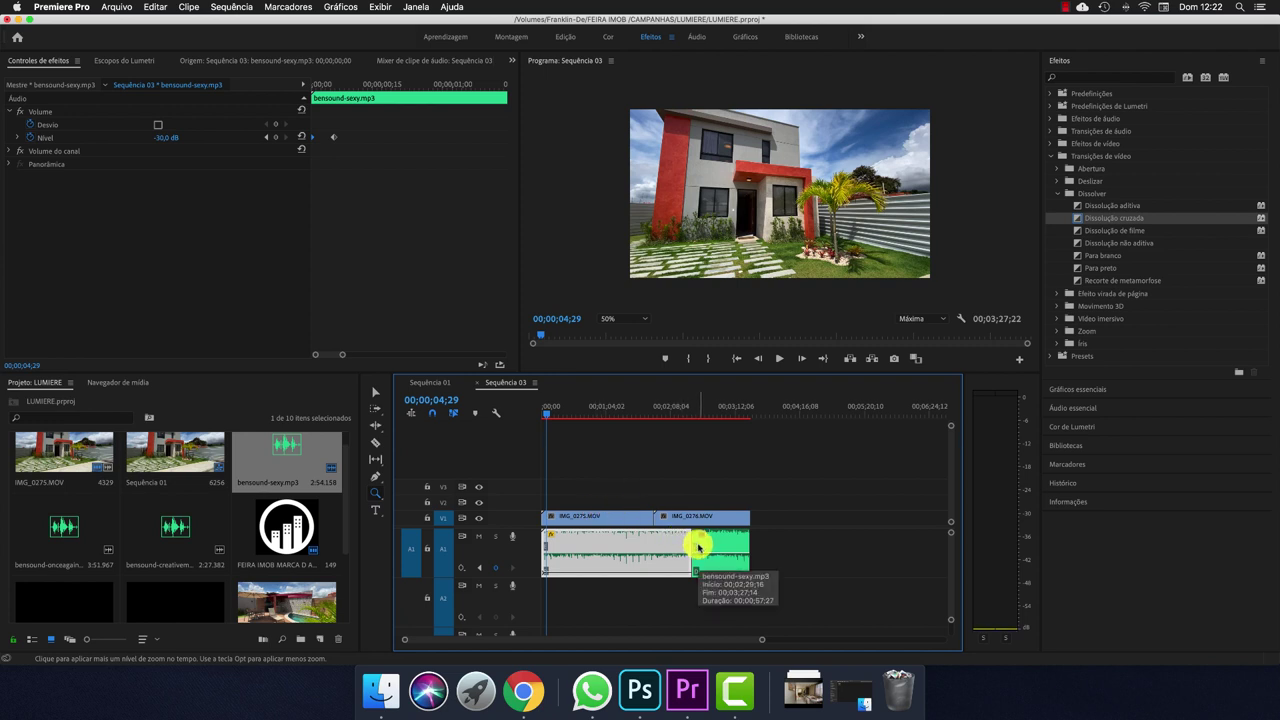
Set the second bensound-sexy.mp3 clip's volume level to -30.0 dB
key("v")
left_click(735, 550)
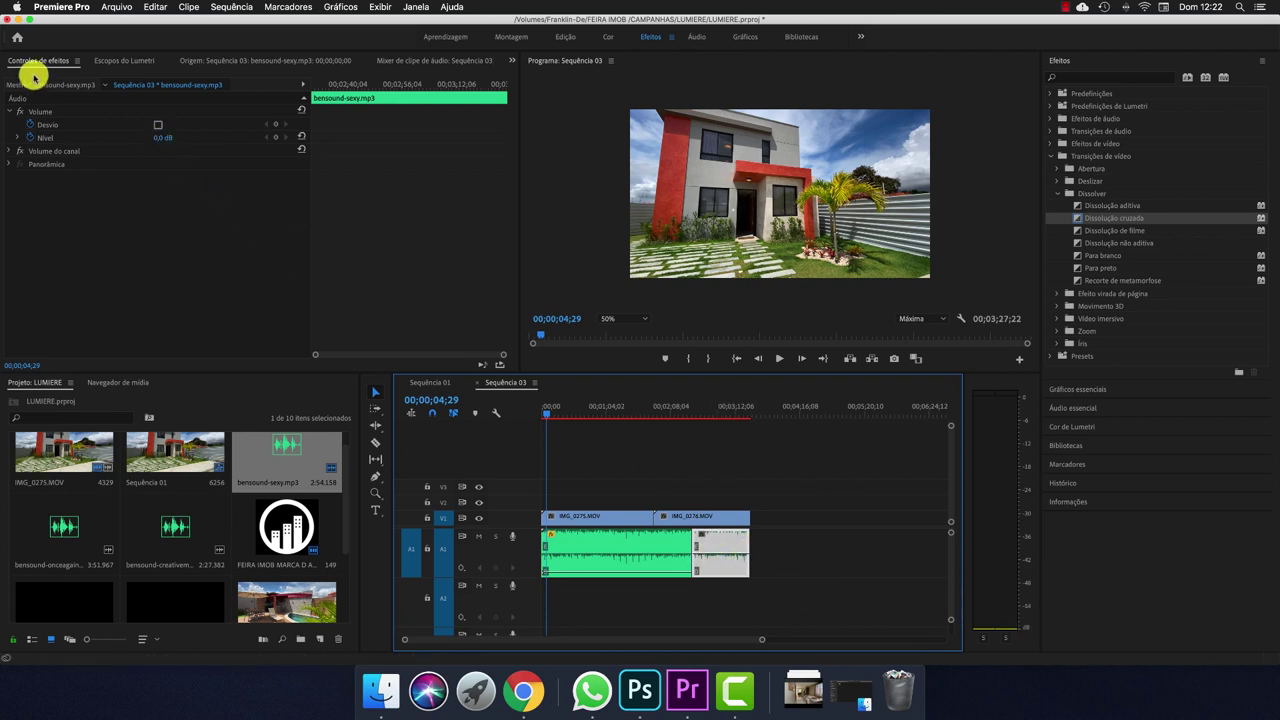
left_click(163, 138)
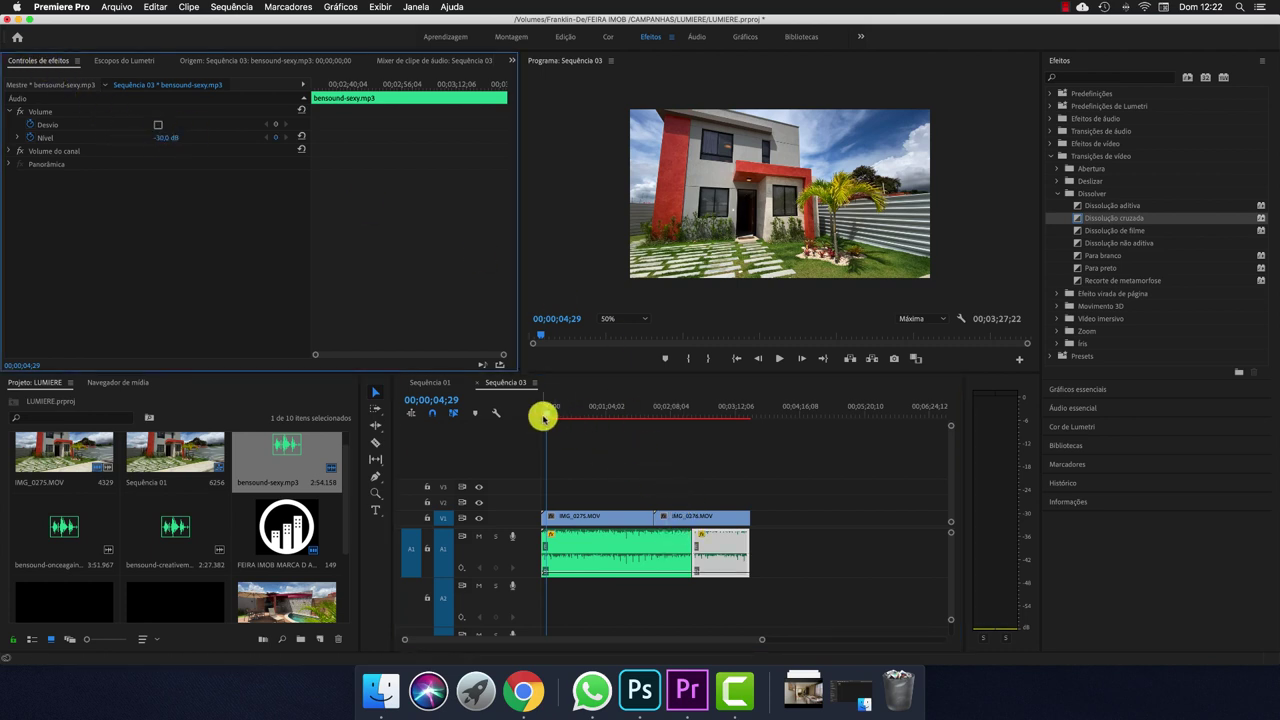
Place the FEIRA IMOB MARCA D AGUA.png watermark on track V2 at the sequence start, 00;00;00;00
left_click_drag(545, 416, 513, 437)
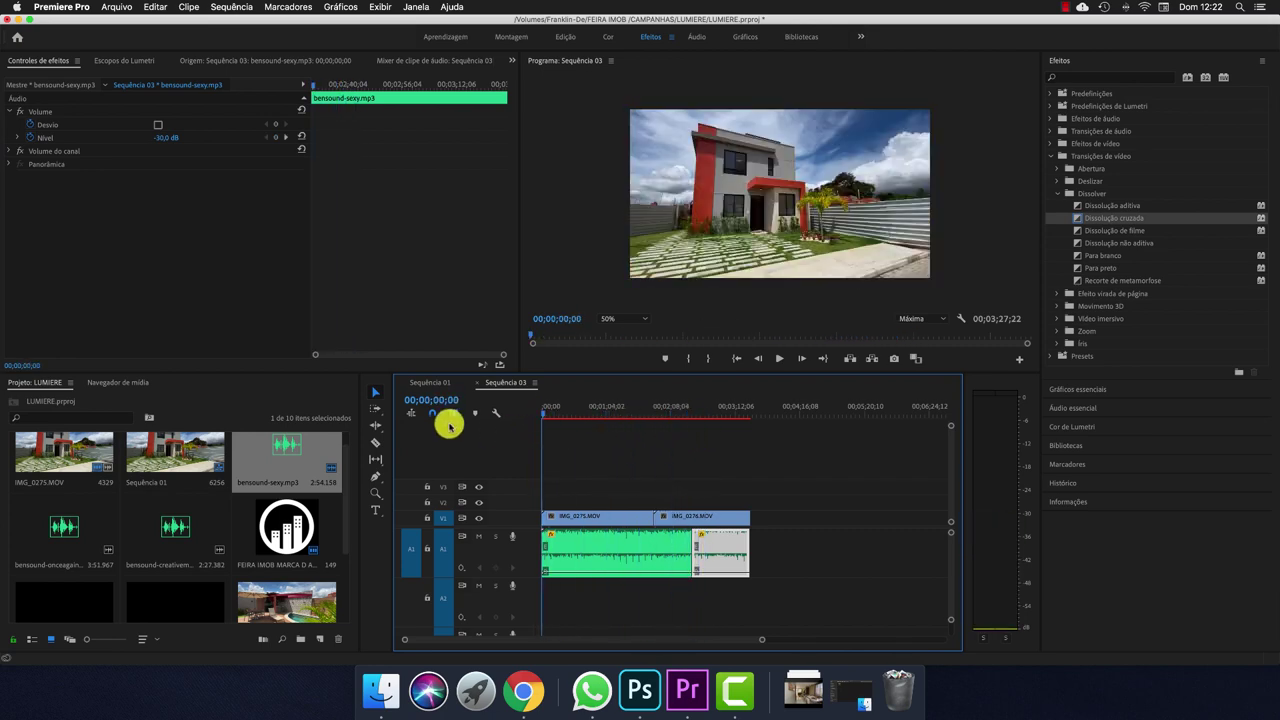
left_click(288, 522)
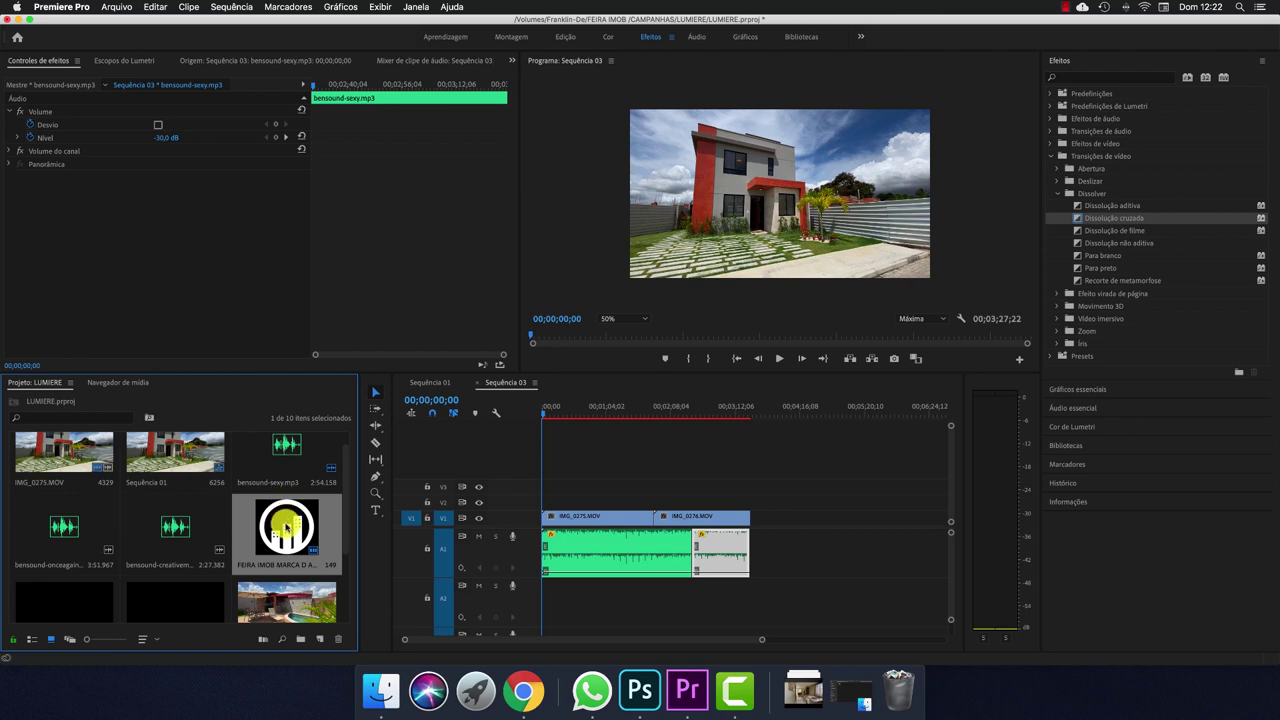
left_click_drag(285, 525, 538, 507)
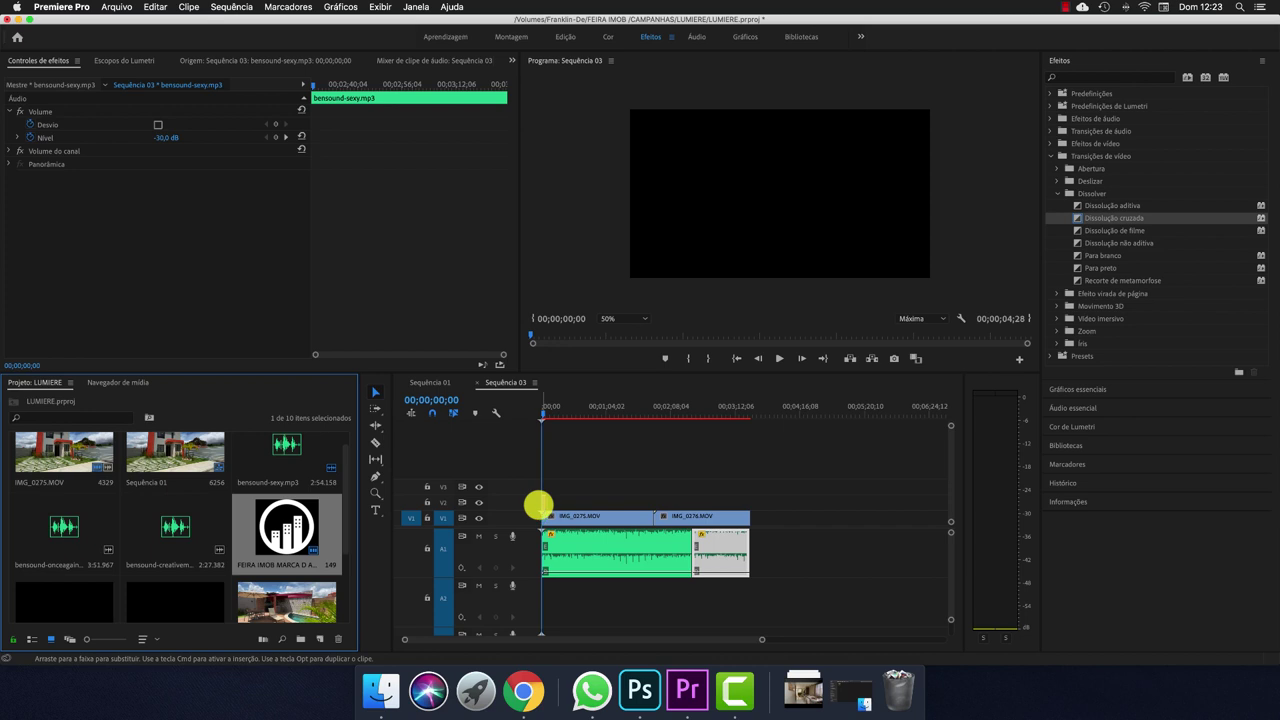
left_click_drag(538, 507, 541, 502)
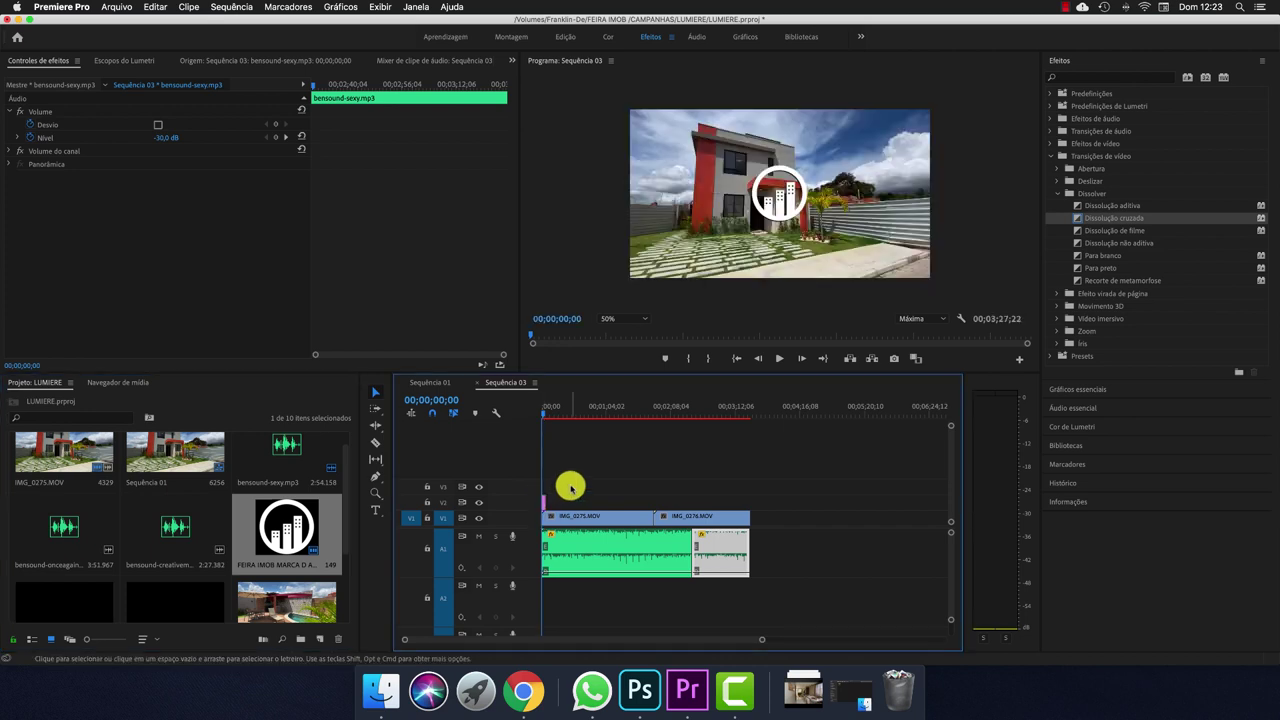
Play the sequence from the start until past the end of the watermark clip
key("=")
key("=")
key("=")
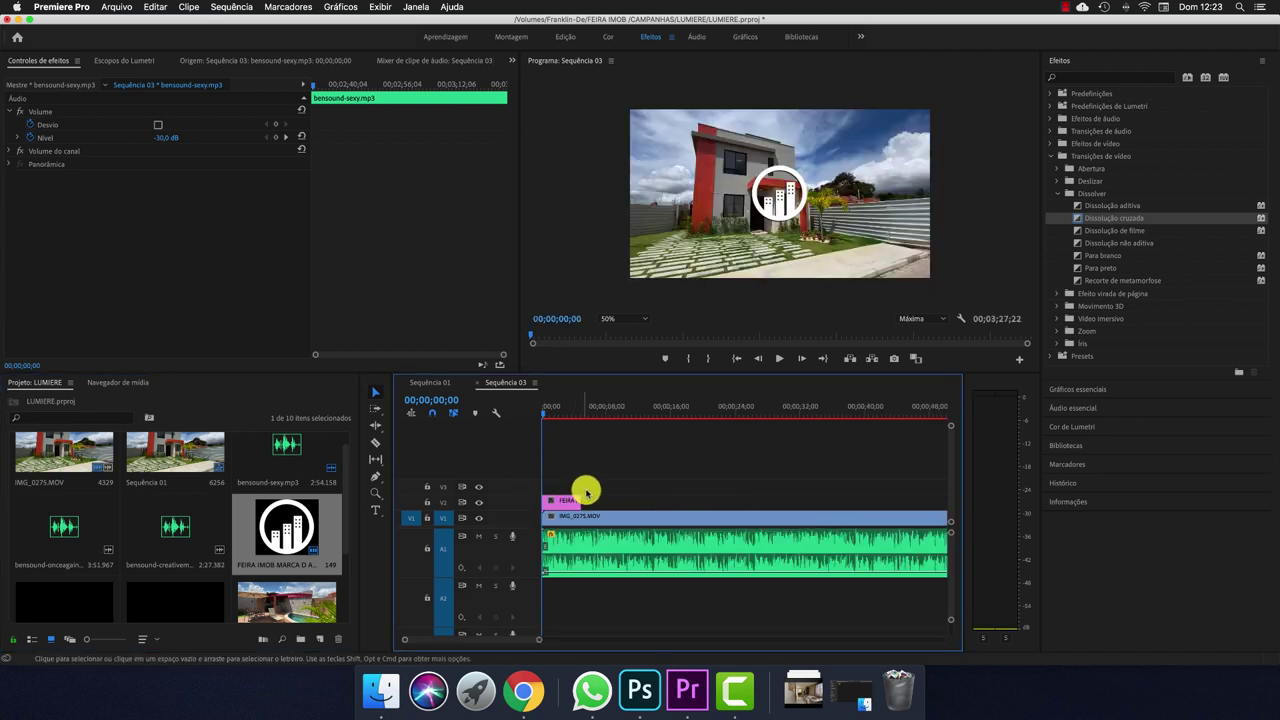
key("space")
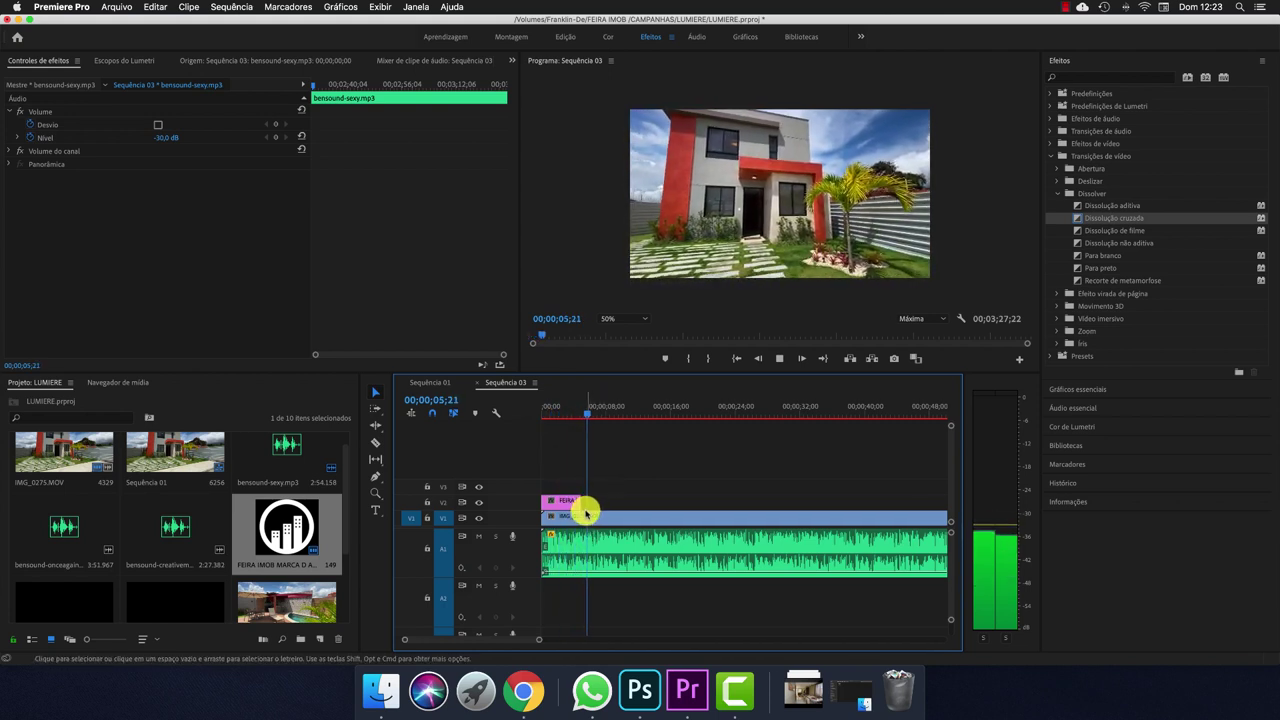
key("space")
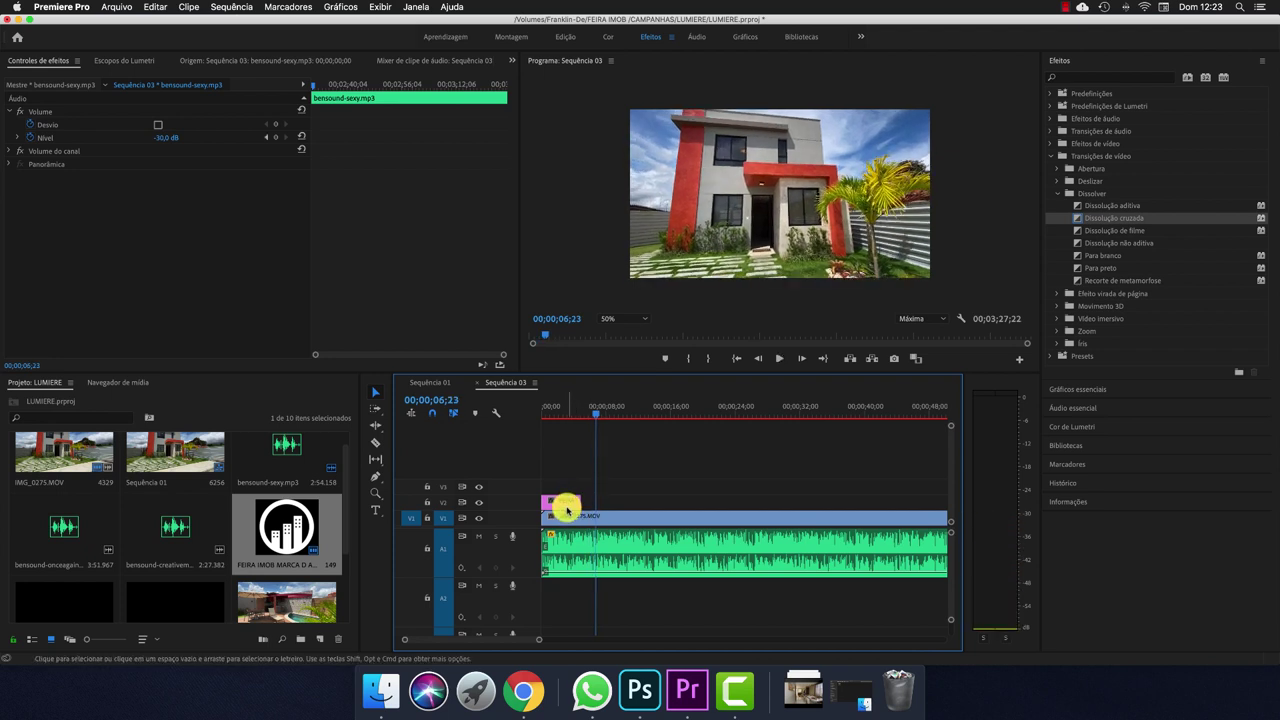
Extend the watermark clip on V2 to the end of the last video clip
left_click(567, 505)
key("=")
key("=")
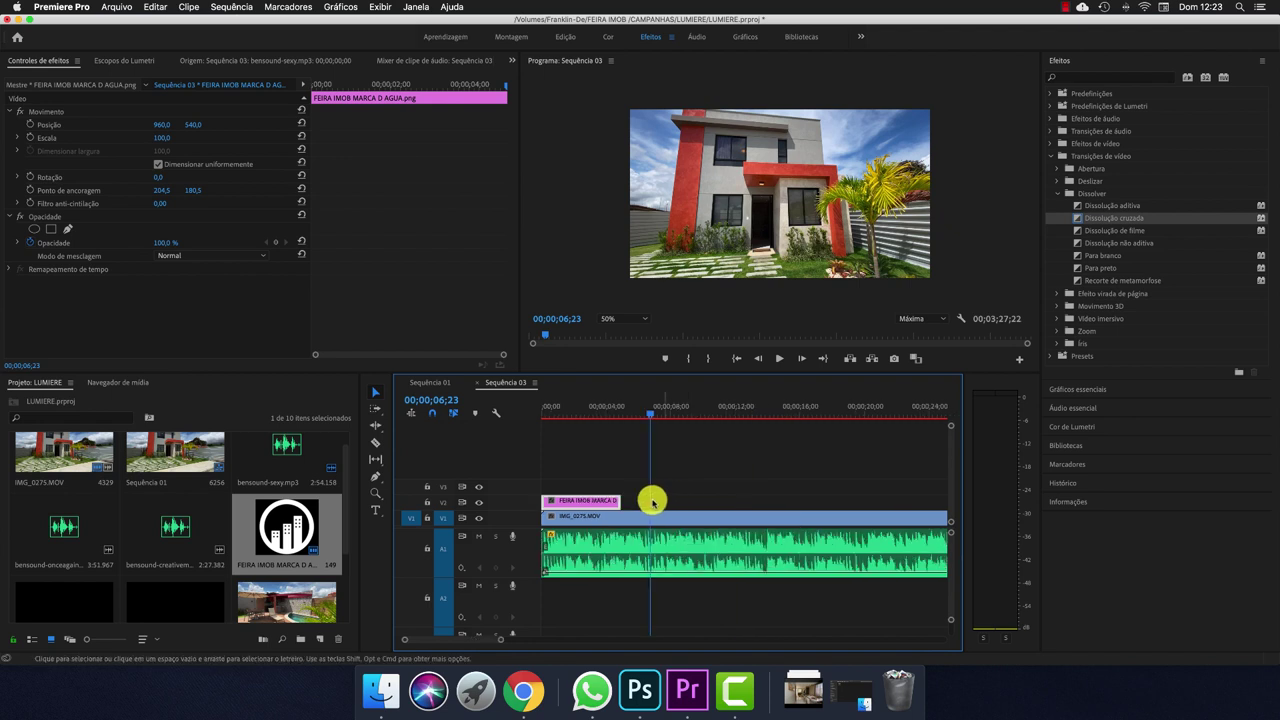
key("minus")
key("minus")
left_click_drag(580, 505, 636, 500)
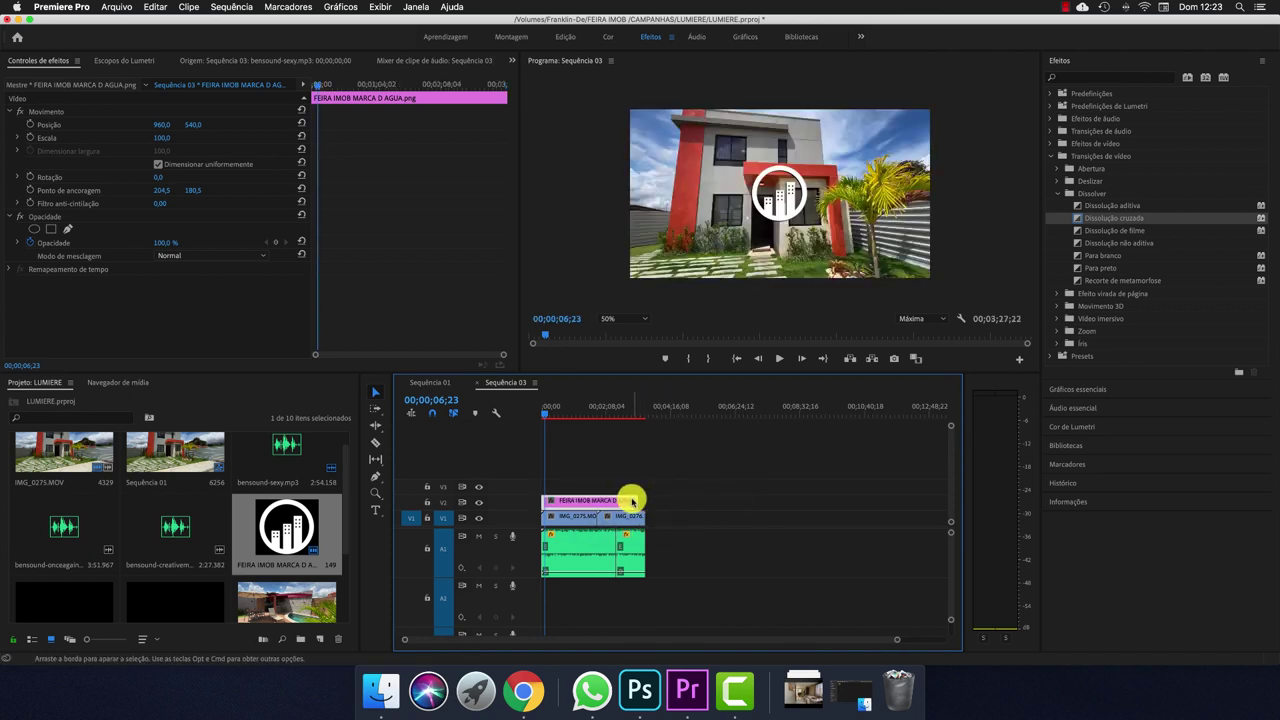
scroll(643, 503, "up", 5)
scroll(831, 497, "down", 2)
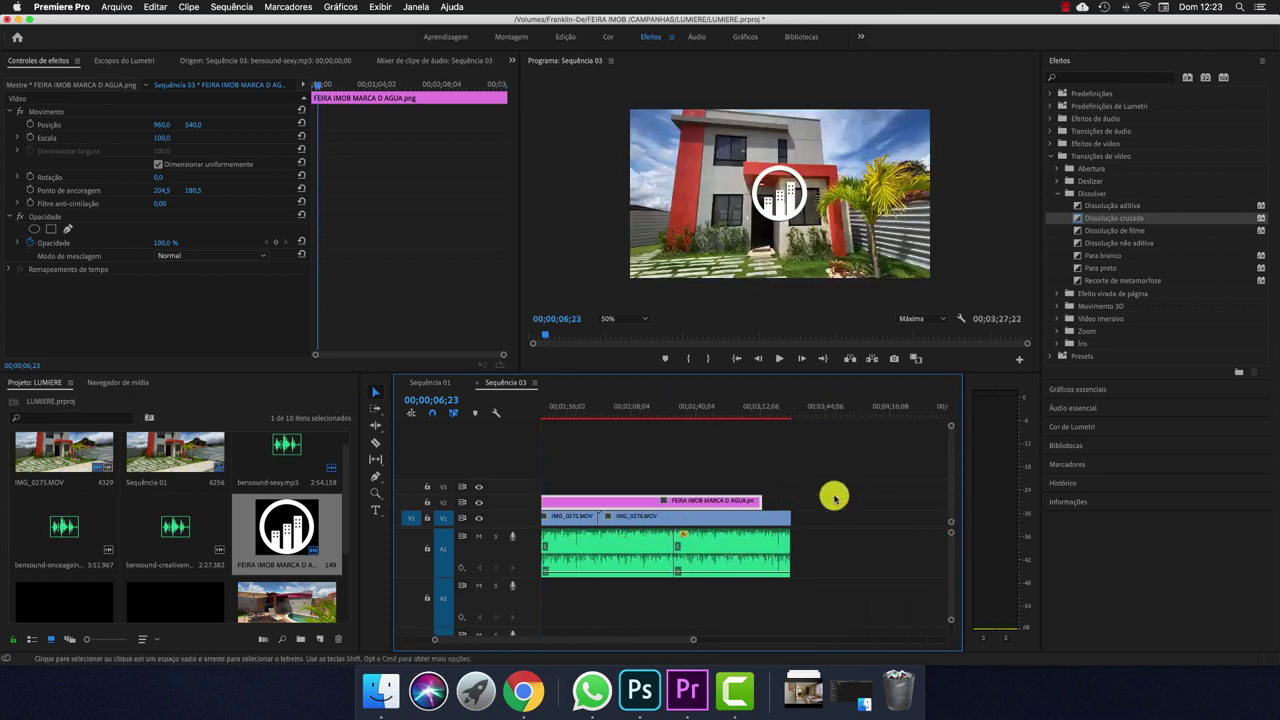
left_click_drag(760, 500, 790, 498)
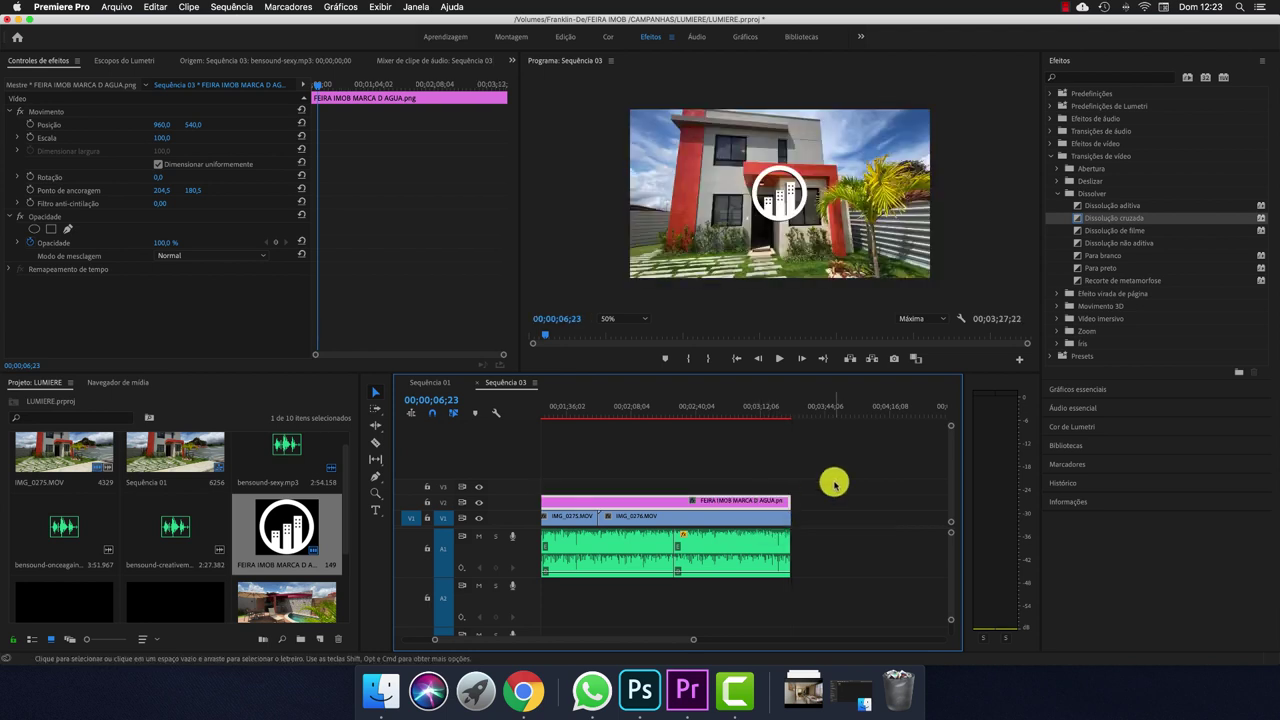
scroll(700, 440, "down", 5)
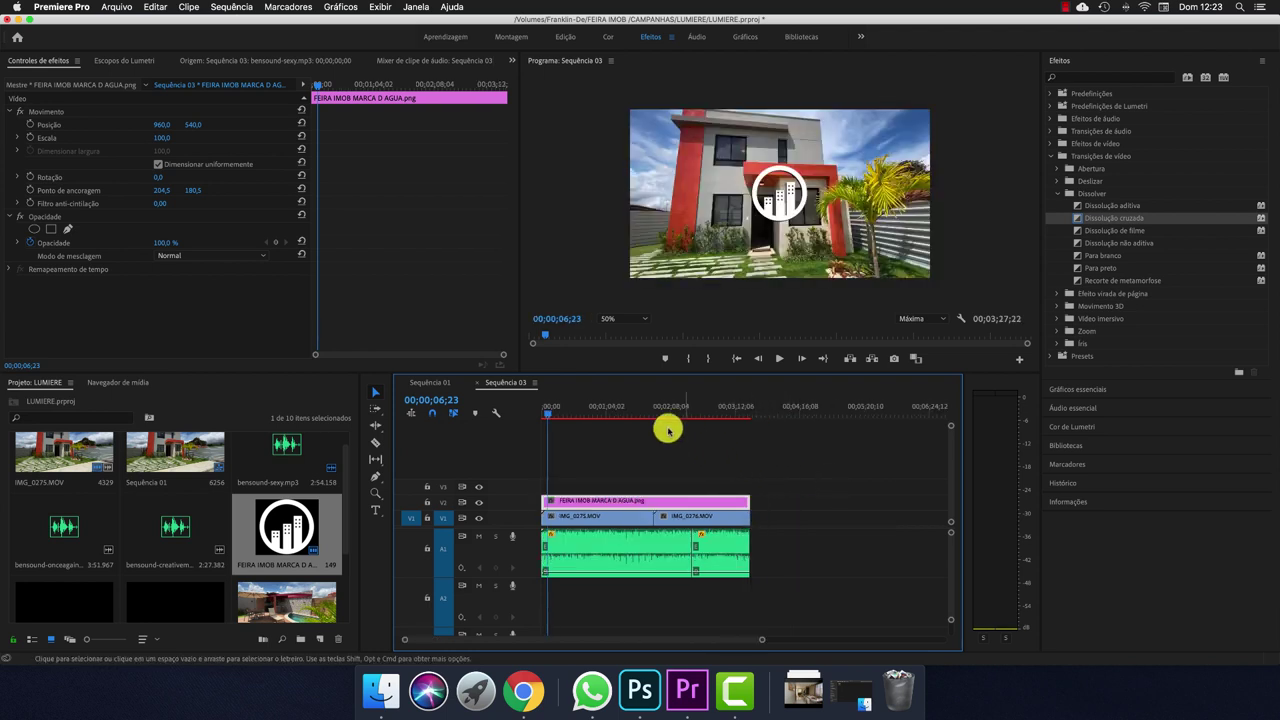
Preview the video with the watermark from the sequence start
left_click(540, 414)
scroll(563, 423, "up", 5)
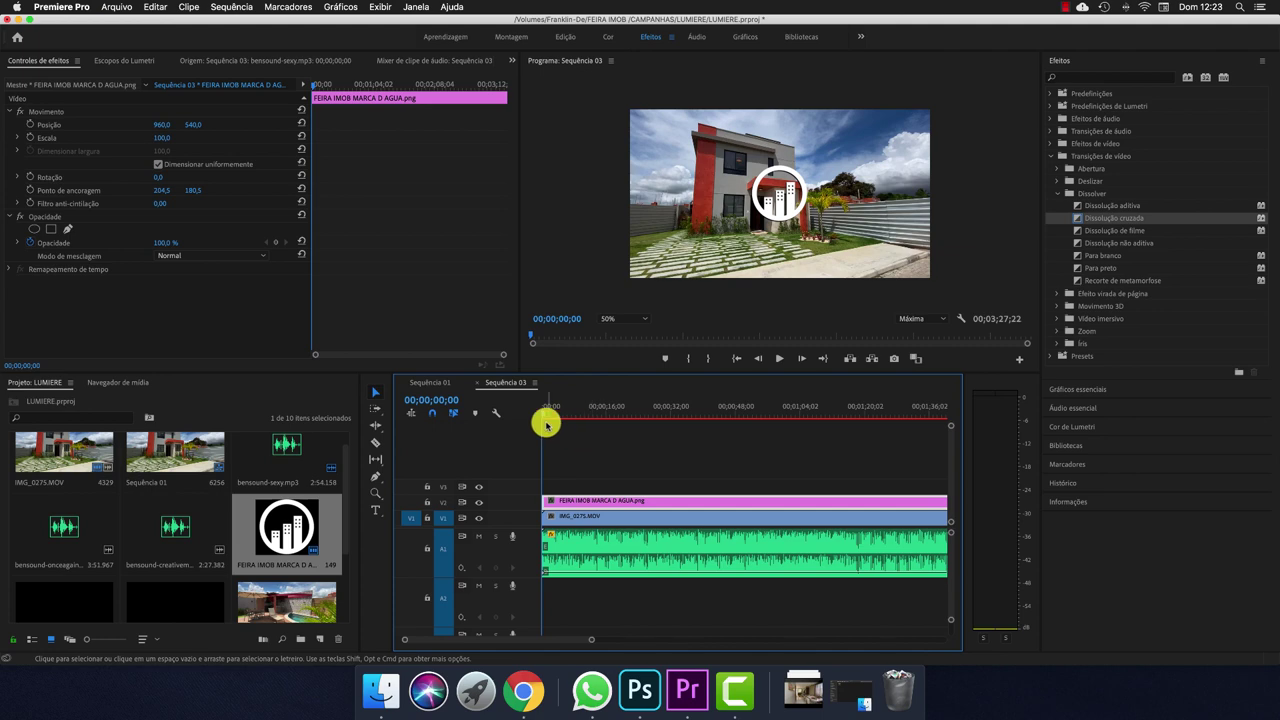
key("space")
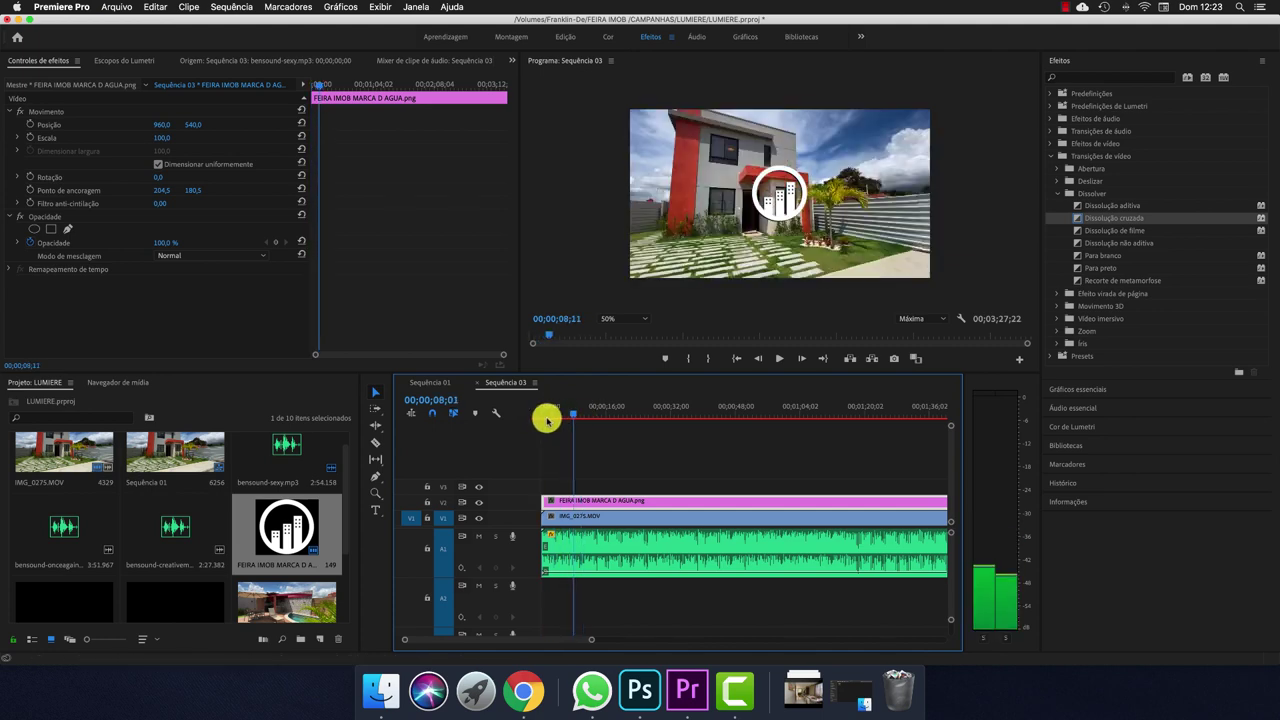
Move the watermark logo to the lower-right corner of the video frame, at position about 1718, 864
left_click(547, 418)
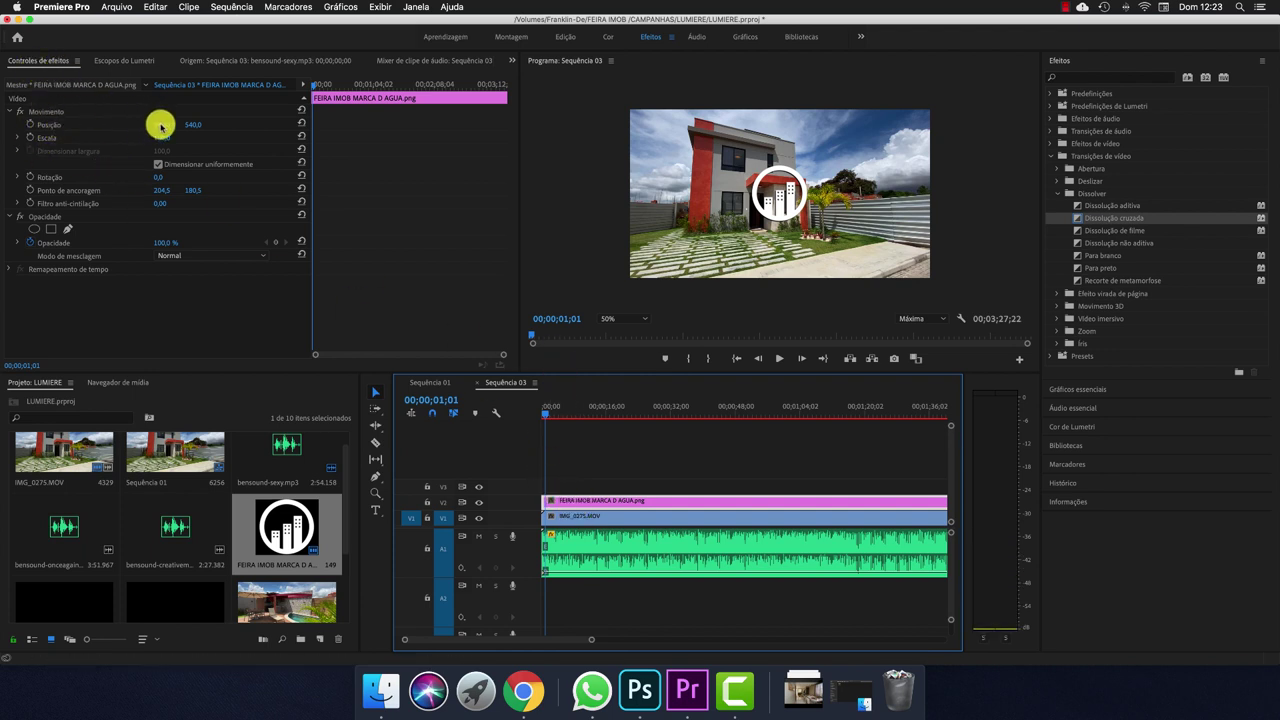
left_click_drag(160, 127, 166, 127)
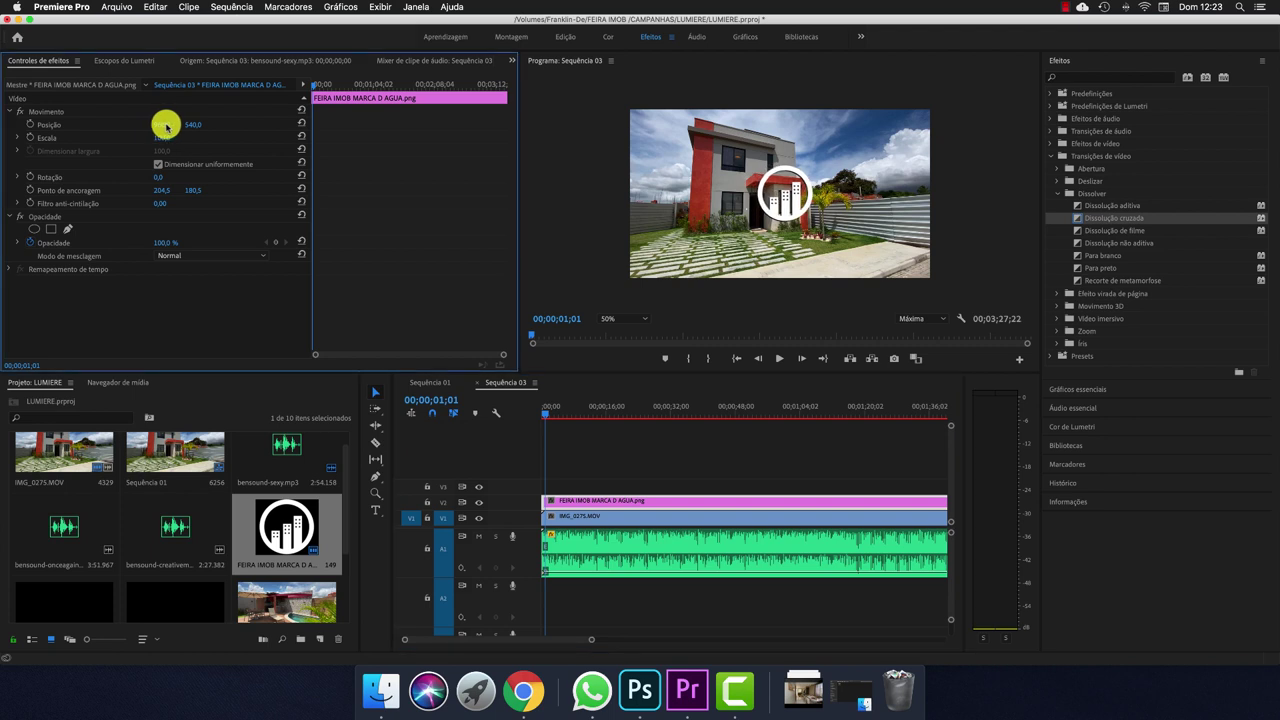
left_click(787, 198)
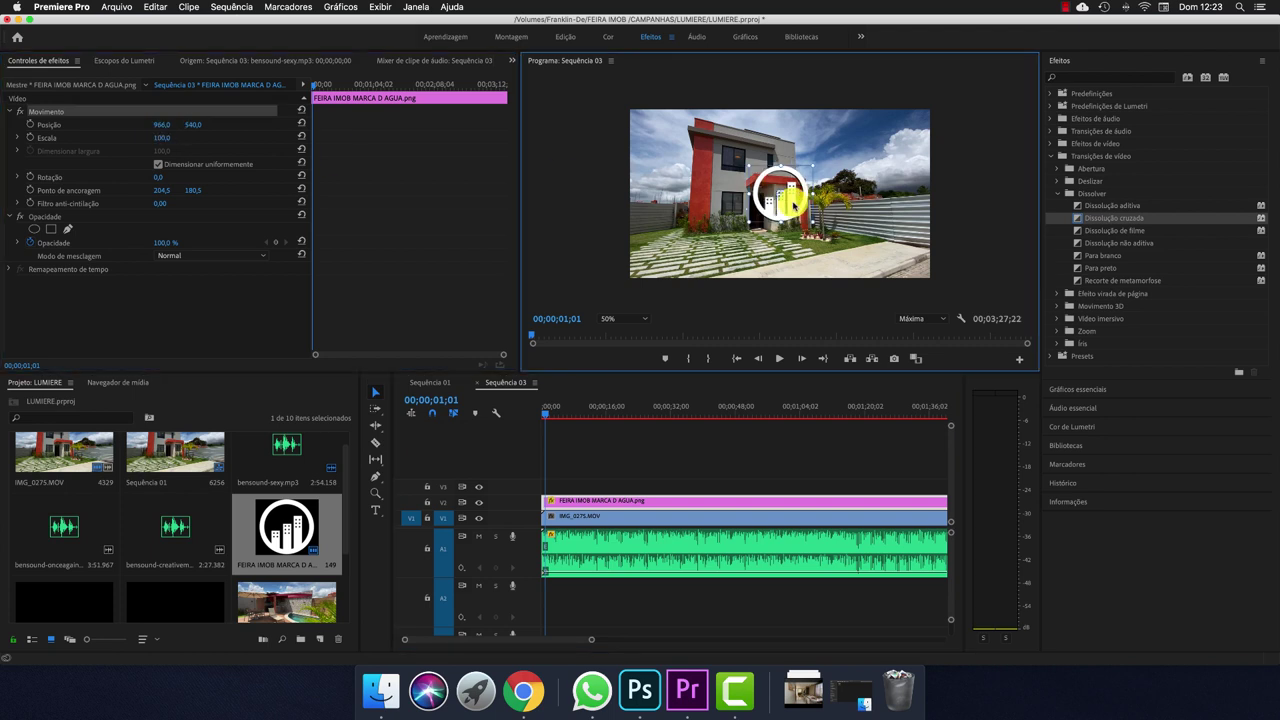
left_click_drag(792, 203, 893, 250)
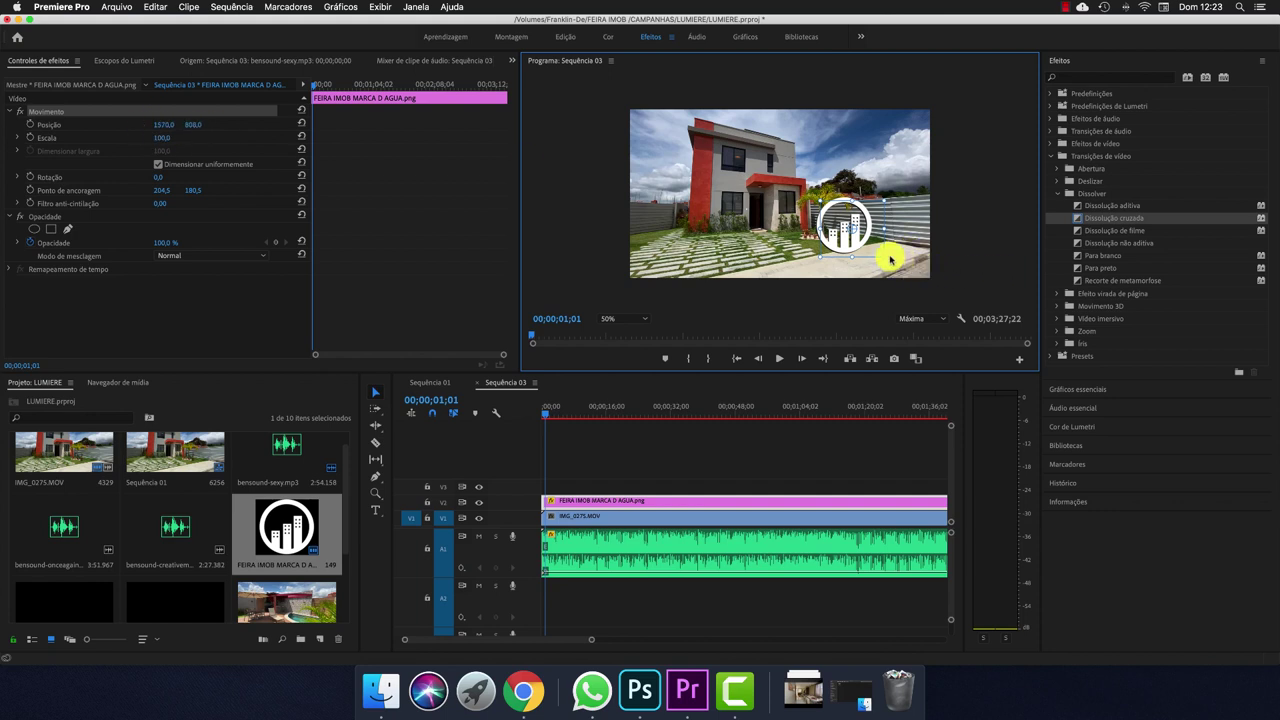
left_click_drag(890, 259, 890, 259)
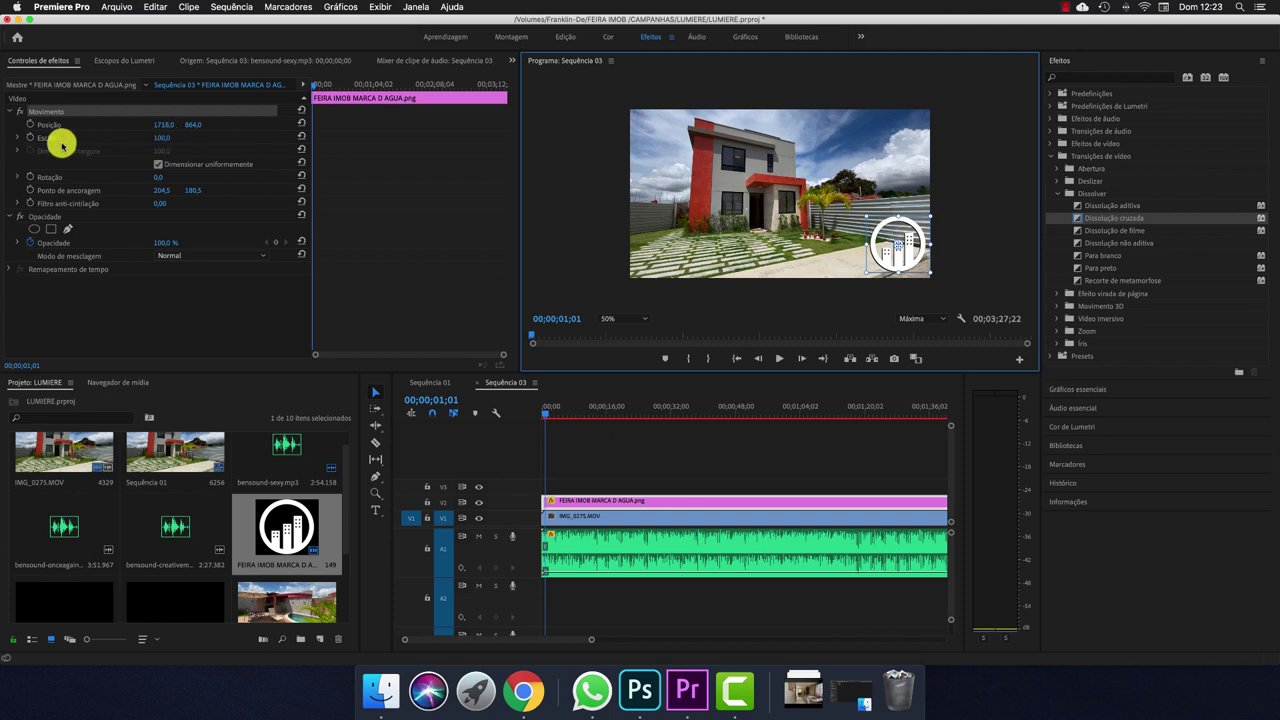
Set the watermark's scale to 50 and return the playhead to the sequence start, 00;00;00;00
left_click(166, 131)
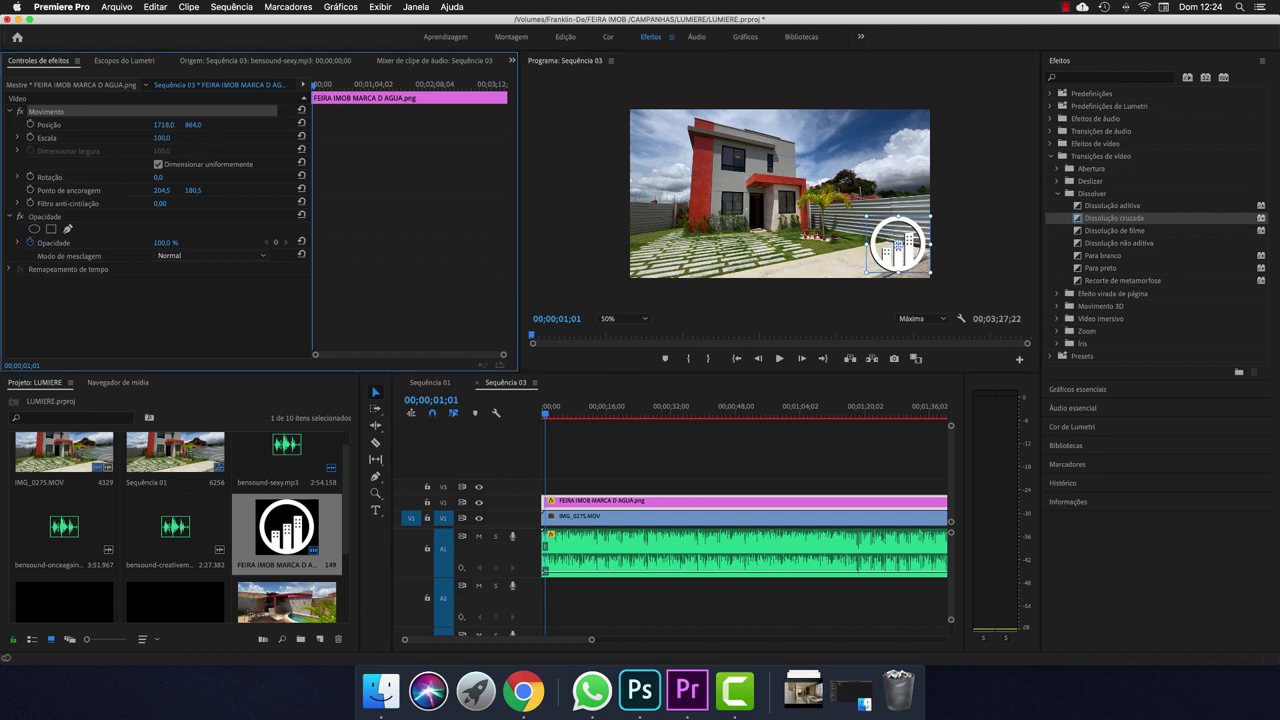
left_click(168, 134)
left_click(198, 137)
key("BackSpace")
key("BackSpace")
key("BackSpace")
key("BackSpace")
key("BackSpace")
type("50")
key("Return")
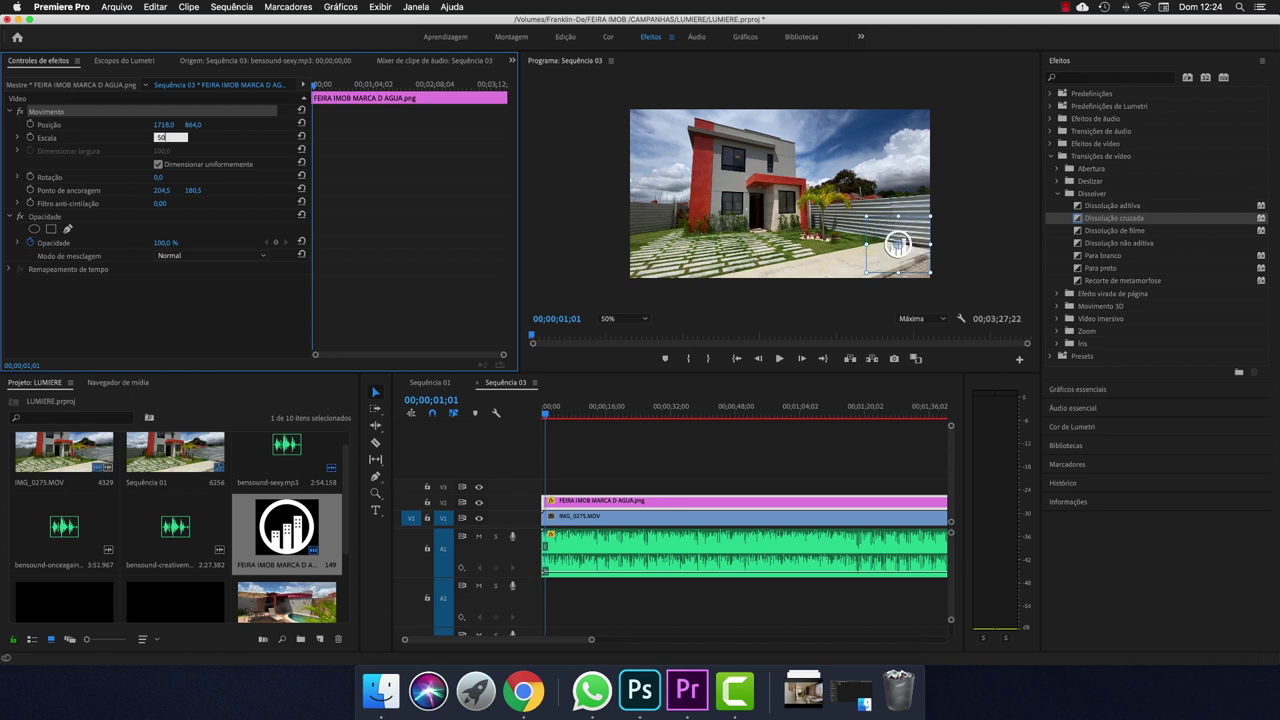
left_click(202, 138)
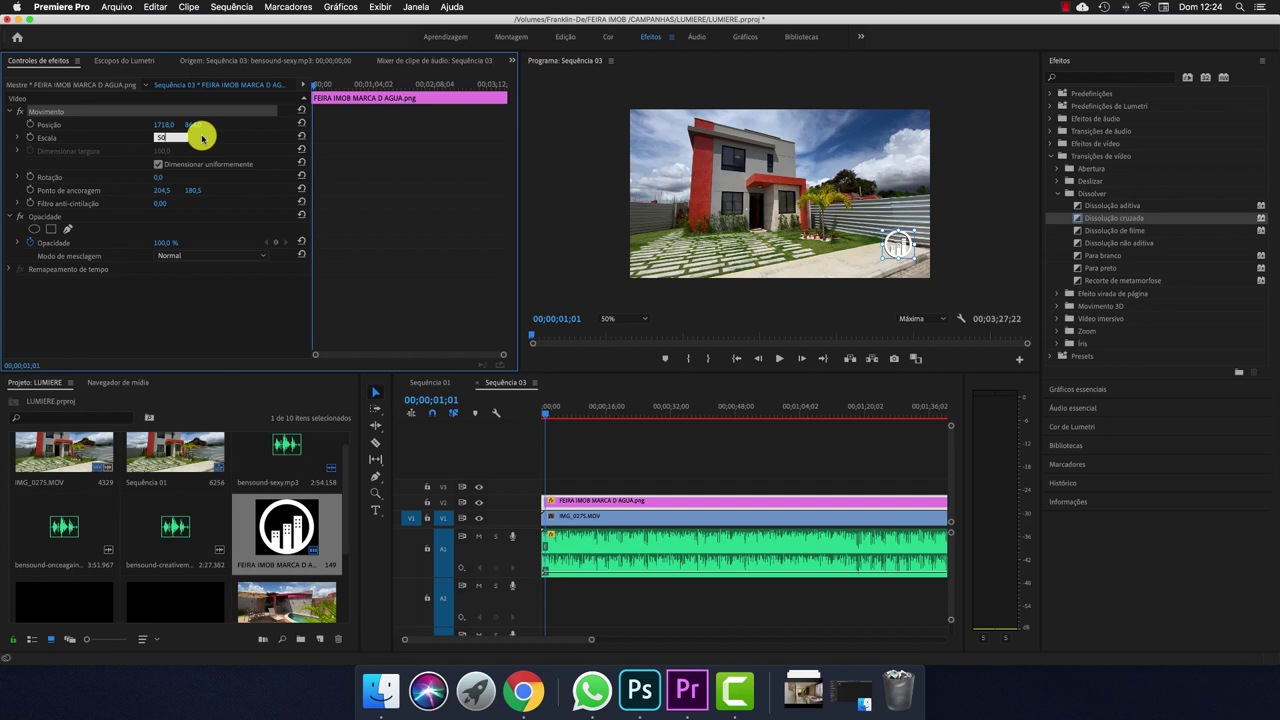
key("Return")
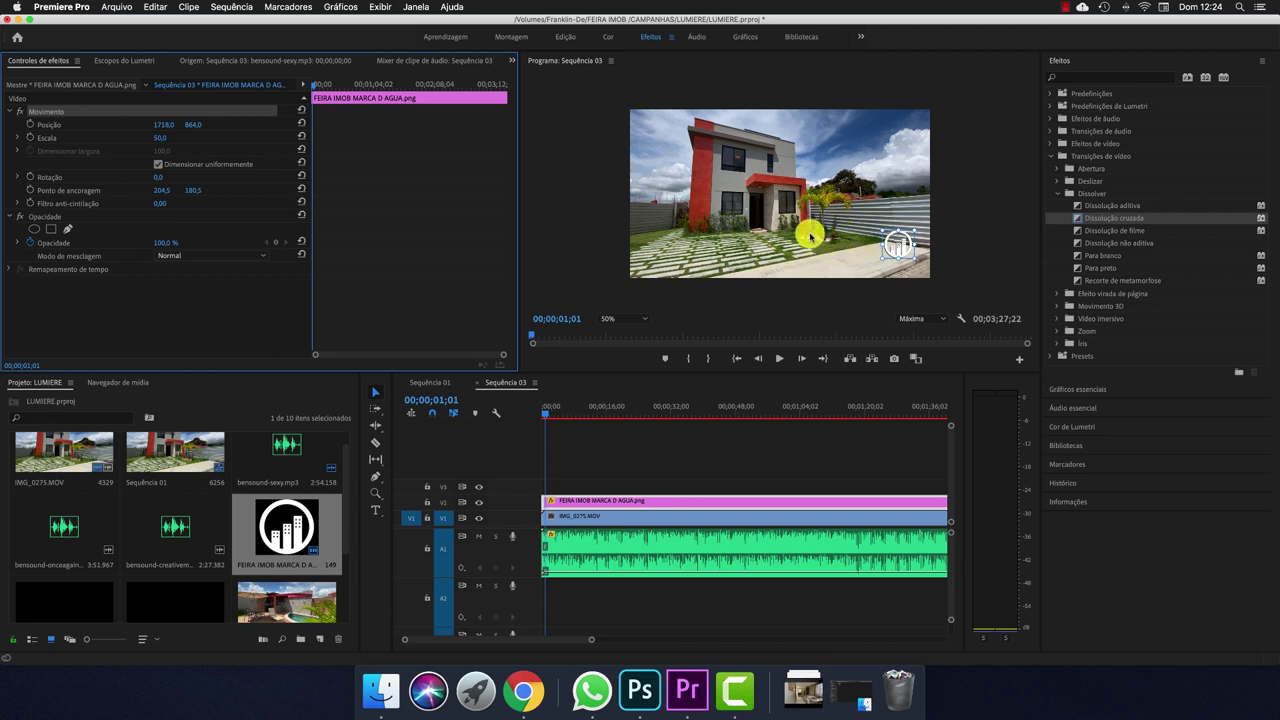
left_click(535, 418)
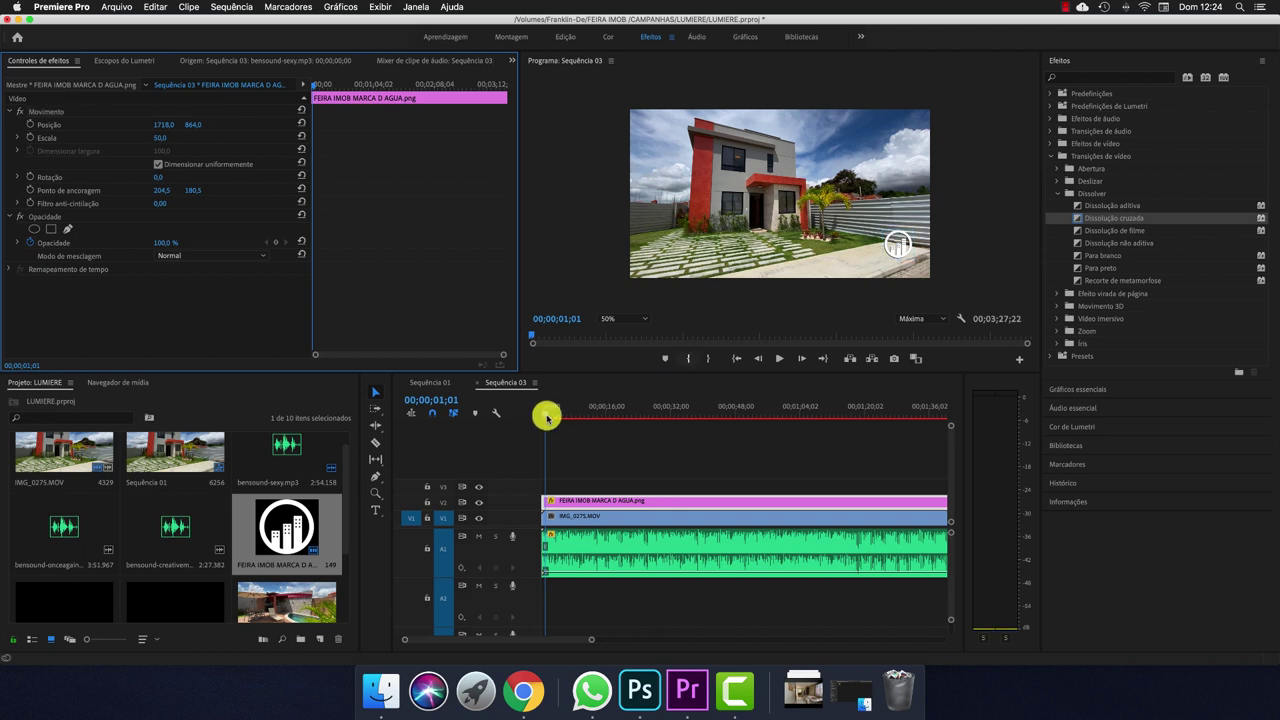
left_click(530, 418)
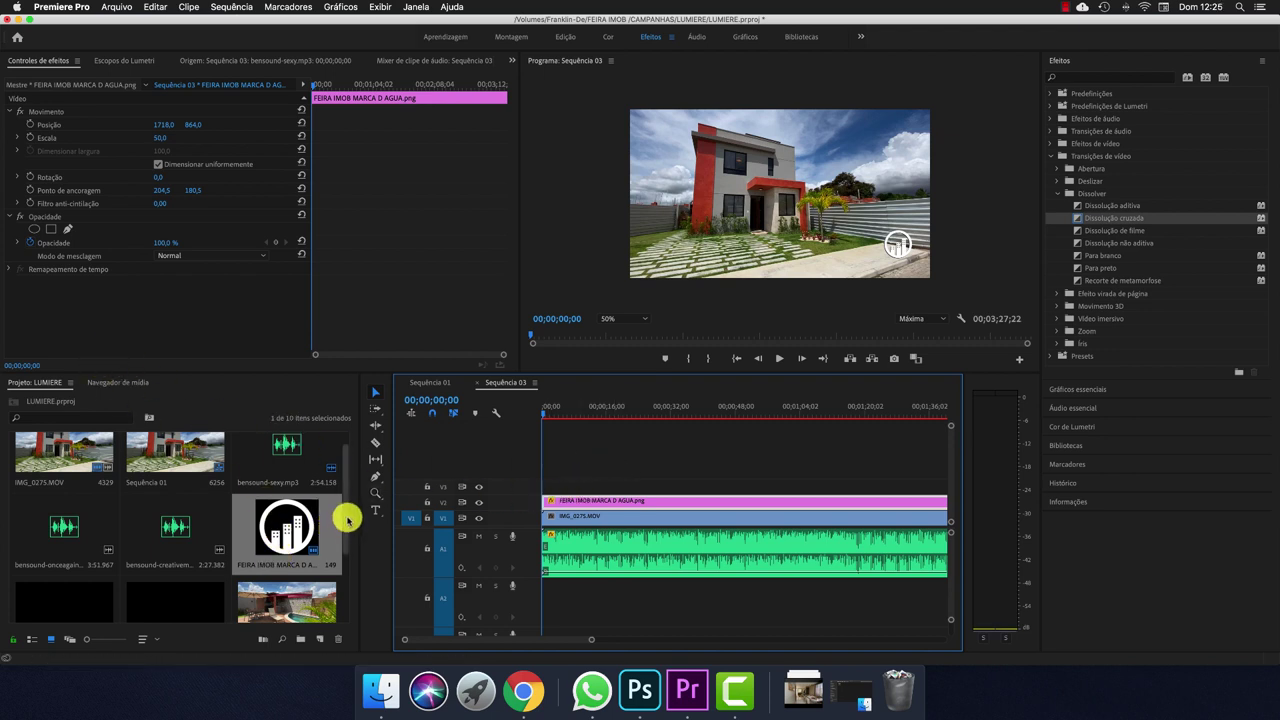
left_click(343, 568)
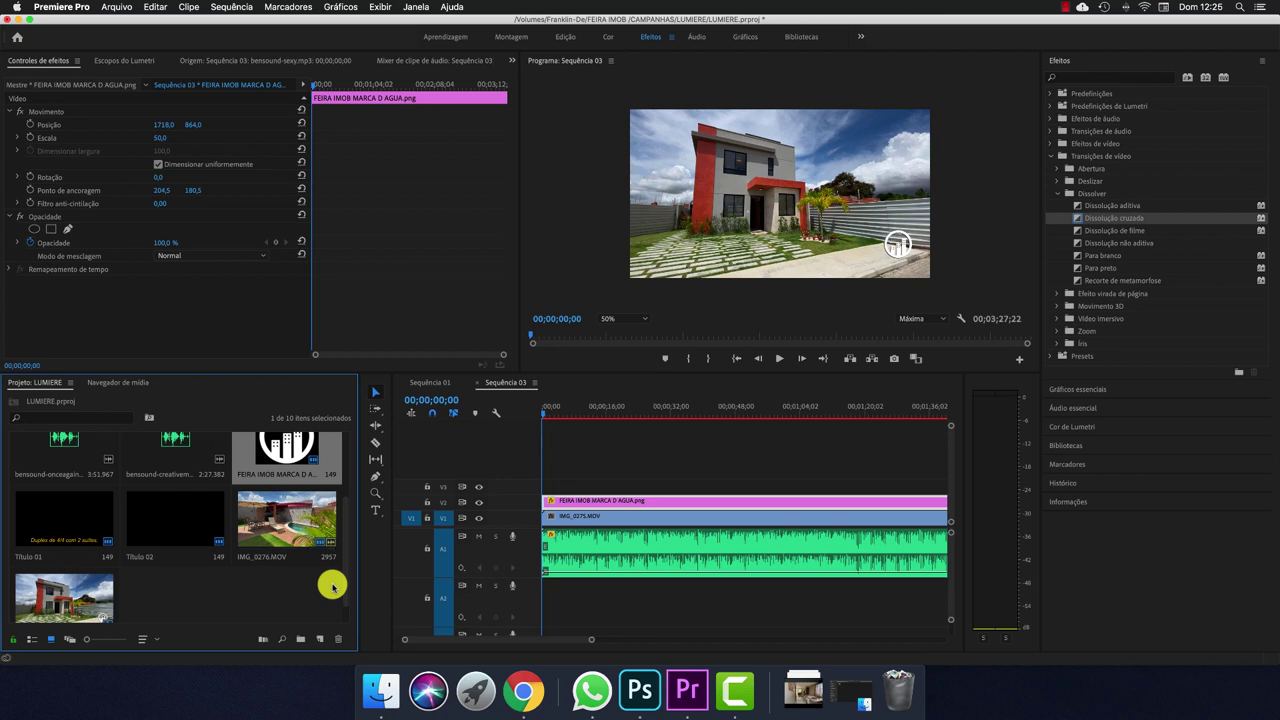
left_click(320, 638)
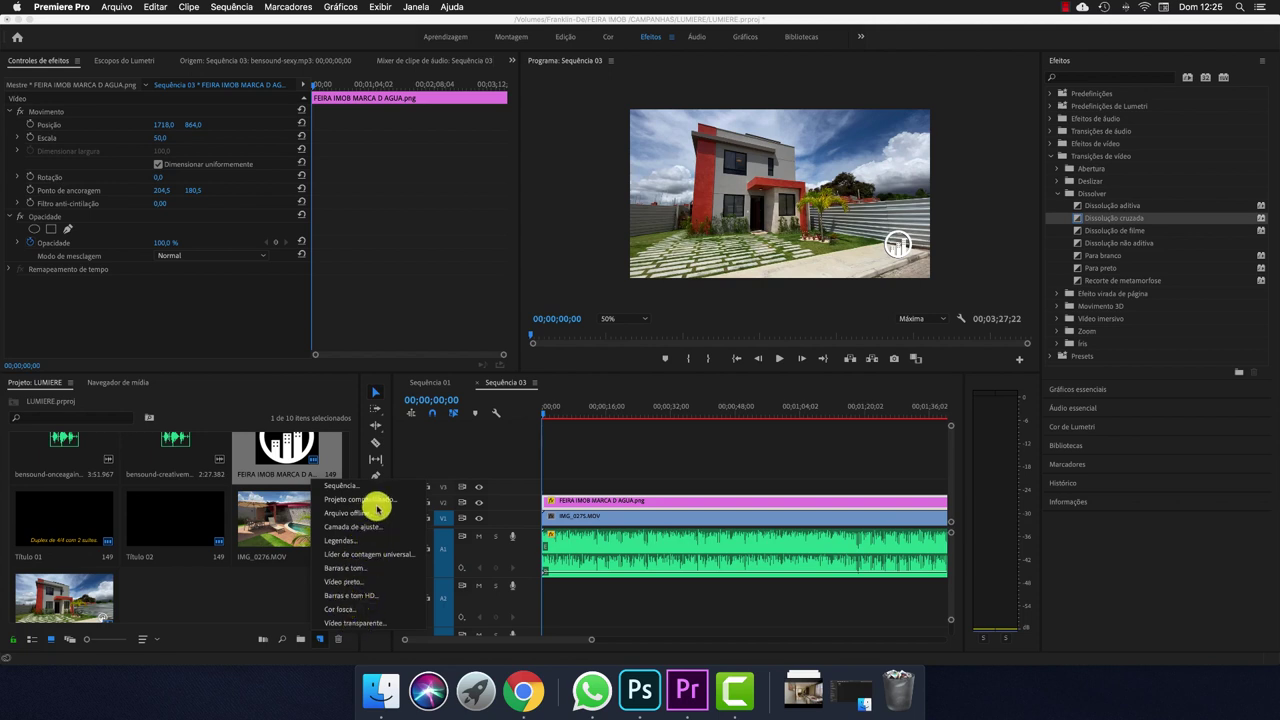
key("Escape")
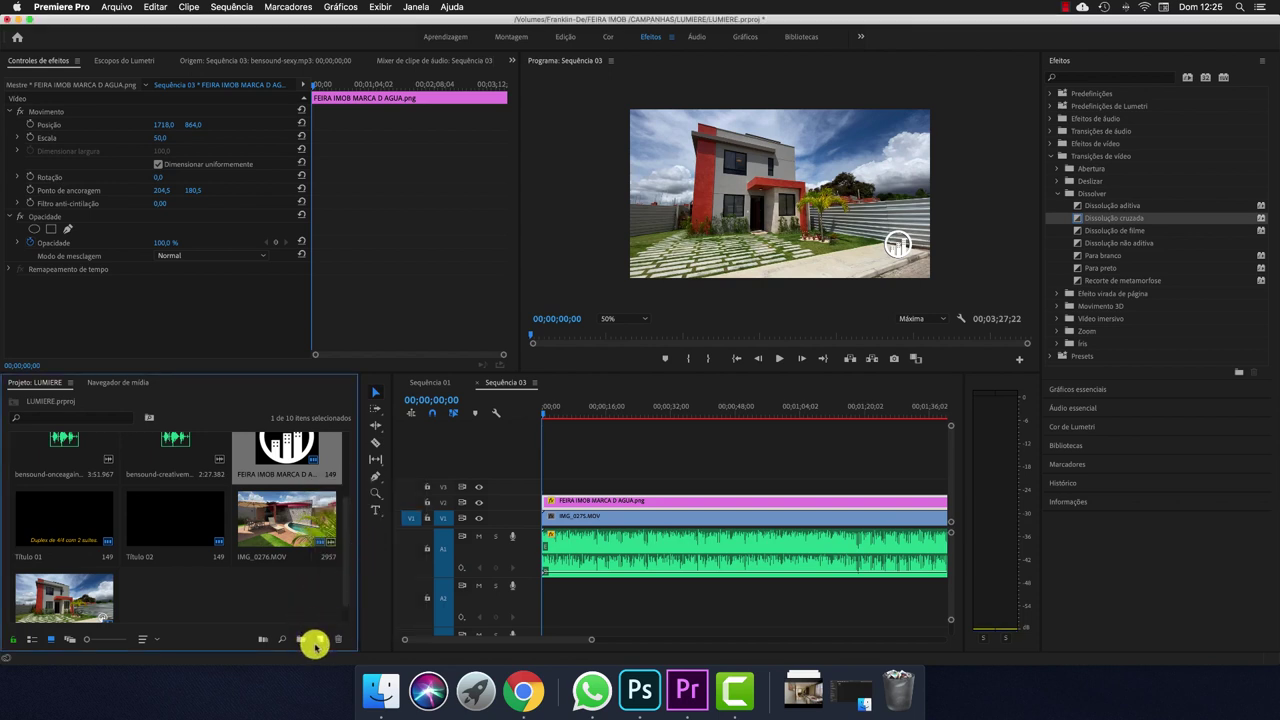
Create a new legacy title named Título 03 at 1920 × 1080, 29.97 fps, with square pixels
left_click(118, 12)
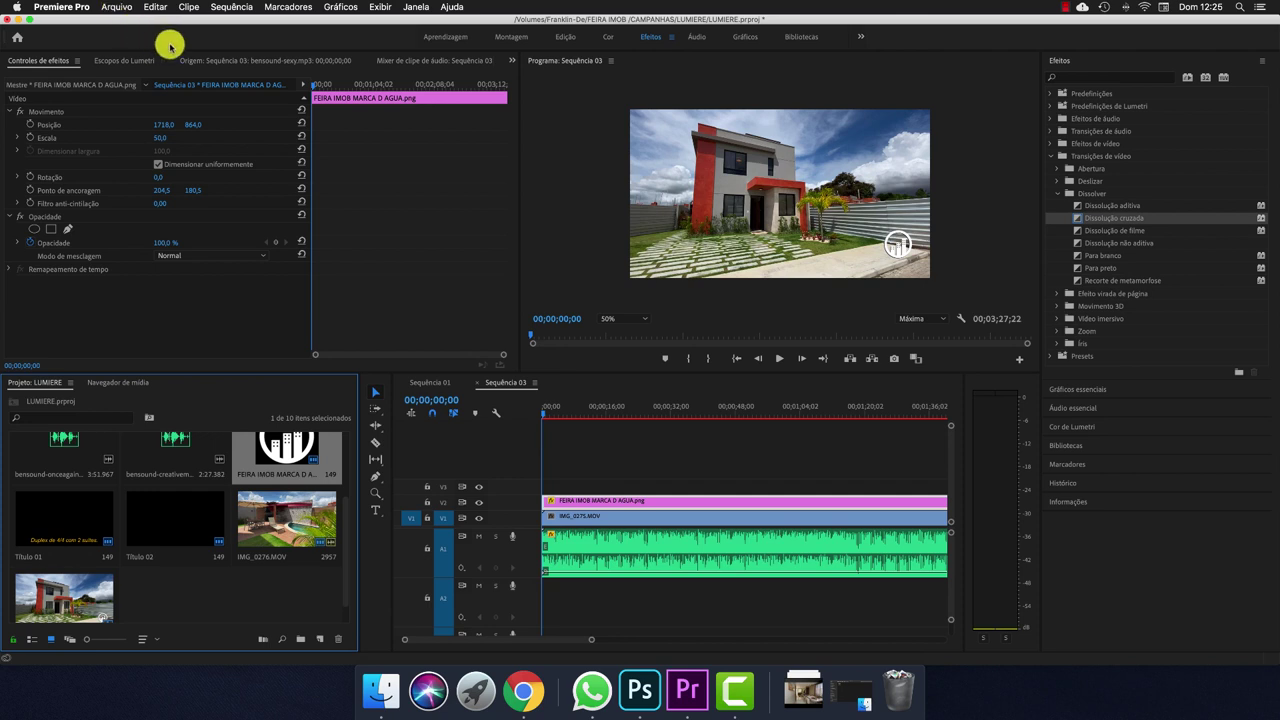
left_click(116, 7)
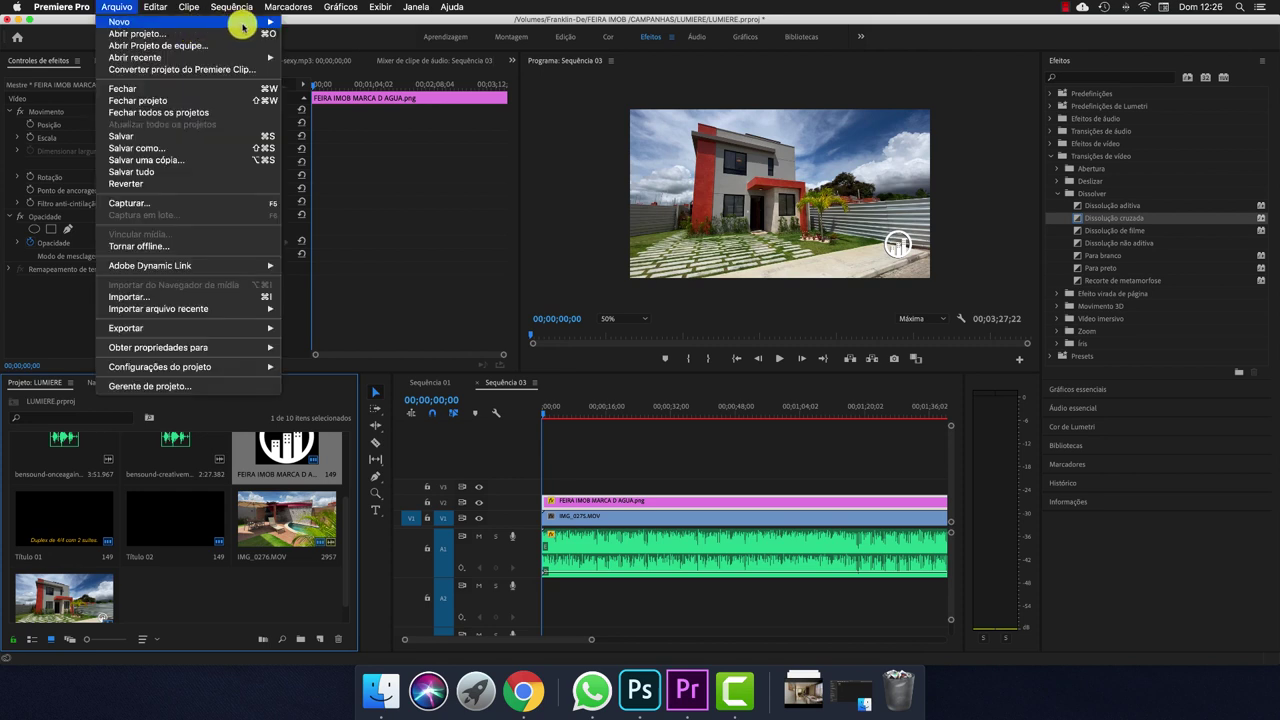
mouse_move(262, 22)
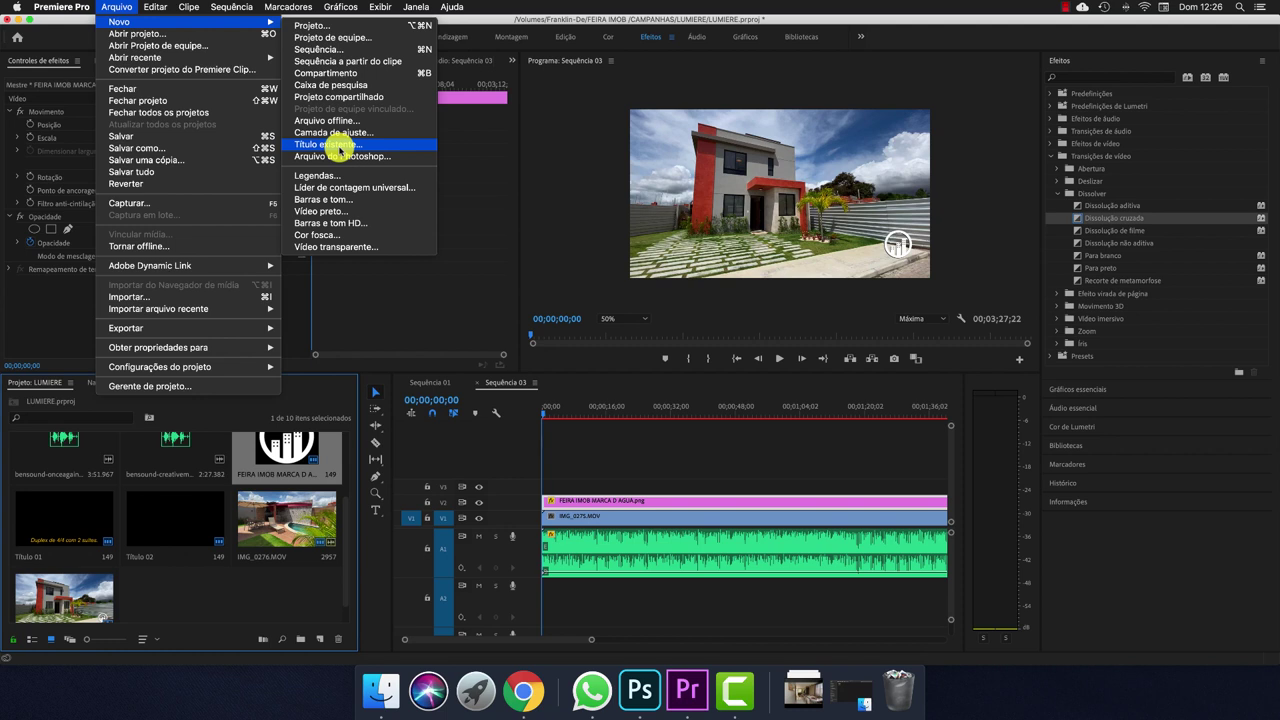
left_click(340, 145)
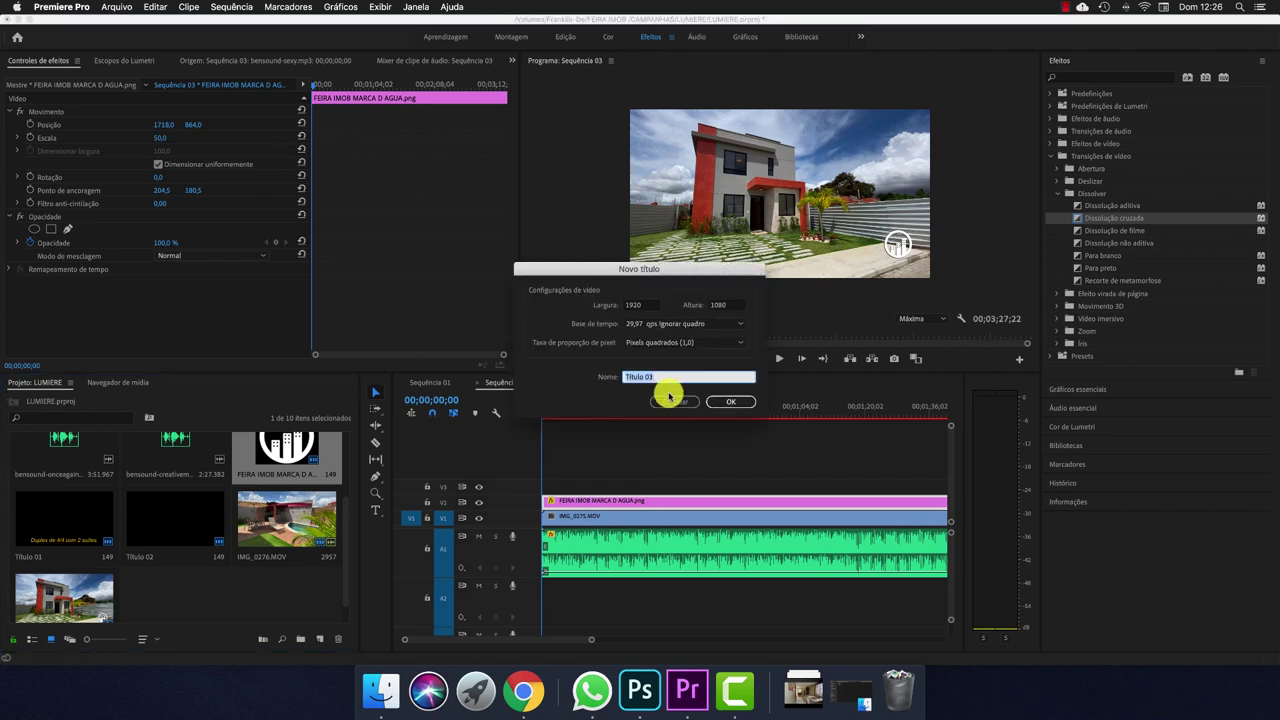
left_click(737, 405)
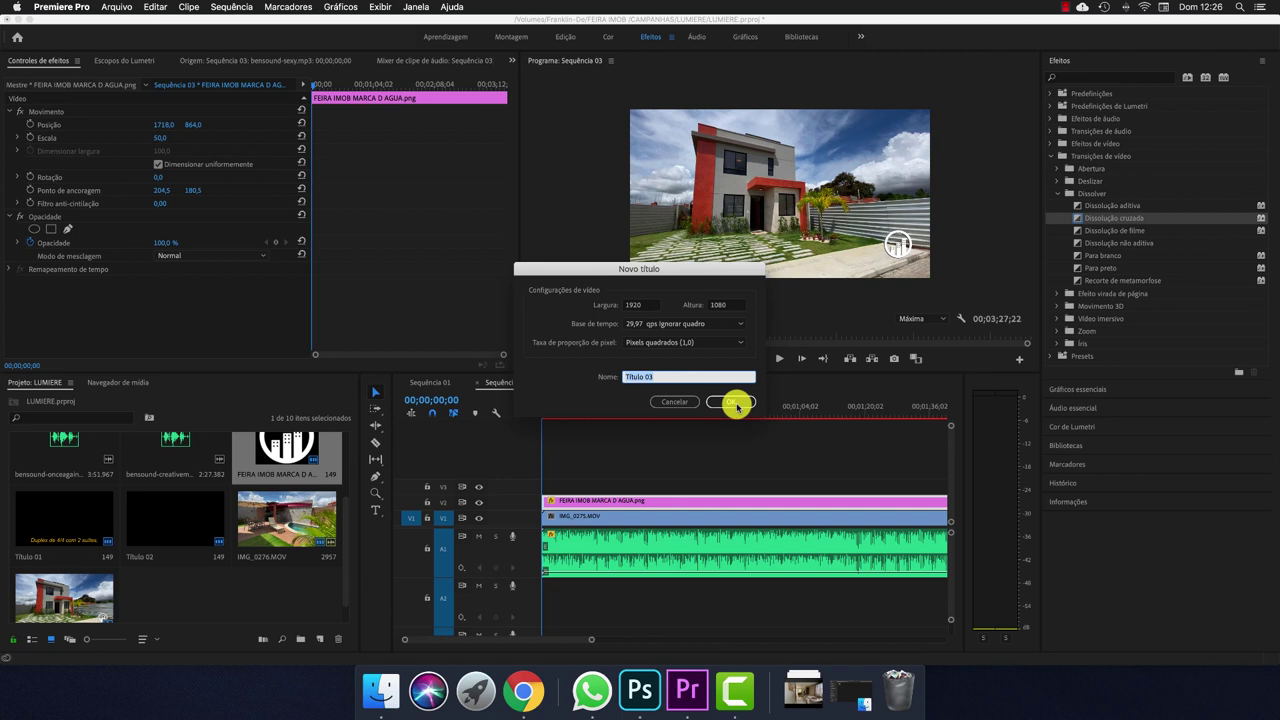
left_click(735, 402)
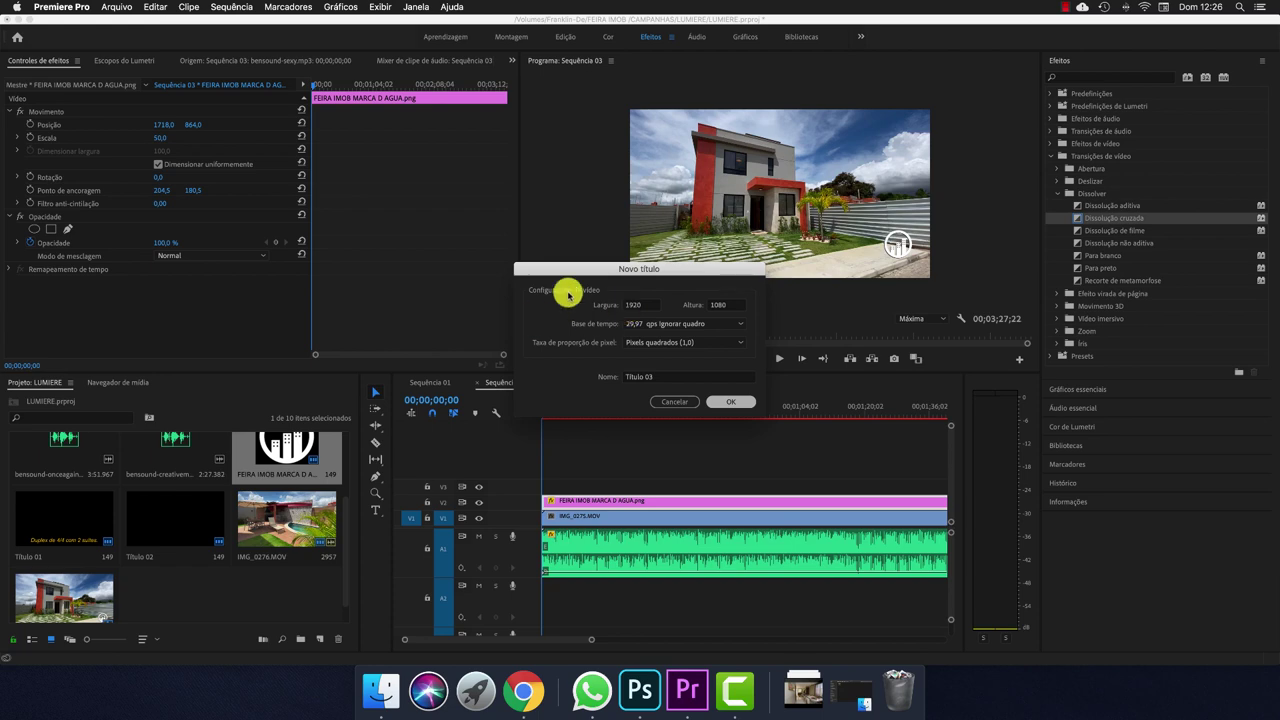
key("Return")
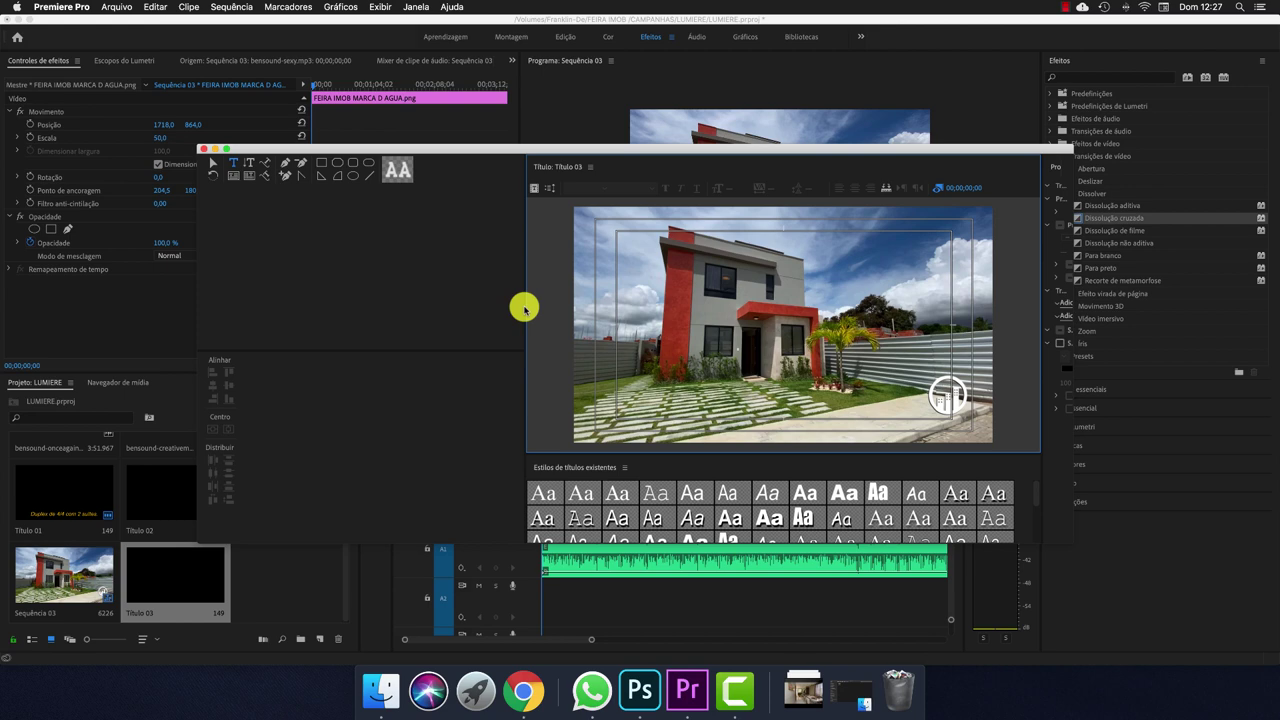
Resize the title editor's panes to narrow the tools area and widen the title properties area
left_click_drag(524, 308, 257, 286)
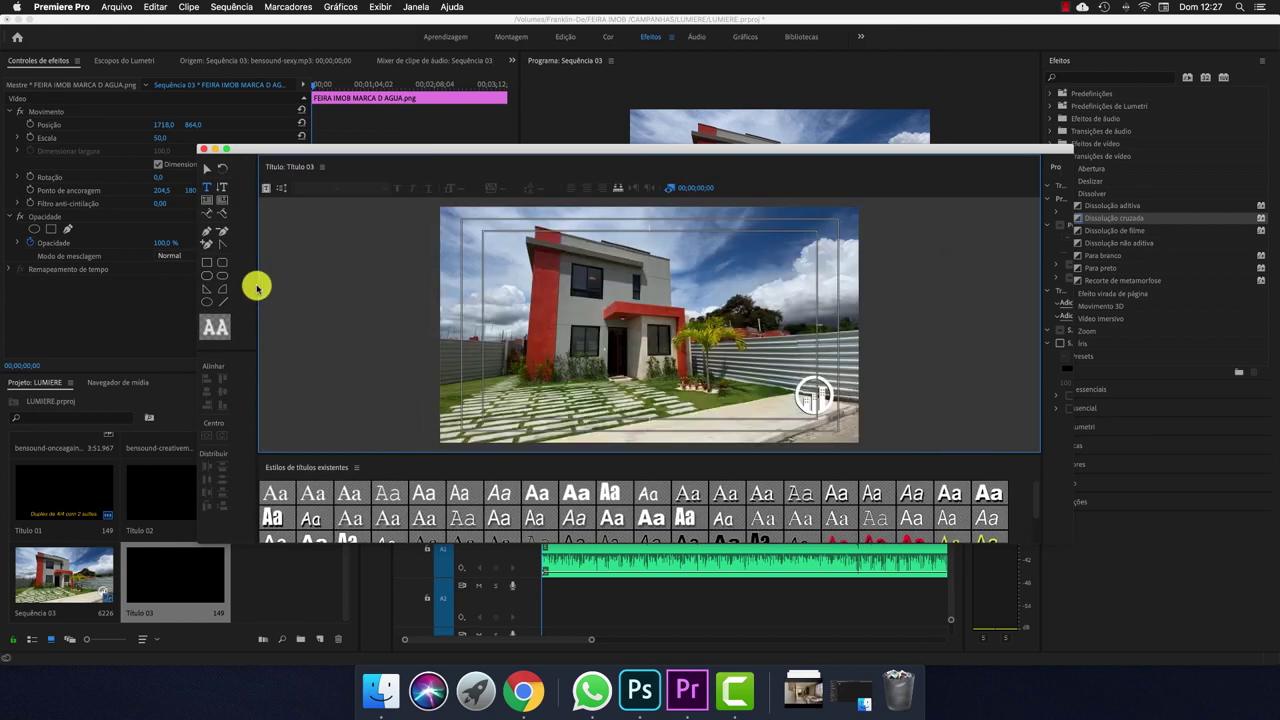
left_click(1041, 325)
left_click_drag(1041, 325, 808, 310)
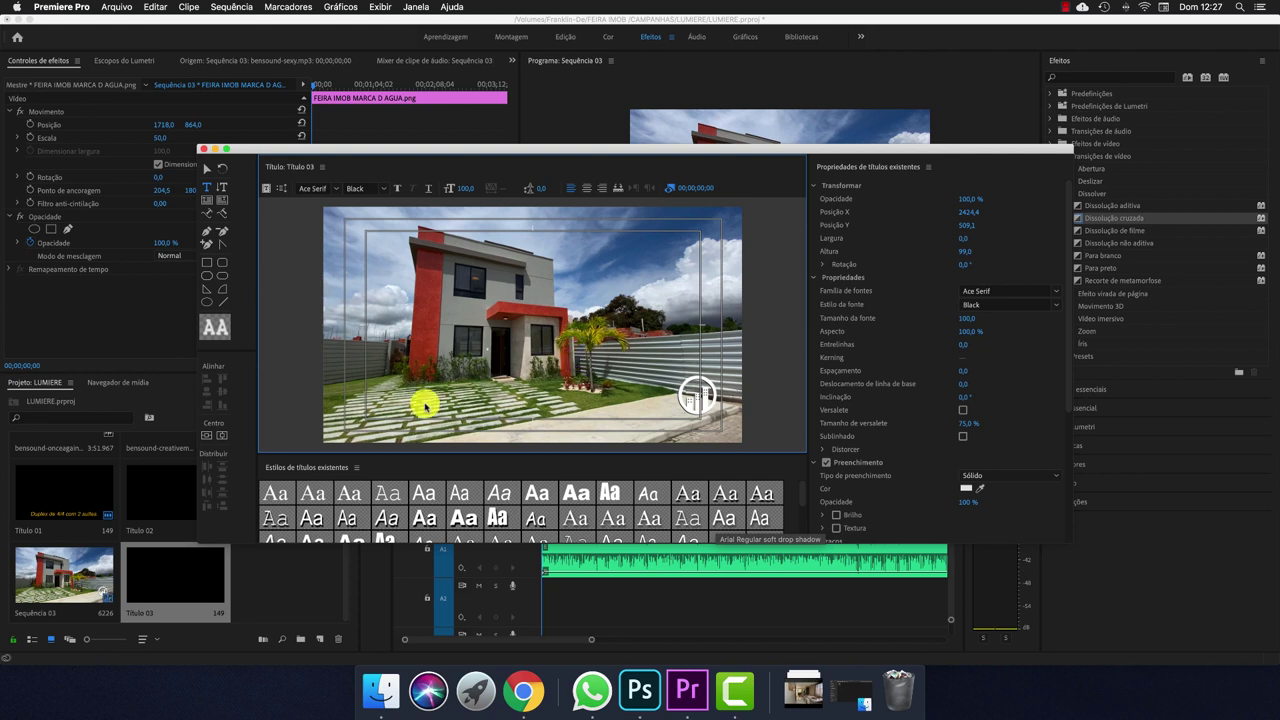
Add the title text "Casas de 4/4" over the lower part of the frame in the Arial Black style with yellow fill EEF20E
type("CASAS DE 4/4")
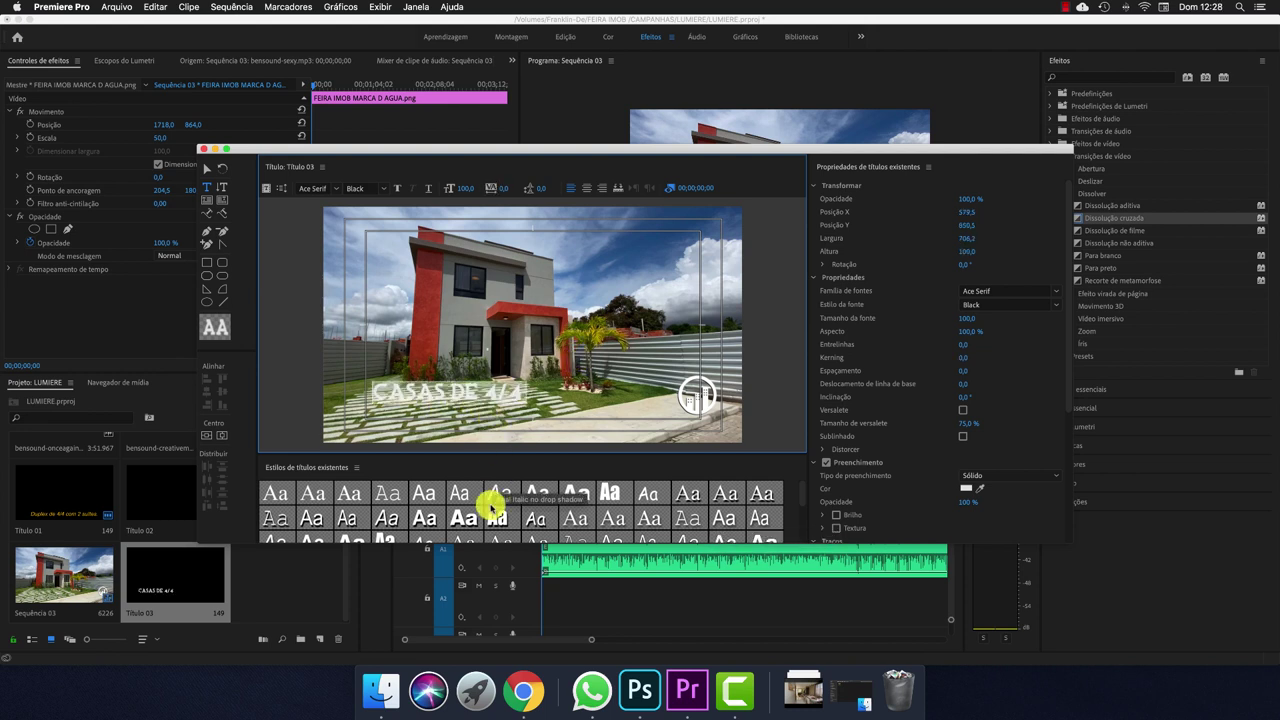
left_click(462, 516)
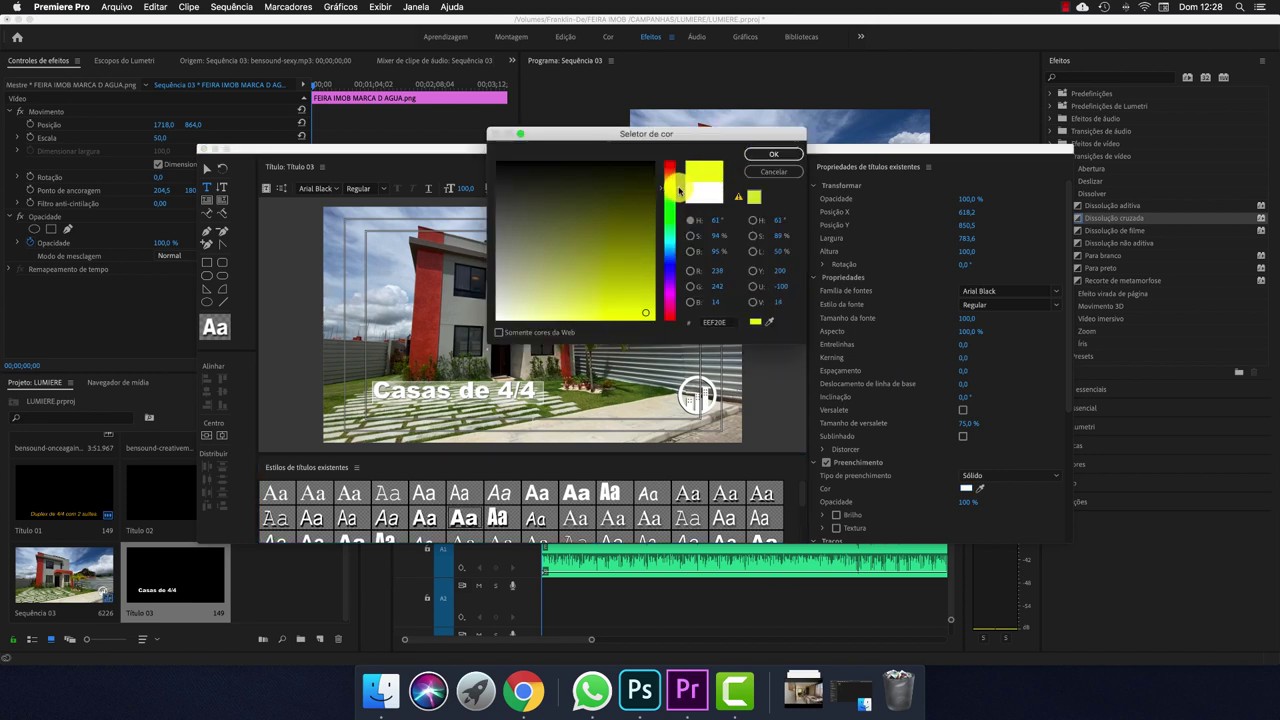
left_click(771, 156)
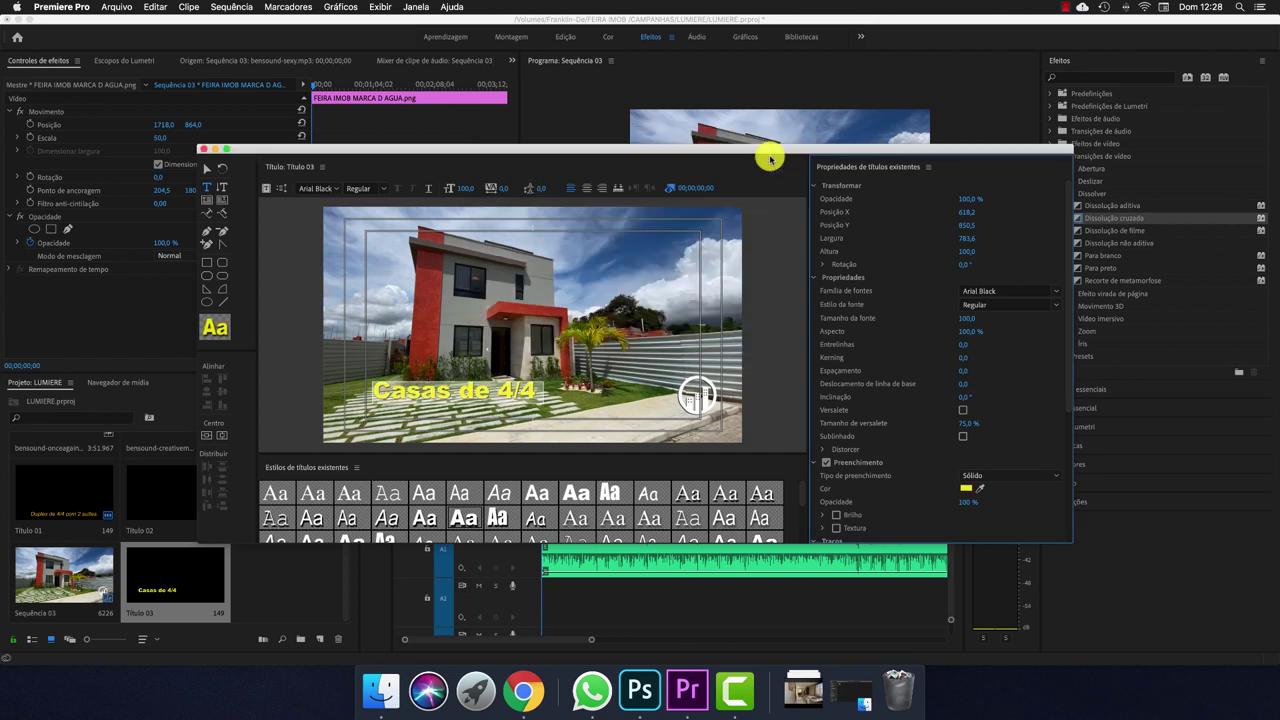
Move the "Casas de 4/4" text slightly right and down, to position about 799, 885
left_click(207, 176)
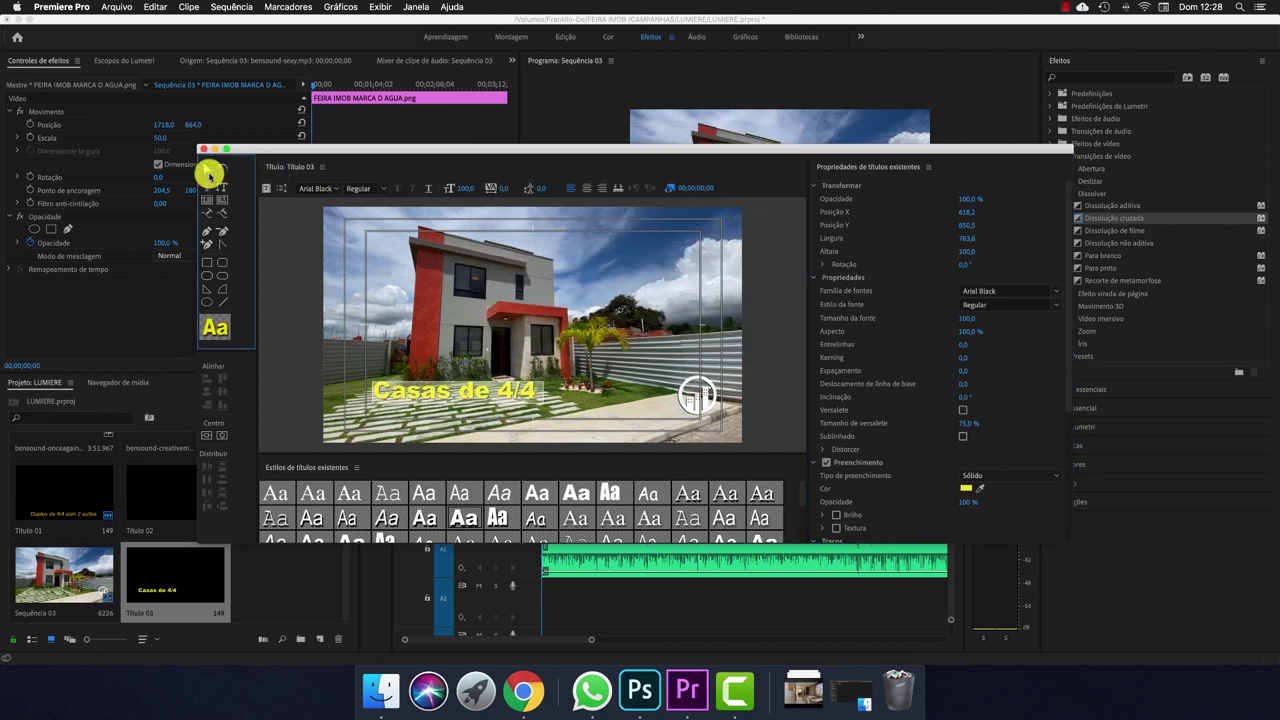
left_click(208, 170)
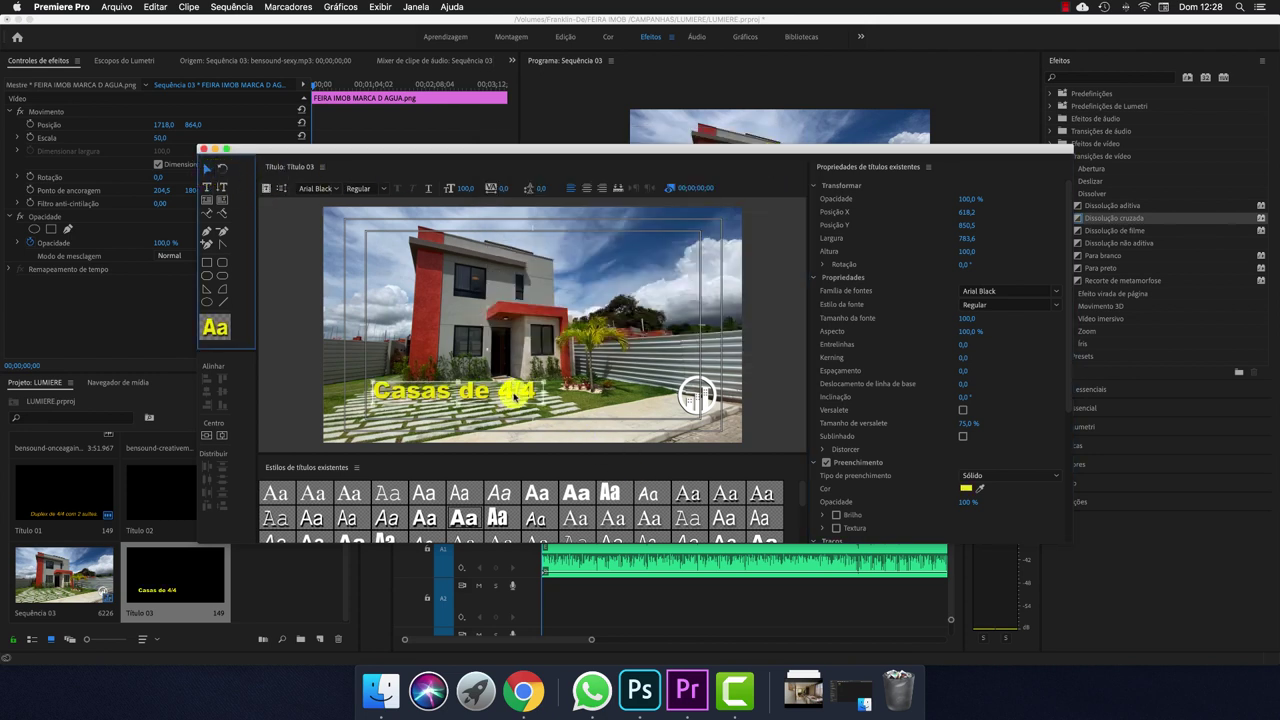
left_click_drag(513, 397, 576, 403)
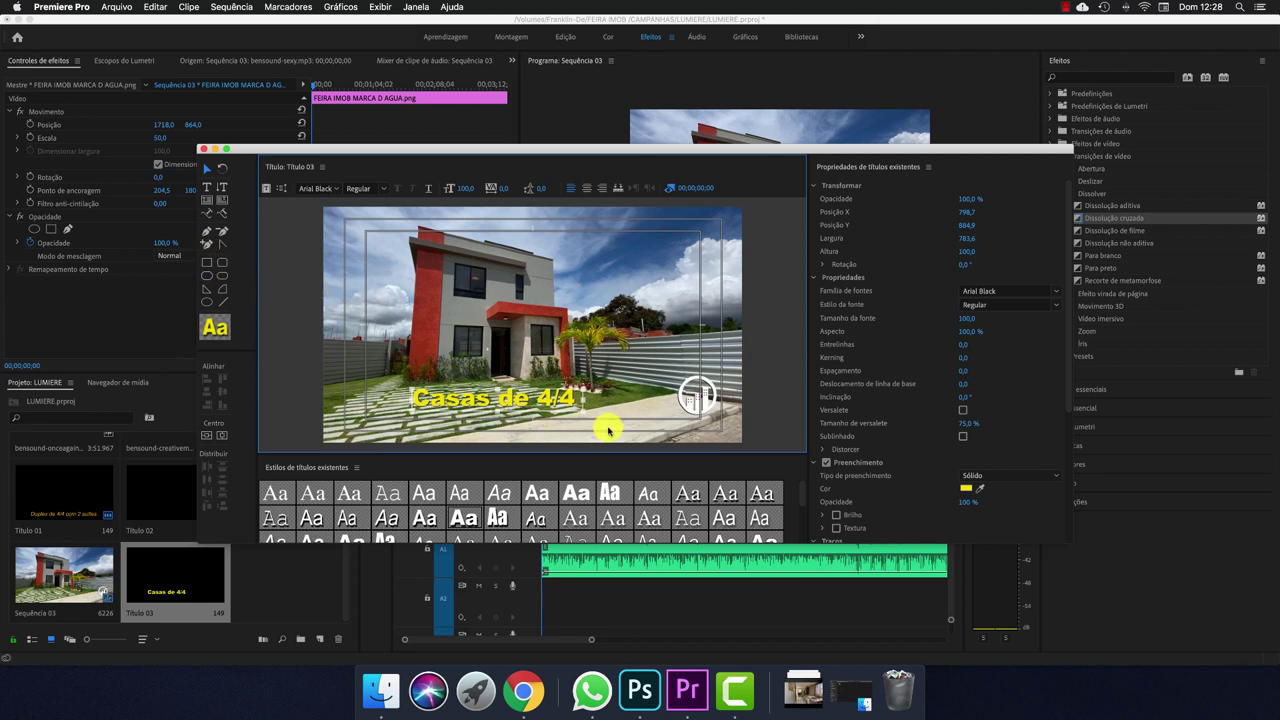
Draw a rectangle about 1084 × 199 over the title text and fill it with black, 000000
left_click(206, 267)
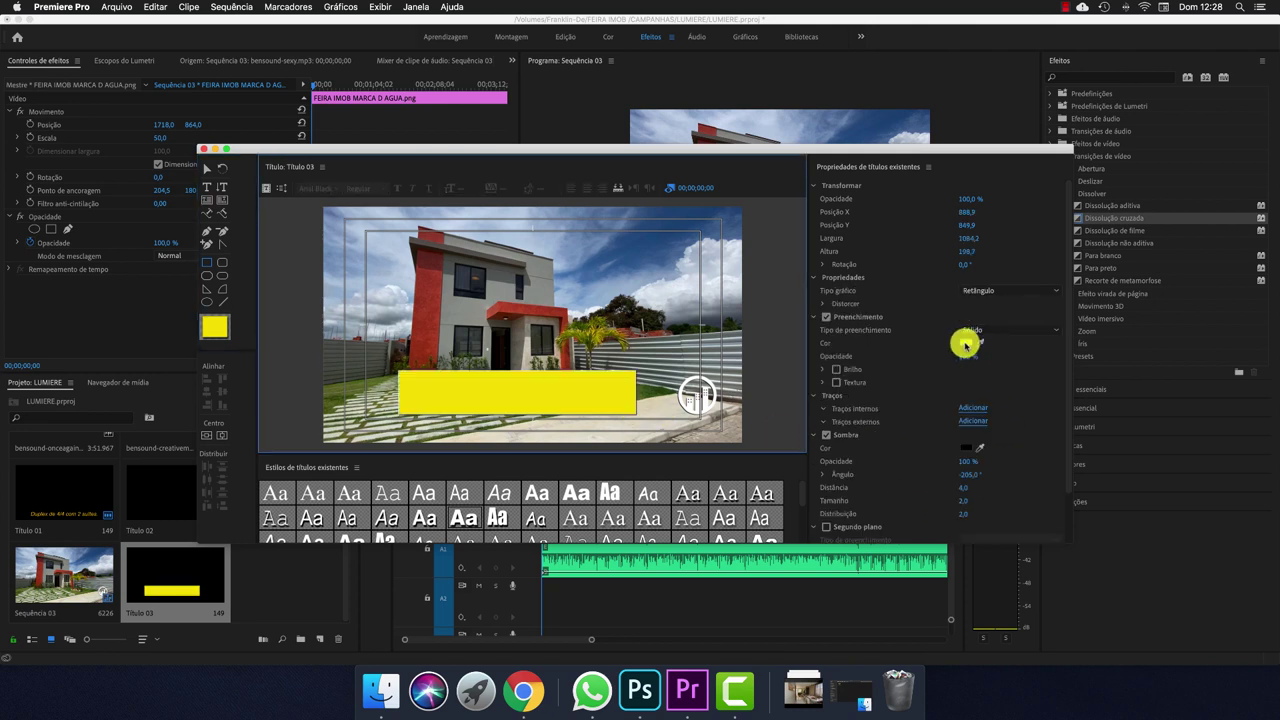
left_click(966, 342)
left_click_drag(655, 178, 660, 150)
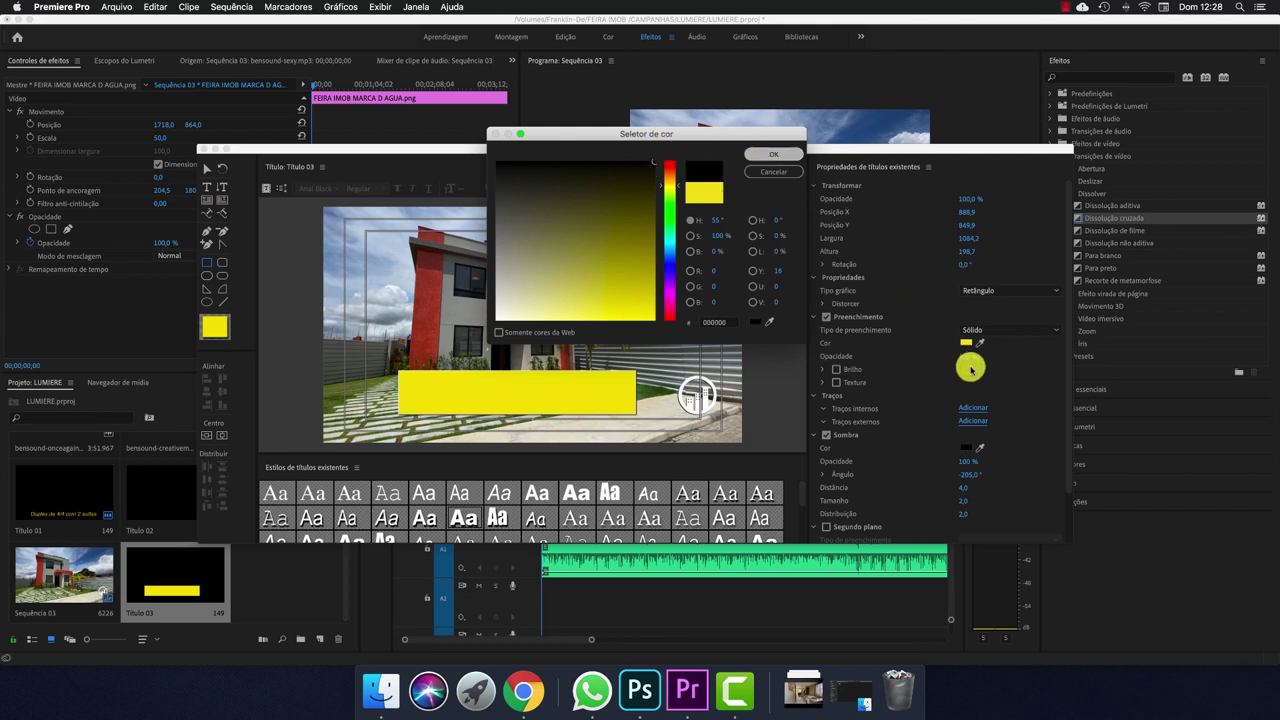
key("Return")
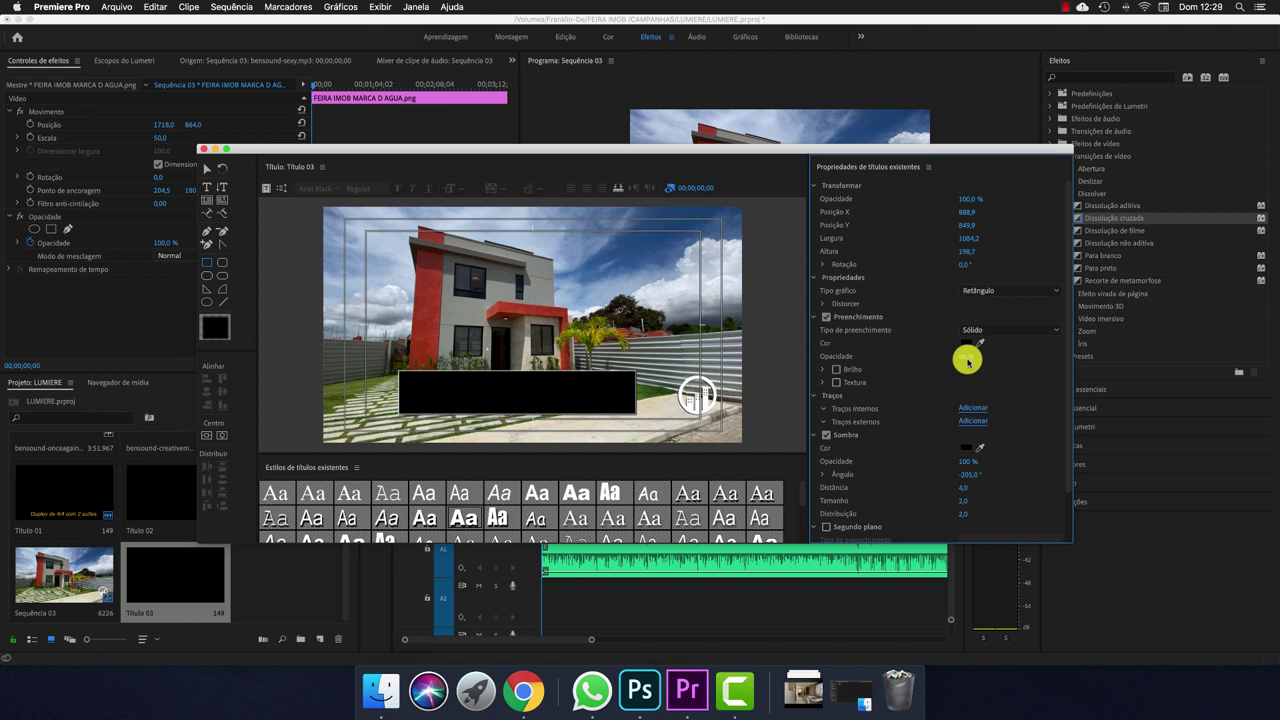
Set the black rectangle's fill opacity to 95 % and move it up above the "Casas de 4/4" text
left_click_drag(968, 362, 1022, 382)
scroll(1022, 382, "down", 2)
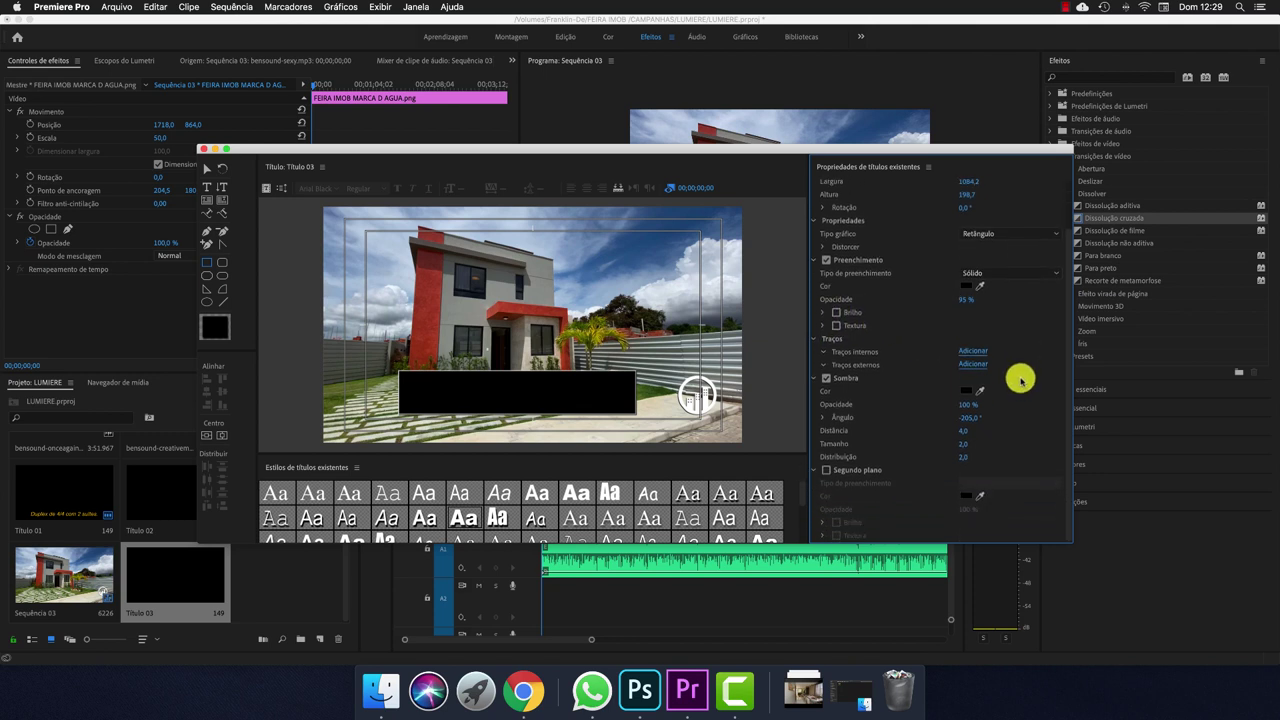
left_click(563, 380)
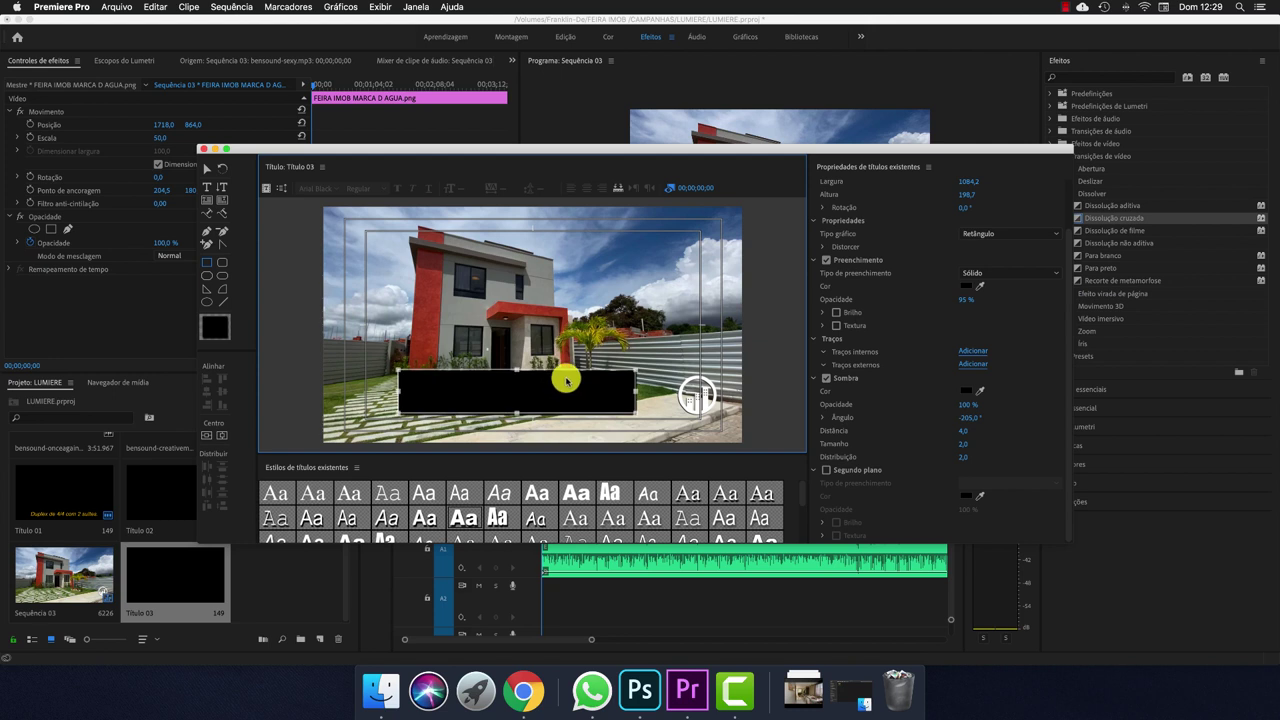
left_click_drag(565, 380, 572, 348)
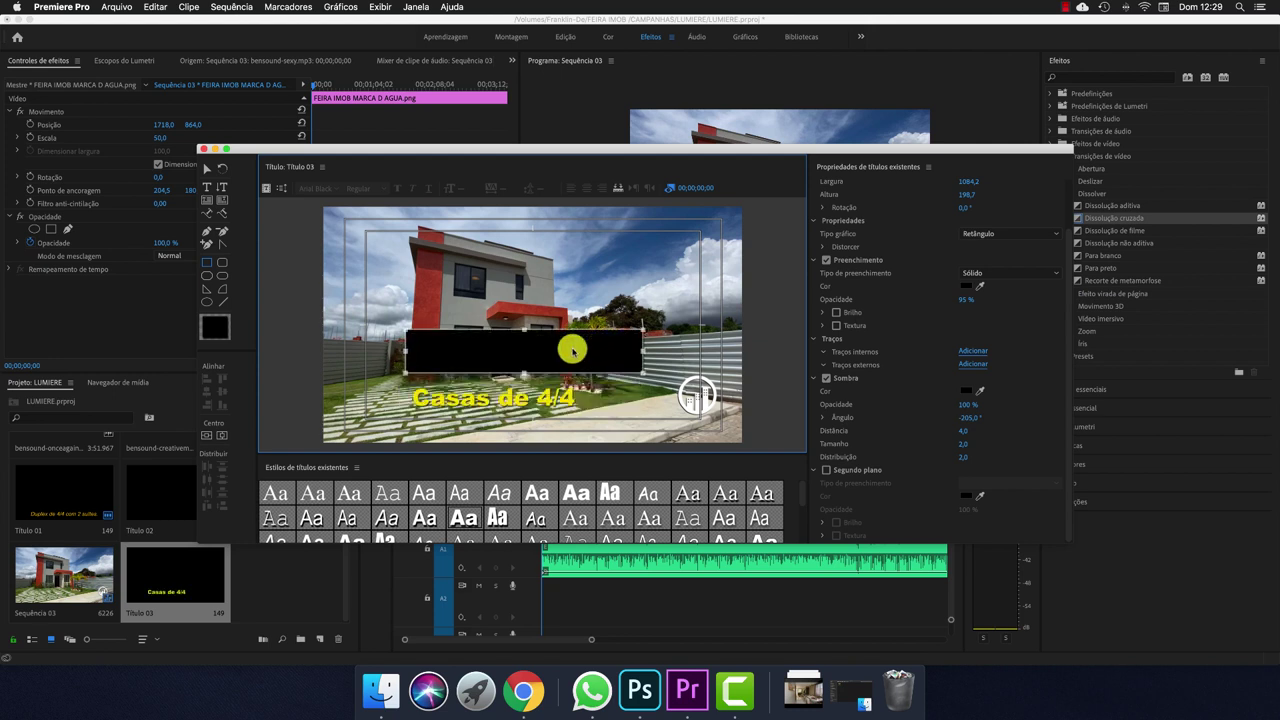
Send the black rectangle behind the "Casas de 4/4" text, place it as the text's background bar, and close the title
right_click(574, 339)
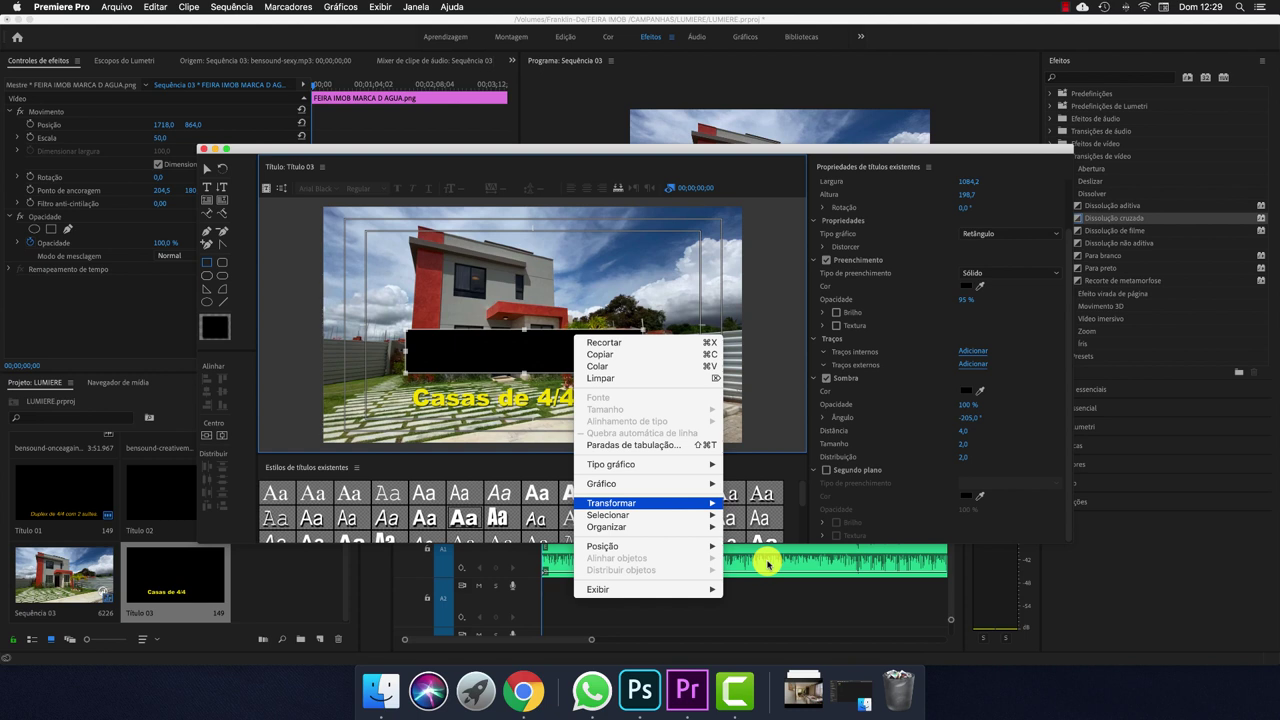
left_click(620, 377)
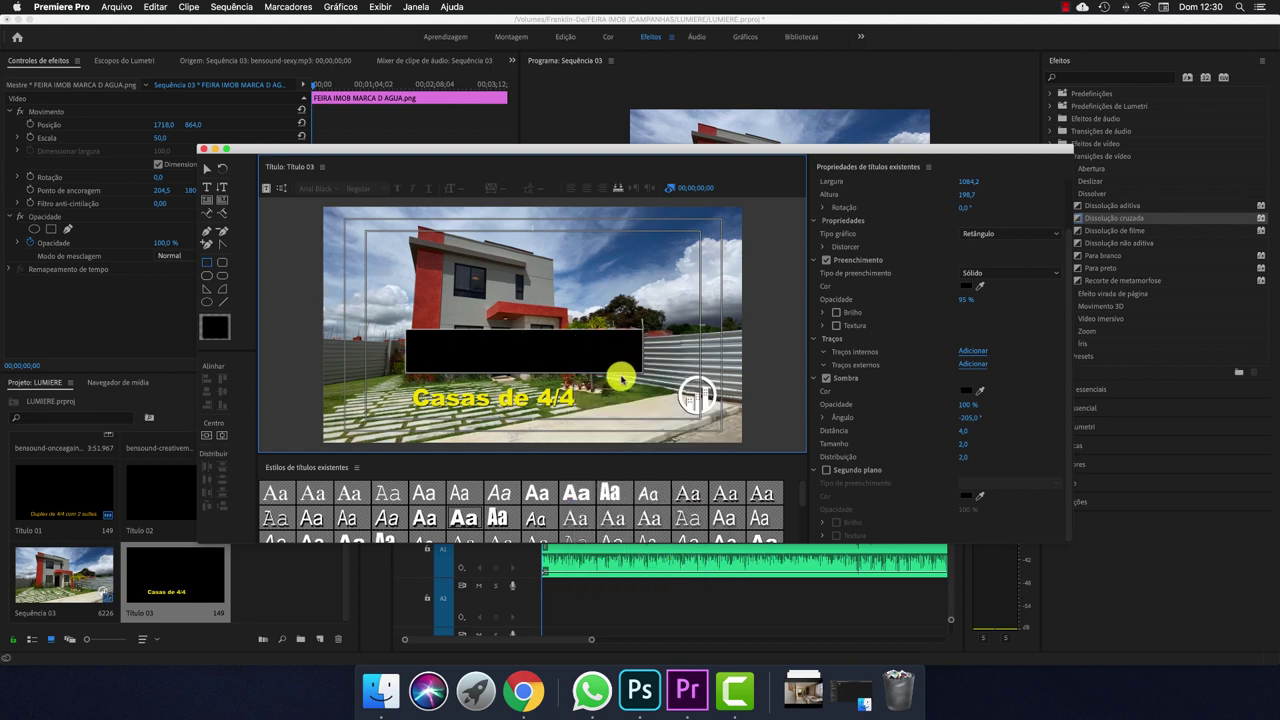
mouse_move(617, 383)
left_mouse_down()
mouse_move(620, 397)
mouse_move(620, 377)
left_mouse_up()
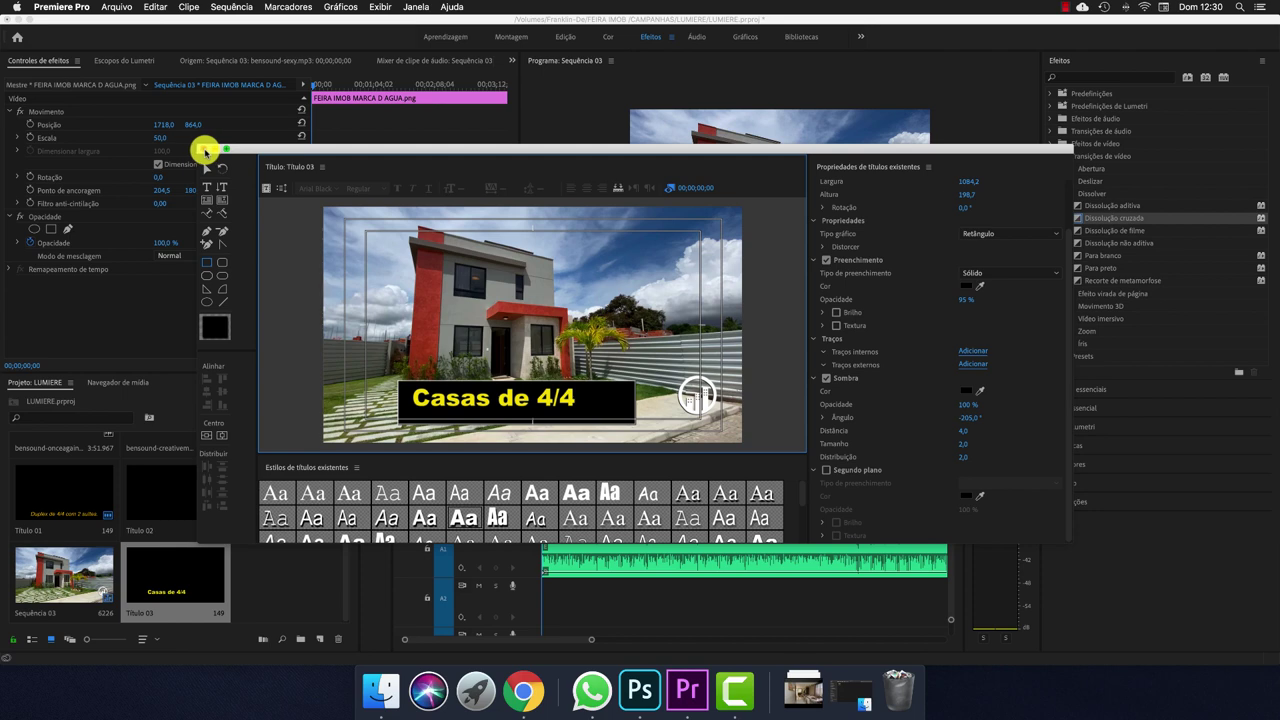
left_click(203, 150)
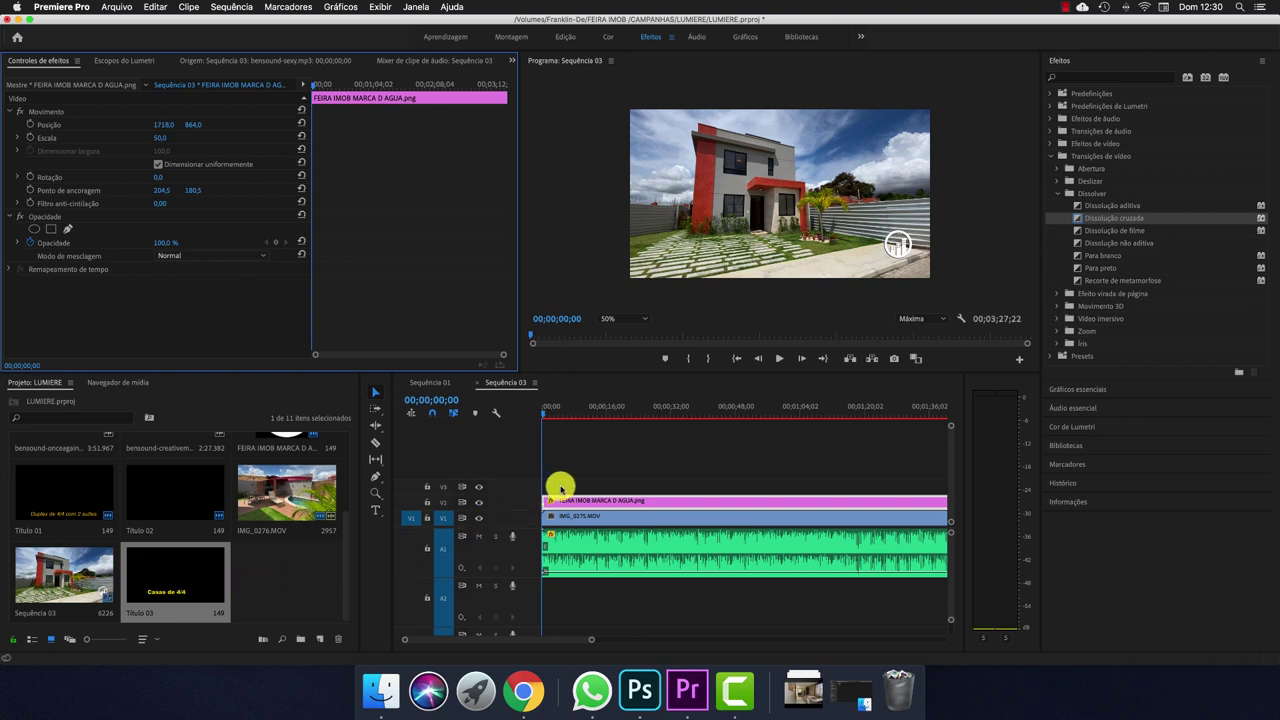
Place the Título 03 clip on track V3 at the sequence start and move it slightly down and right to position 968, 564
left_click_drag(540, 489, 586, 477)
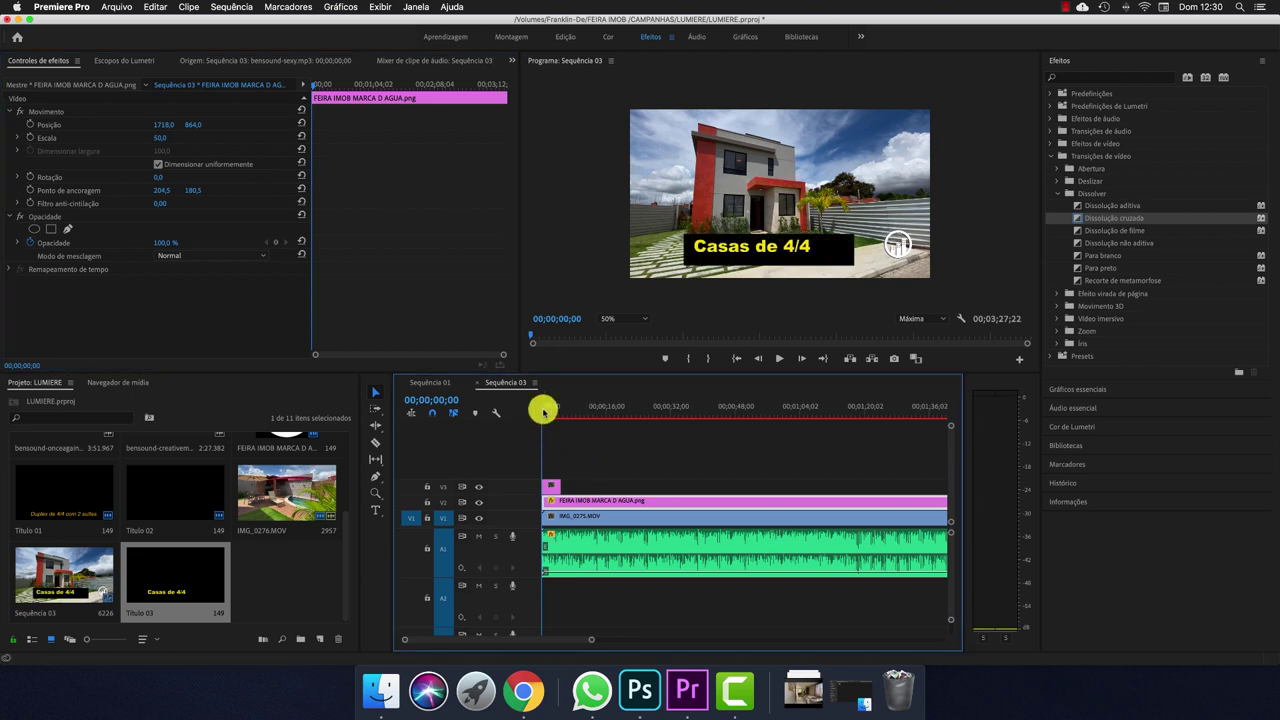
left_click(551, 487)
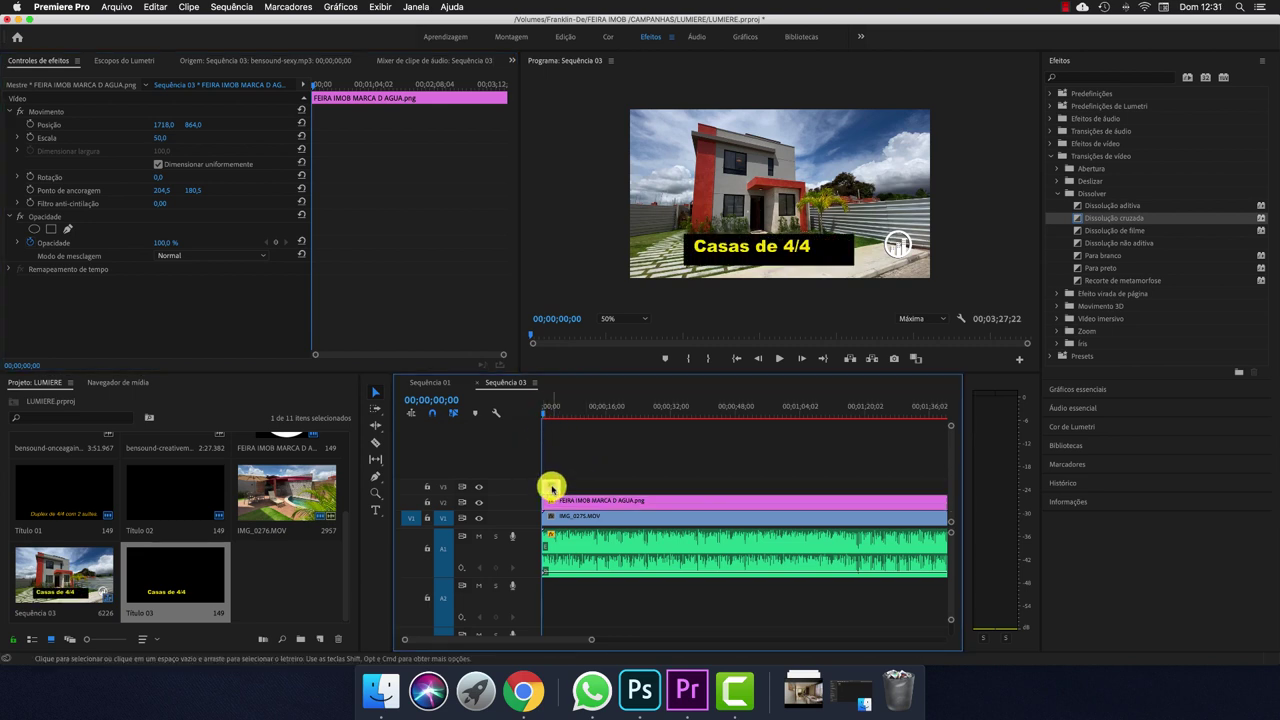
left_click(727, 258)
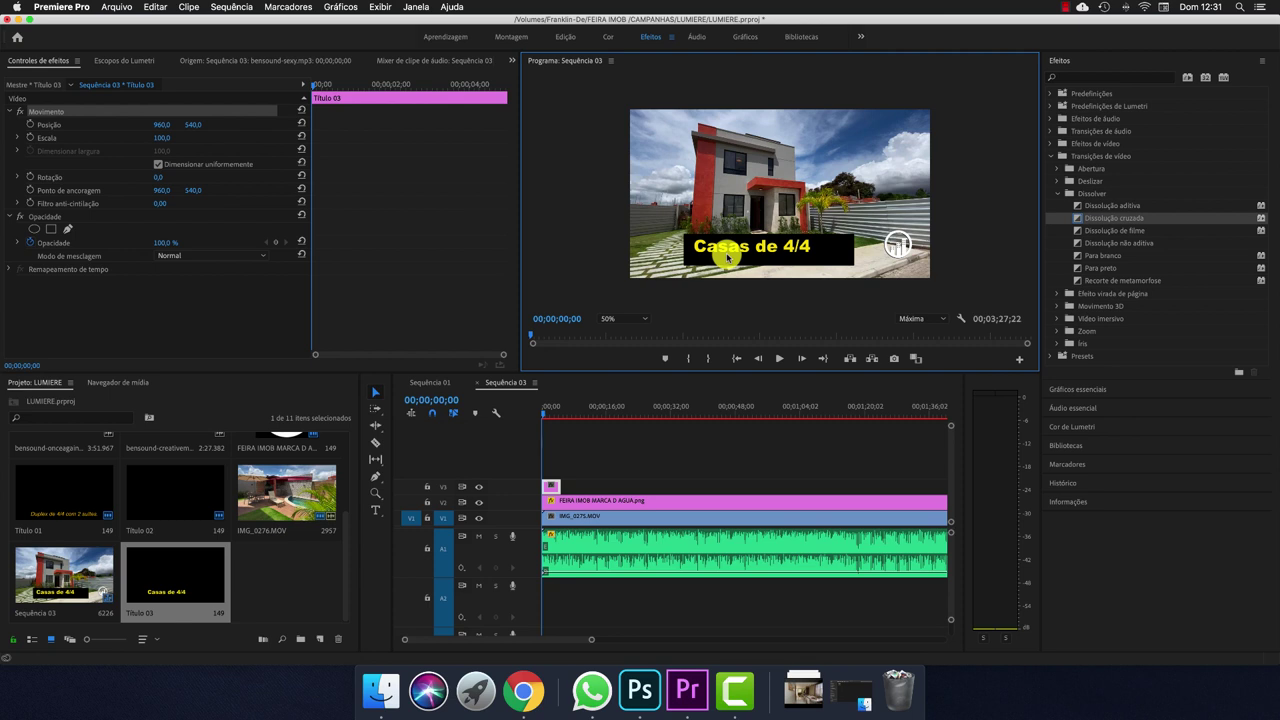
left_click(727, 258)
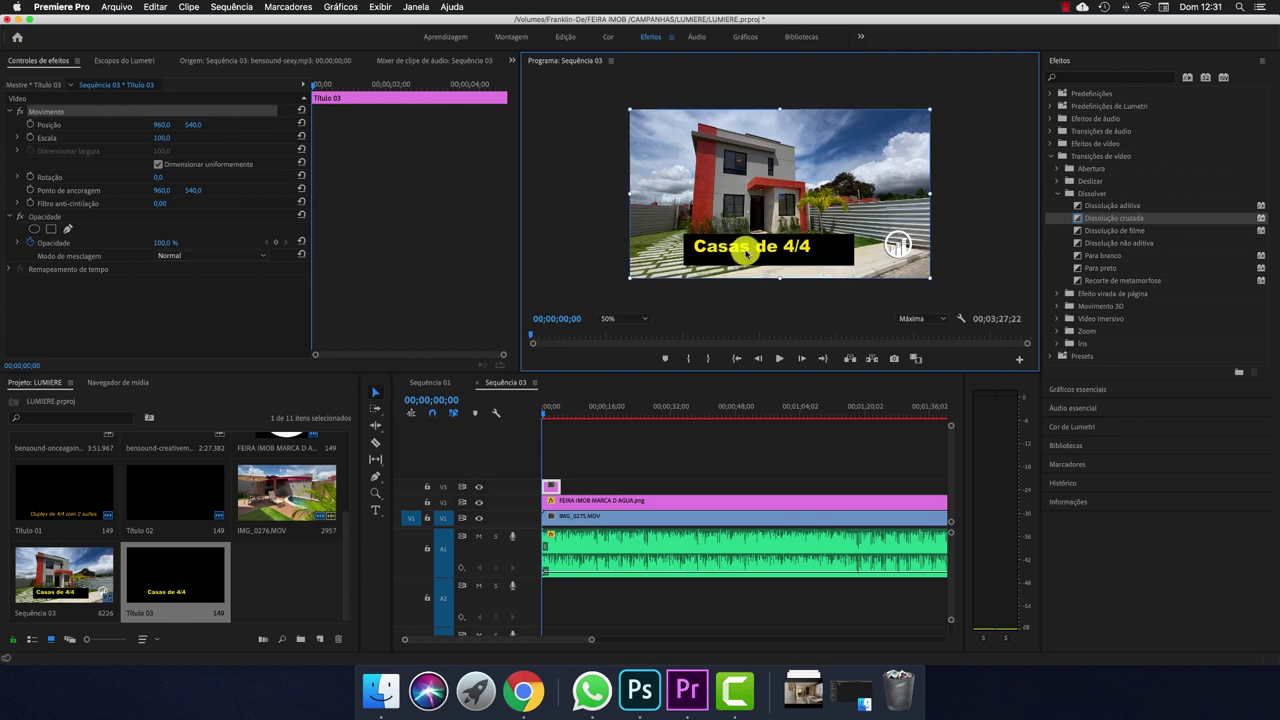
left_click_drag(748, 253, 749, 248)
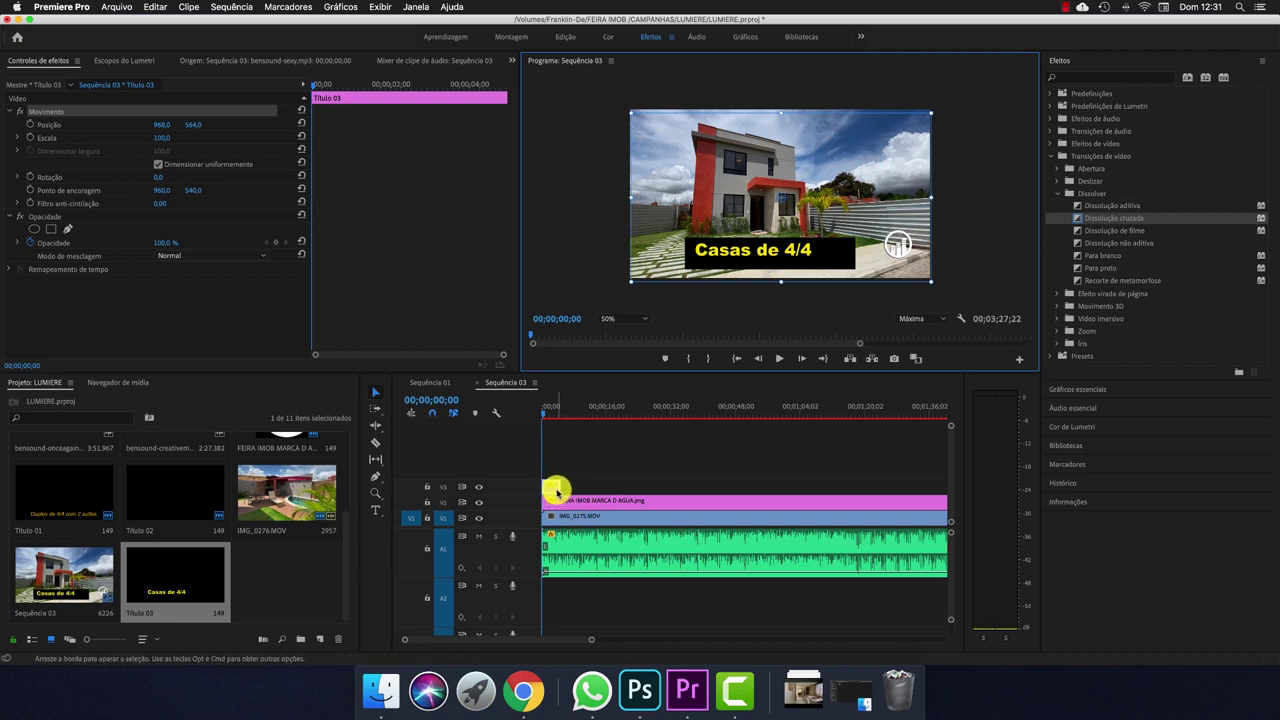
Split the logo watermark clip on V2 where the title clip ends and delete the part beneath the title
left_click(606, 475)
left_click(606, 475)
key("=")
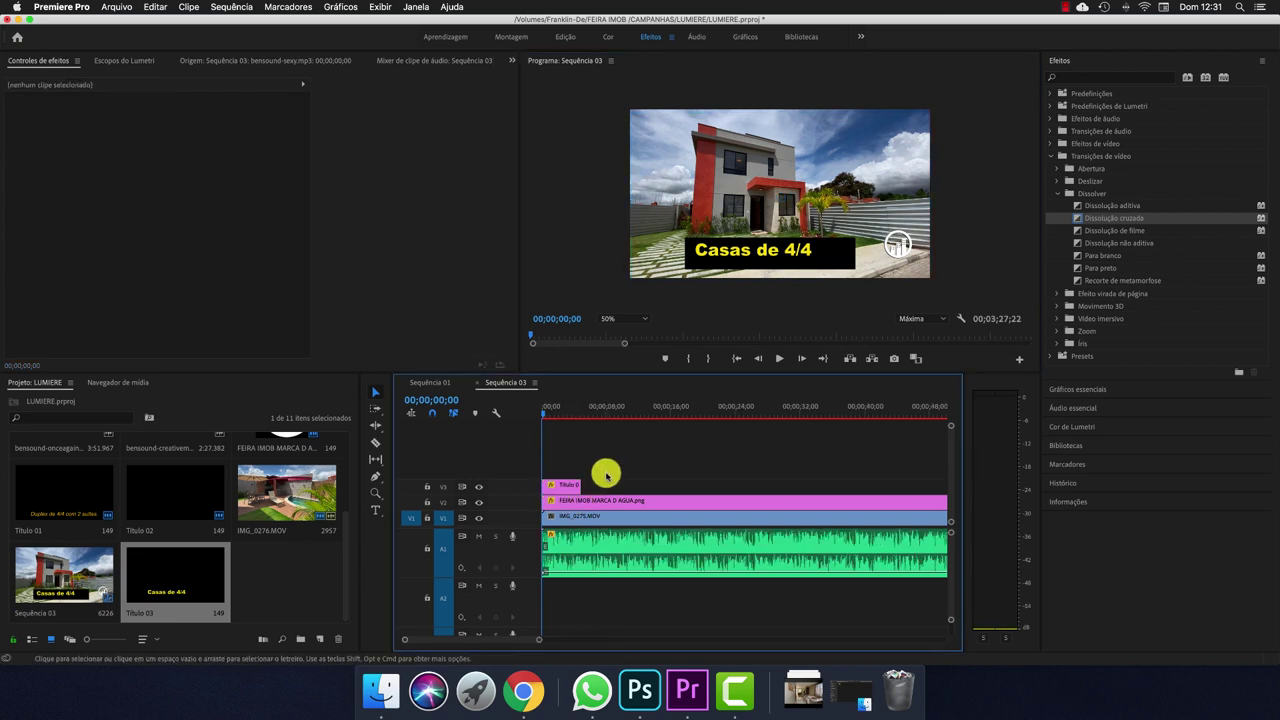
key("=")
key("=")
key("=")
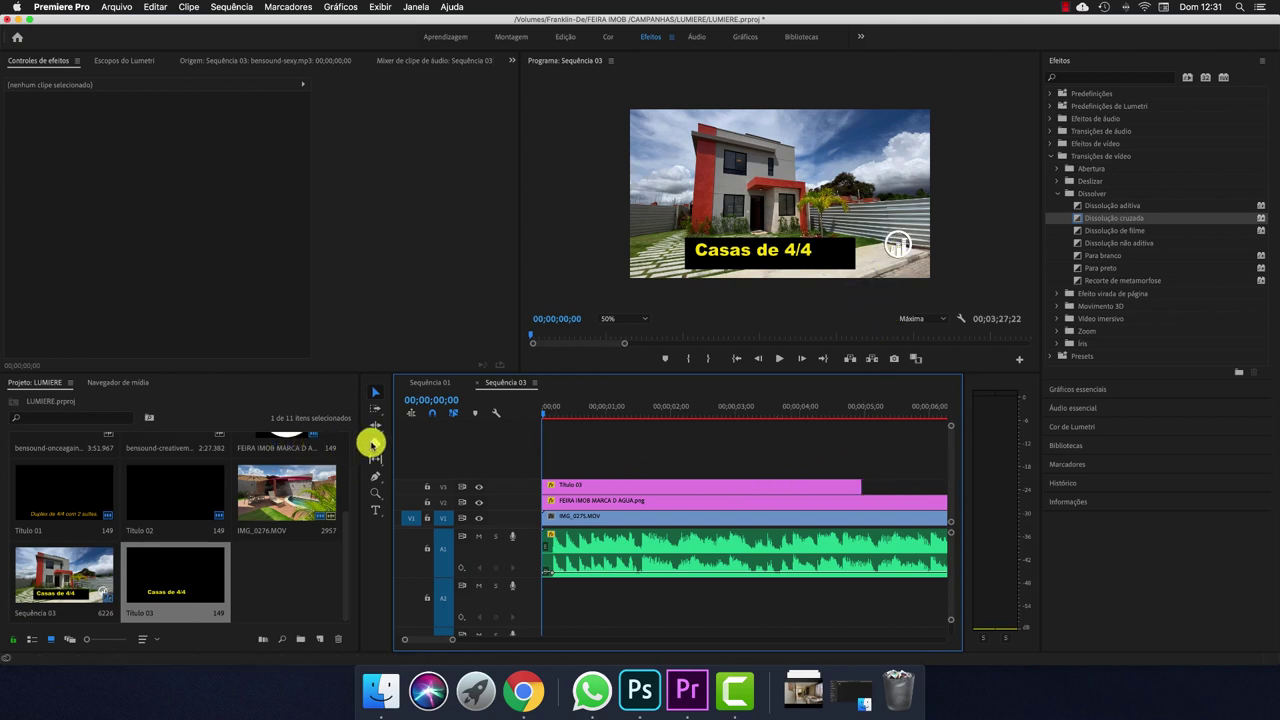
left_click(375, 442)
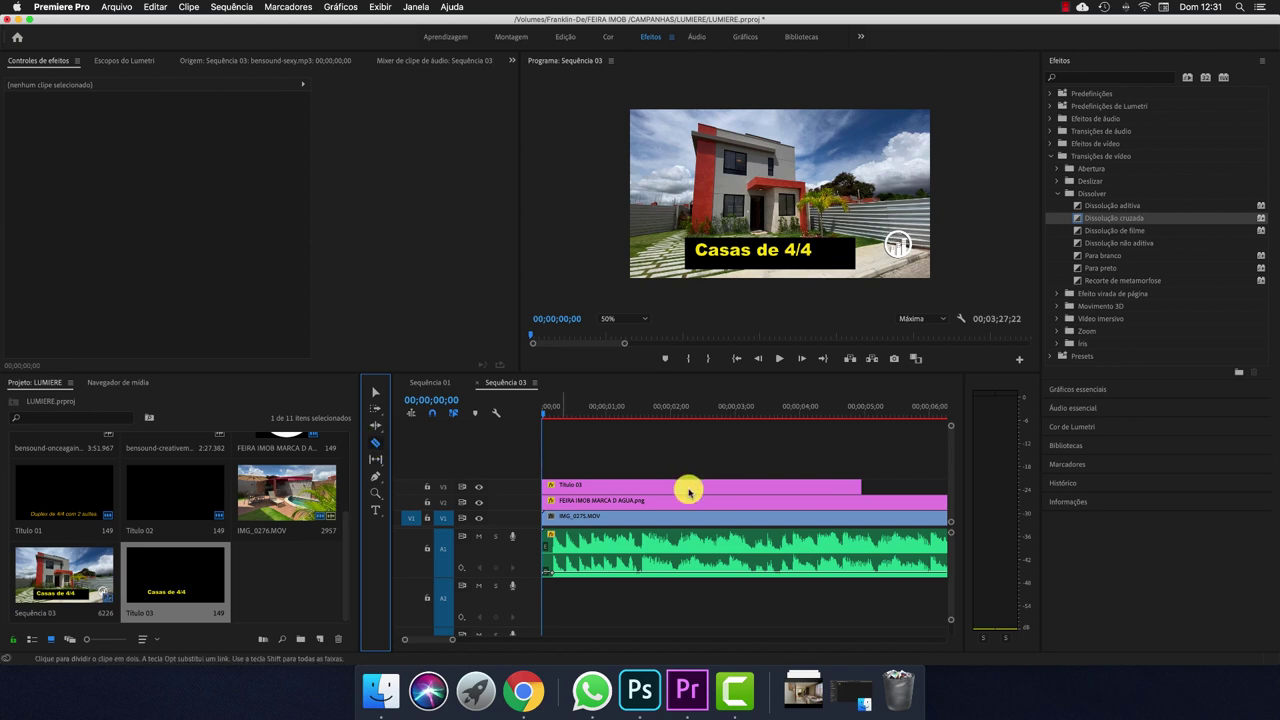
left_click(862, 502)
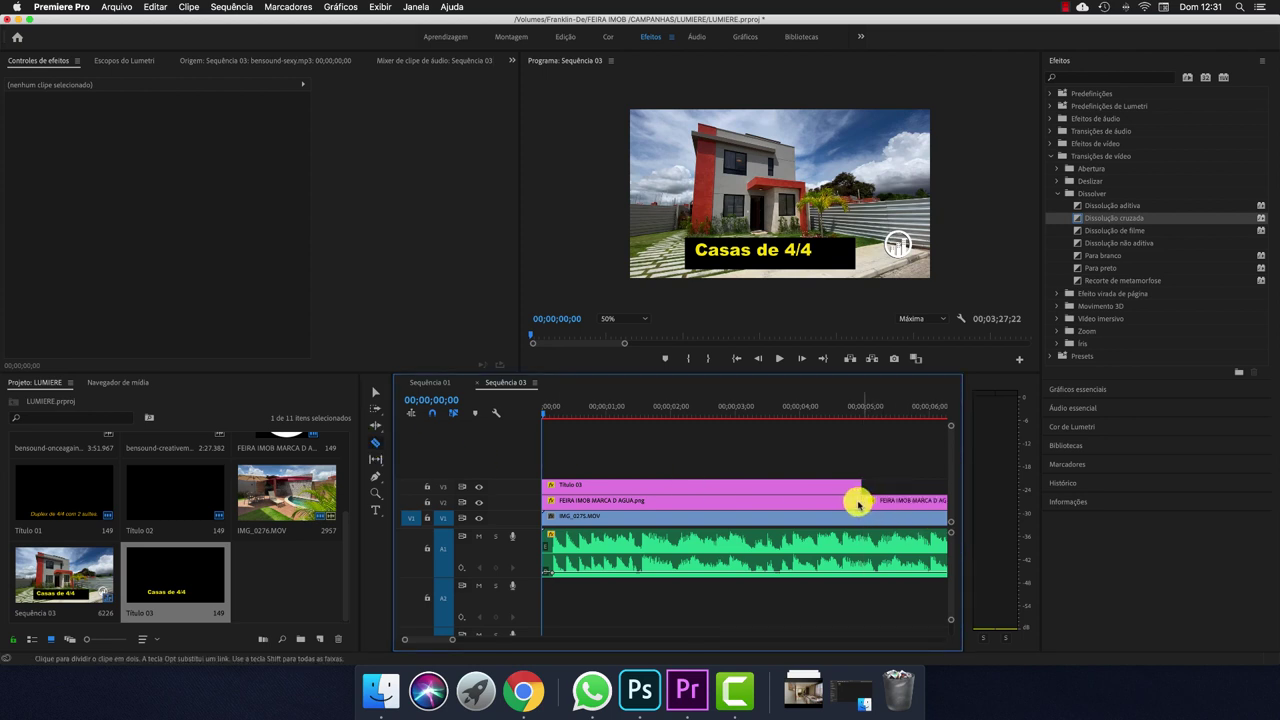
key("v")
left_click(647, 503)
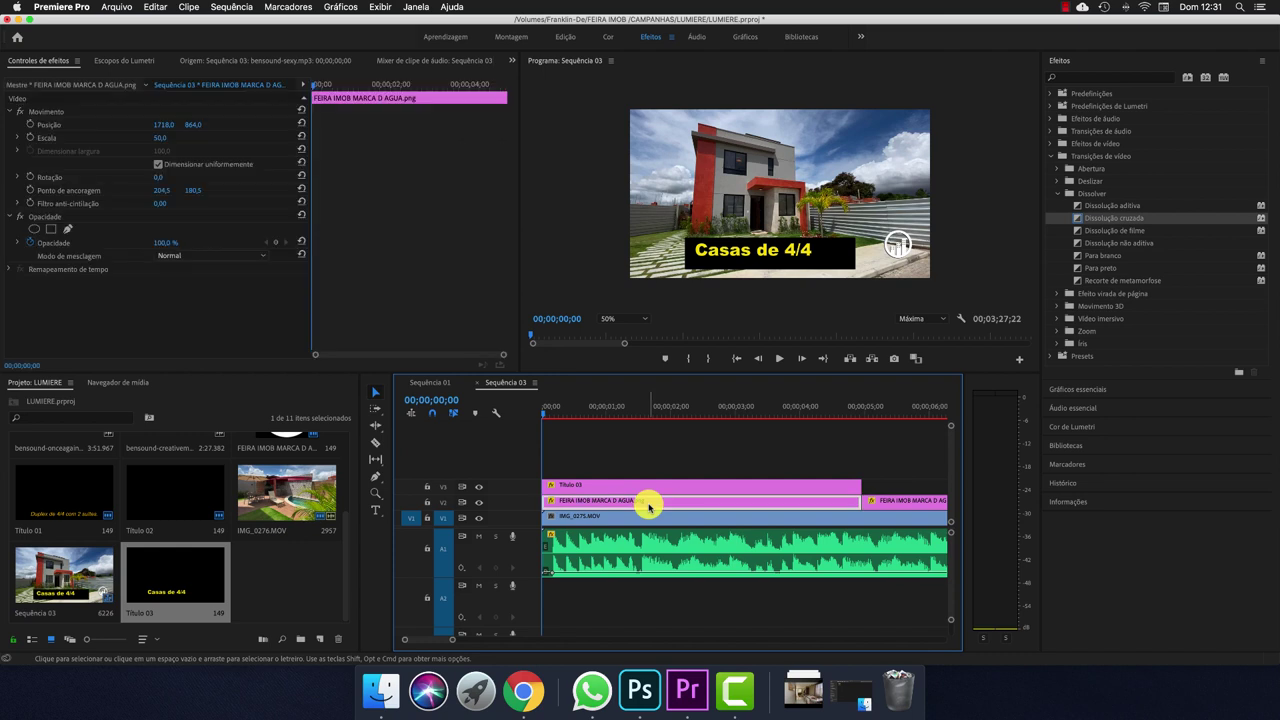
key("Delete")
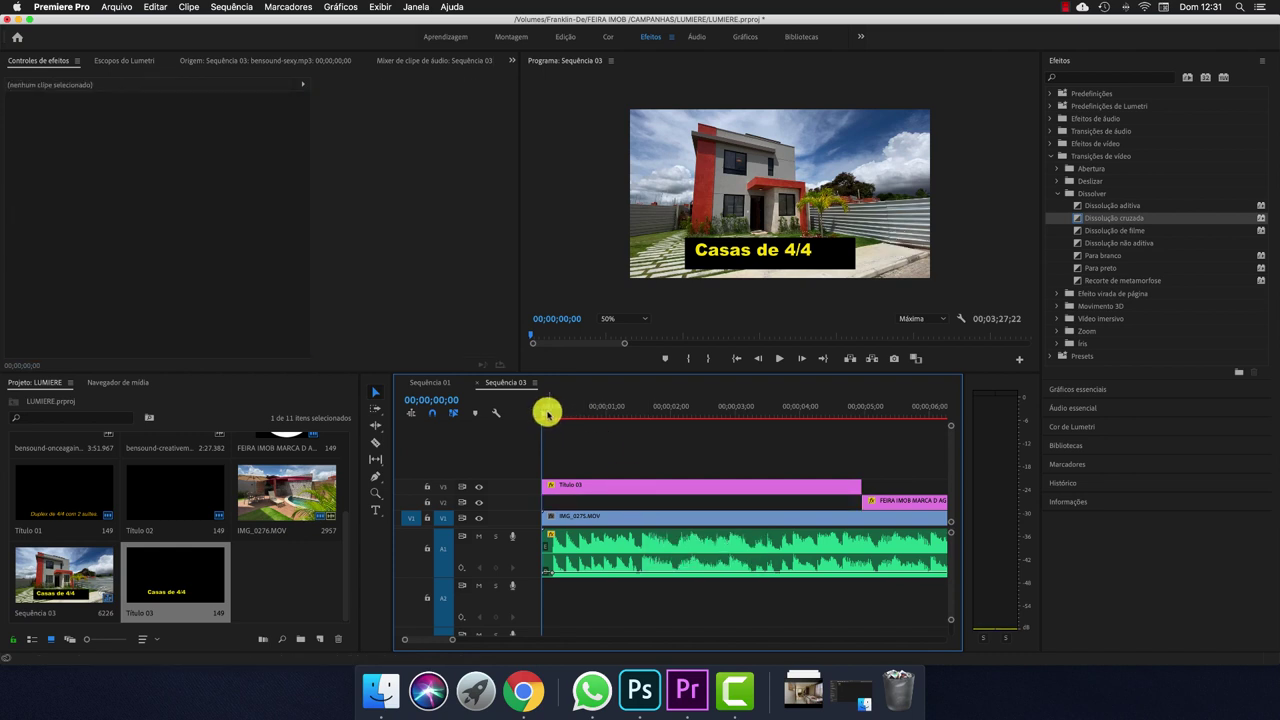
Scrub through the first five seconds to check the change from the title to the logo, and return to the start
left_click(545, 413)
left_click_drag(552, 414, 880, 430)
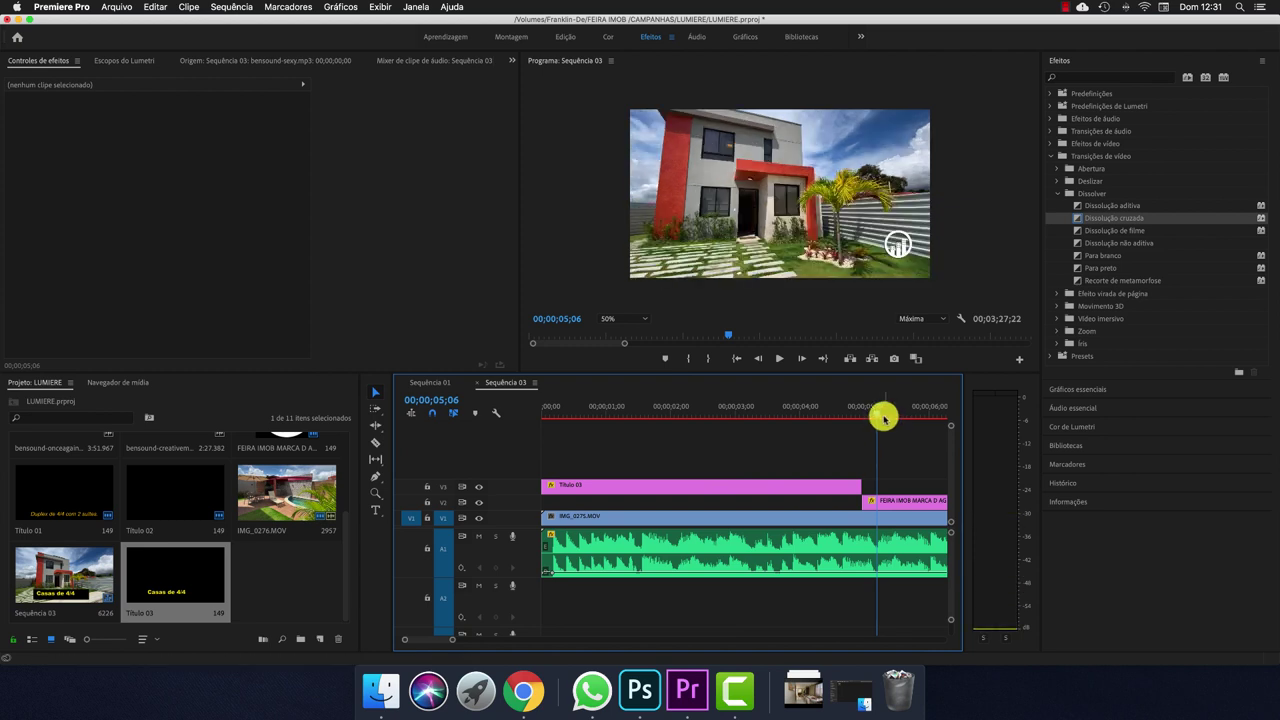
key("j")
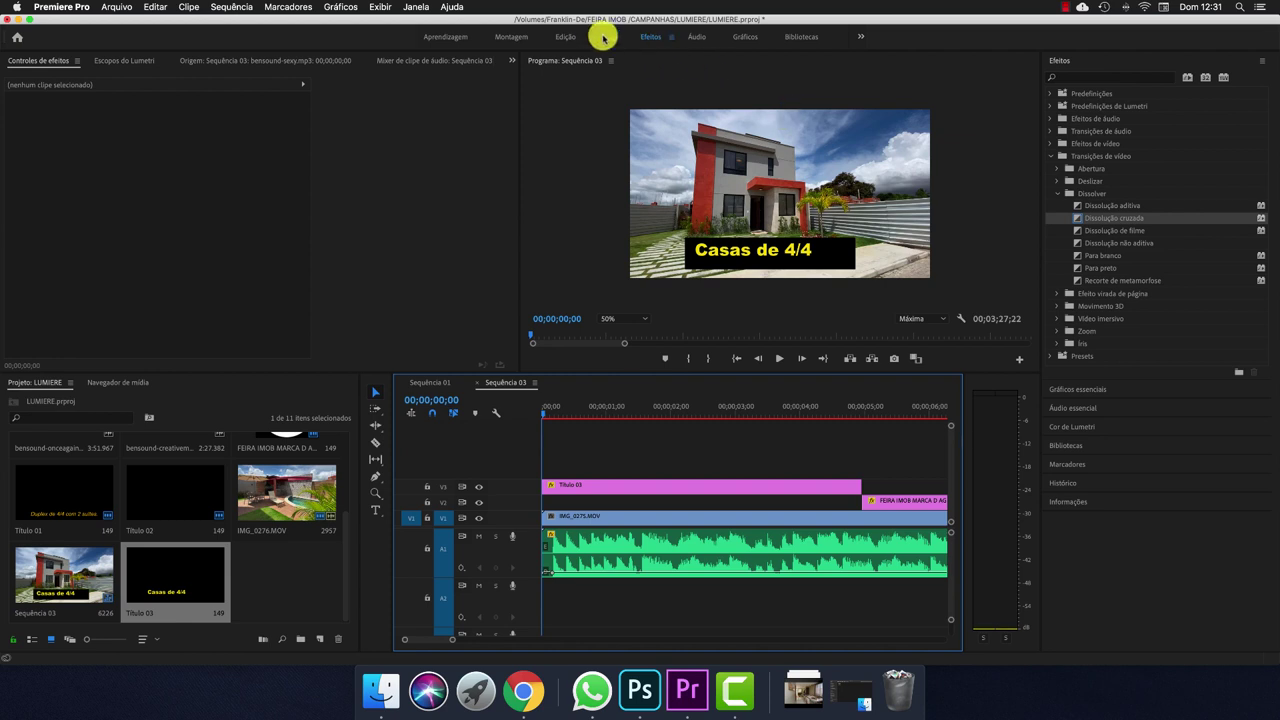
Add a Dissolução cruzada transition to the start of the Título 03 clip and play the fade-in
left_click(412, 8)
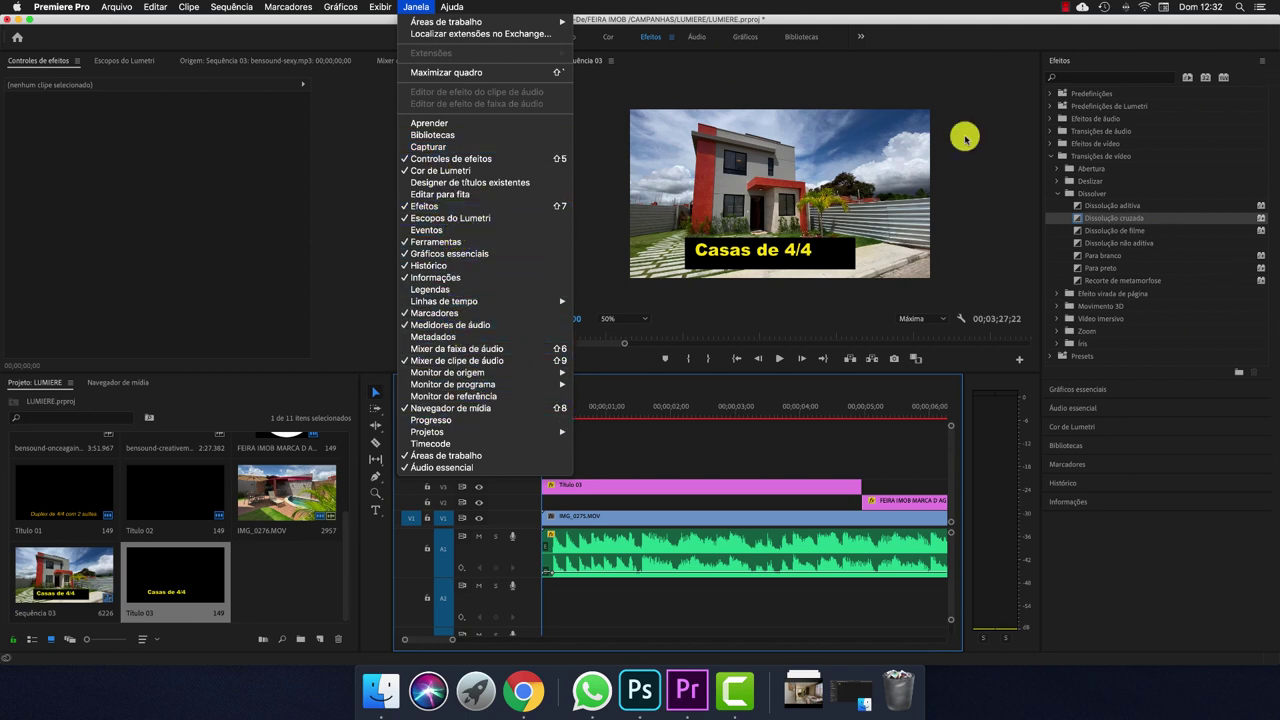
left_click(628, 12)
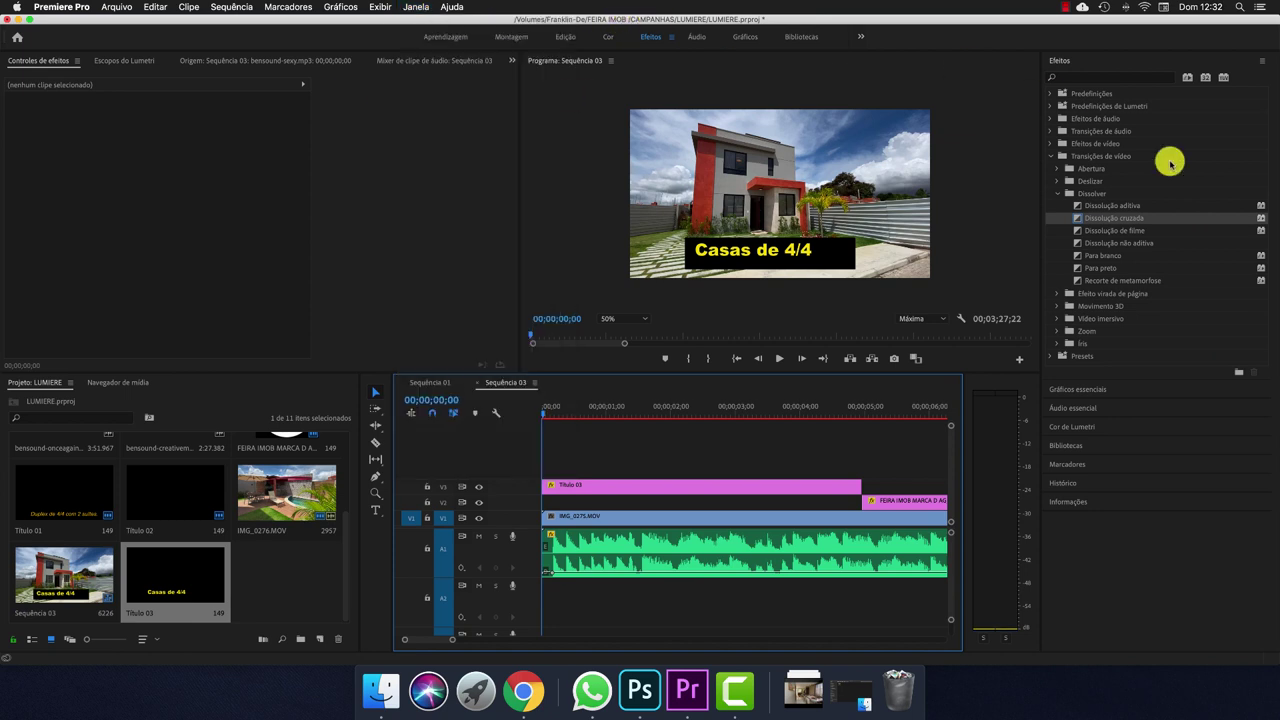
left_click(1105, 219)
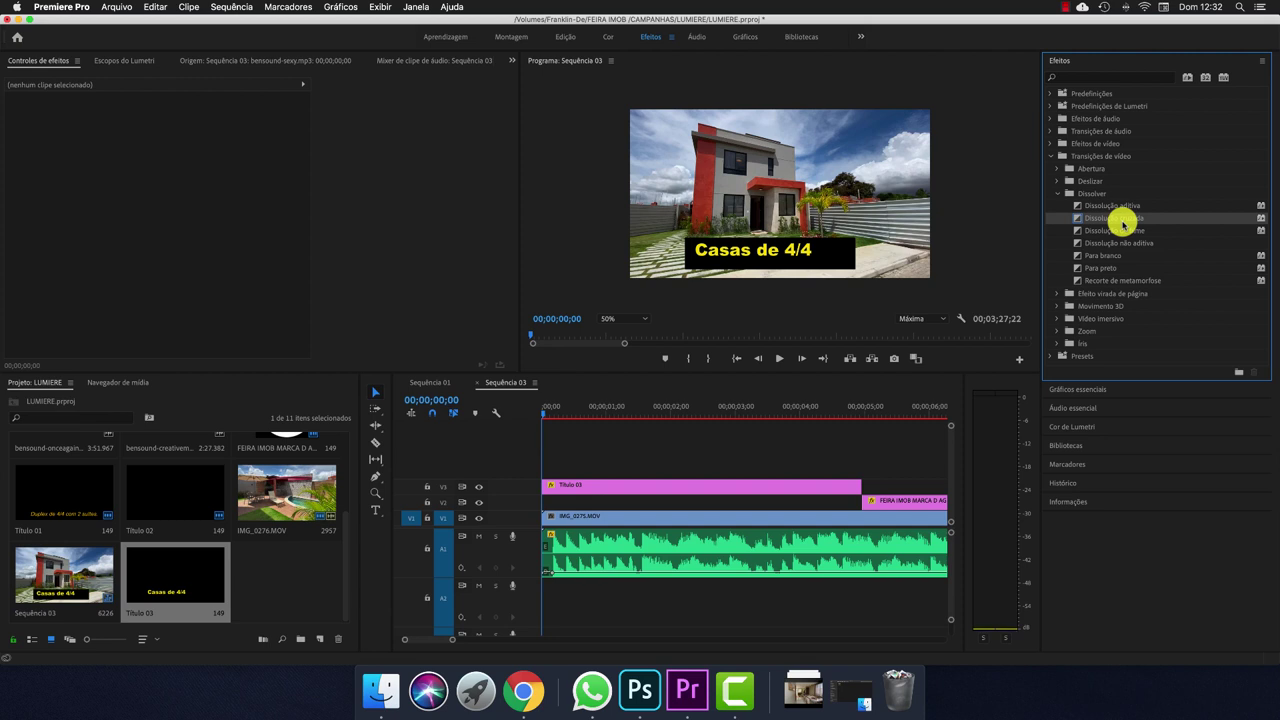
left_click_drag(1127, 220, 545, 486)
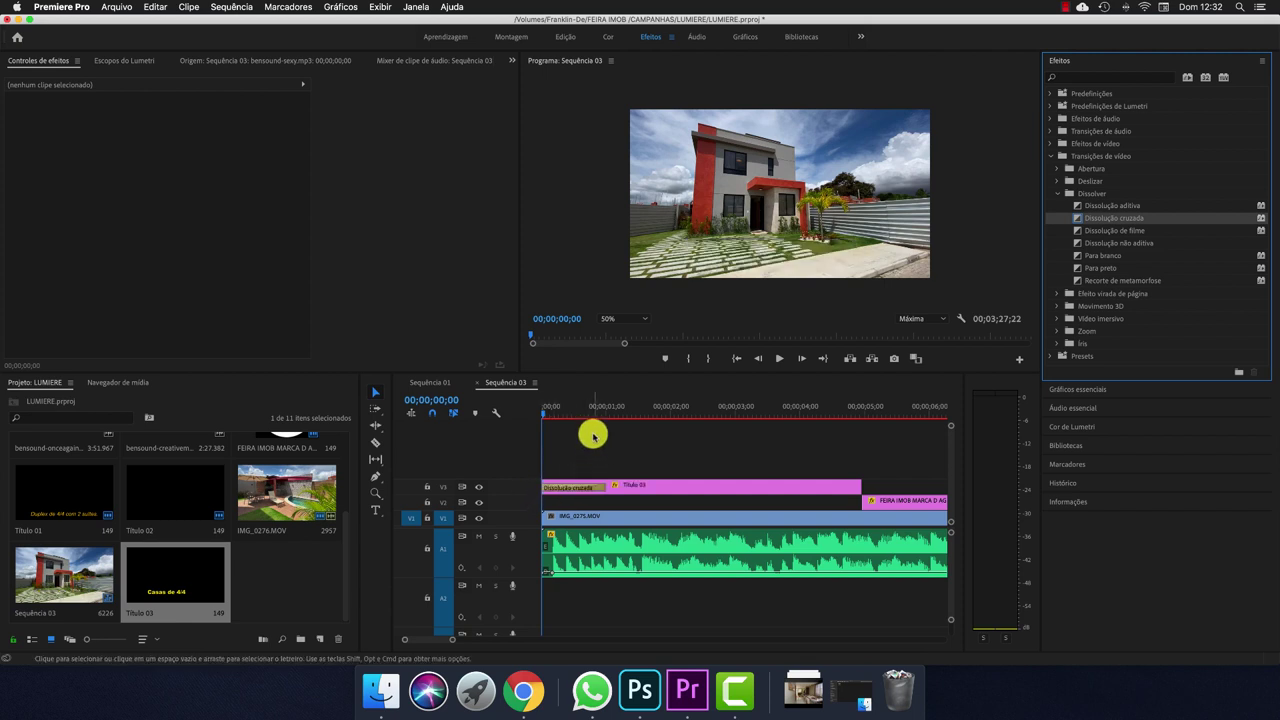
key("space")
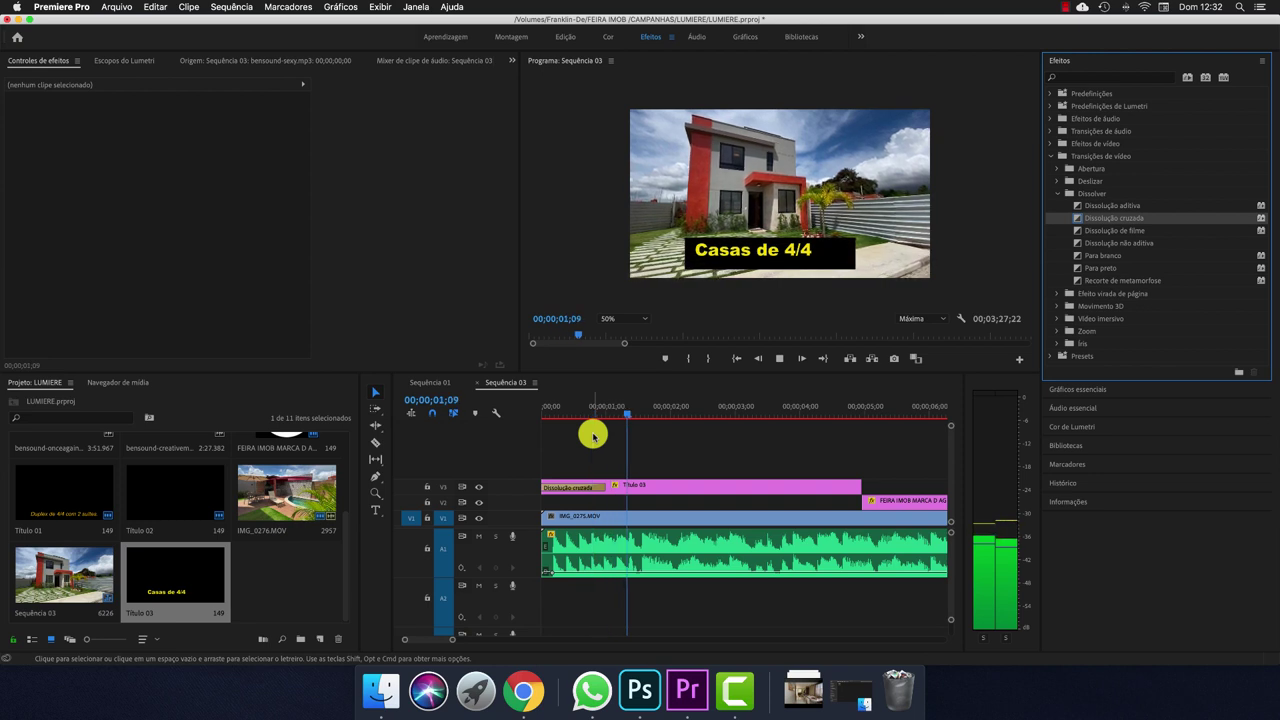
key("space")
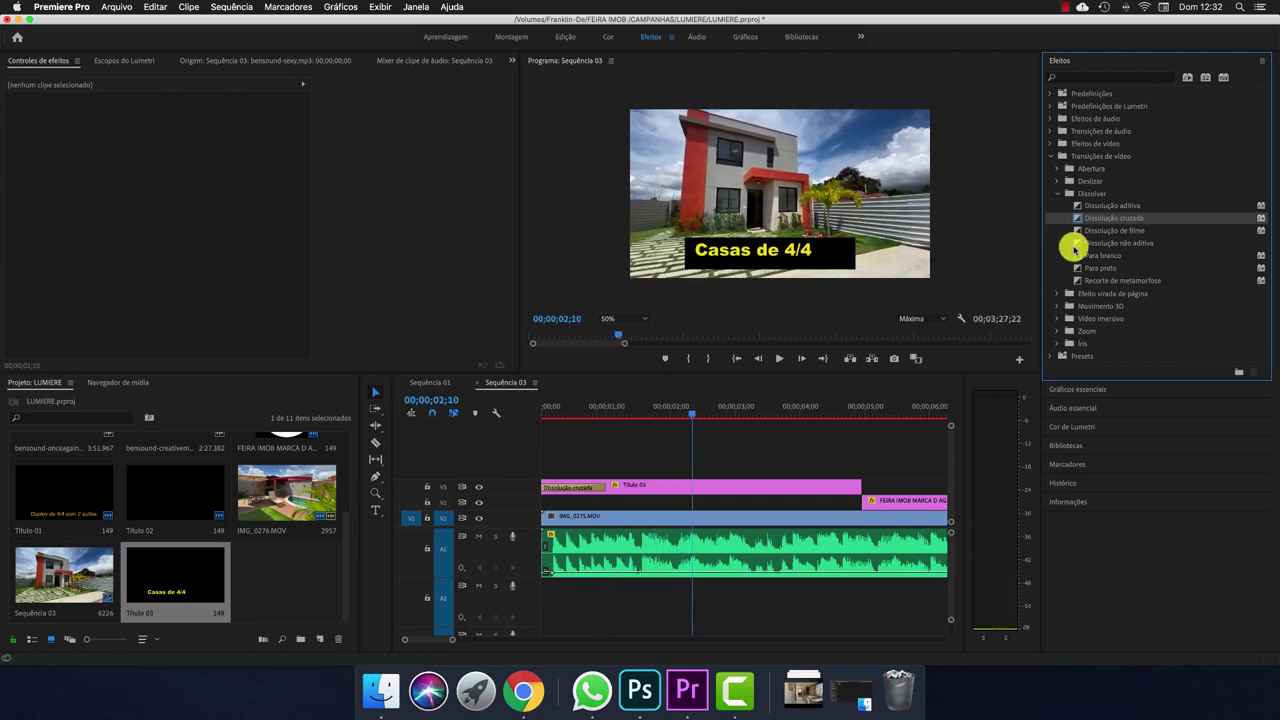
Add a Dissolução cruzada transition to the end of the Título 03 clip and play the sequence from the start
left_click_drag(1080, 216, 843, 486)
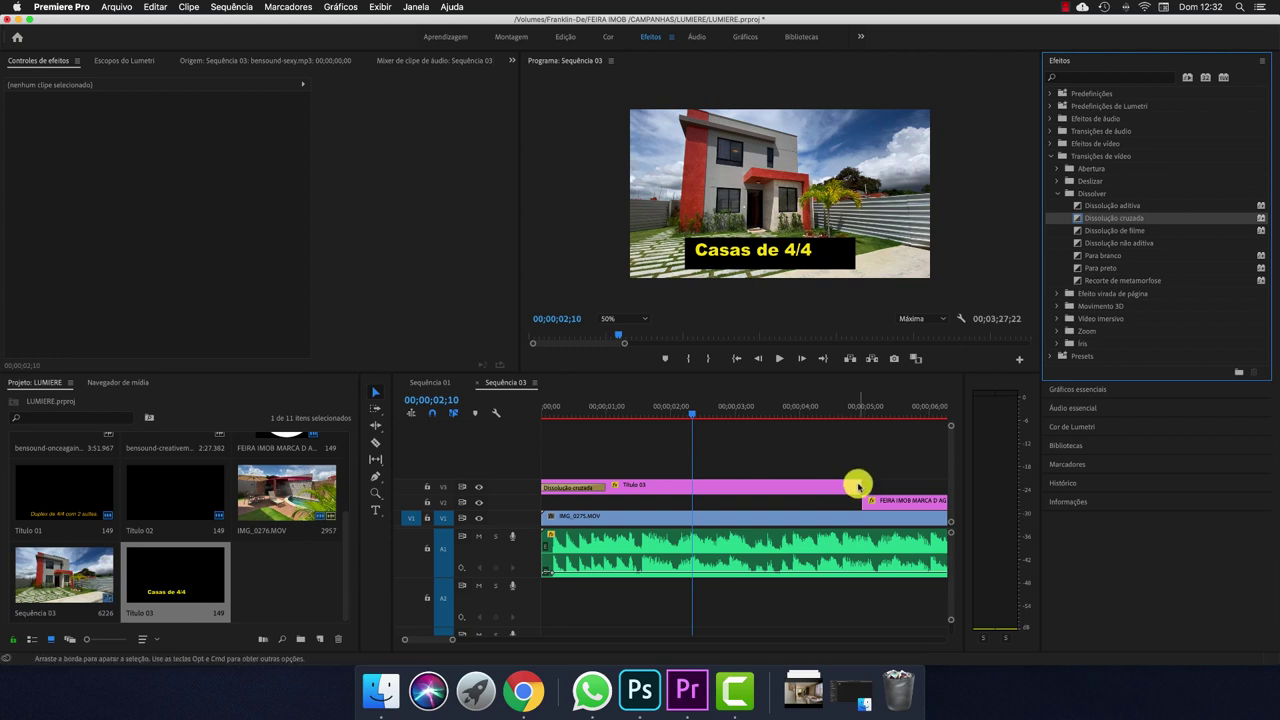
left_click(843, 487)
left_click_drag(1127, 222, 858, 487)
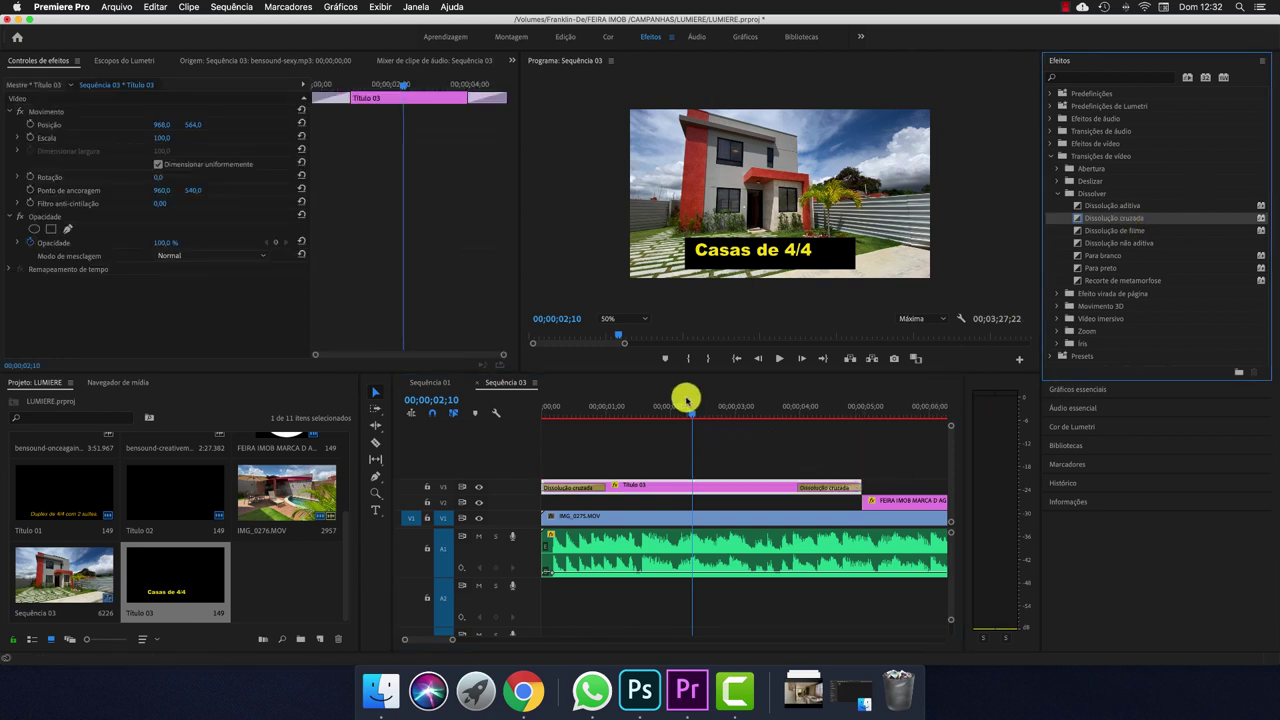
left_click(463, 414)
key("Home")
key("space")
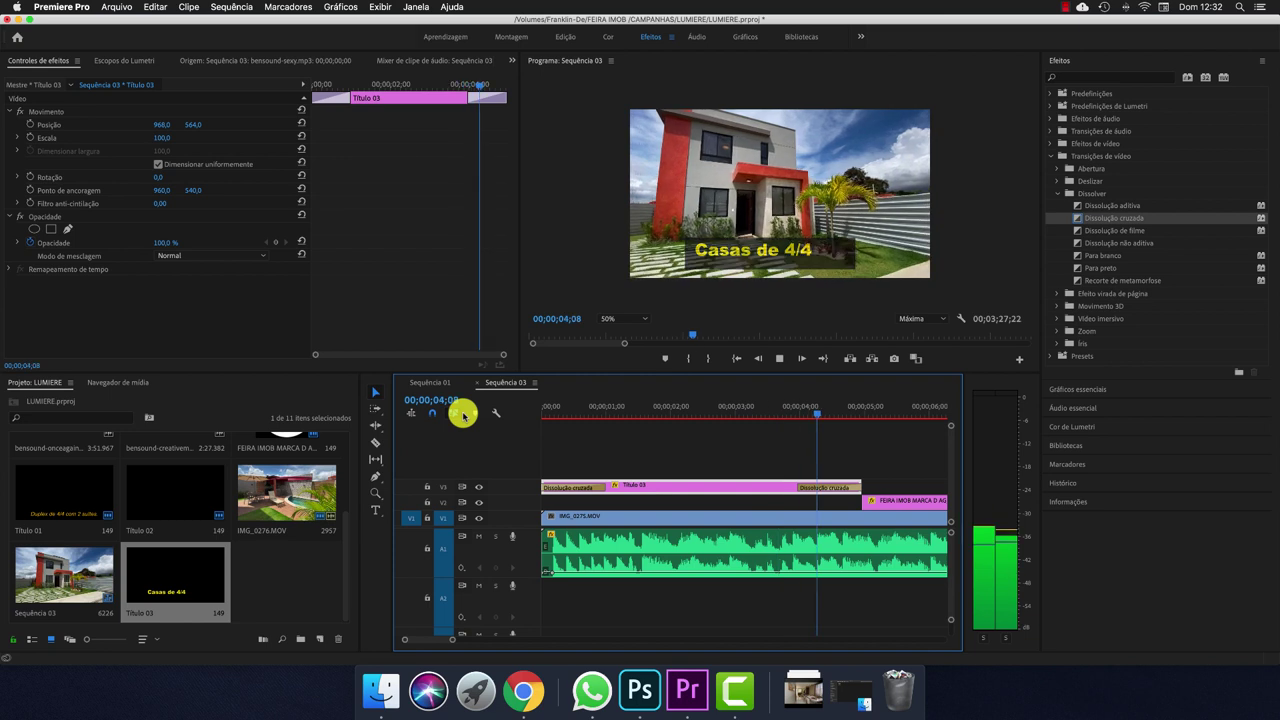
key("space")
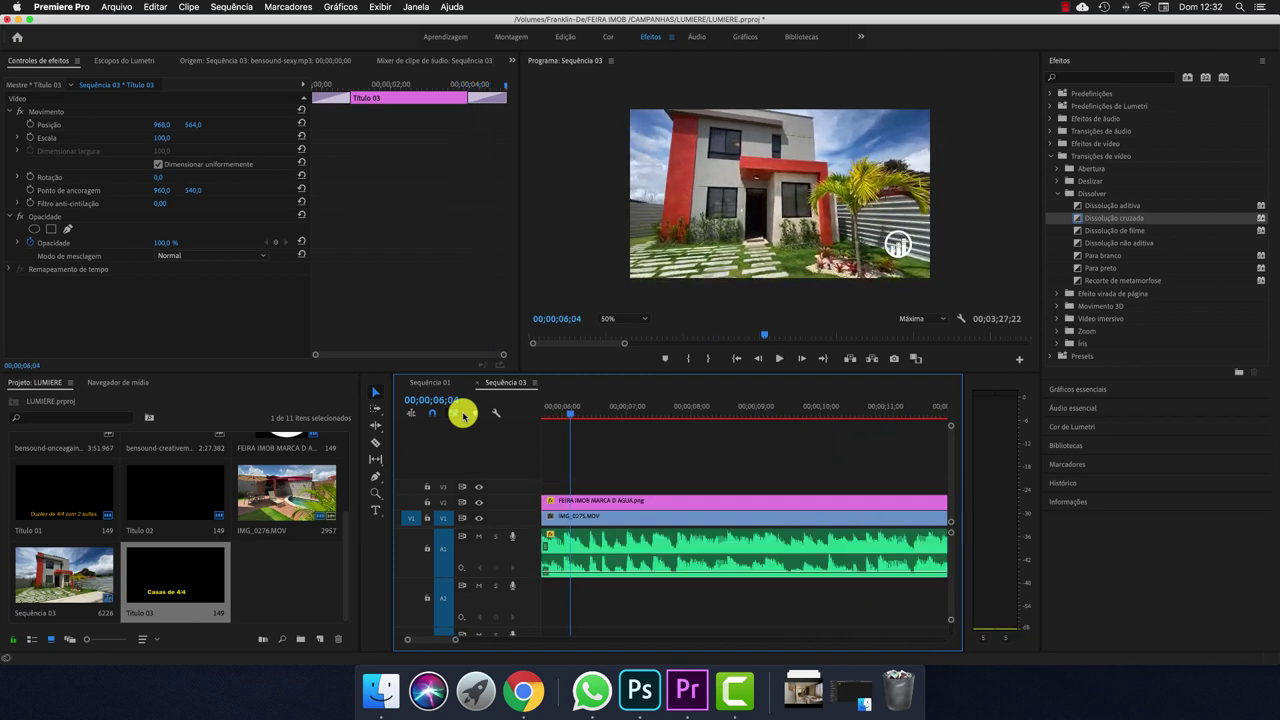
Scrub through the sequence to its ending and place the playhead at 00;03;27;14, just before the music ends
key("minus")
key("minus")
key("minus")
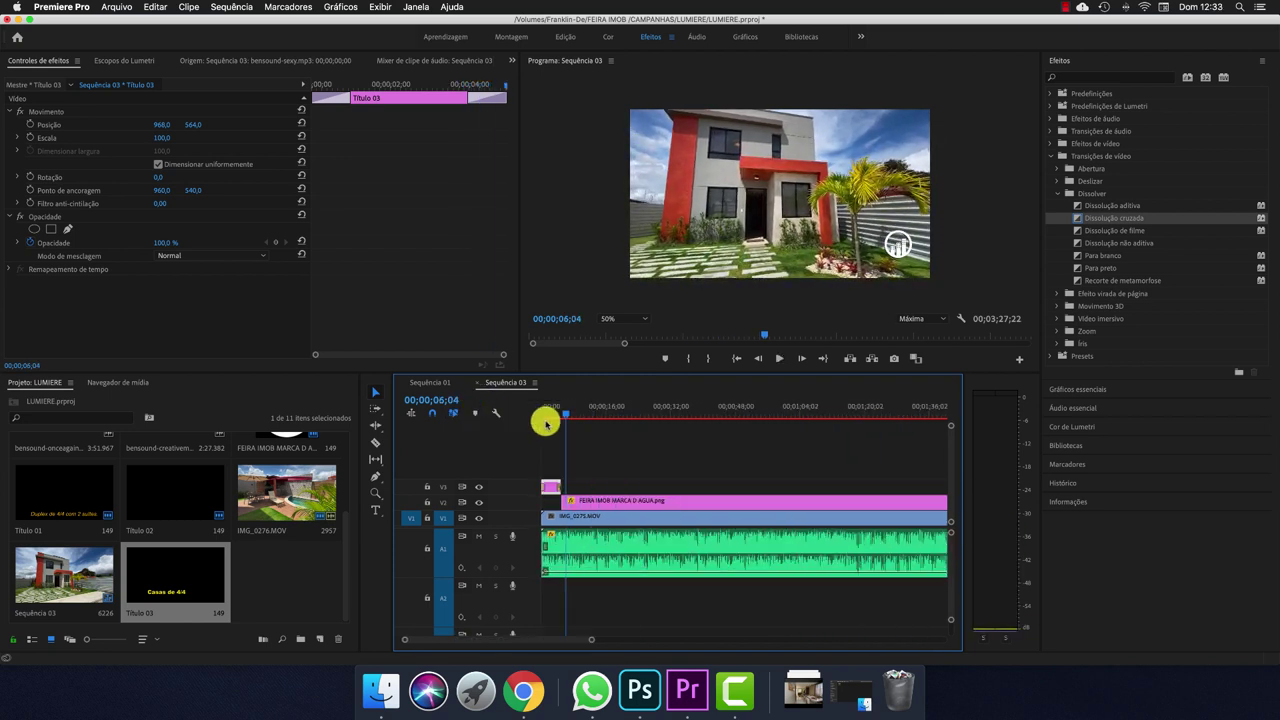
scroll(564, 417, "right", 1)
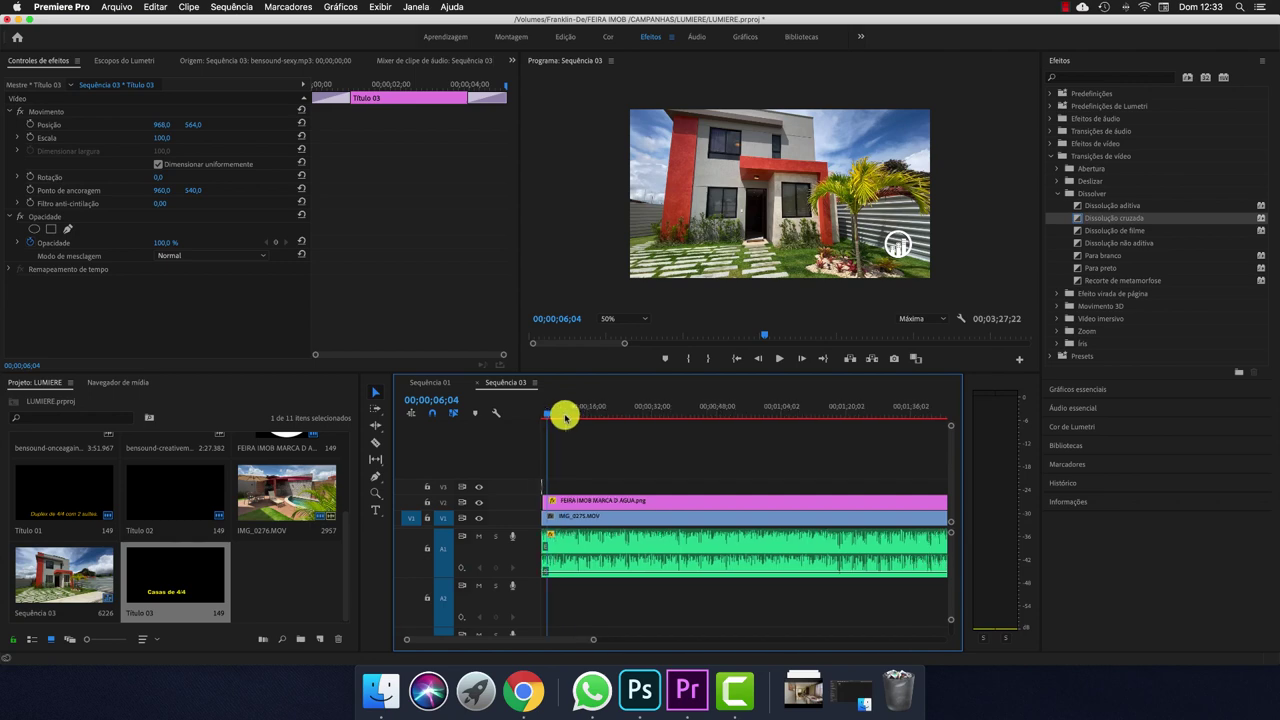
left_click_drag(543, 414, 796, 429)
key("minus")
key("minus")
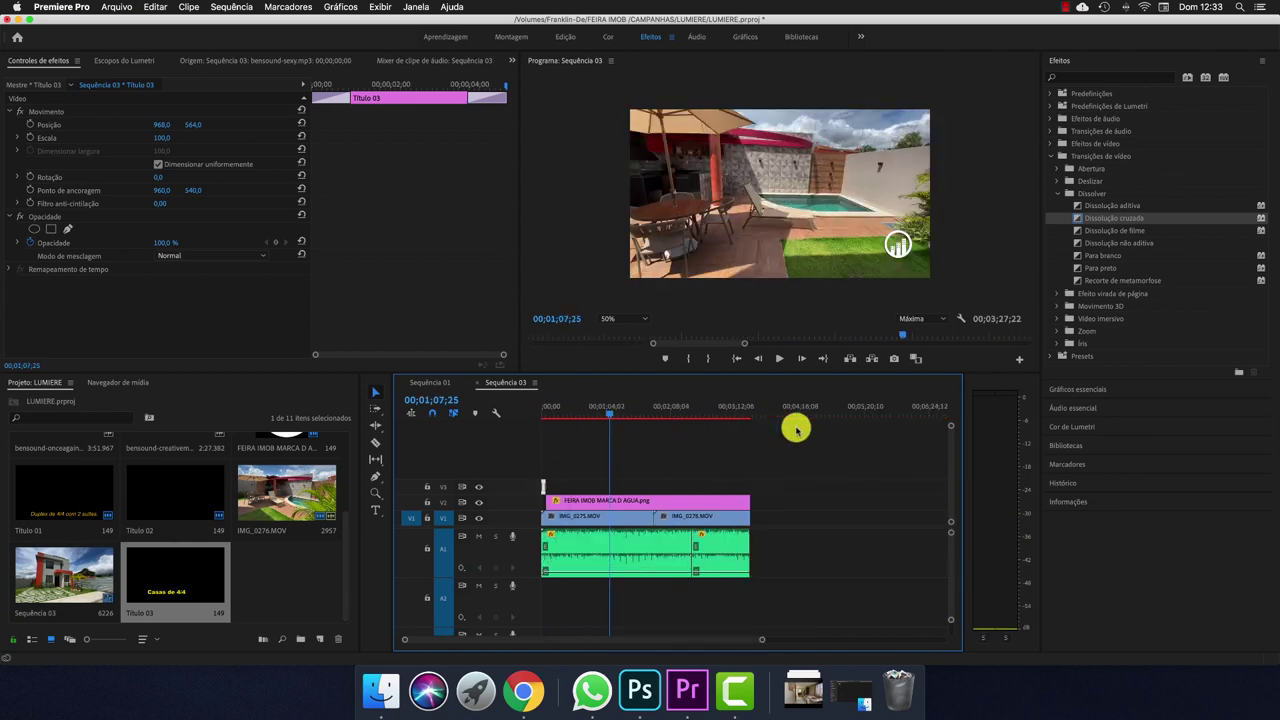
left_click_drag(606, 414, 884, 419)
key("equal")
key("equal")
scroll(884, 418, "right", 5)
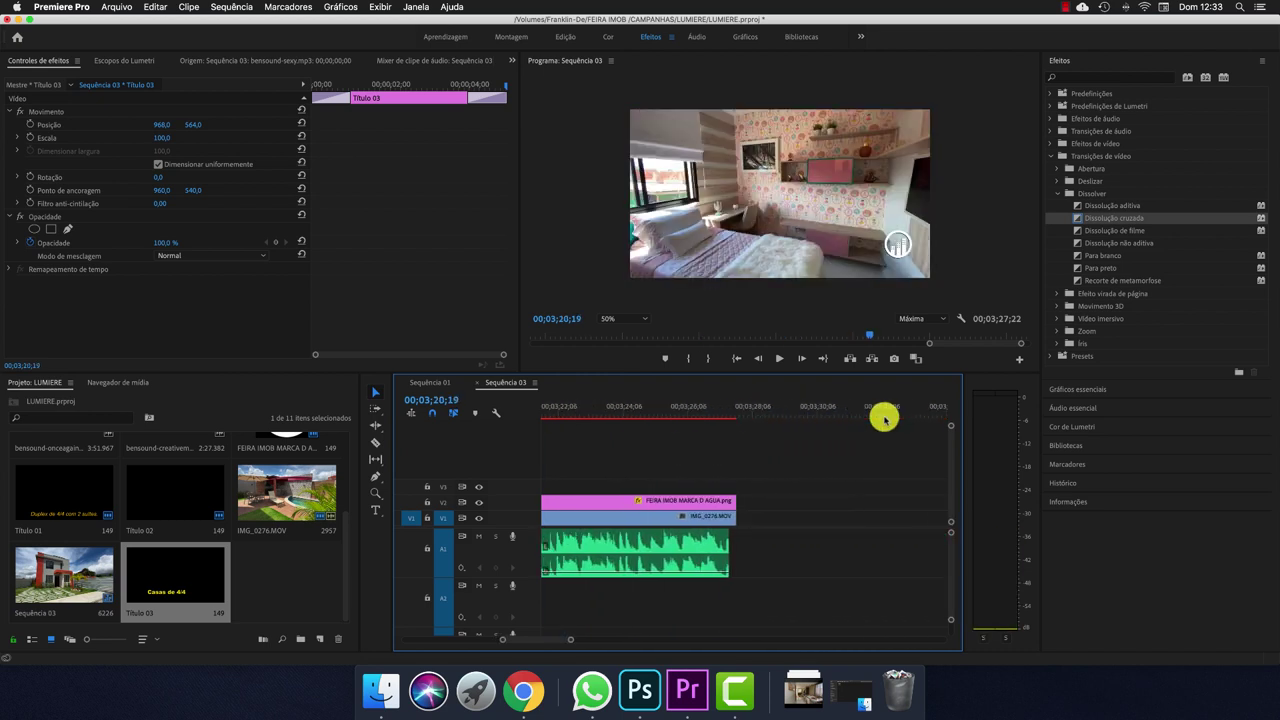
left_click(676, 408)
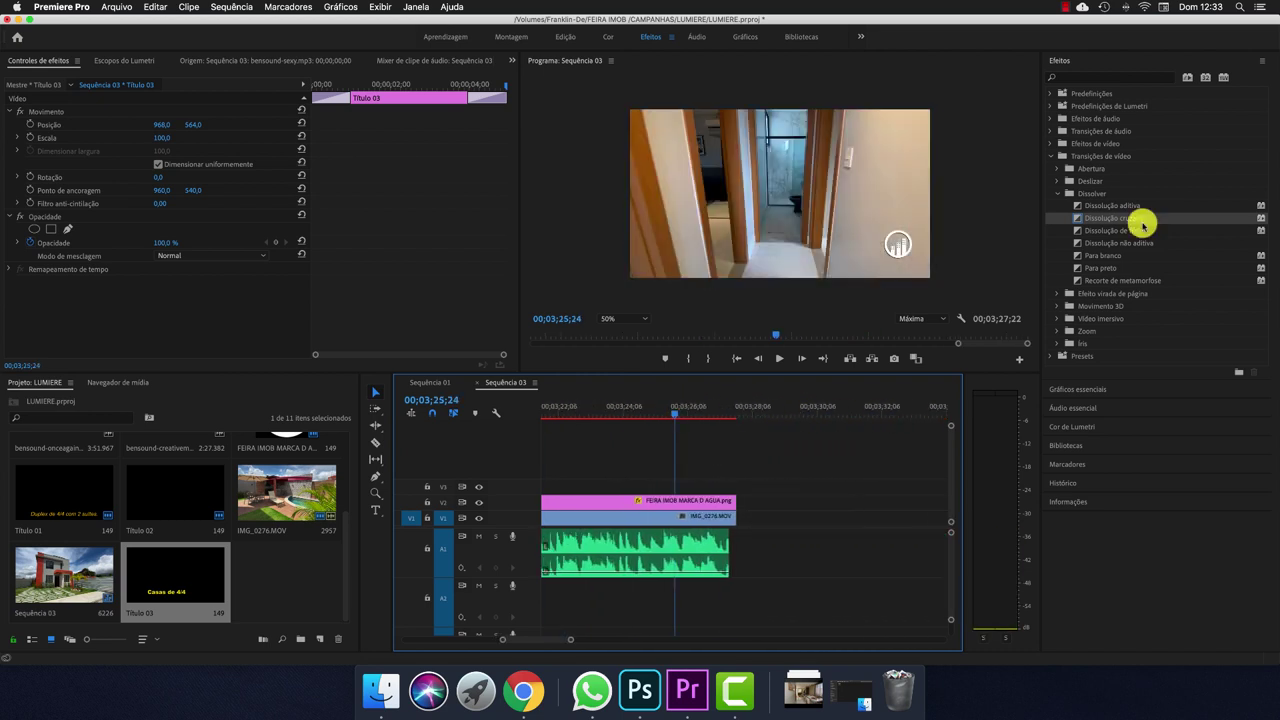
left_click_drag(671, 408, 732, 413)
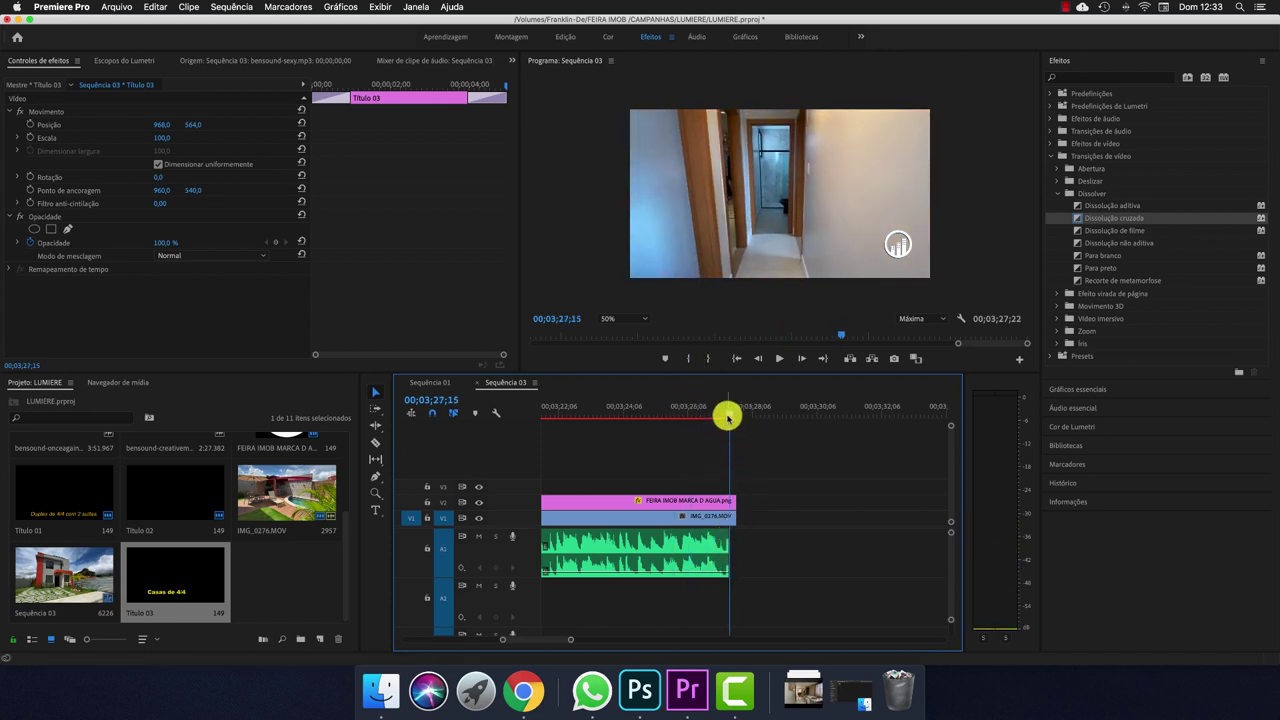
left_click(727, 416)
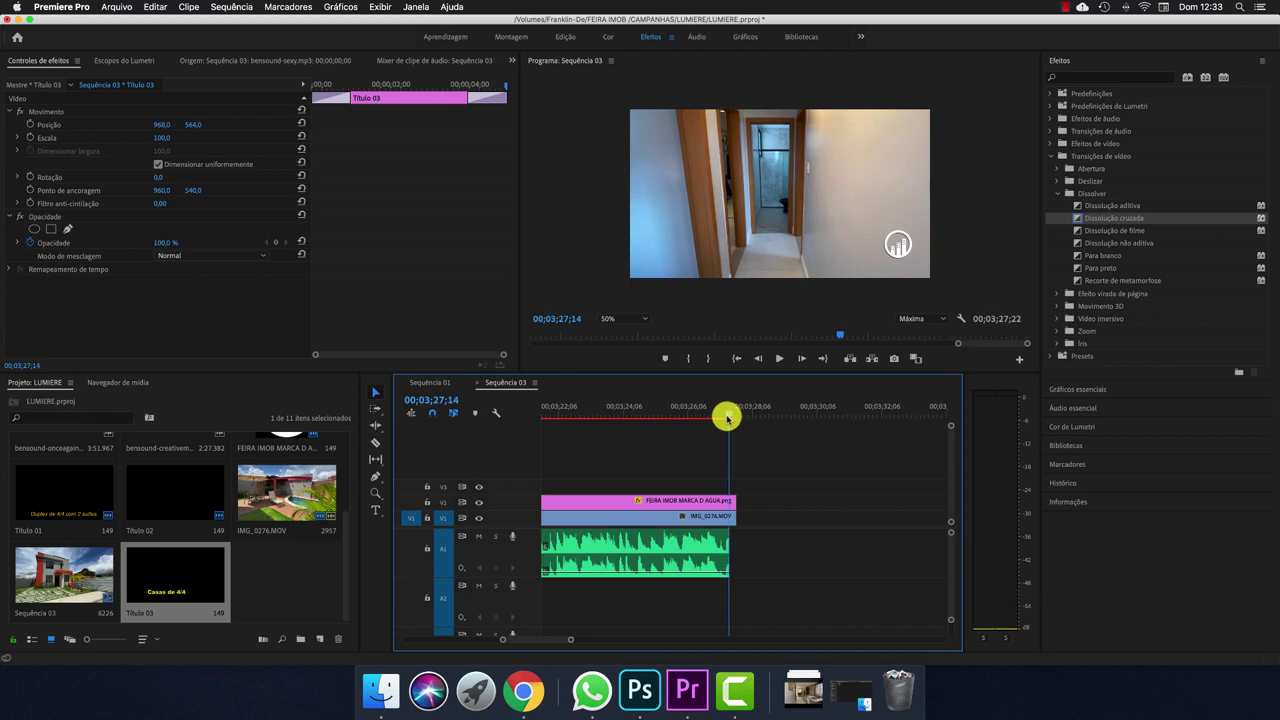
Split the logo, video and music clips together at 00;03;27;14 and delete the leftover pieces after the cut
key("c")
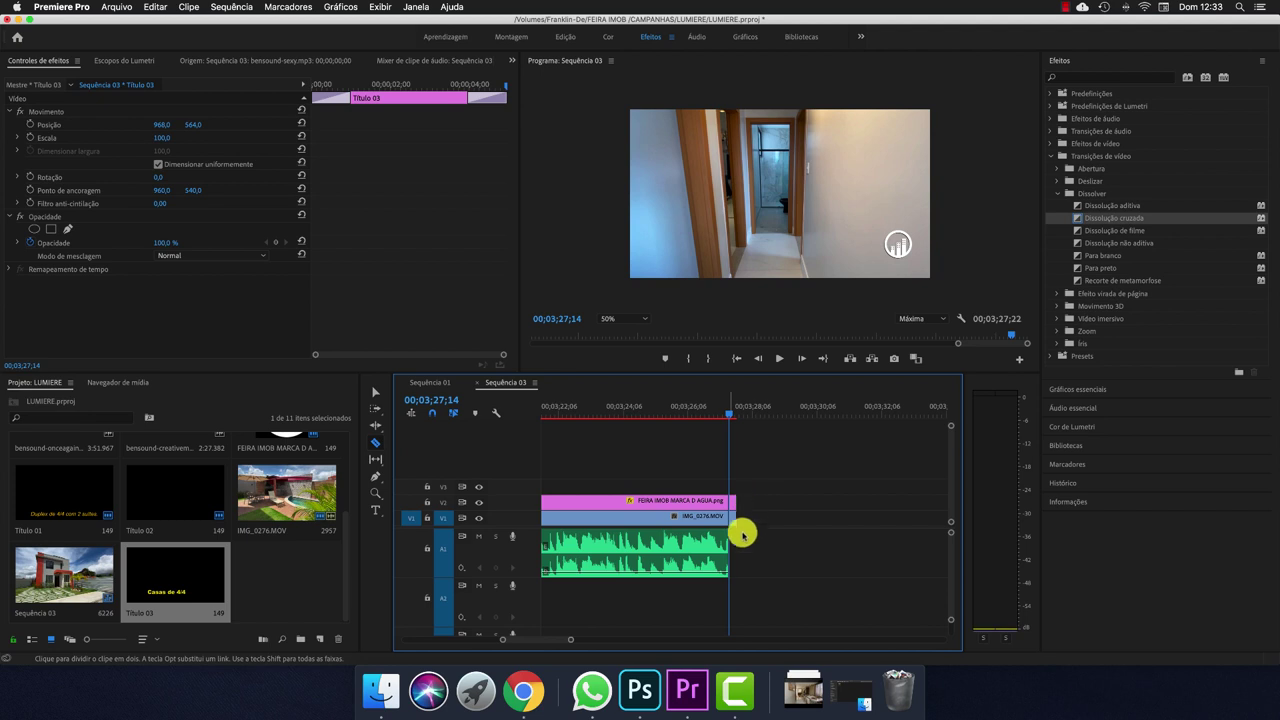
key("shift")
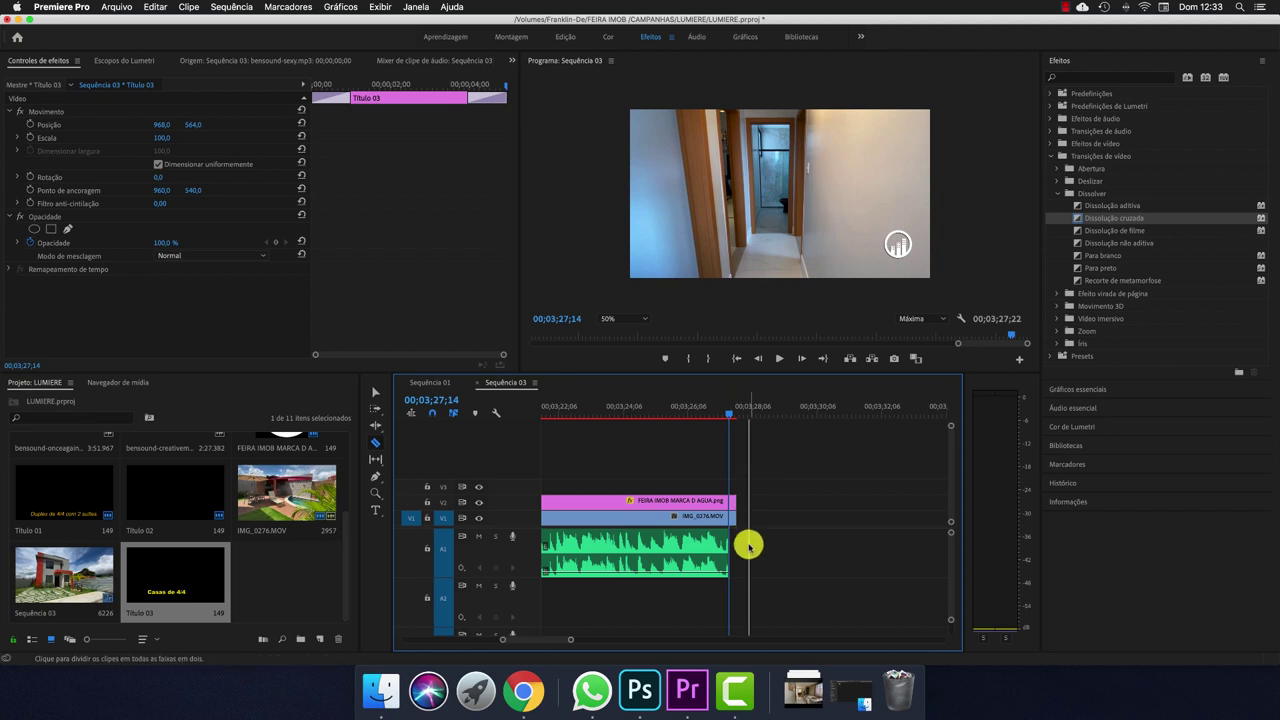
key("=")
left_click(749, 545, "shift")
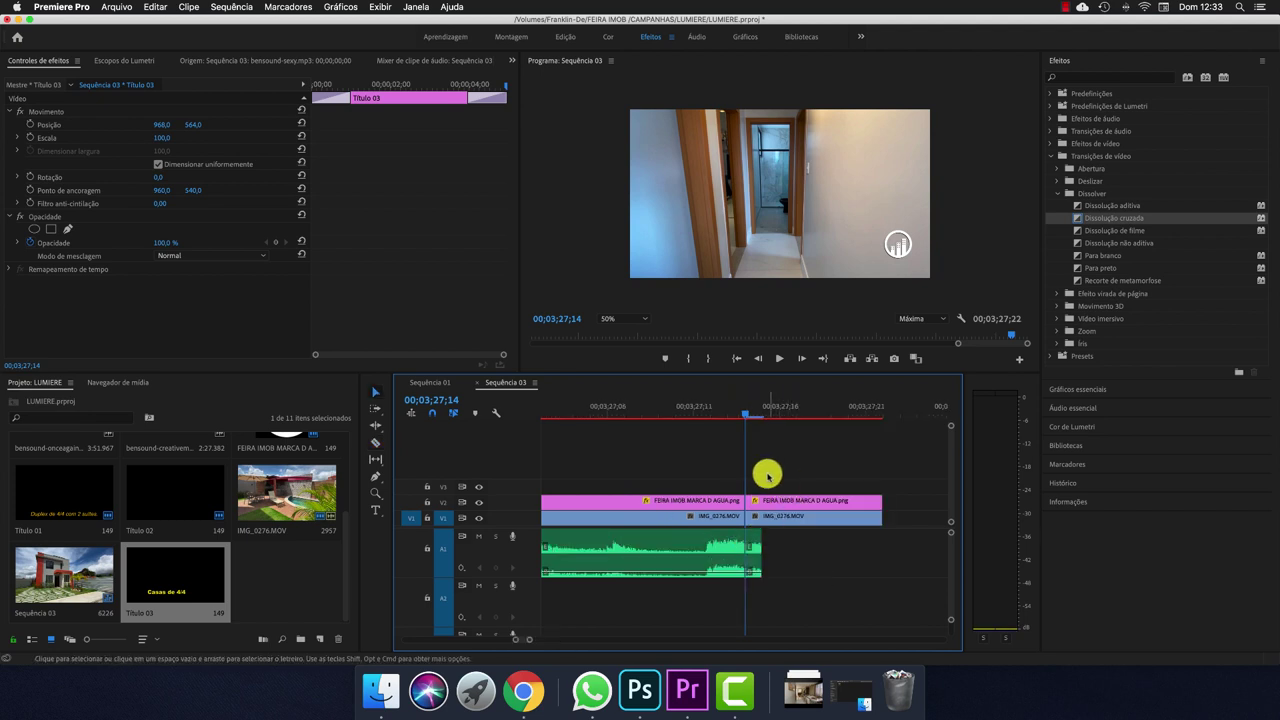
key("v")
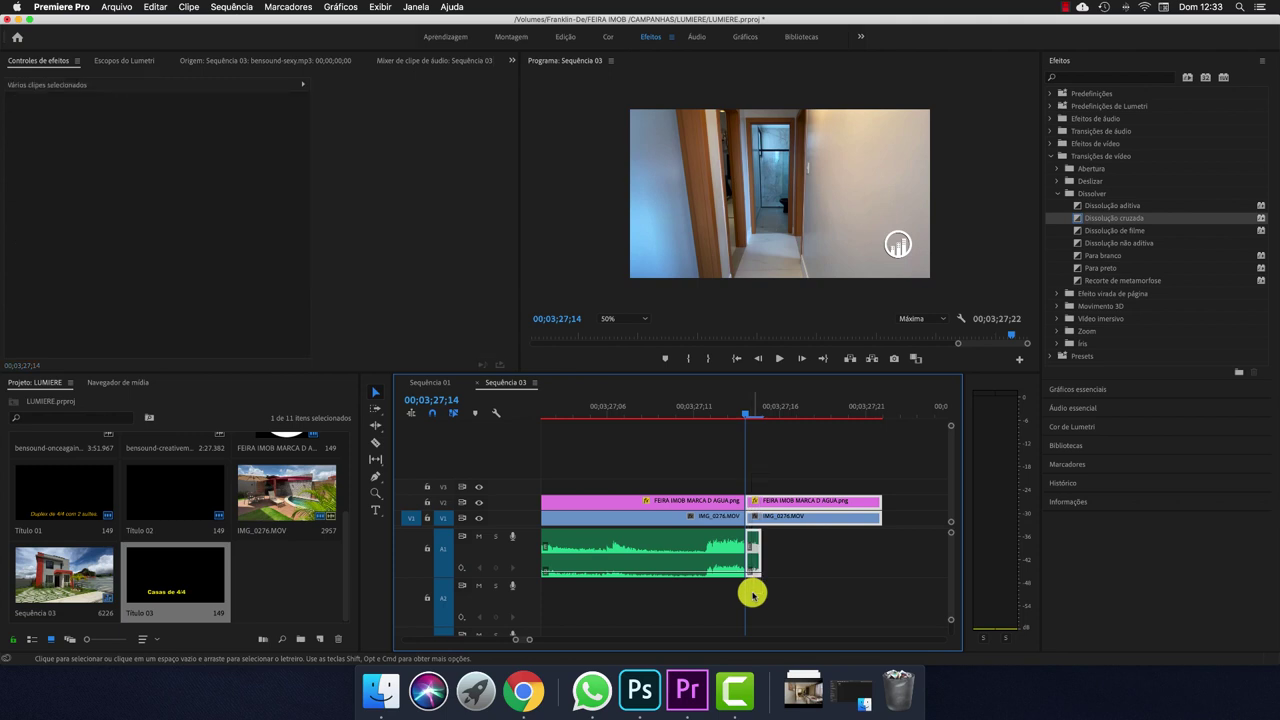
key("Delete")
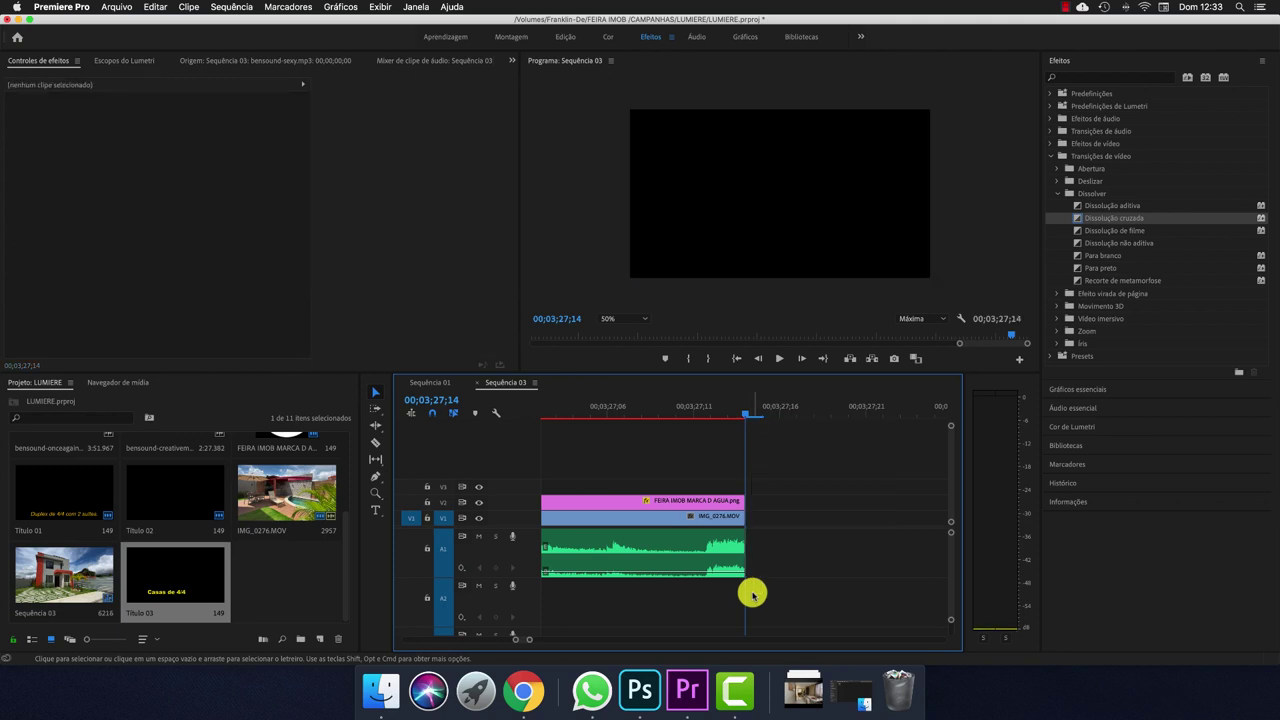
Add a Dissolução cruzada transition to the end of both the logo clip and the last IMG_0276.MOV clip, and briefly test playback
left_click_drag(766, 409, 693, 409)
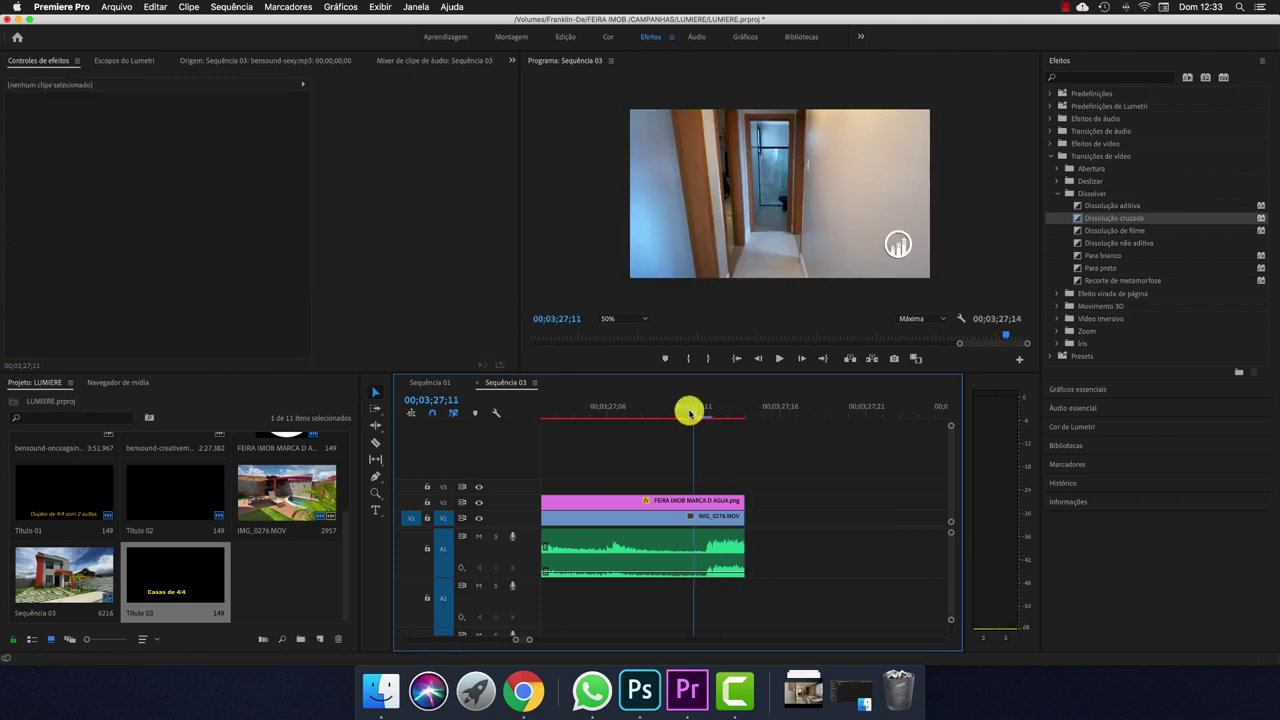
left_click_drag(1126, 214, 740, 499)
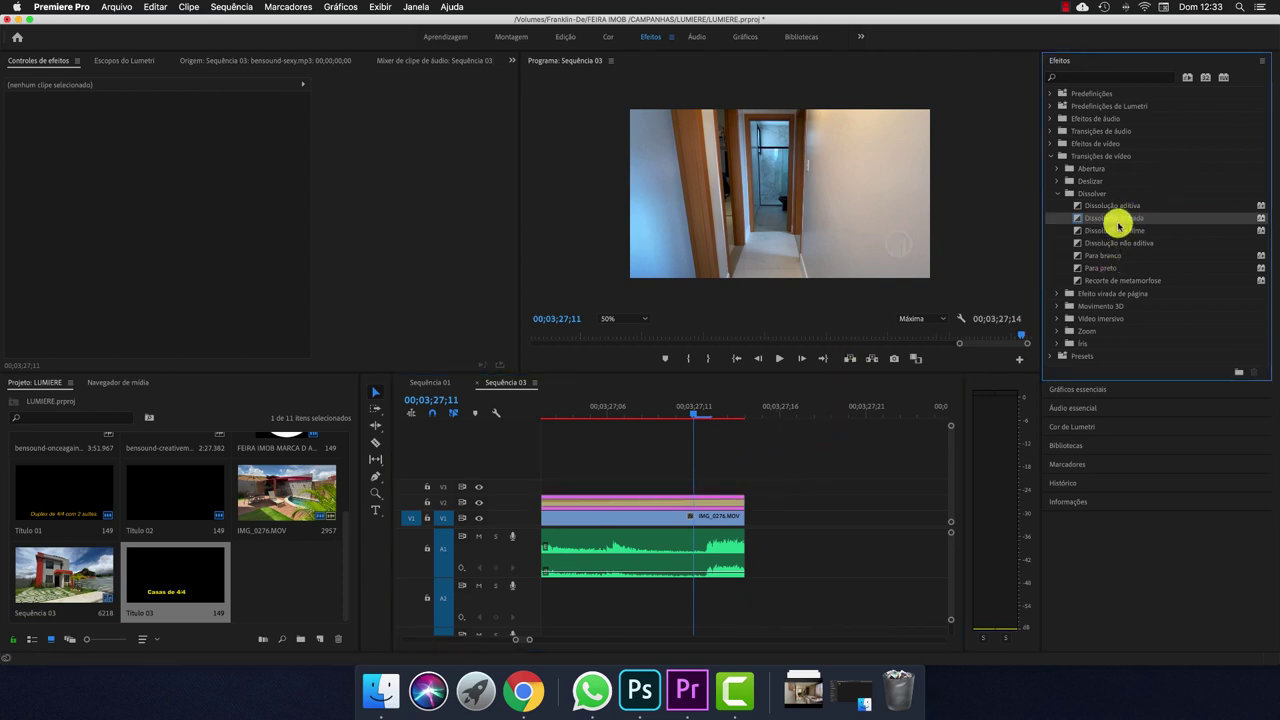
left_click_drag(1118, 220, 736, 517)
key("minus")
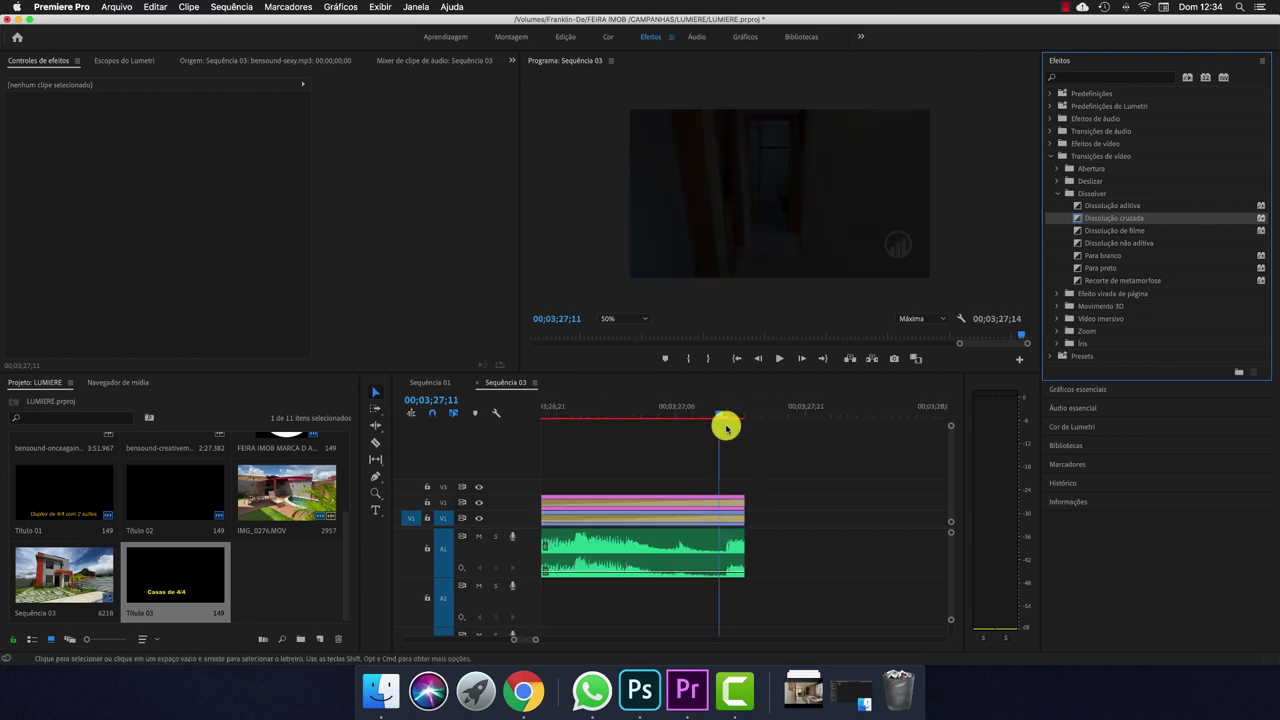
left_click_drag(723, 419, 674, 420)
key("space")
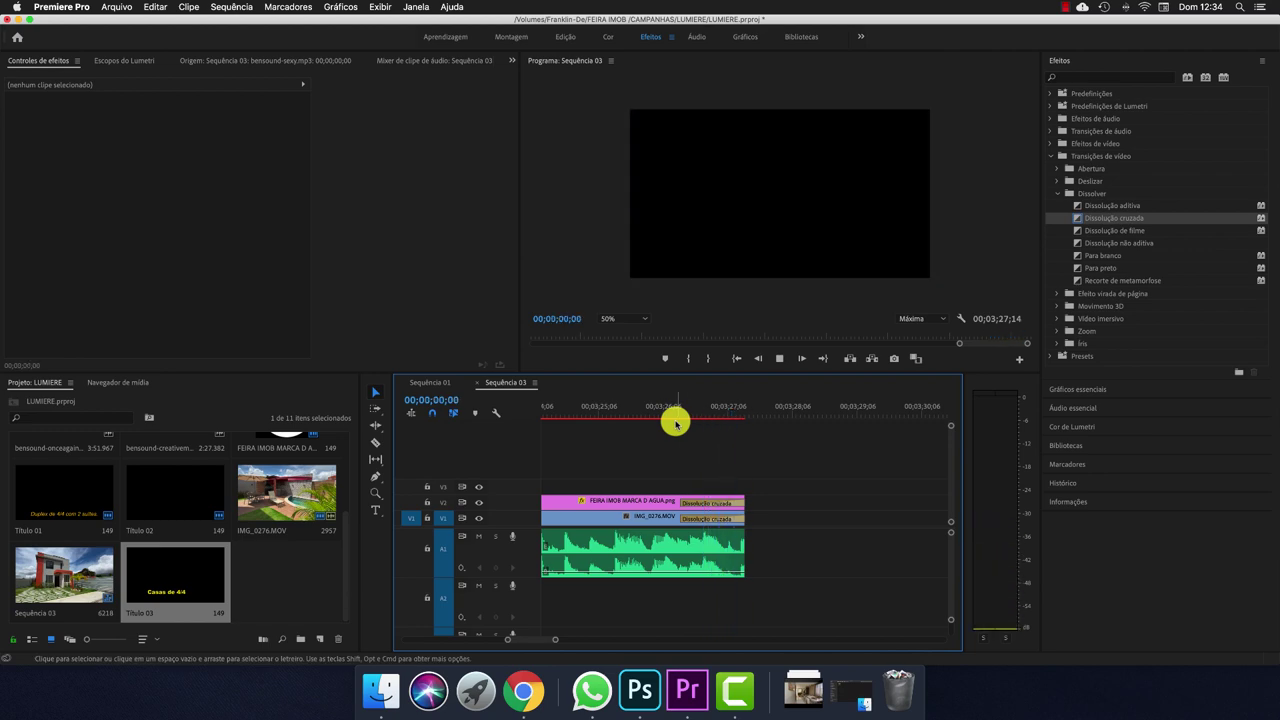
key("space")
Return to the end of the sequence and place the playhead at 00;03;26;14, where the closing dissolves begin
key("minus")
key("minus")
key("minus")
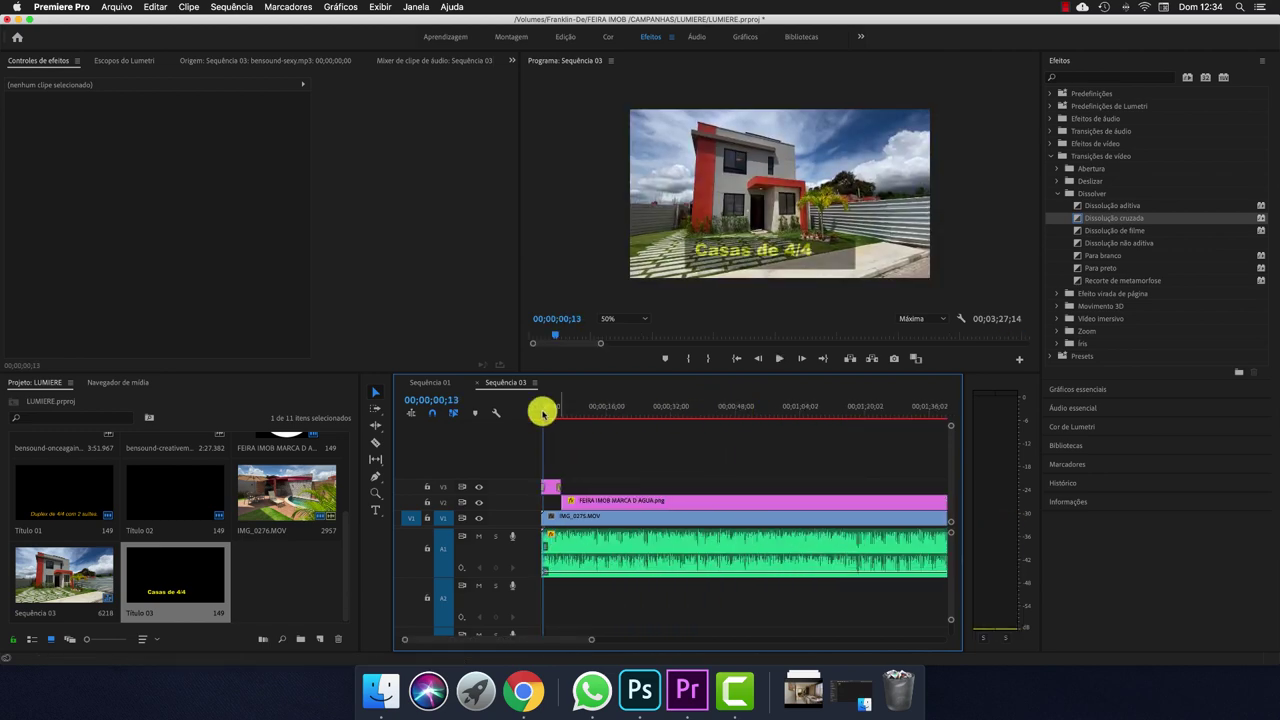
left_click_drag(542, 413, 866, 431)
key("minus")
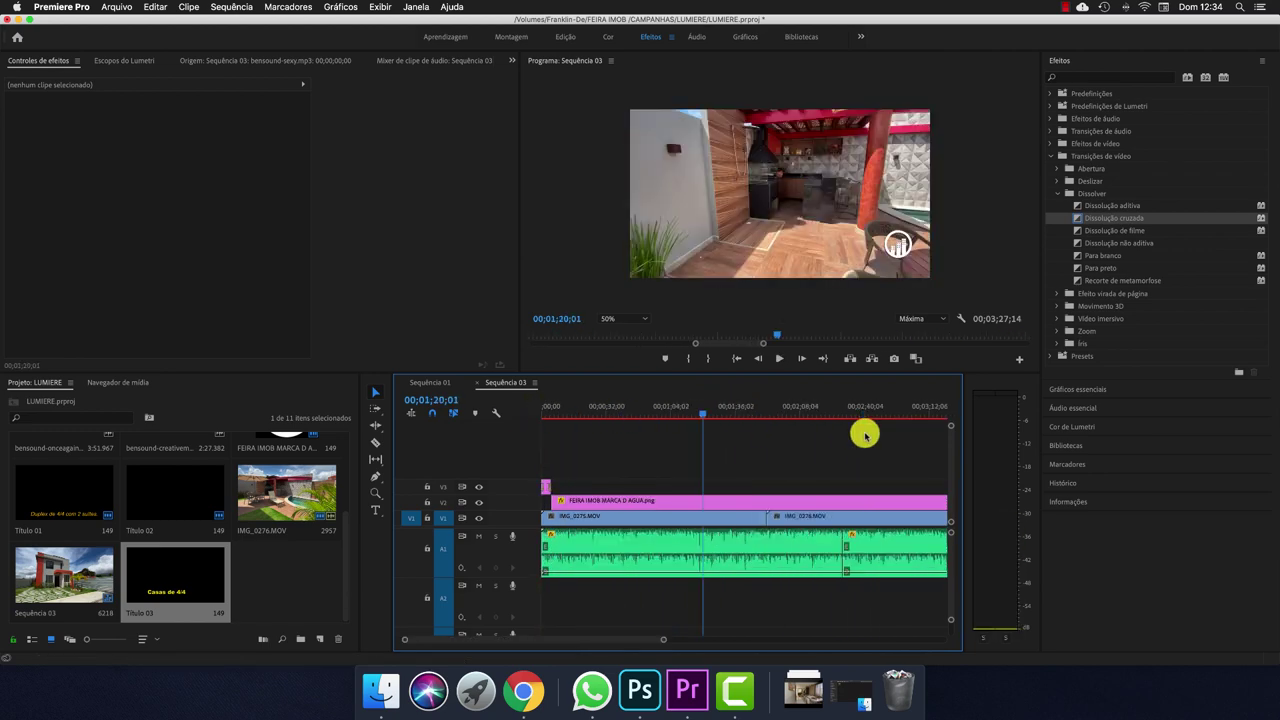
scroll(866, 434, "right", 10)
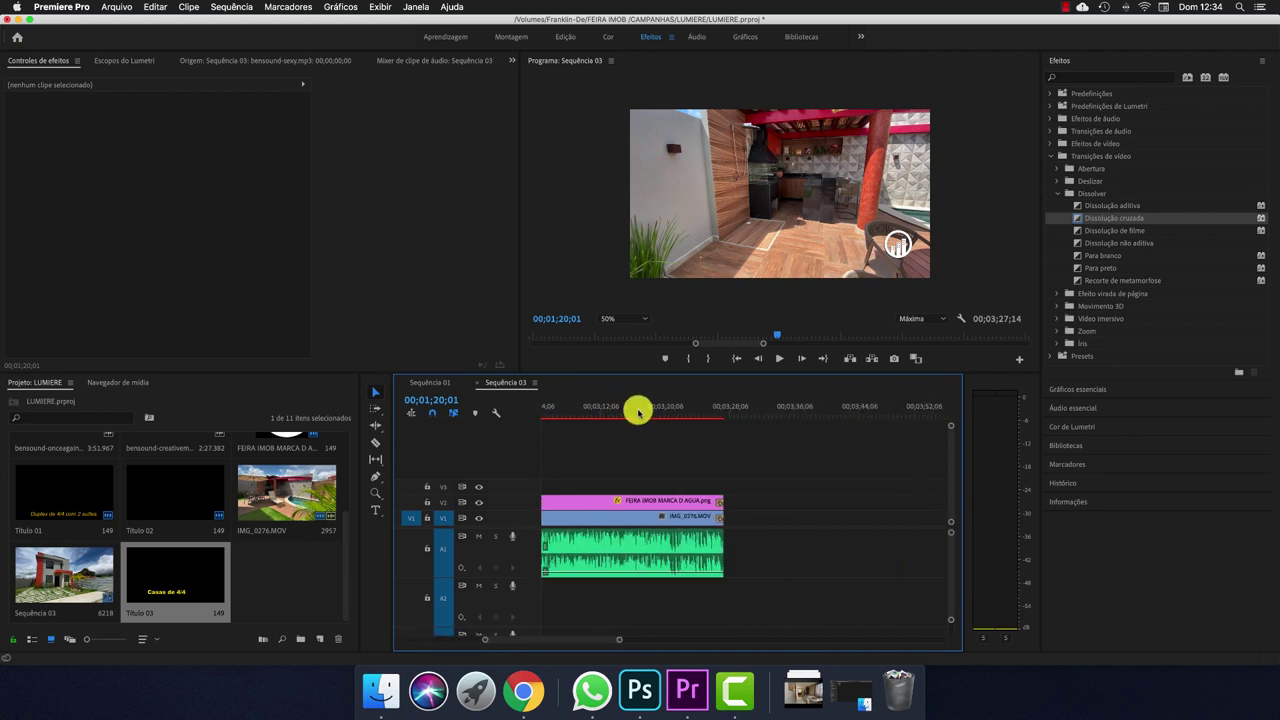
key("equal")
left_click_drag(743, 417, 767, 413)
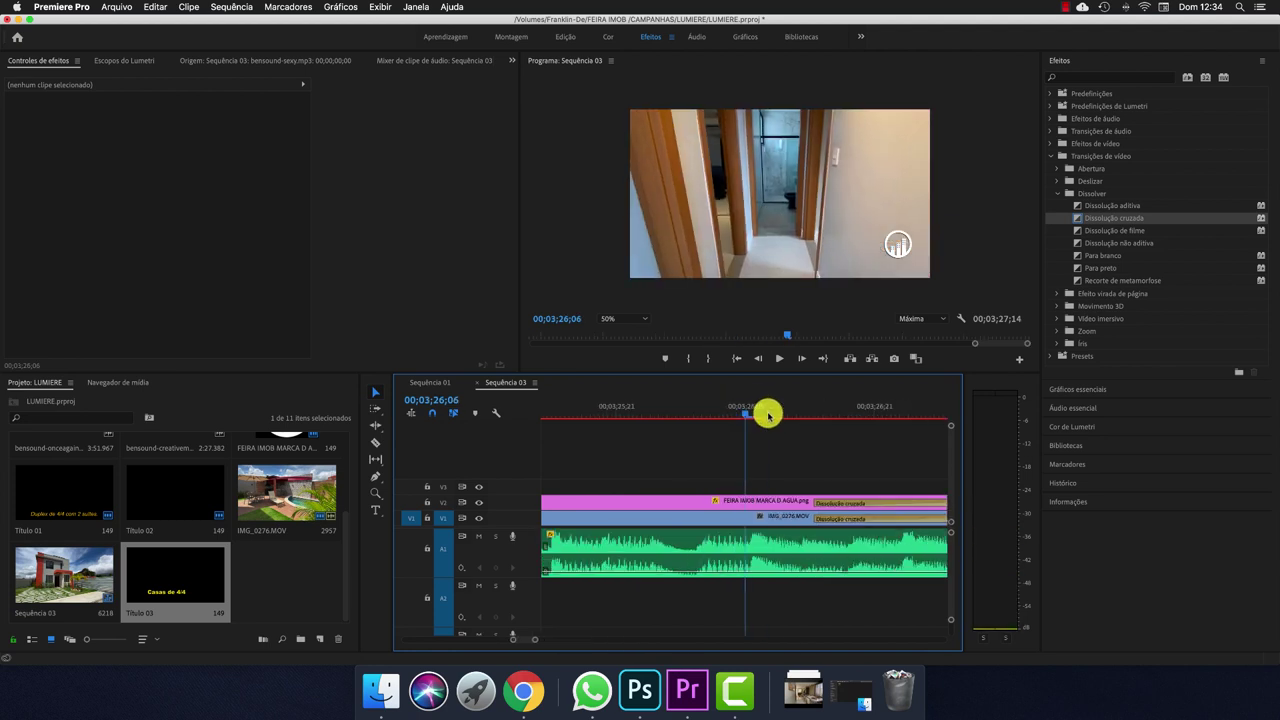
key("equal")
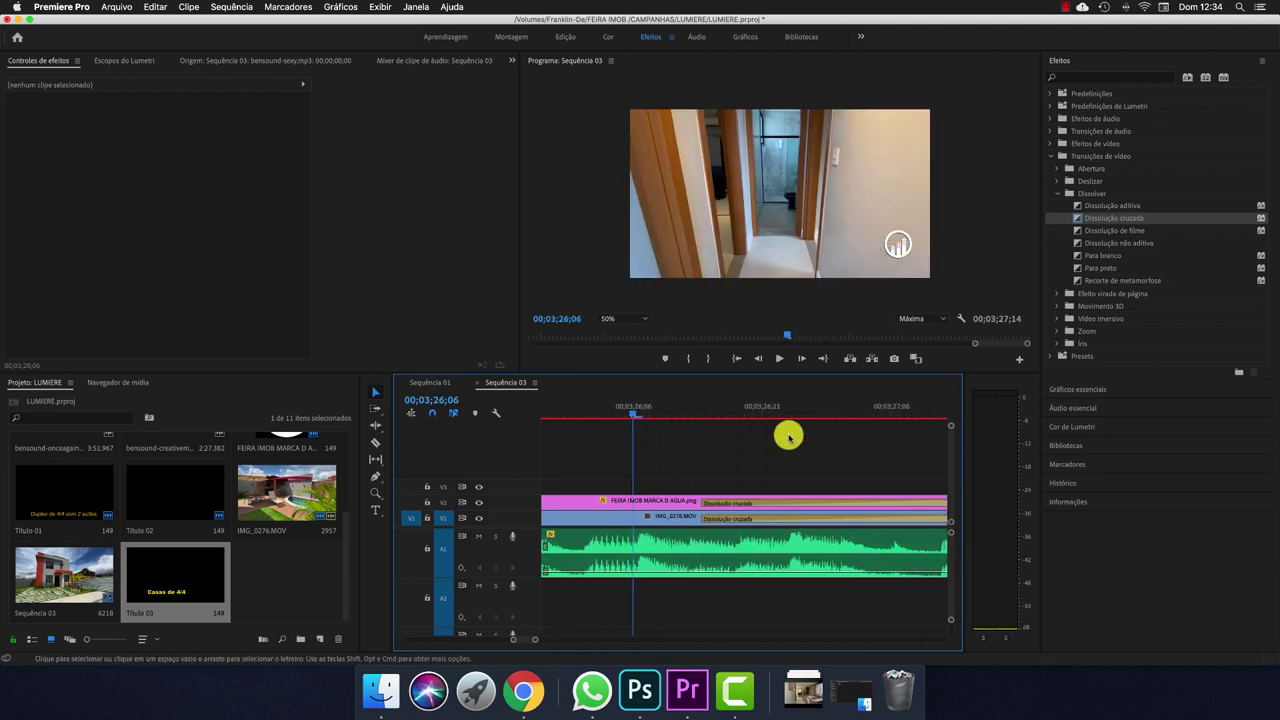
scroll(788, 437, "down", 2)
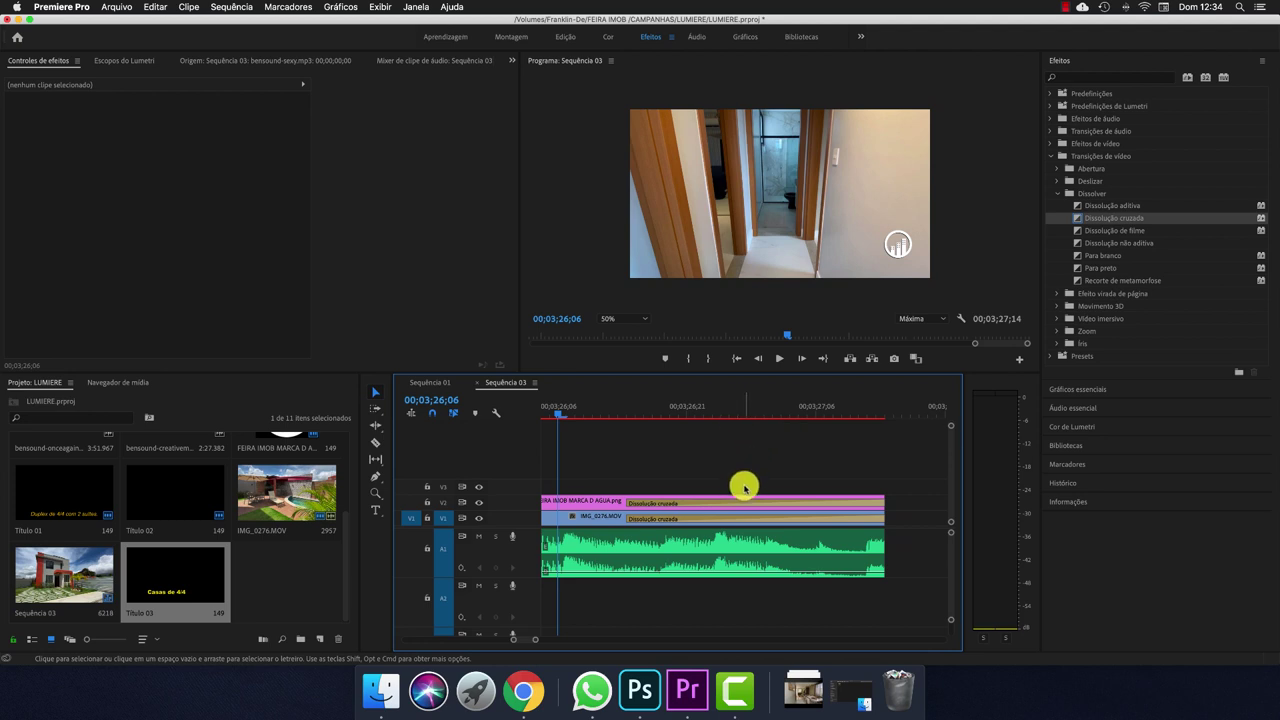
left_click_drag(560, 417, 609, 423)
scroll(620, 420, "right", 1)
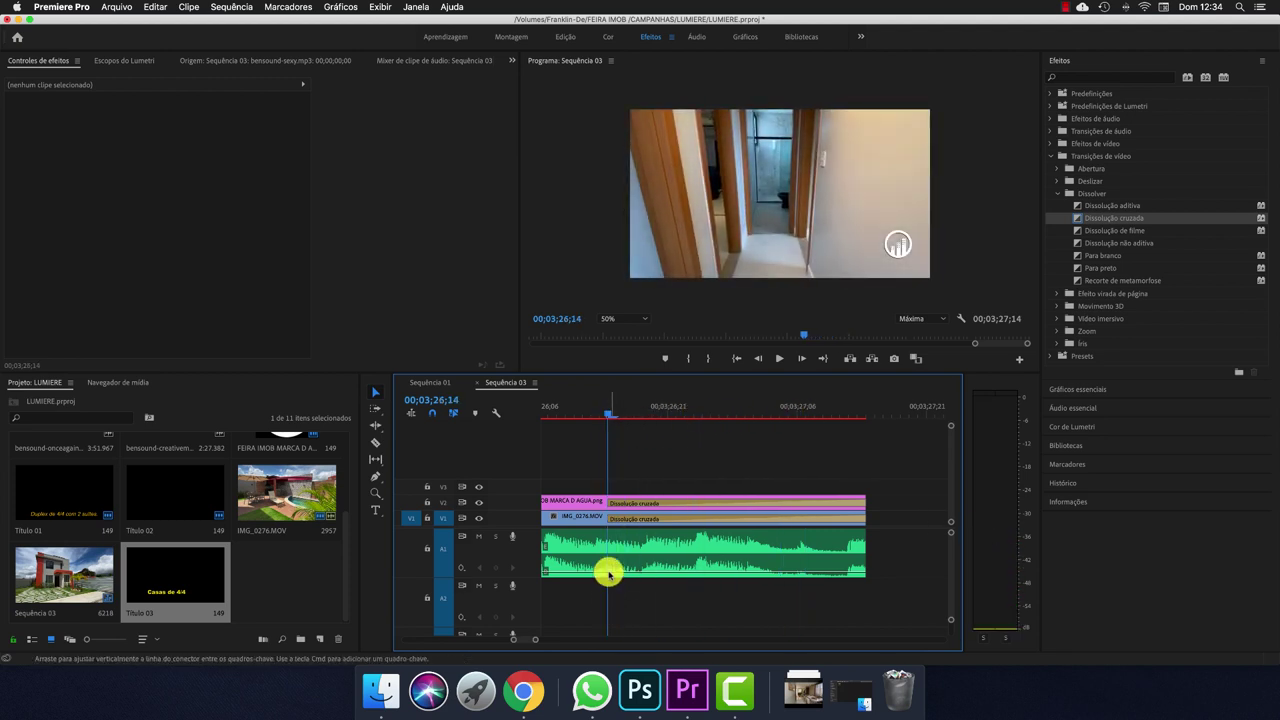
Add a volume keyframe to the bensound-sexy.mp3 clip on A1 at 00;03;26;14 and briefly play from there
key("equal")
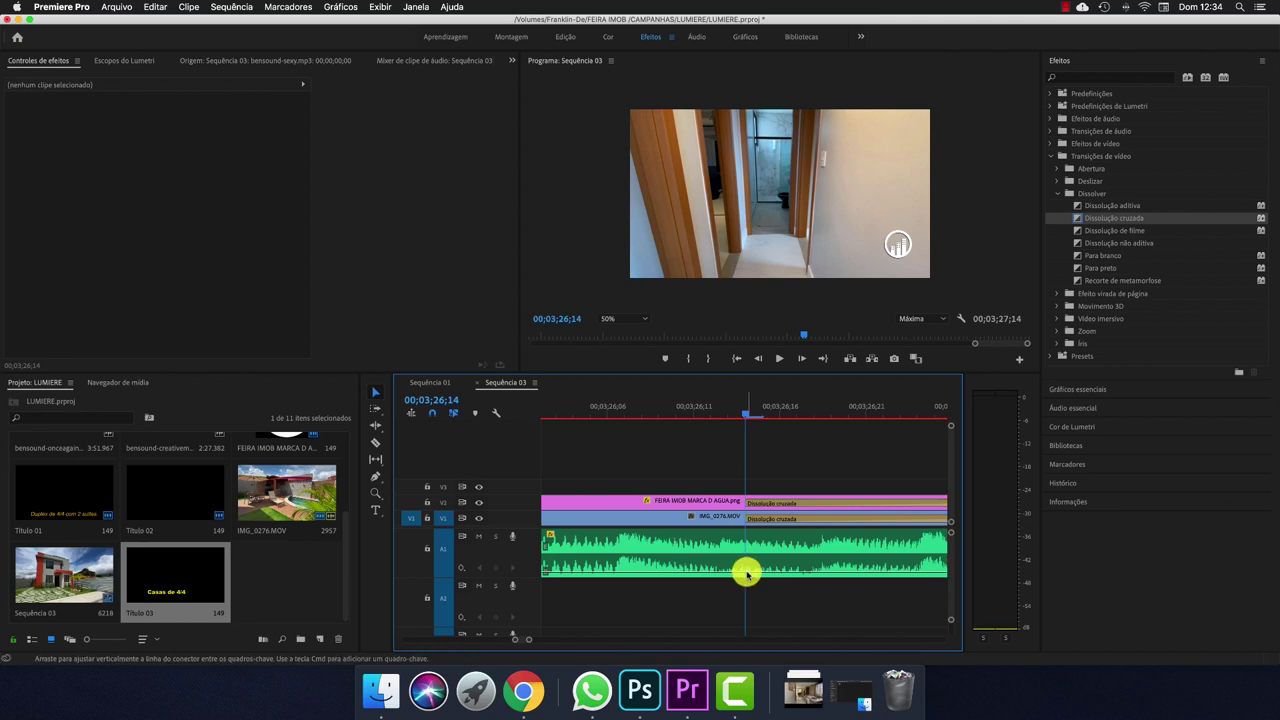
mouse_move(747, 573)
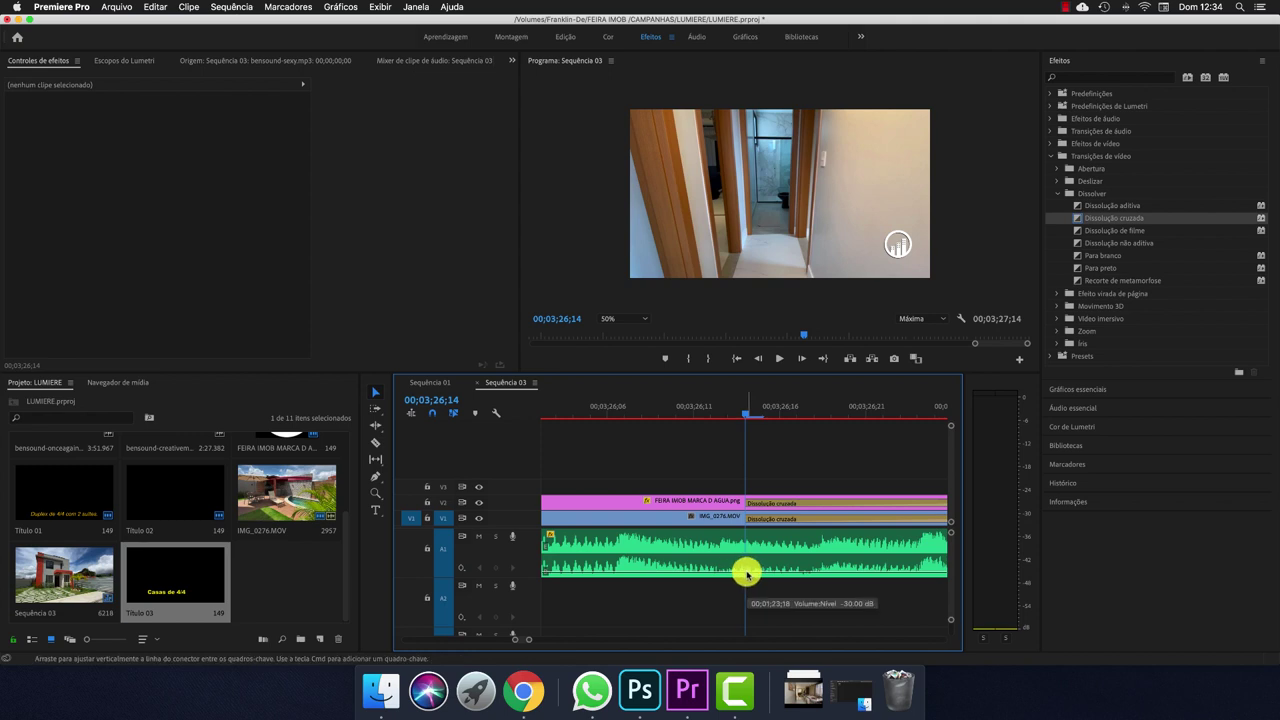
left_click(743, 572)
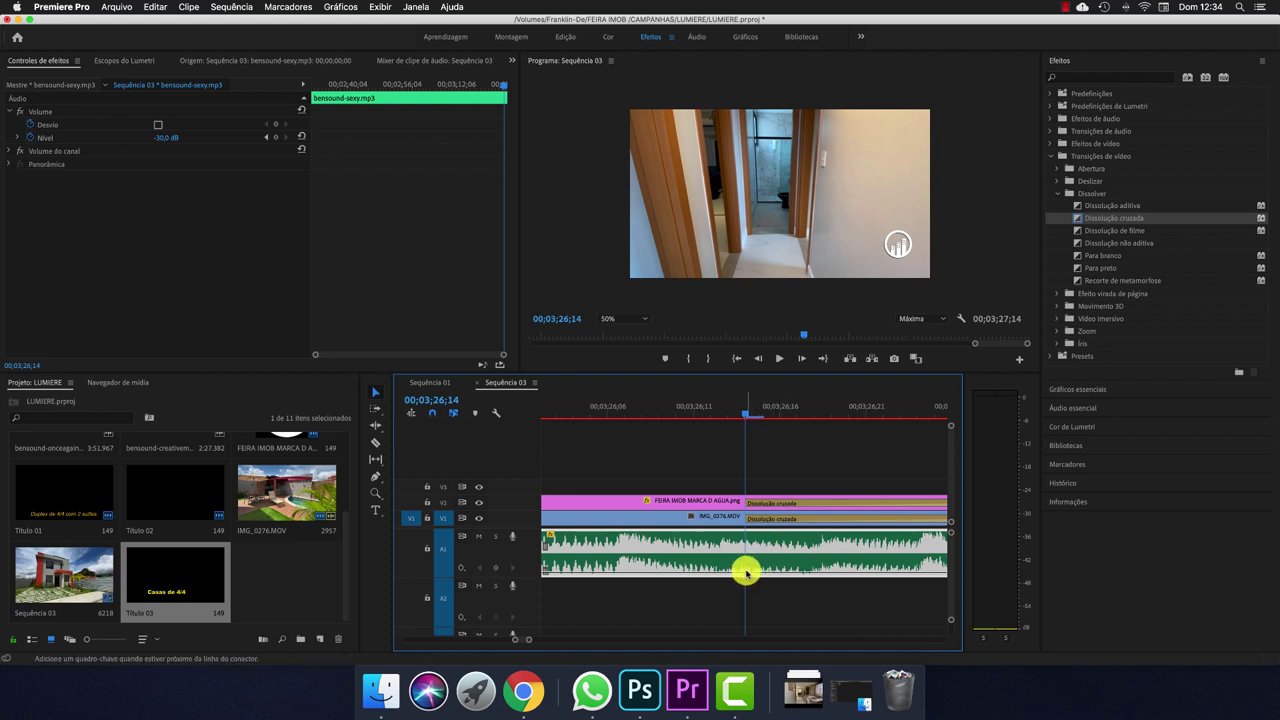
mouse_move(746, 572)
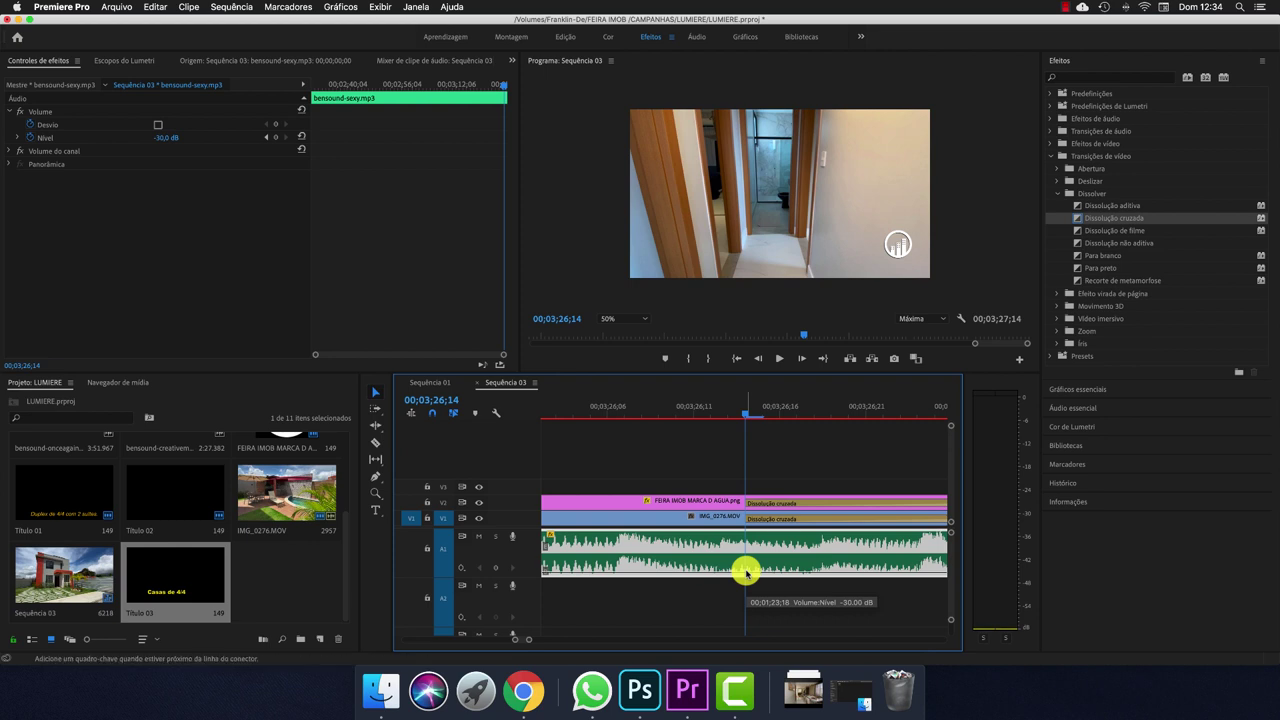
left_click(747, 573, "ctrl")
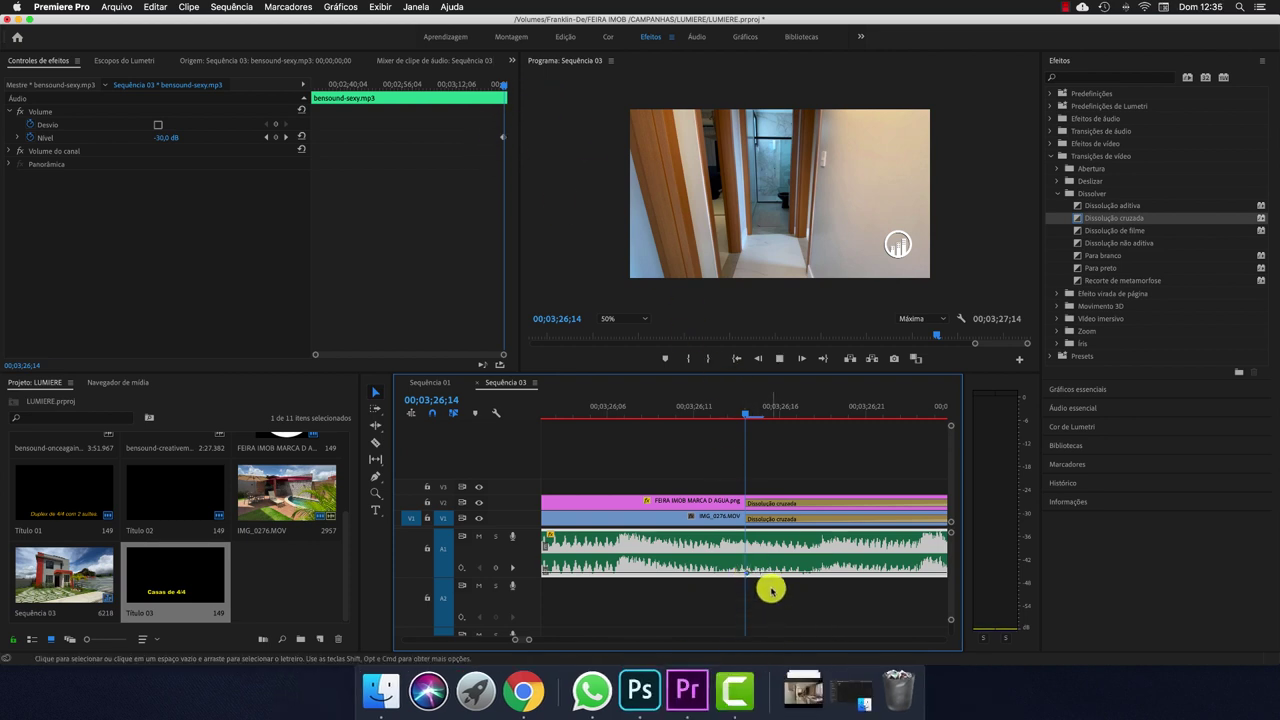
key("space")
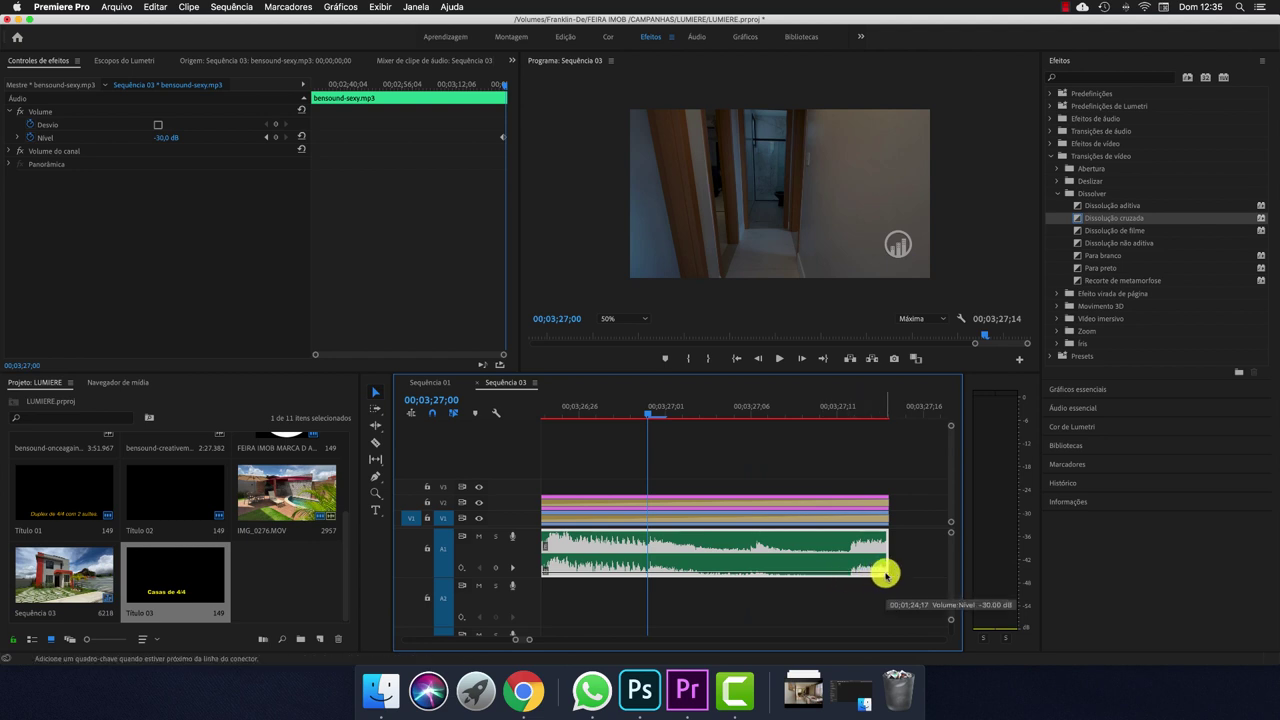
Shape the music's fade-out by lowering the volume at the clip's end and raising the keyframe at 00;03;26;14 to -12,8 dB
left_click_drag(886, 574, 885, 579)
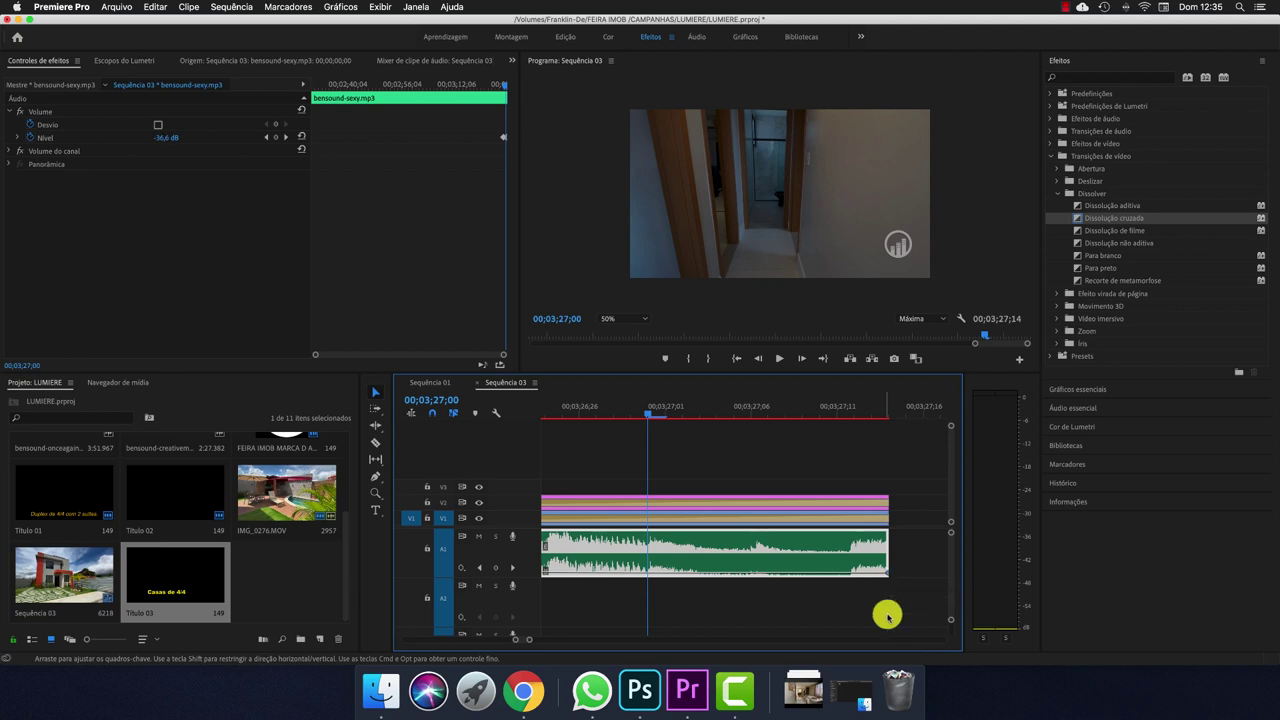
scroll(786, 577, "up", 1)
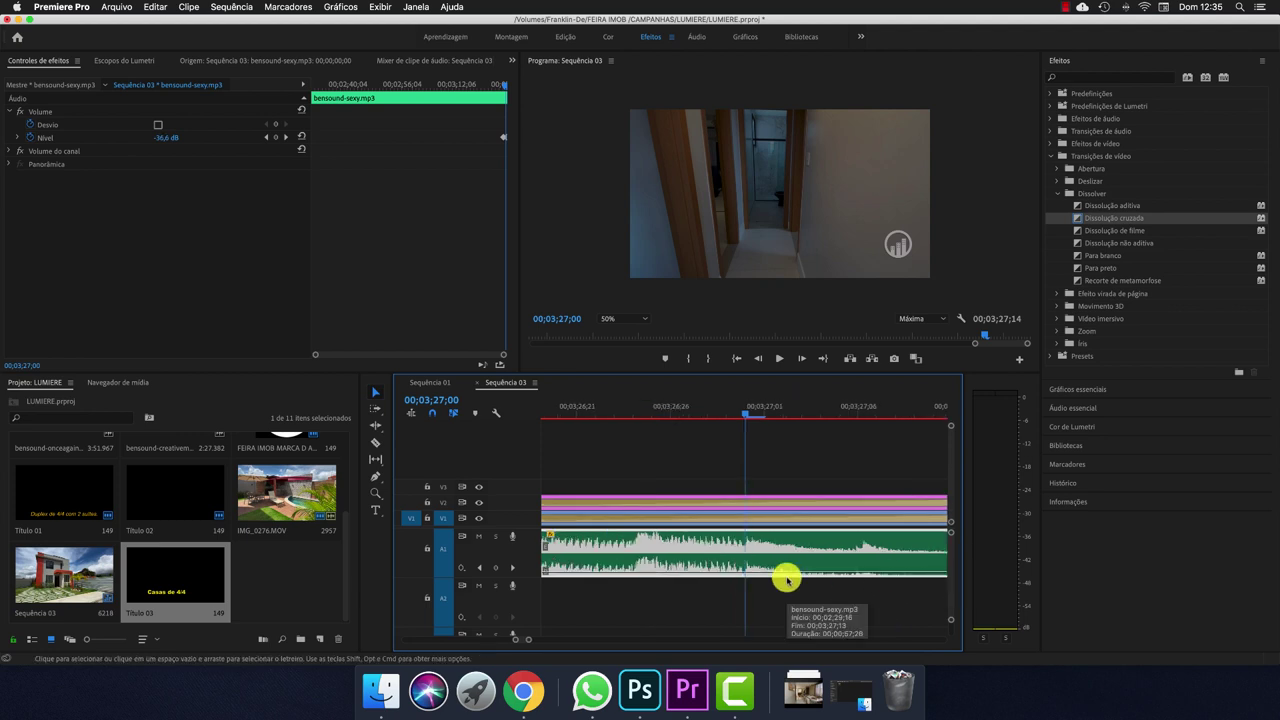
scroll(760, 571, "down", 2)
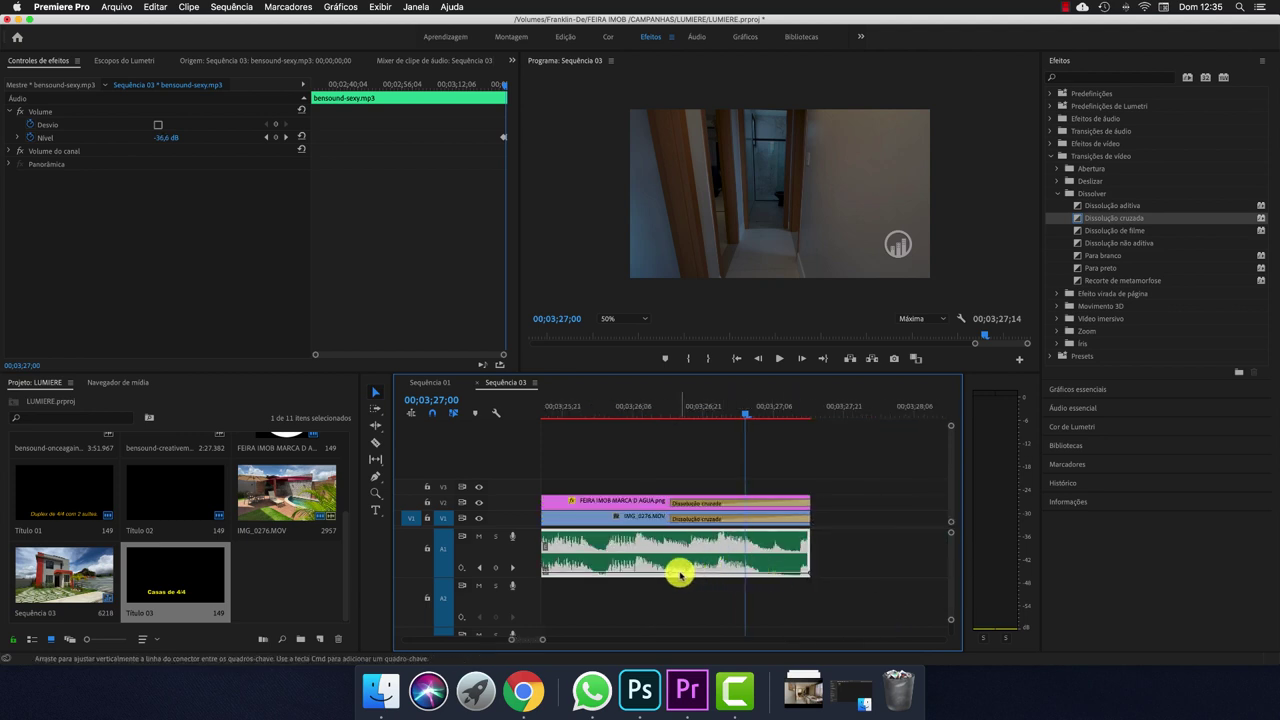
left_click_drag(672, 575, 666, 571)
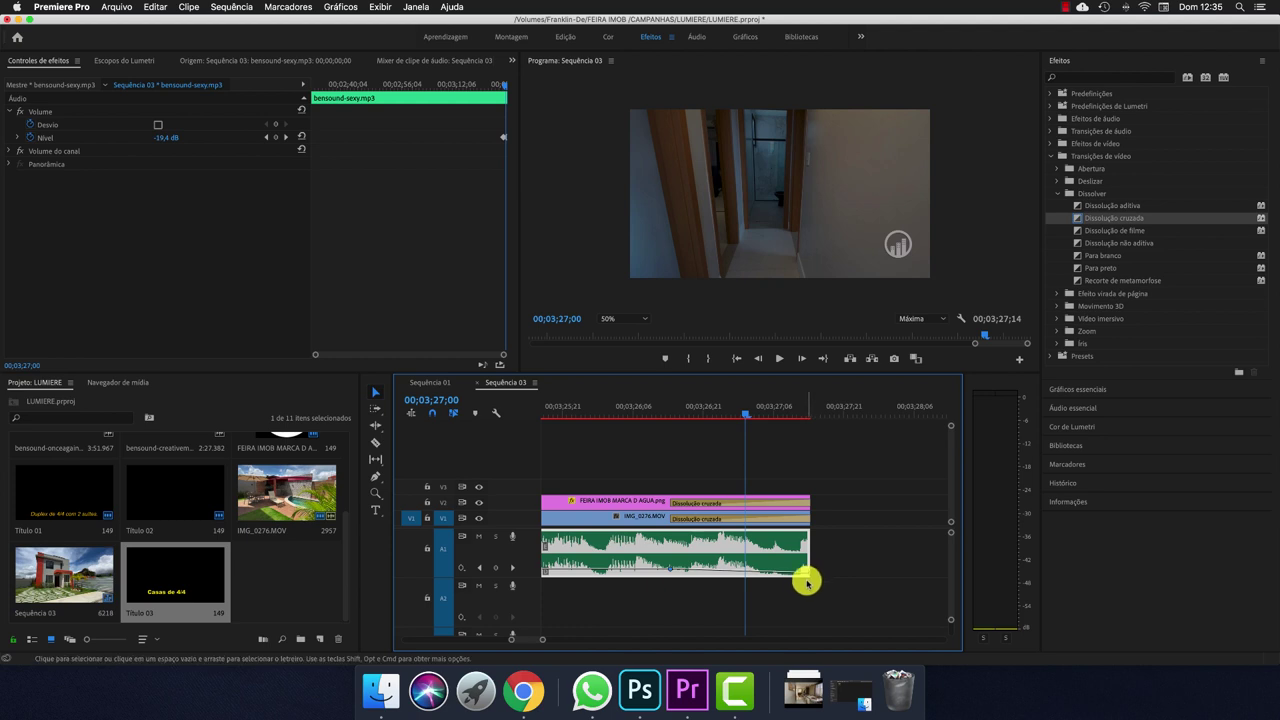
left_click_drag(810, 577, 808, 577)
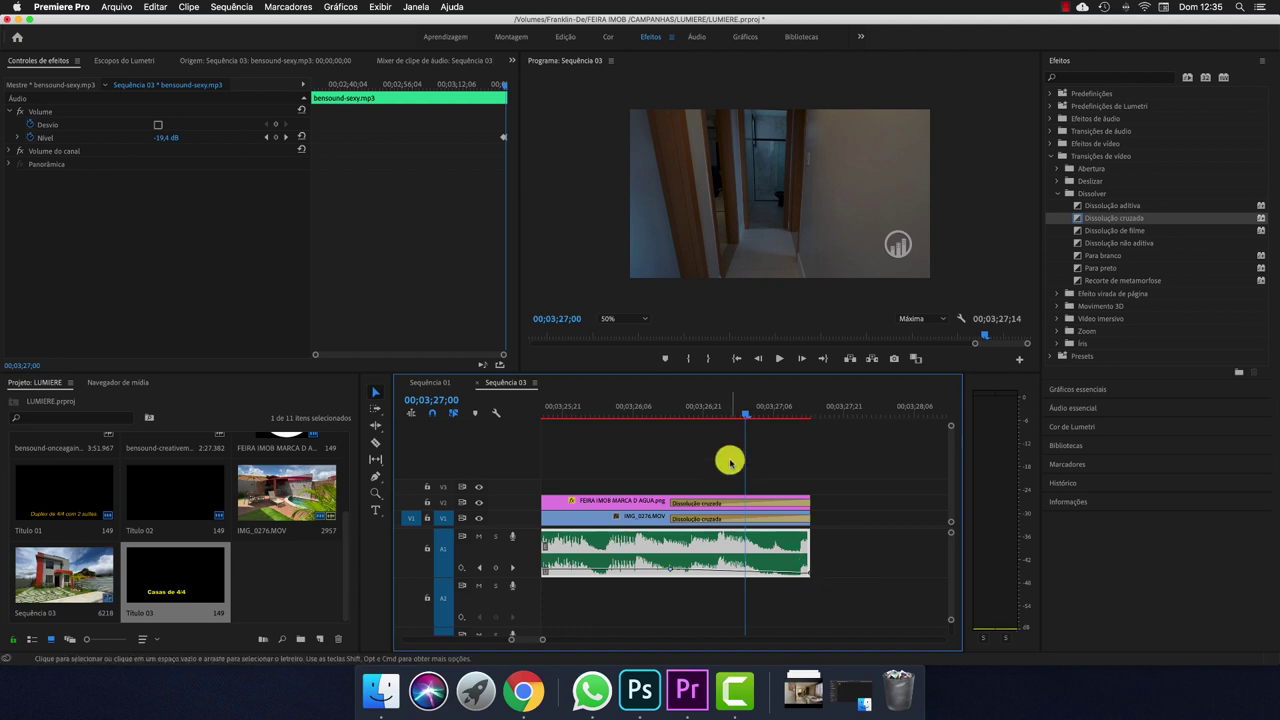
left_click_drag(749, 417, 670, 430)
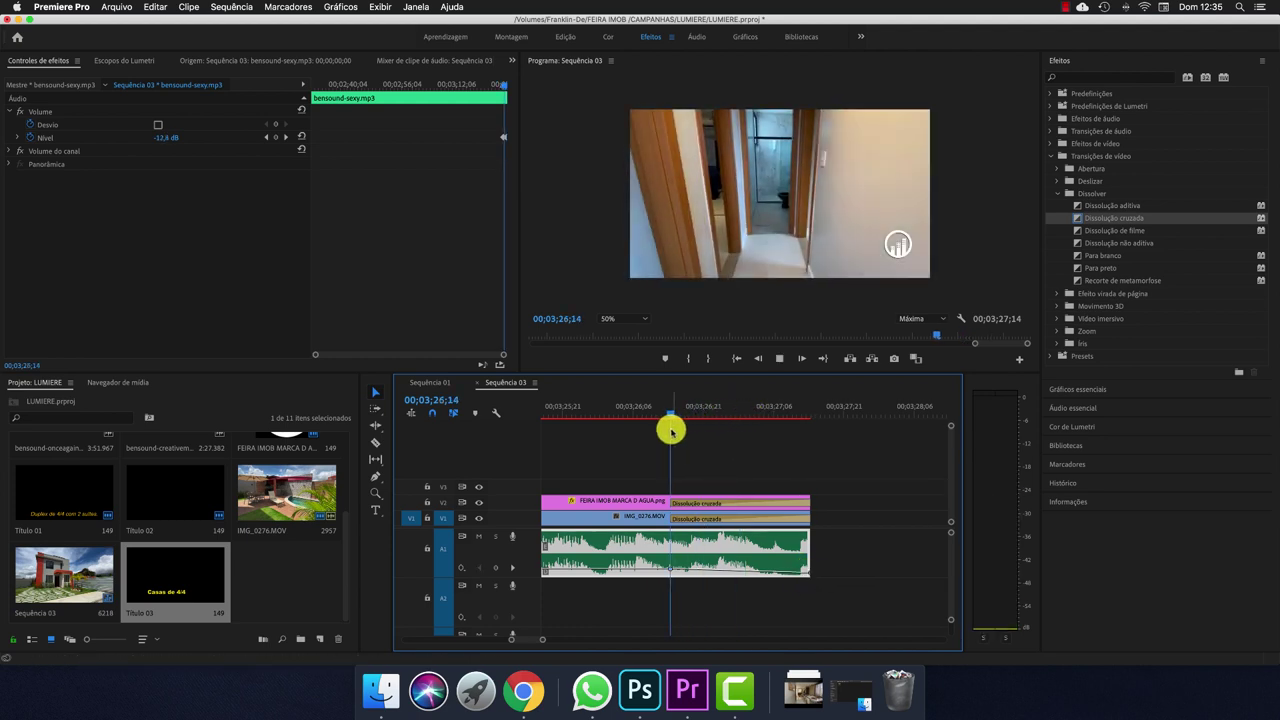
Return to the start of Sequência 03 and briefly play the opening with its title dissolve
key("space")
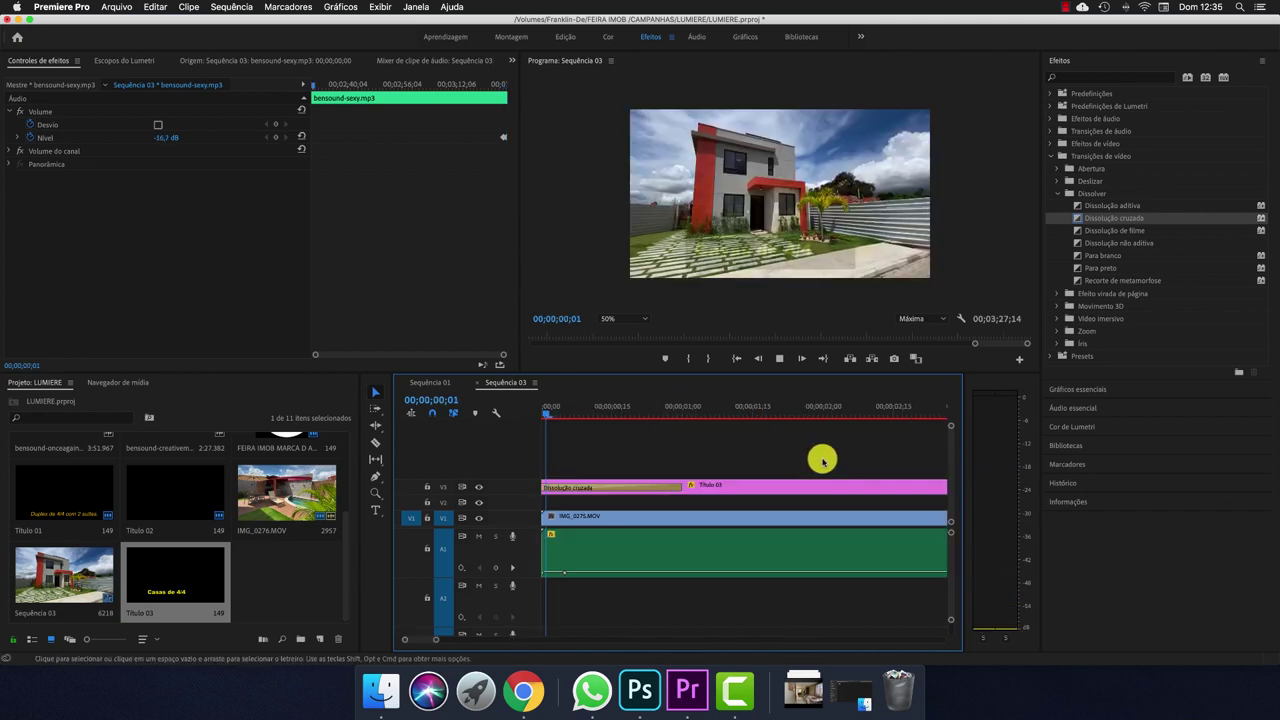
key("space")
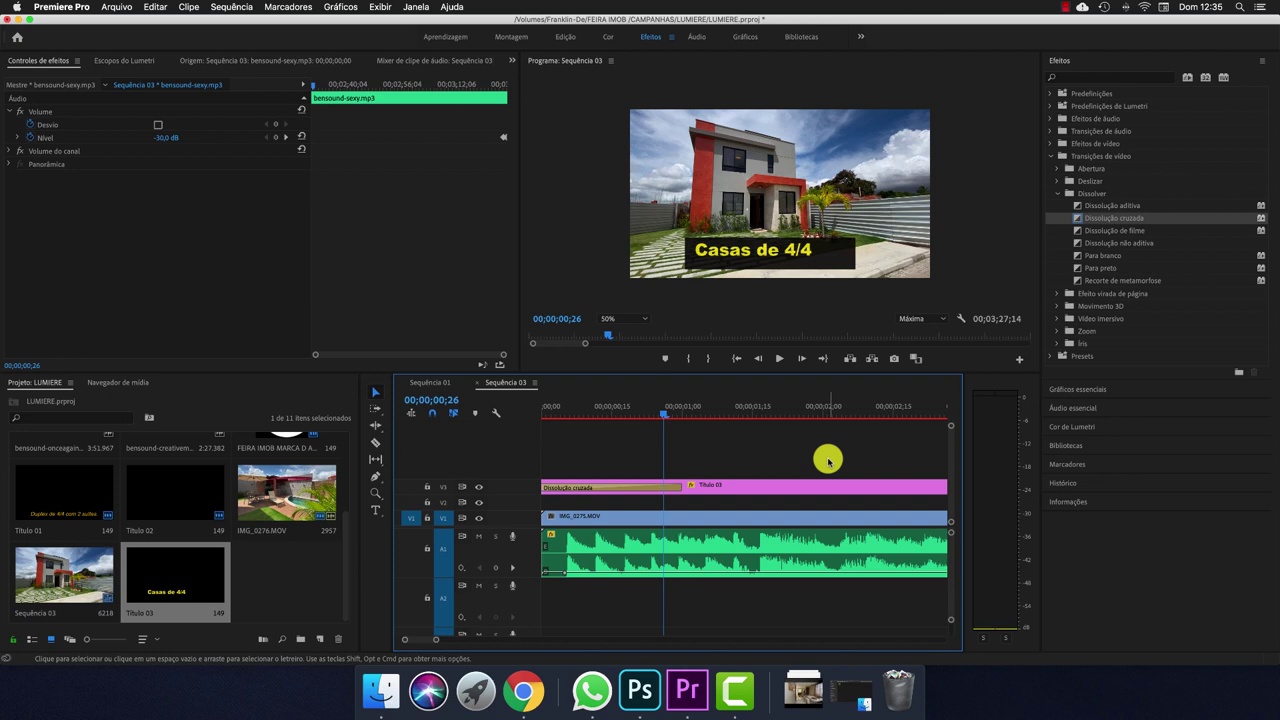
key("minus")
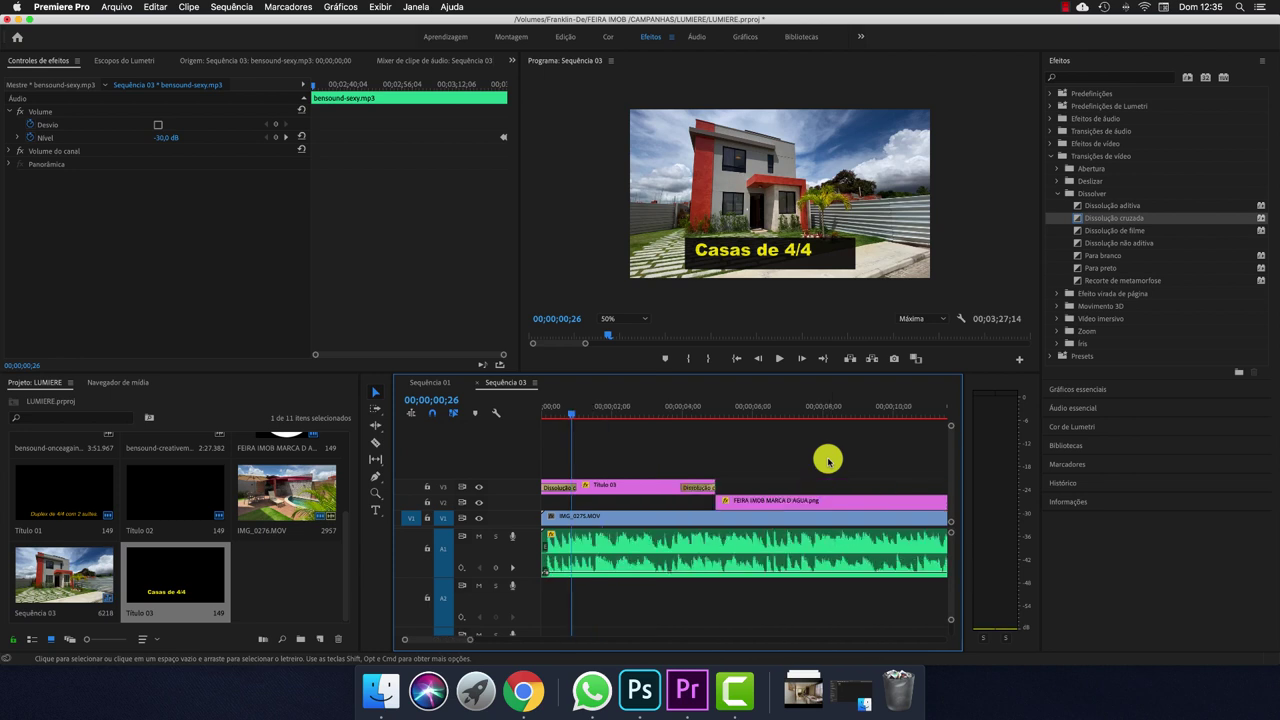
Switch to Sequência 01 and play its opening through the two titles until the logo watermark begins
left_click(437, 386)
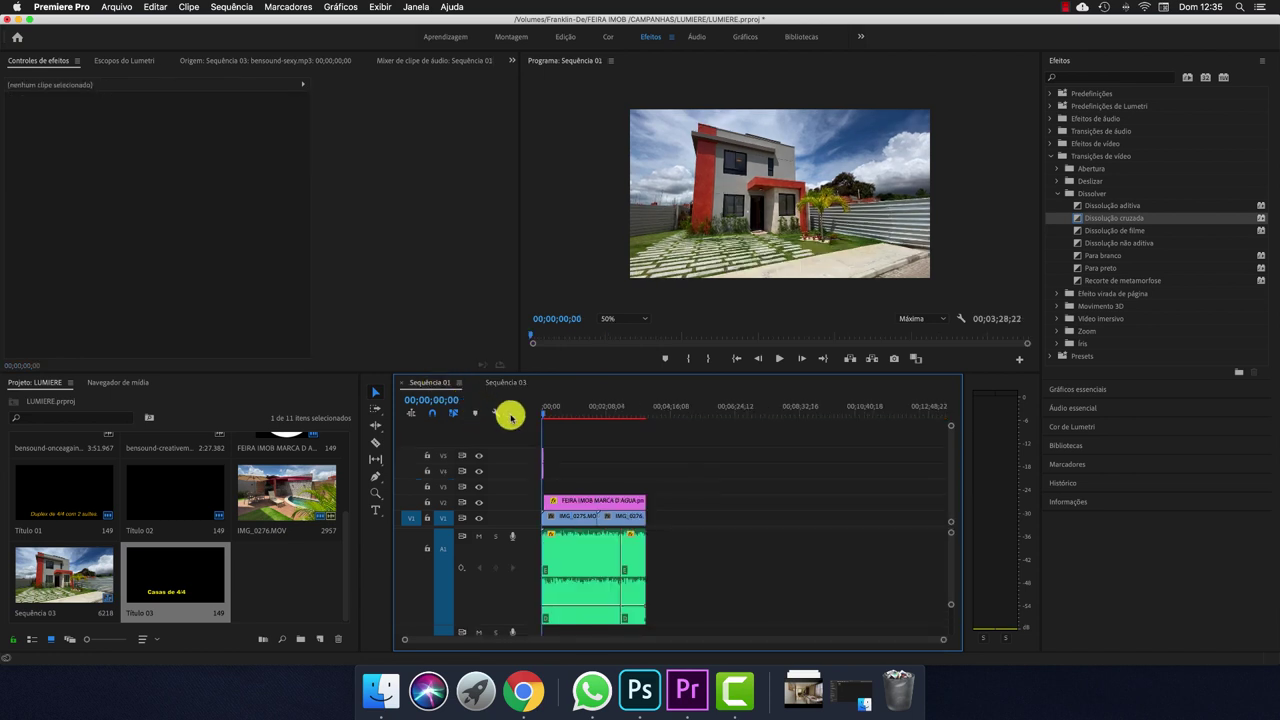
key("equal")
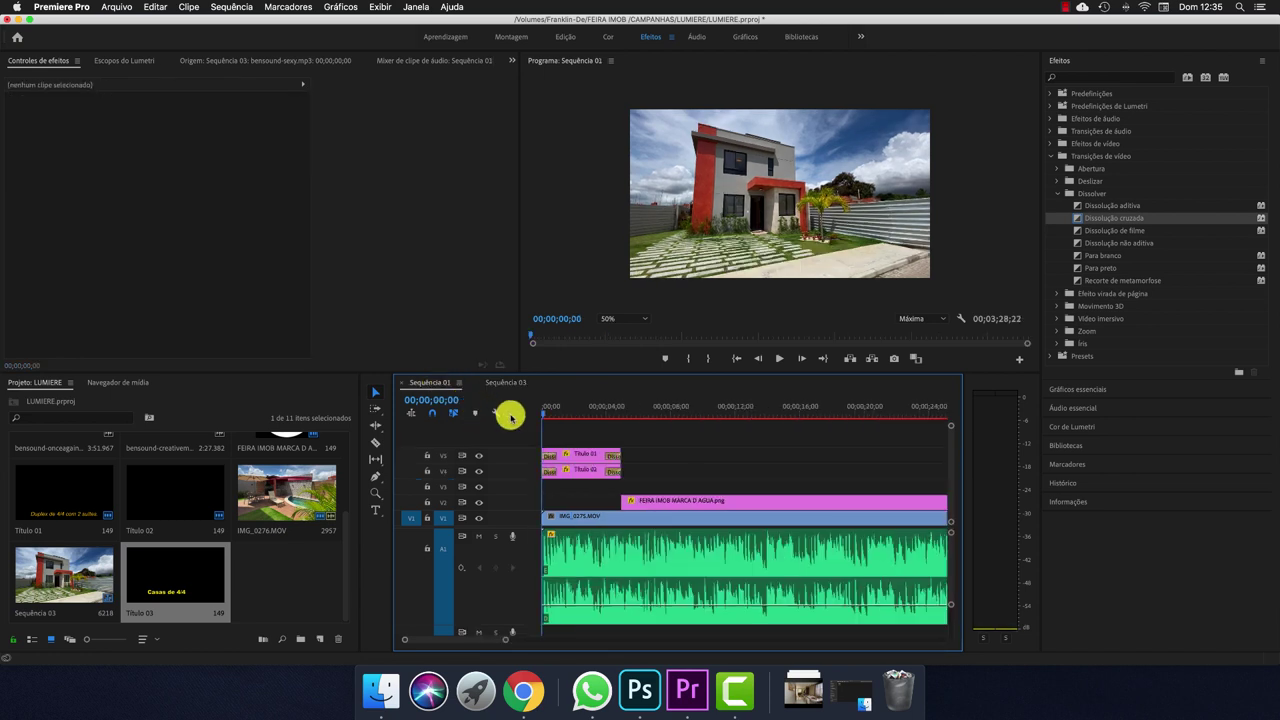
key("space")
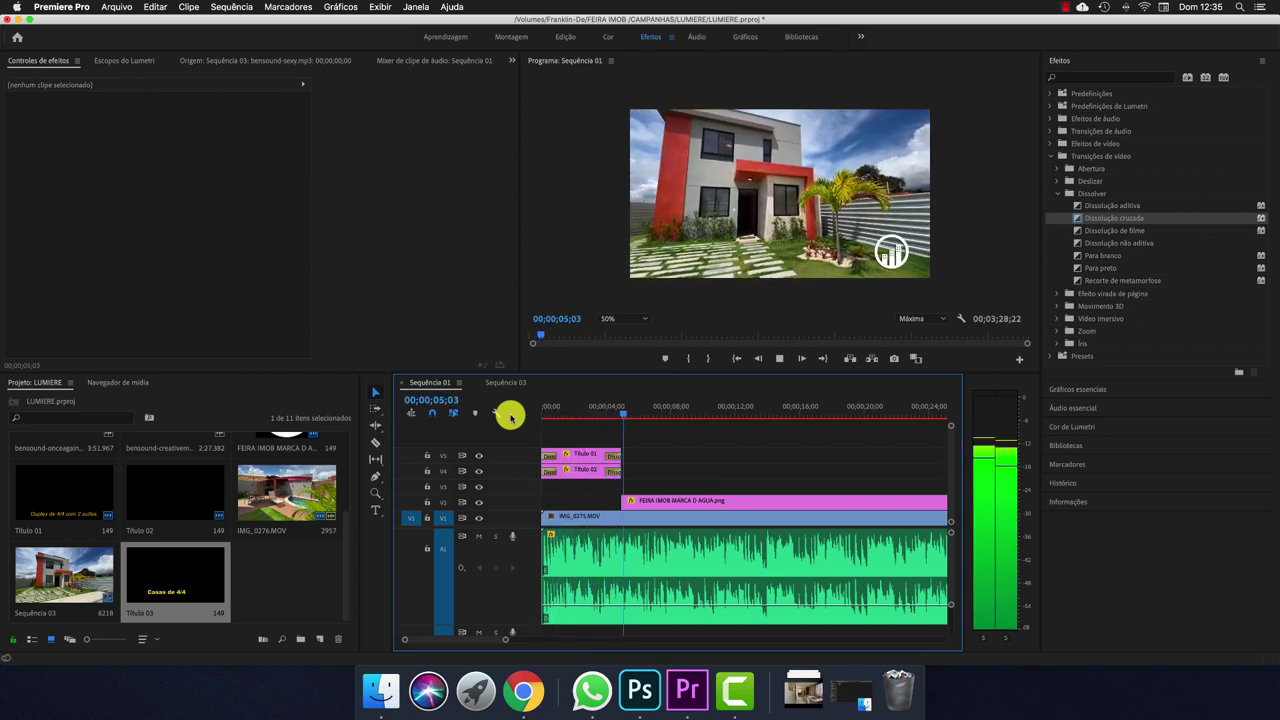
key("space")
key("minus")
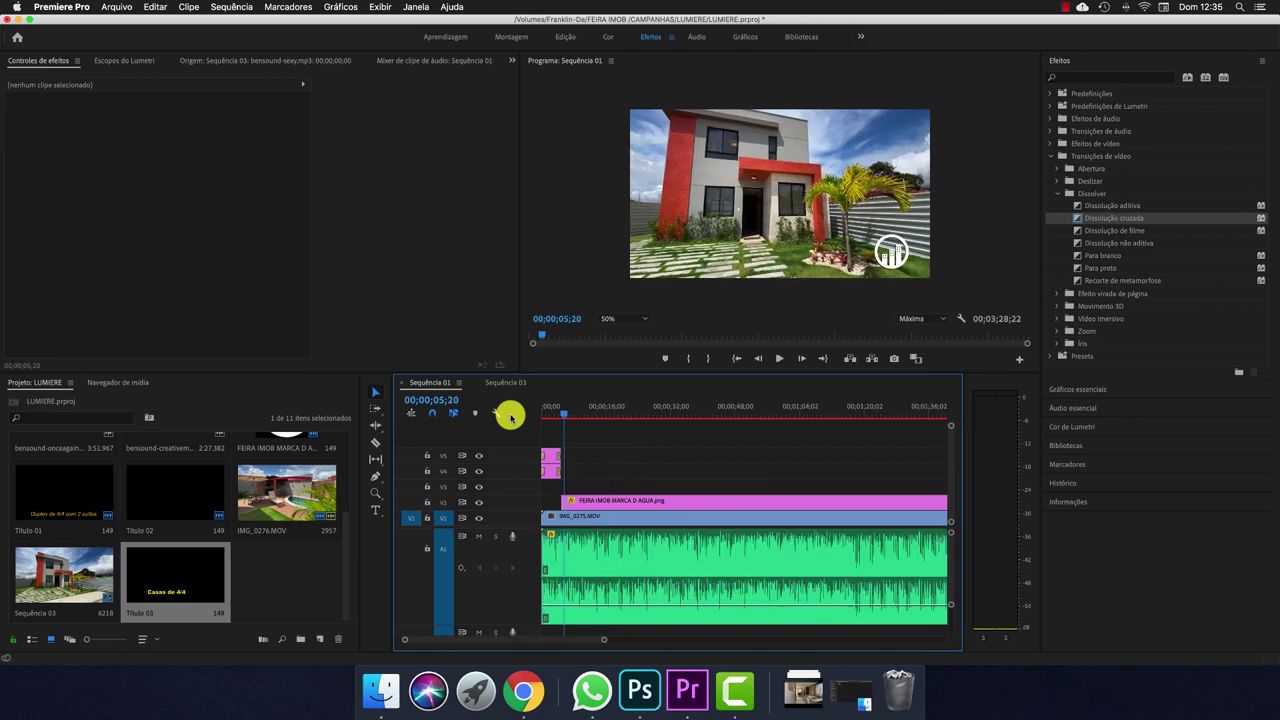
Play Sequência 01 across the cut between the IMG_0275.MOV and IMG_0276.MOV clips
key("minus")
key("minus")
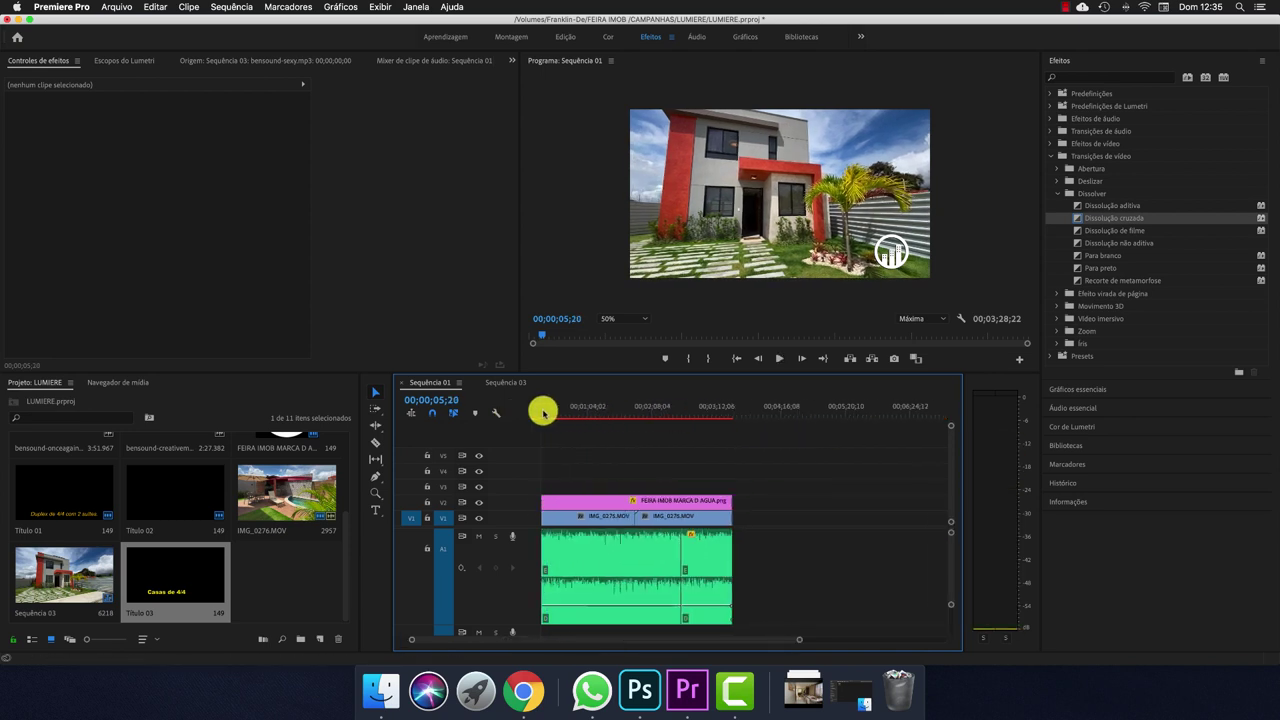
left_click(622, 412)
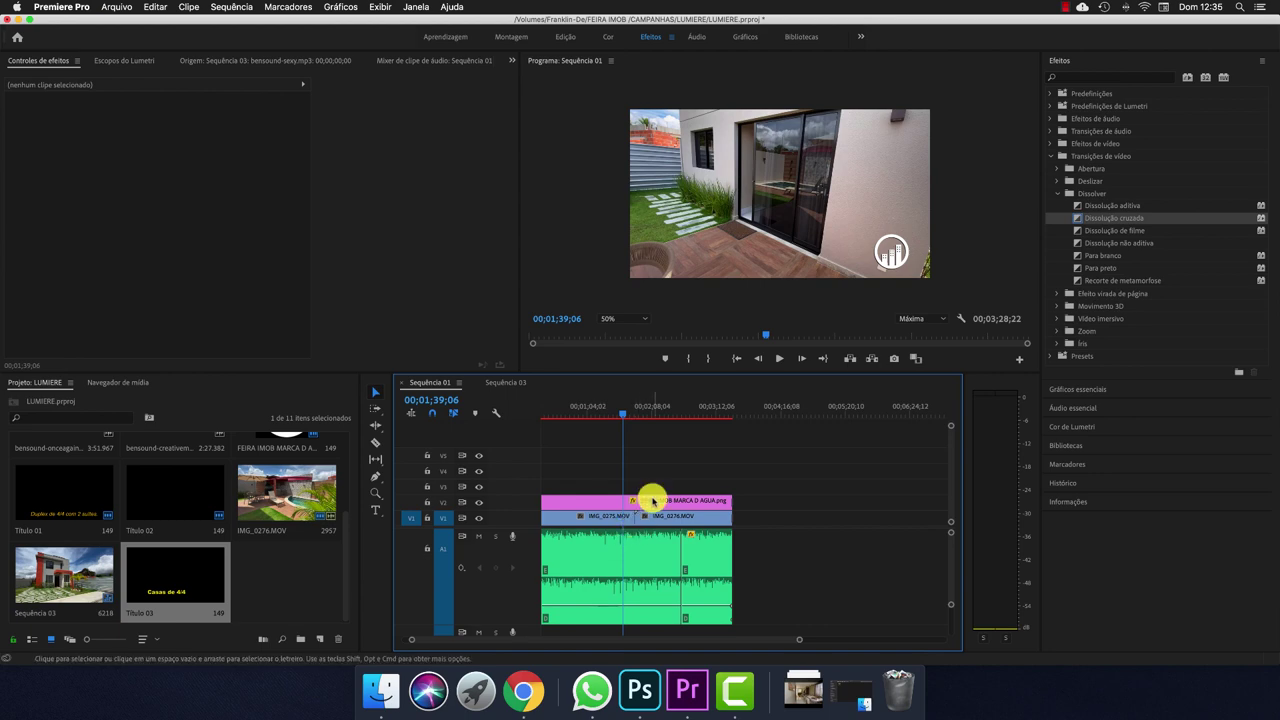
left_click_drag(623, 409, 630, 414)
key("space")
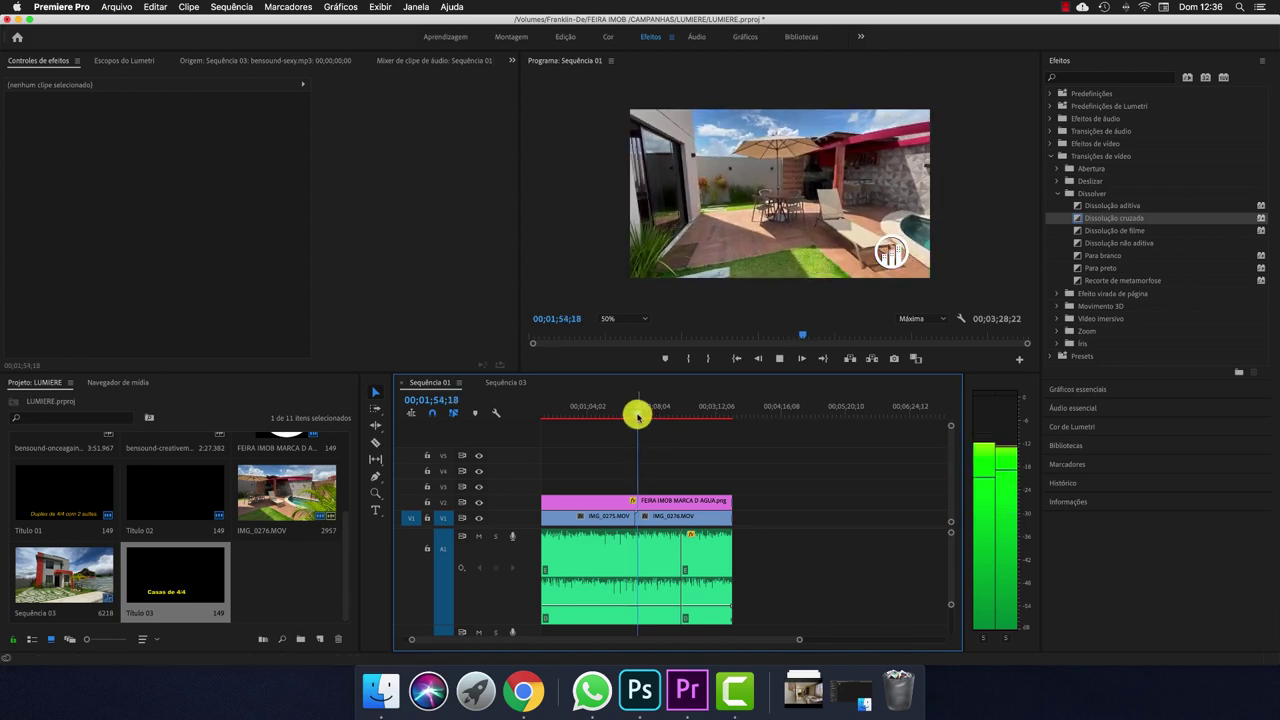
Play the ending of Sequência 01 to review the closing dissolves and the music fade-out, then return to 00;03;25;26
left_click_drag(640, 416, 718, 418)
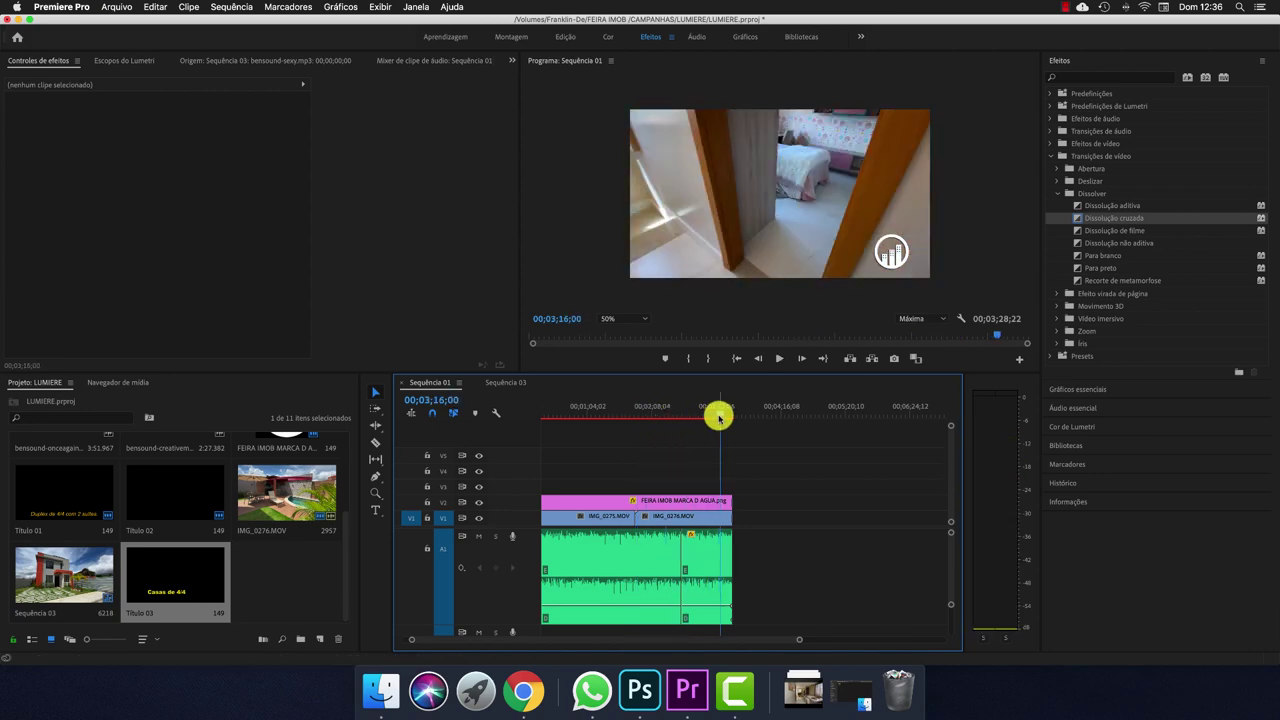
key("equal")
key("equal")
key("equal")
key("equal")
key("equal")
scroll(733, 433, "down", 6)
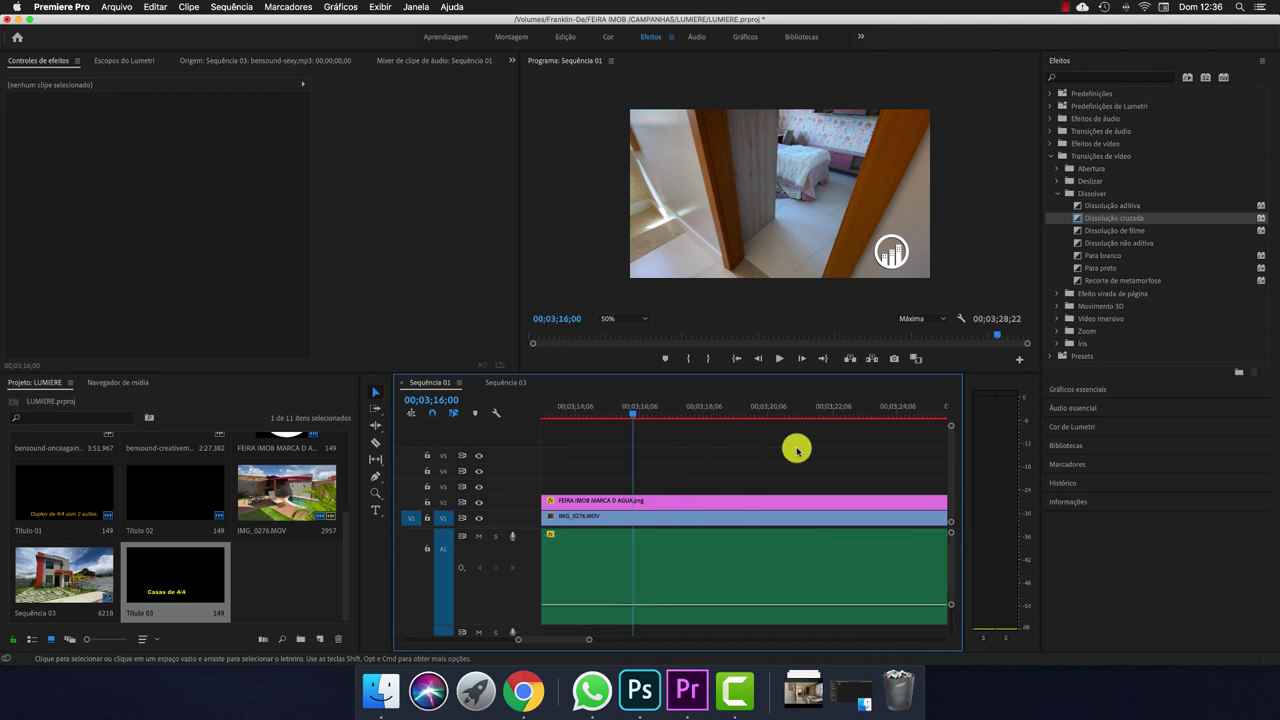
left_click_drag(754, 417, 740, 414)
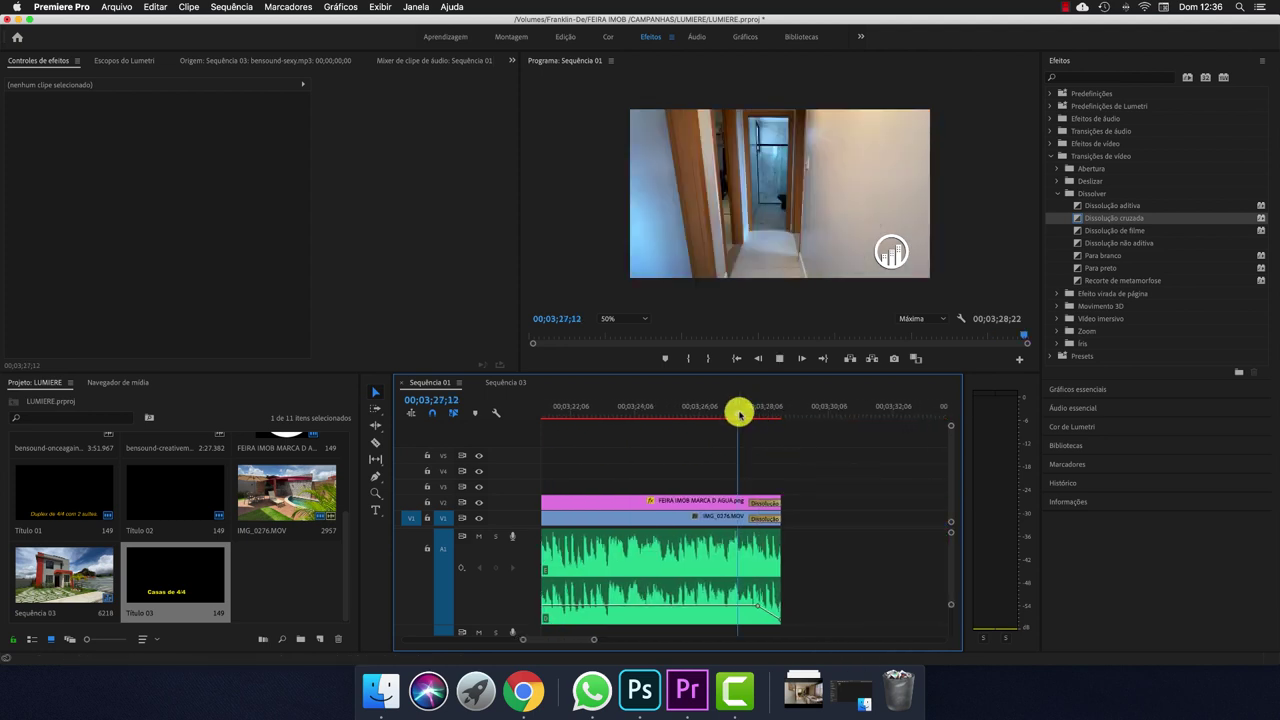
key("space")
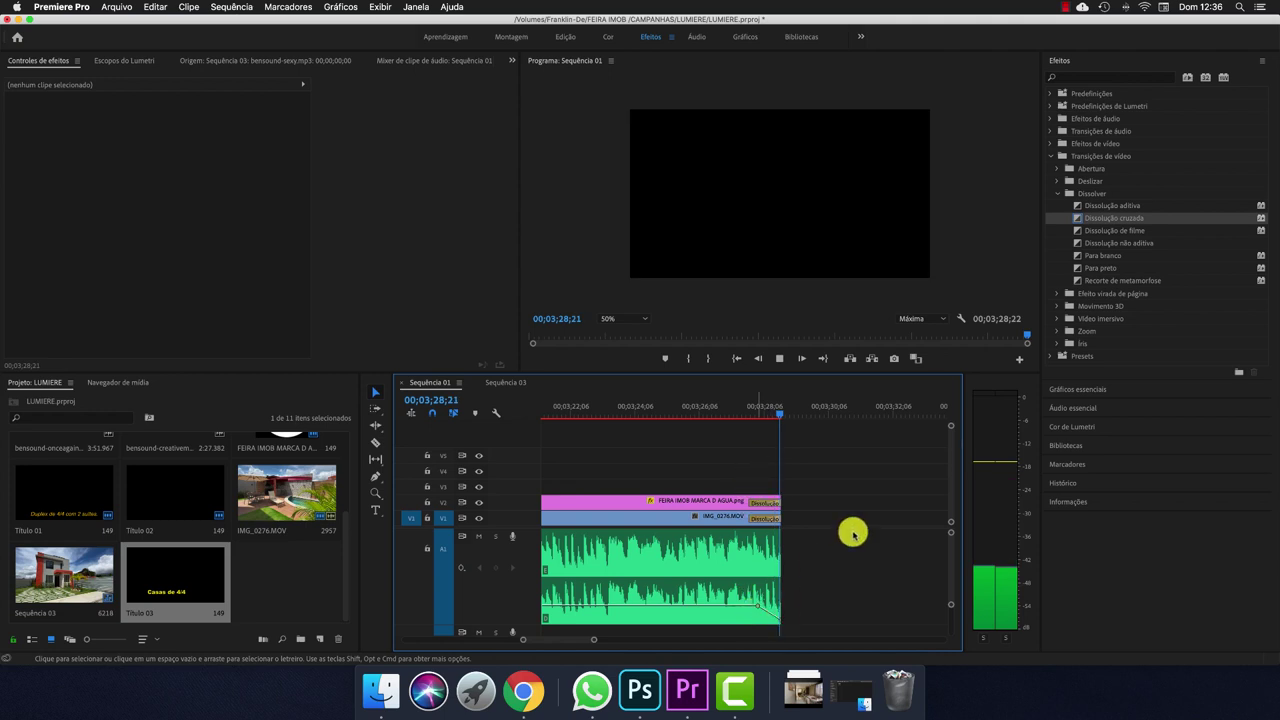
left_click_drag(780, 409, 676, 417)
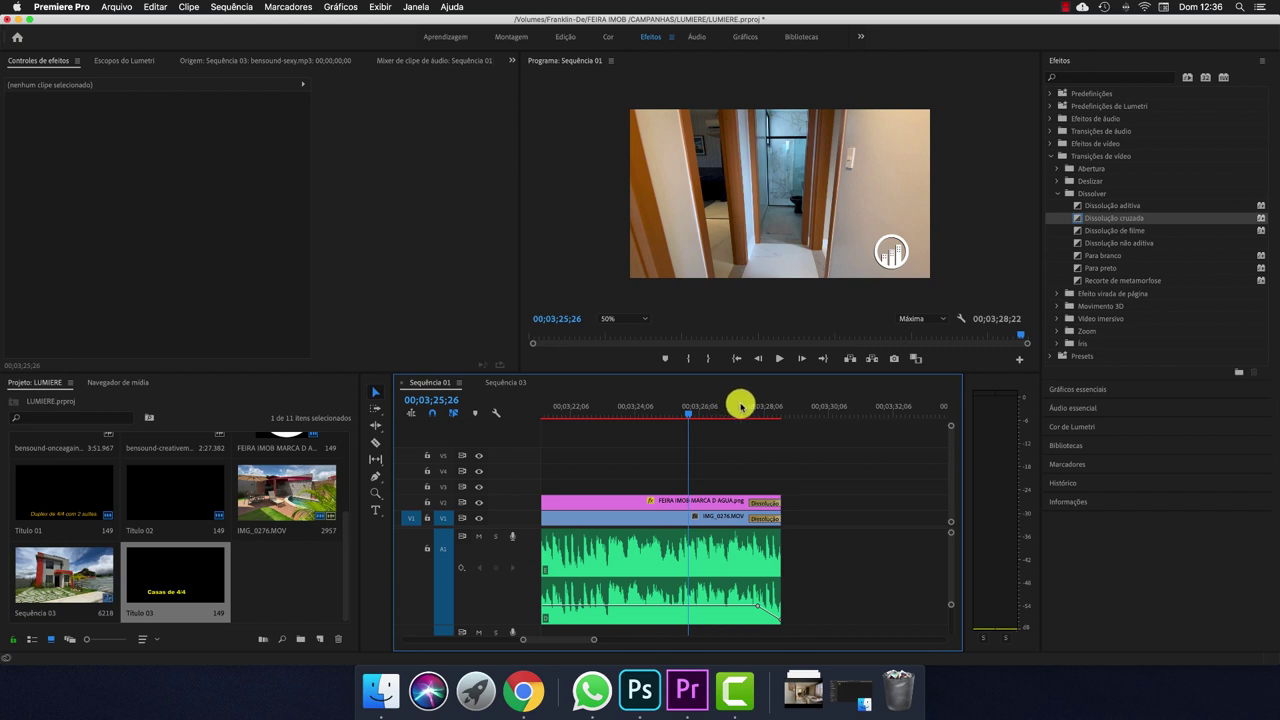
Open the media export settings for Sequência 01 and move the export preview to the end at 00;03;28;22
left_click(113, 8)
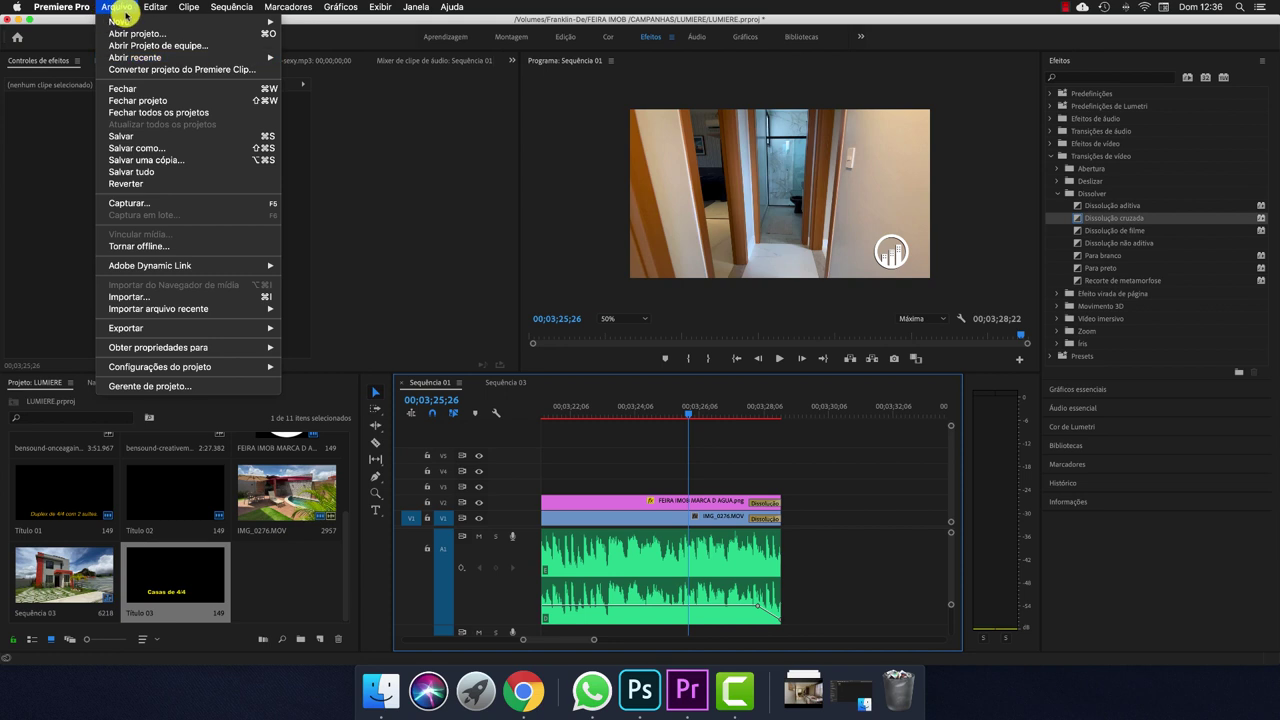
mouse_move(189, 329)
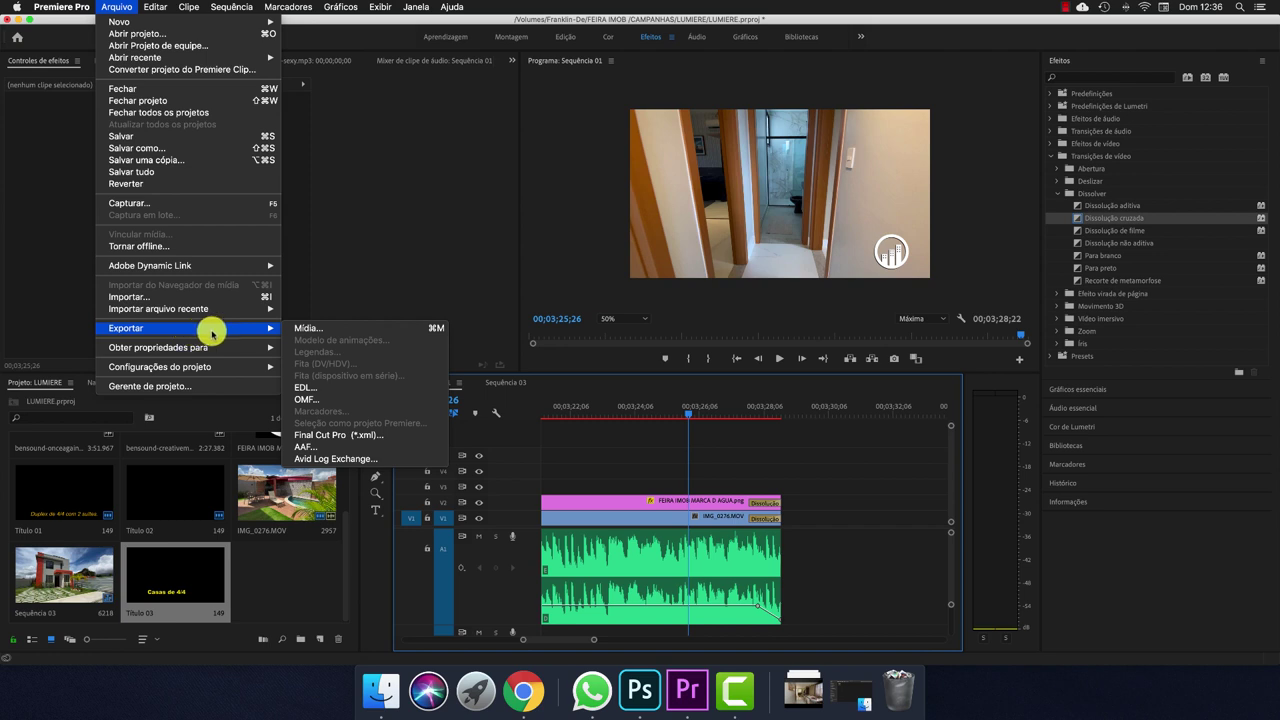
left_click(354, 329)
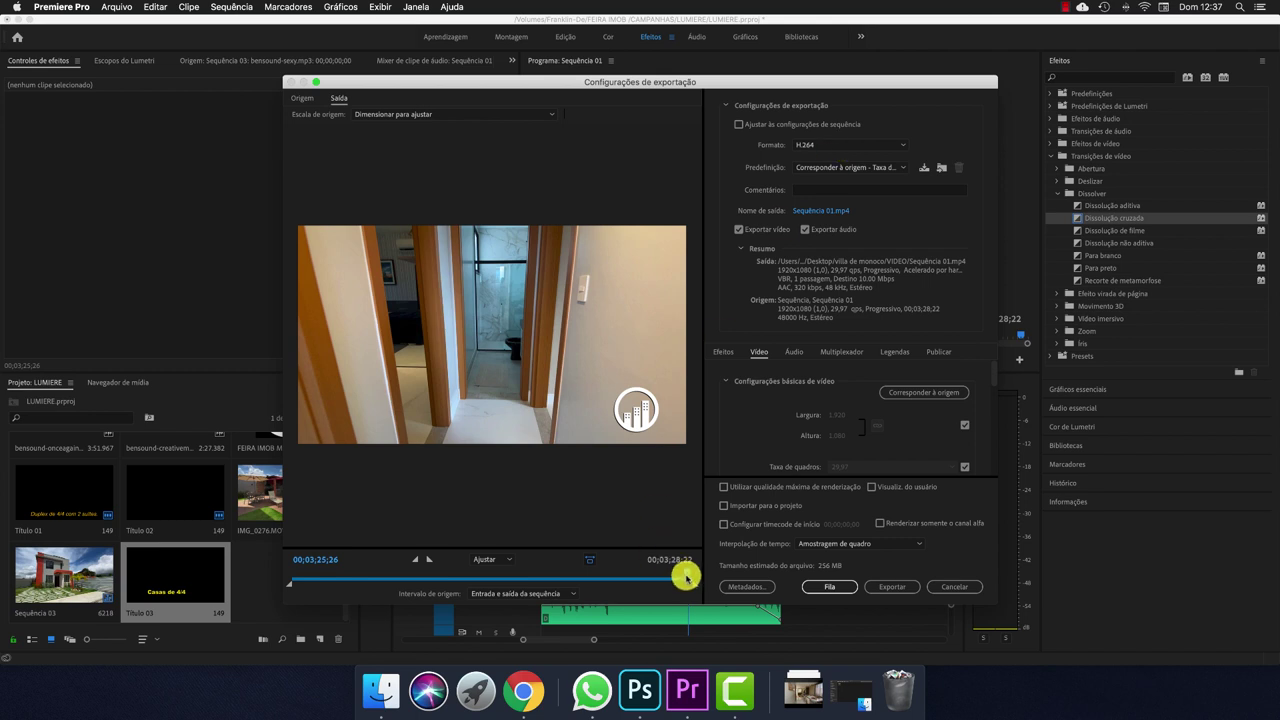
left_click_drag(689, 572, 694, 576)
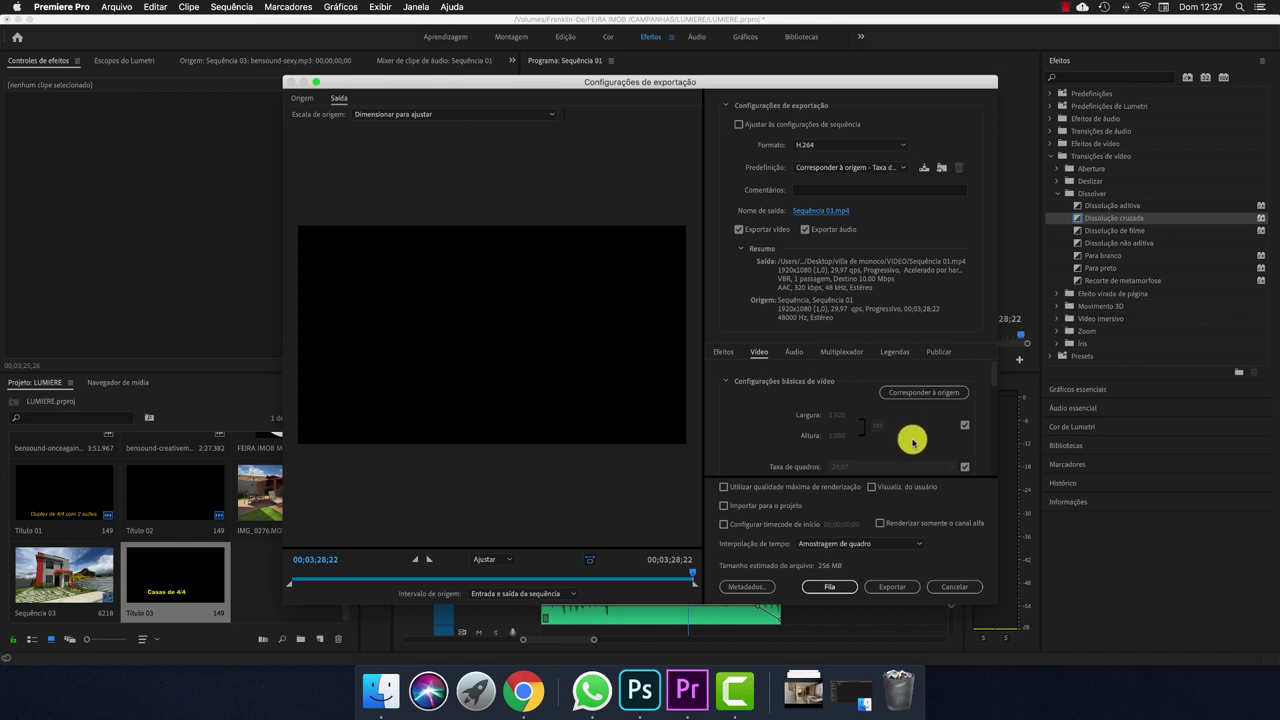
Set the export's bitrate encoding to VBR, 2 passagens with a maximum bitrate of 20 Mbps
scroll(946, 449, "down", 10)
left_click(952, 466)
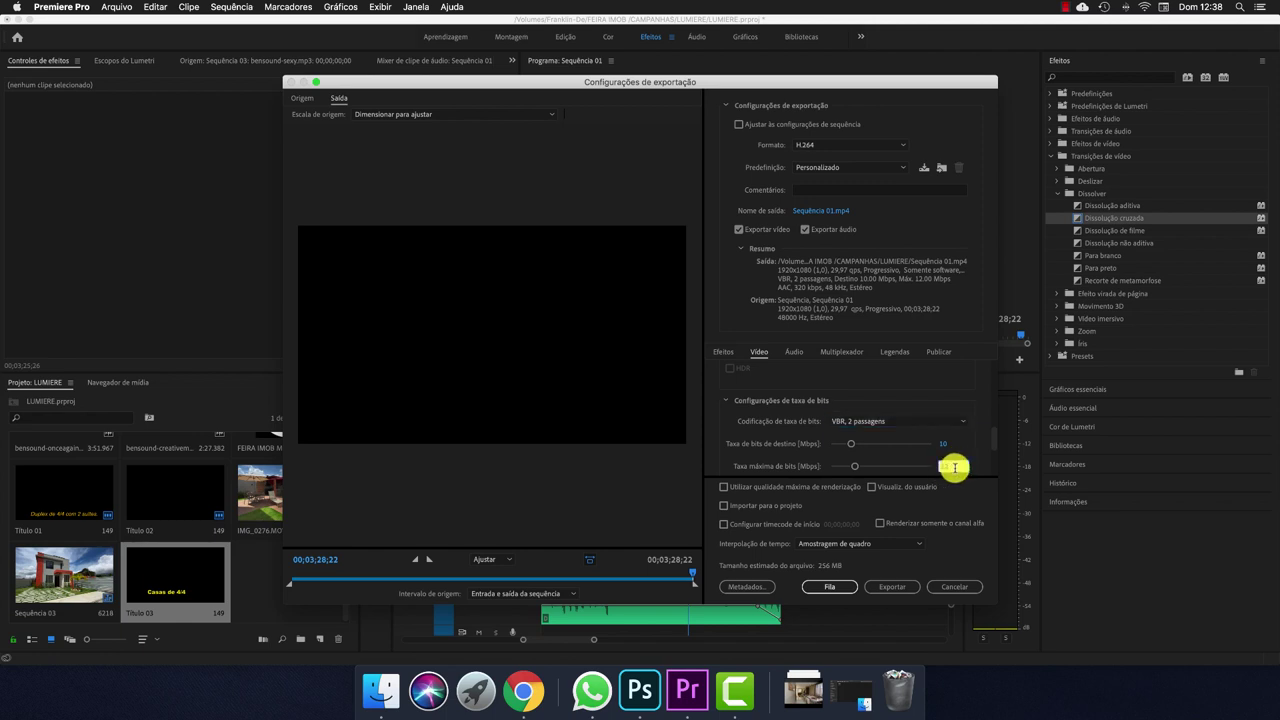
type("20")
key("Return")
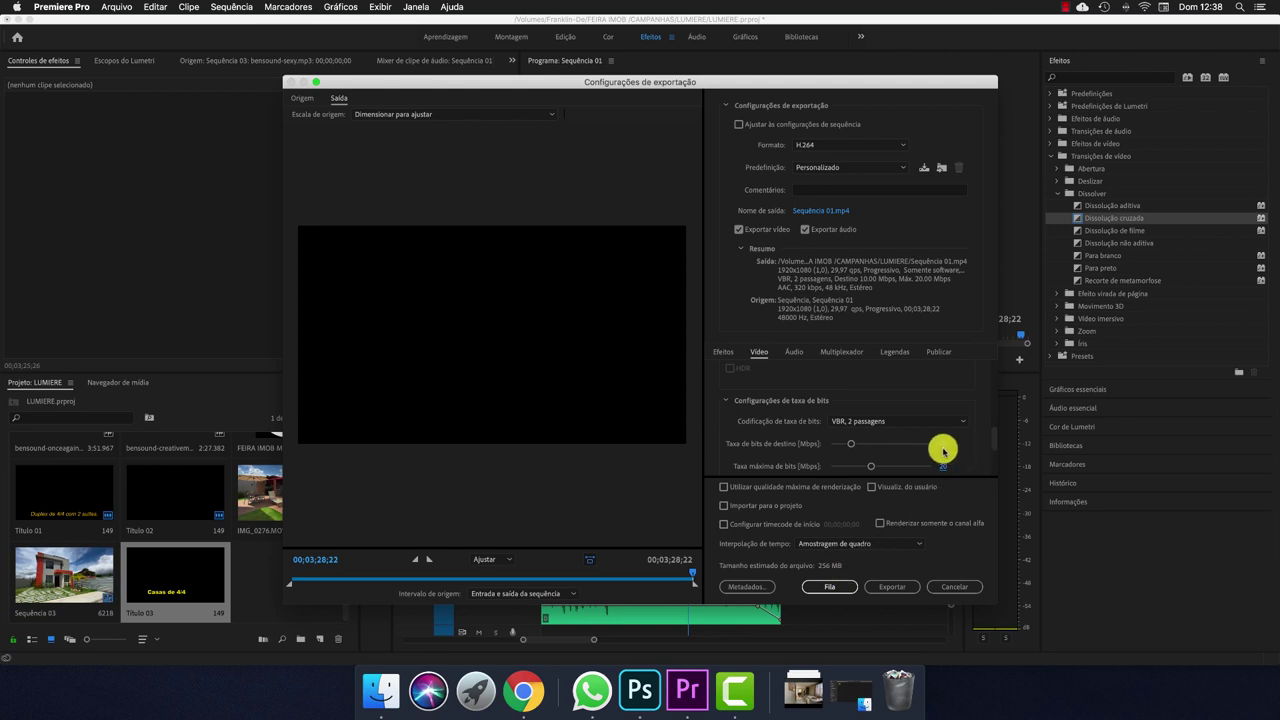
Enable maximum render quality for the export and export Sequência 01 directly as H.264
scroll(993, 440, "down", 5)
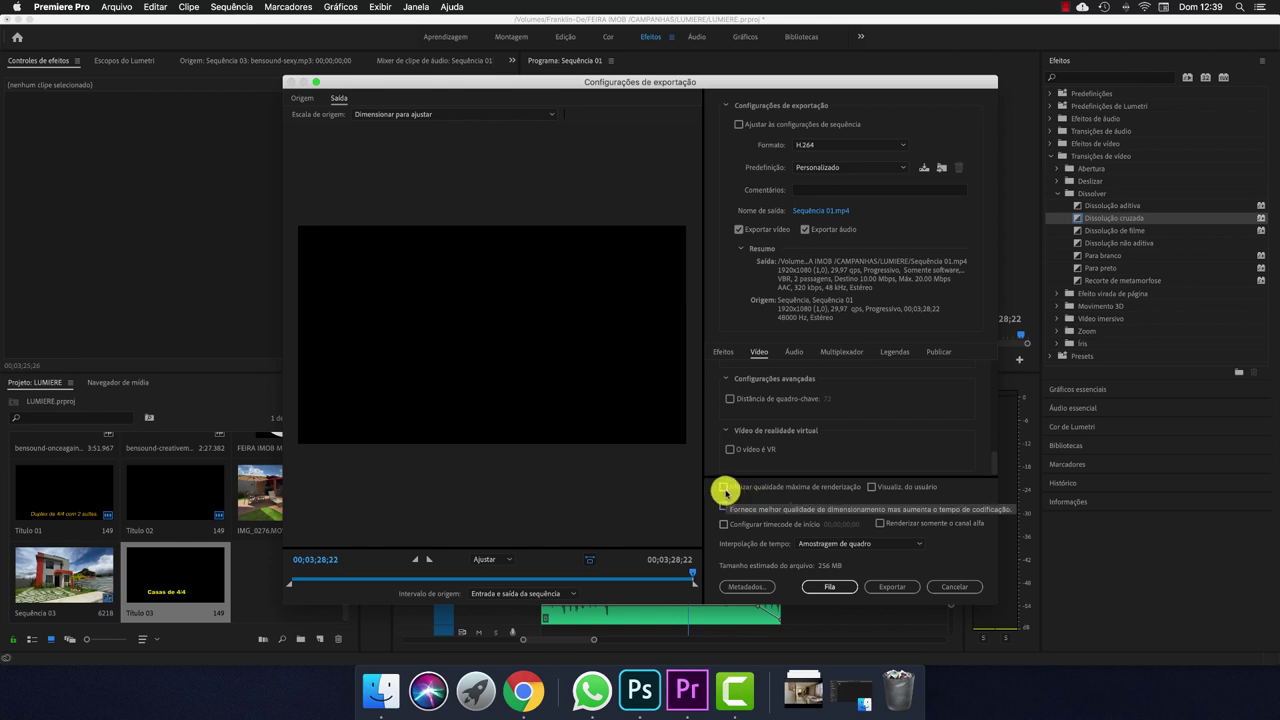
left_click(723, 487)
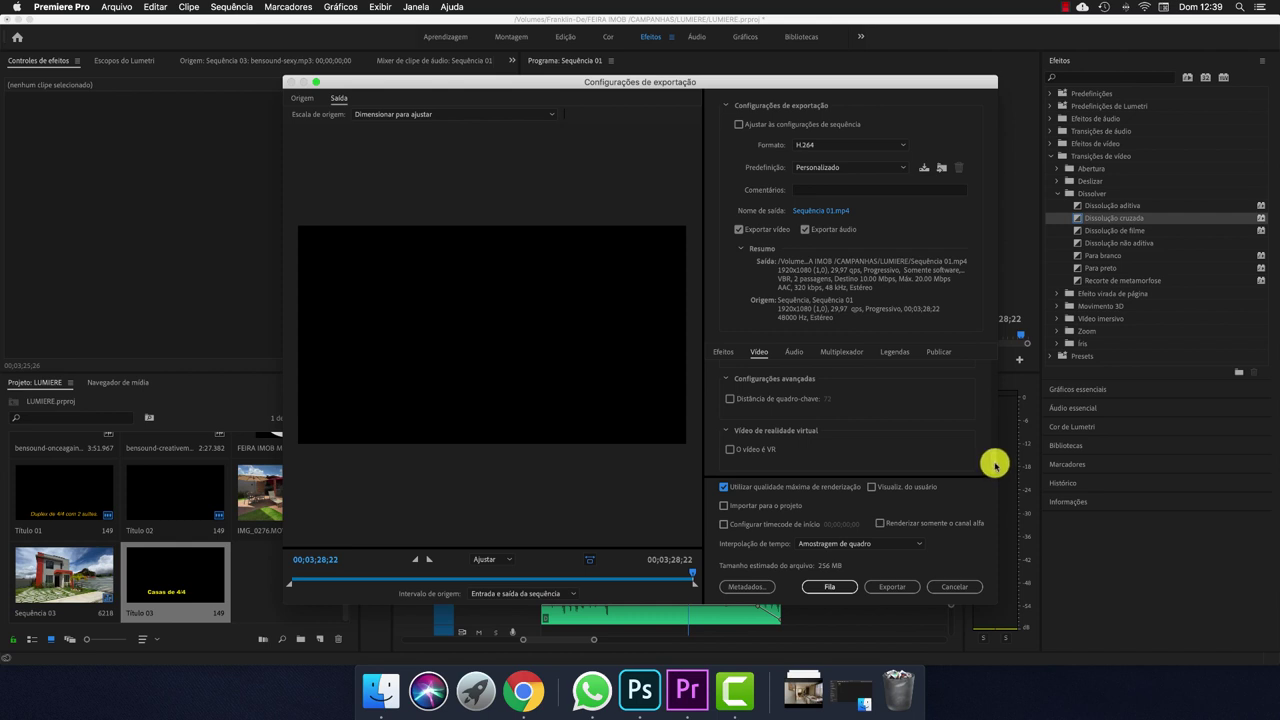
left_click_drag(994, 467, 988, 352)
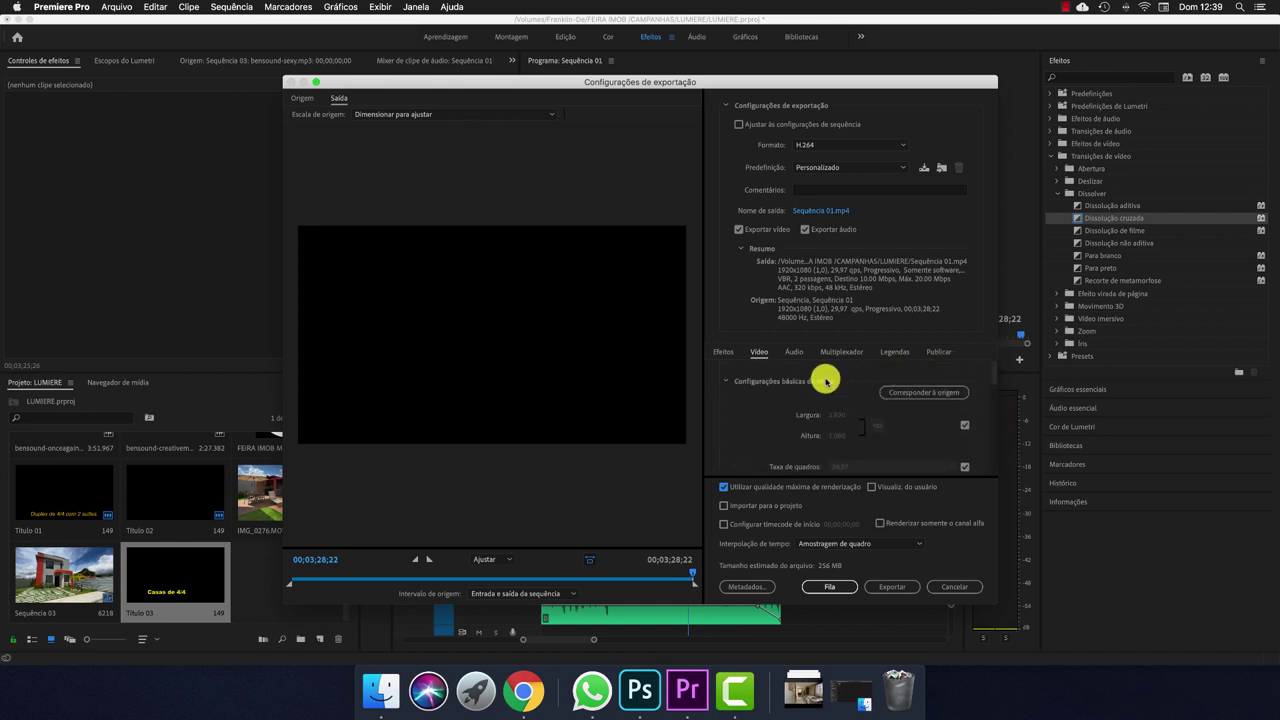
left_click(840, 587)
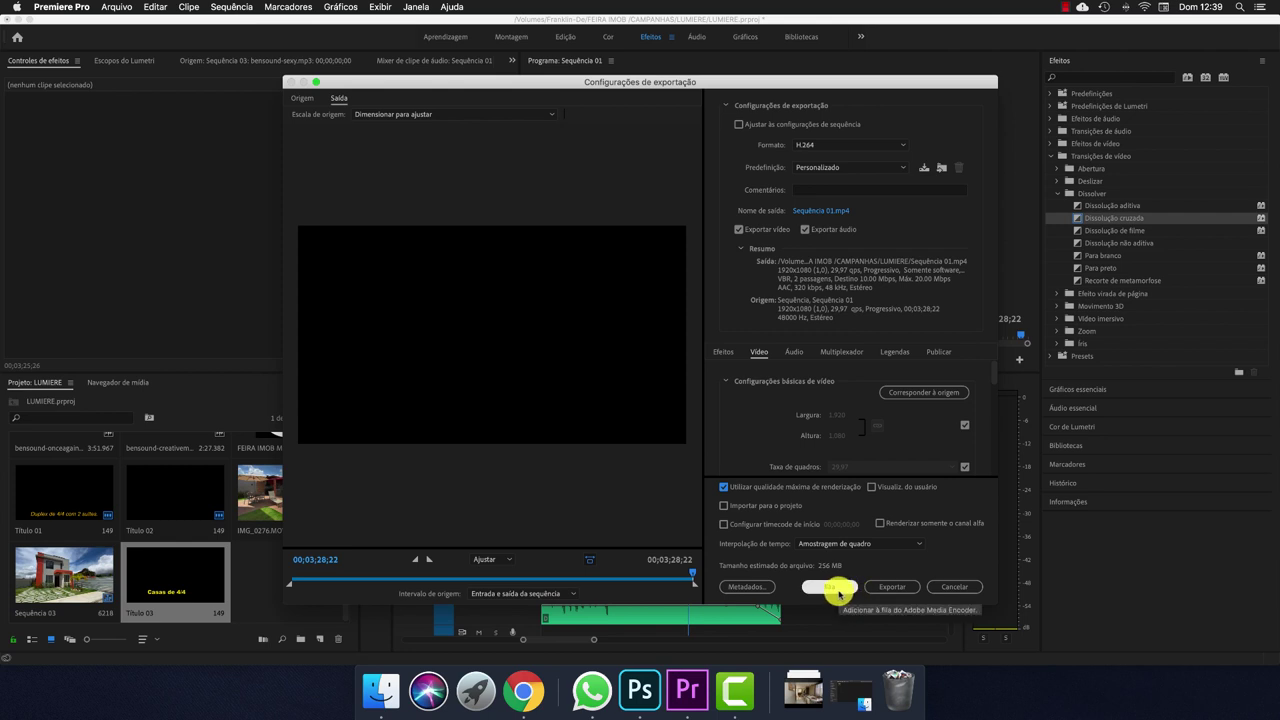
left_click(895, 587)
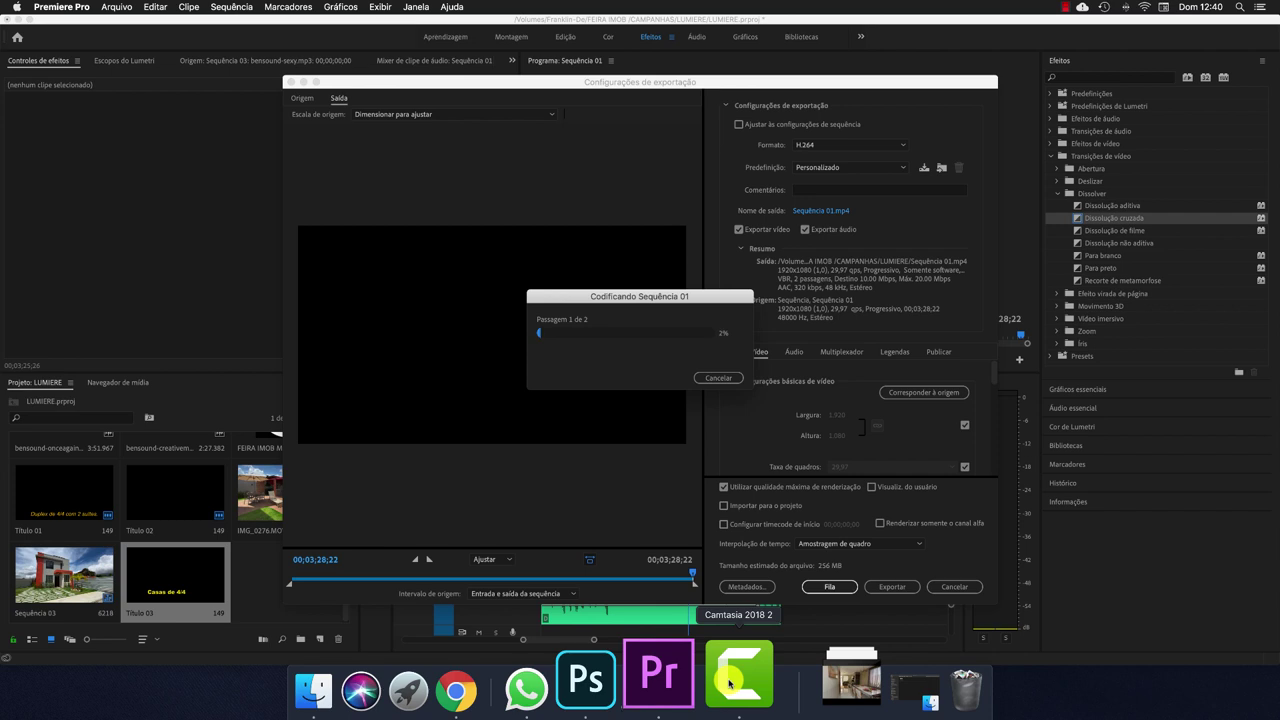
right_click(730, 683)
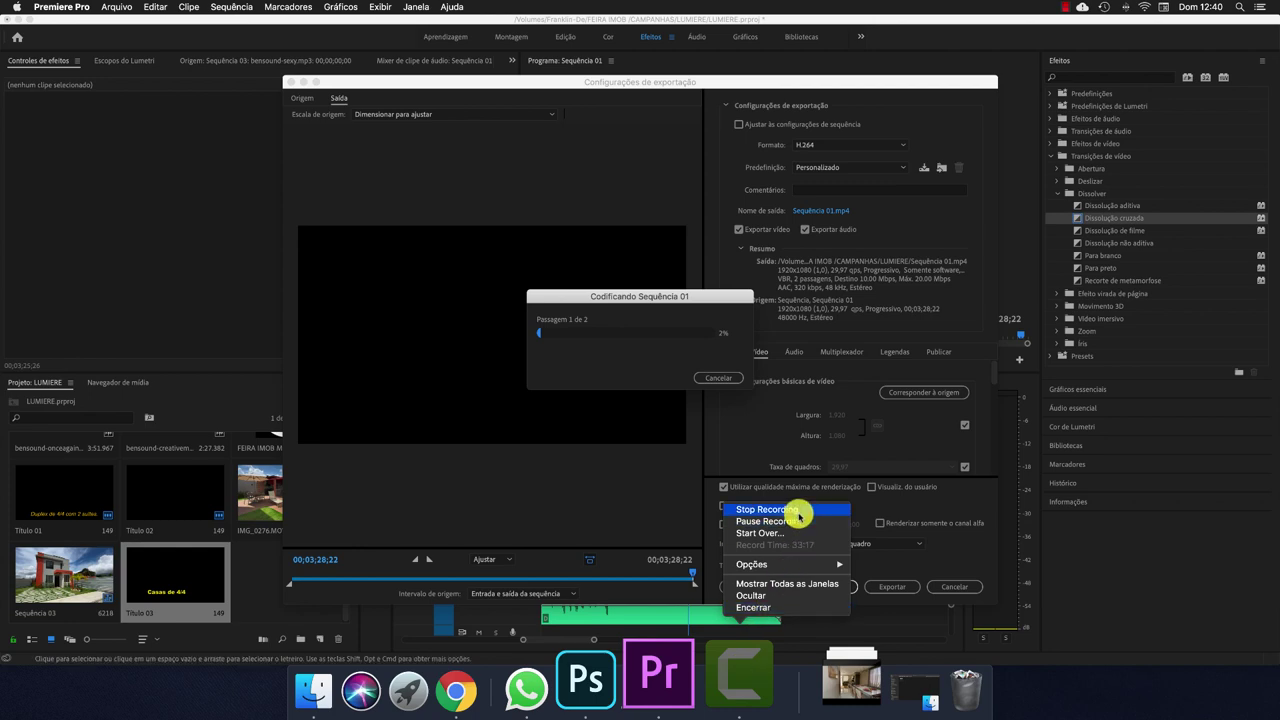